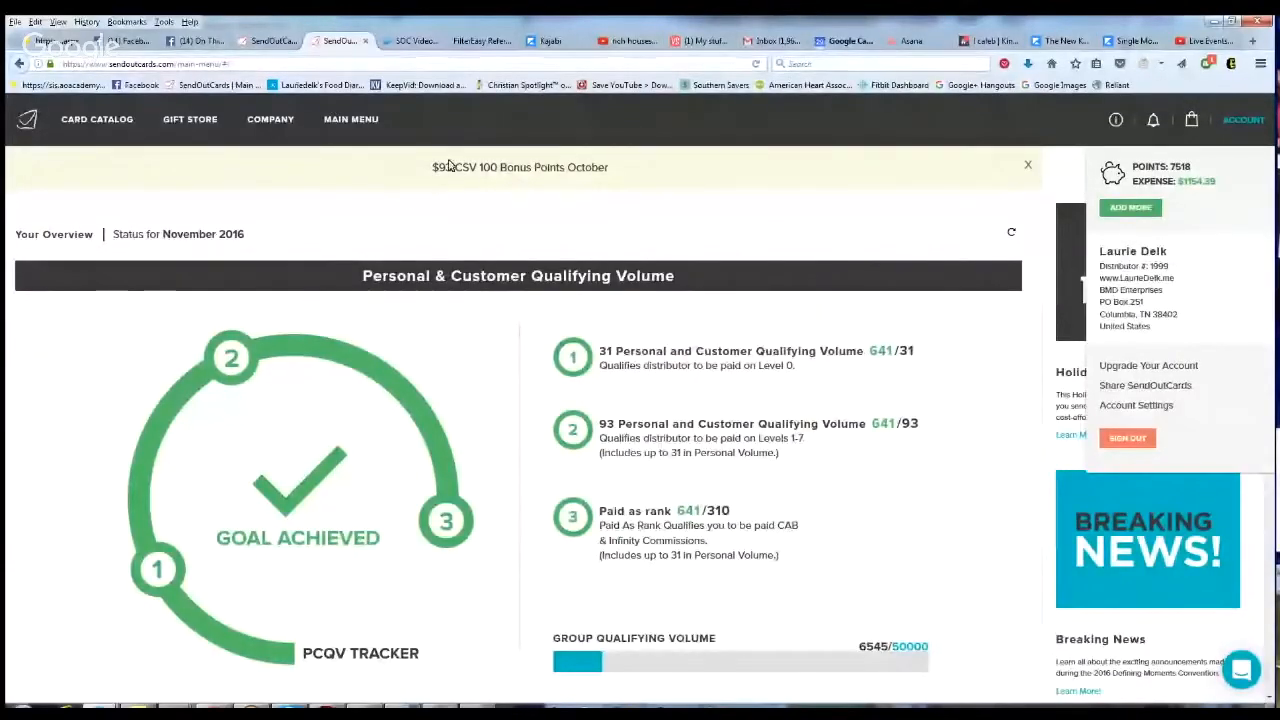
Step: Open the Campaigns list and start creating a new campaign
{"action": "left_click", "coordinate": [270, 41]}
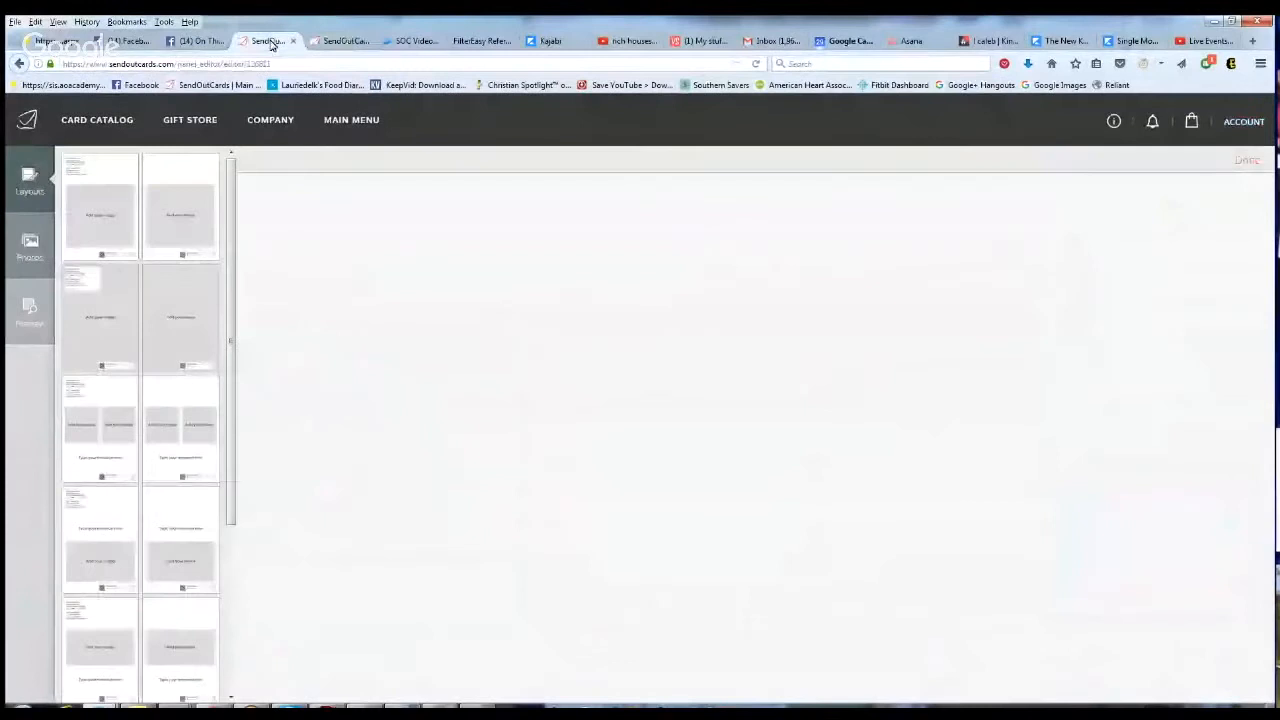
{"action": "left_click", "coordinate": [335, 41]}
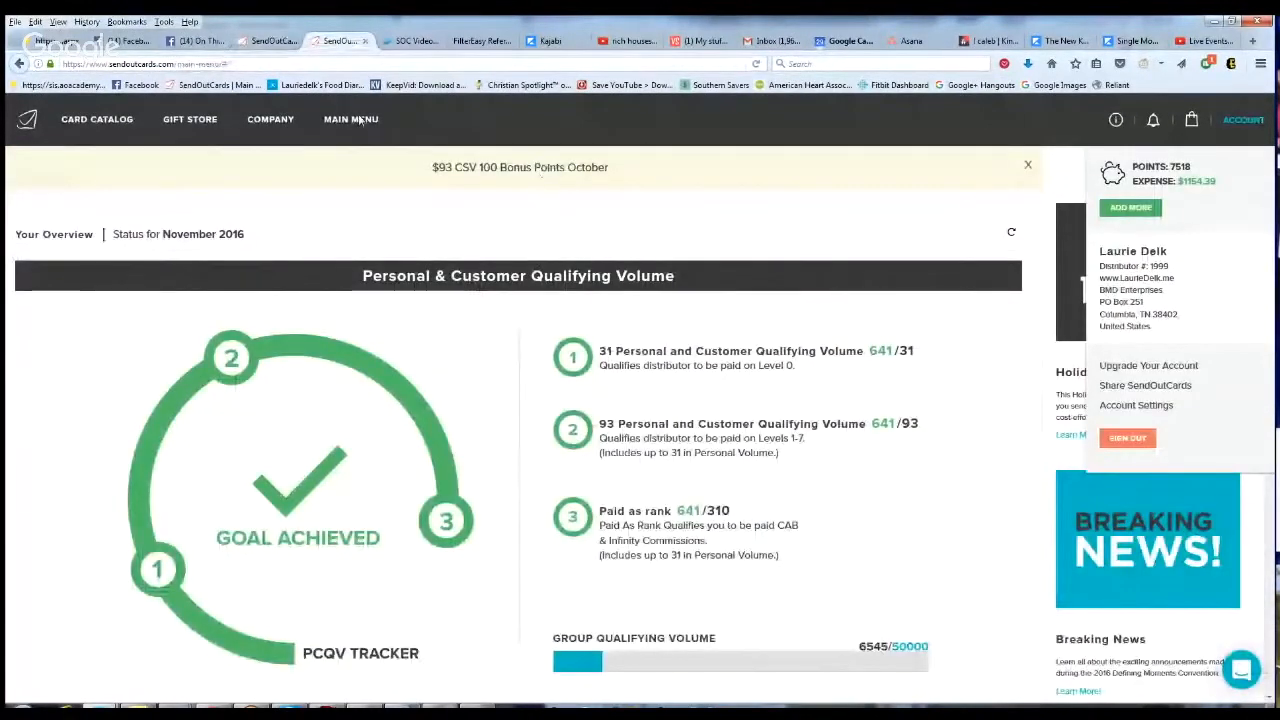
{"action": "left_click", "coordinate": [358, 120]}
{"action": "left_click", "coordinate": [621, 199]}
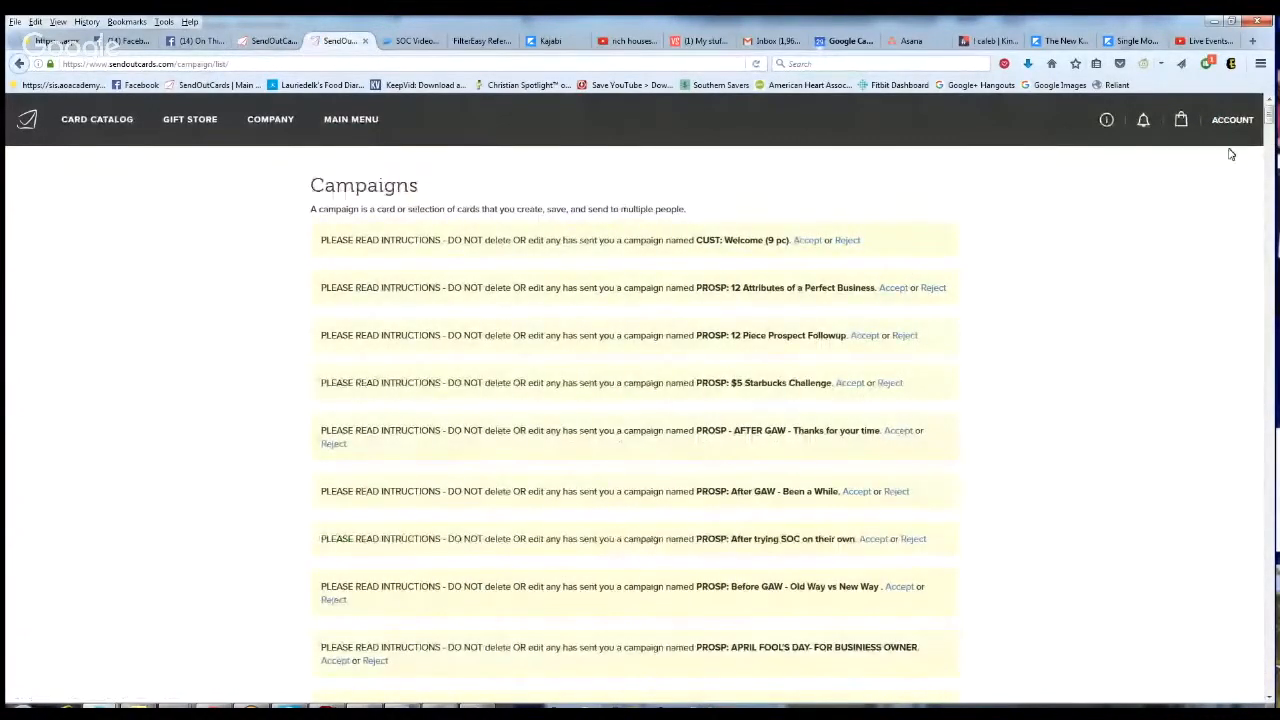
{"action": "left_click_drag", "start_coordinate": [1269, 121], "coordinate": [1270, 433]}
{"action": "left_click", "coordinate": [406, 262]}
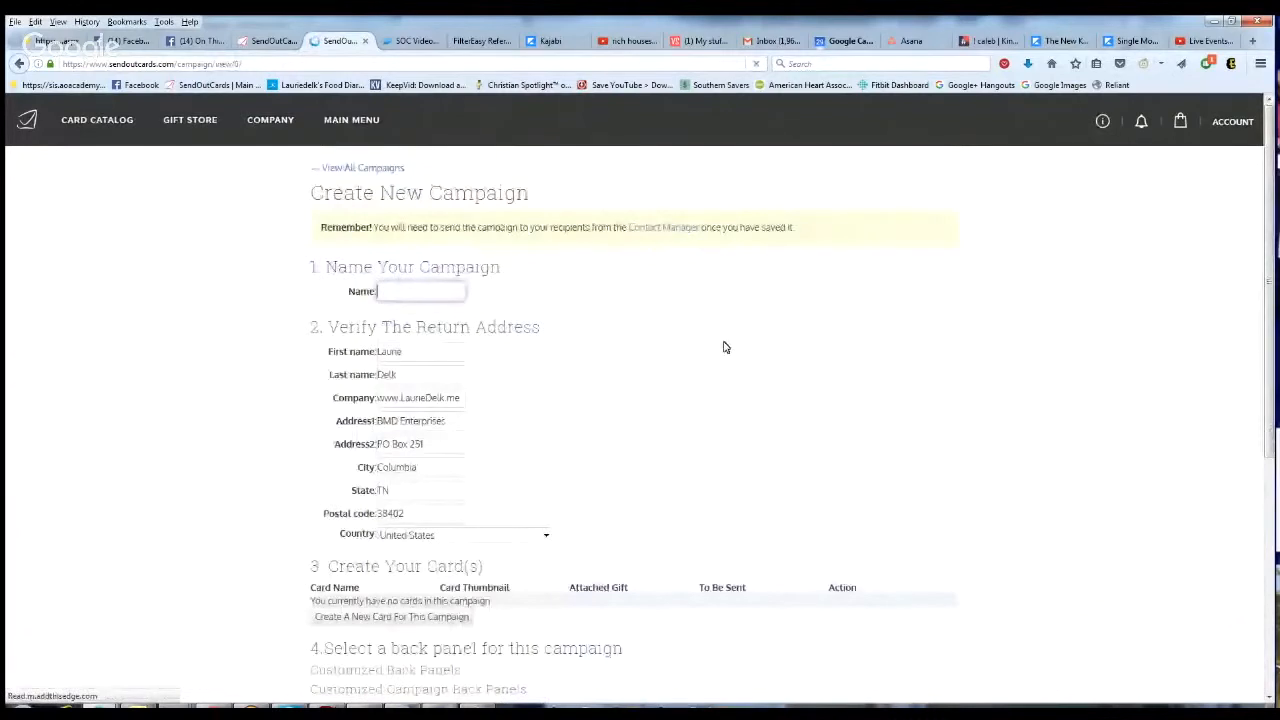
Step: Name the new campaign "2016 - Christmas" followed by the family's surname and the word "Family"
{"action": "type", "text": "2016"}
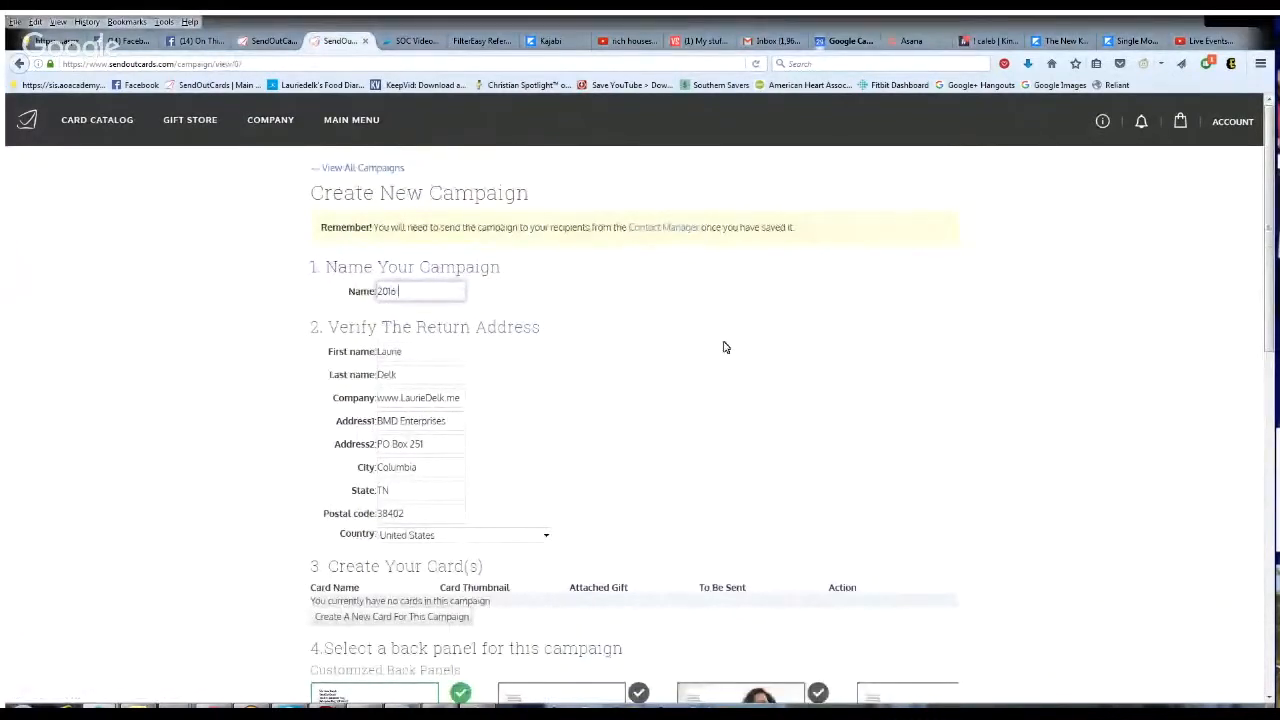
{"action": "type", "text": " - Chr"}
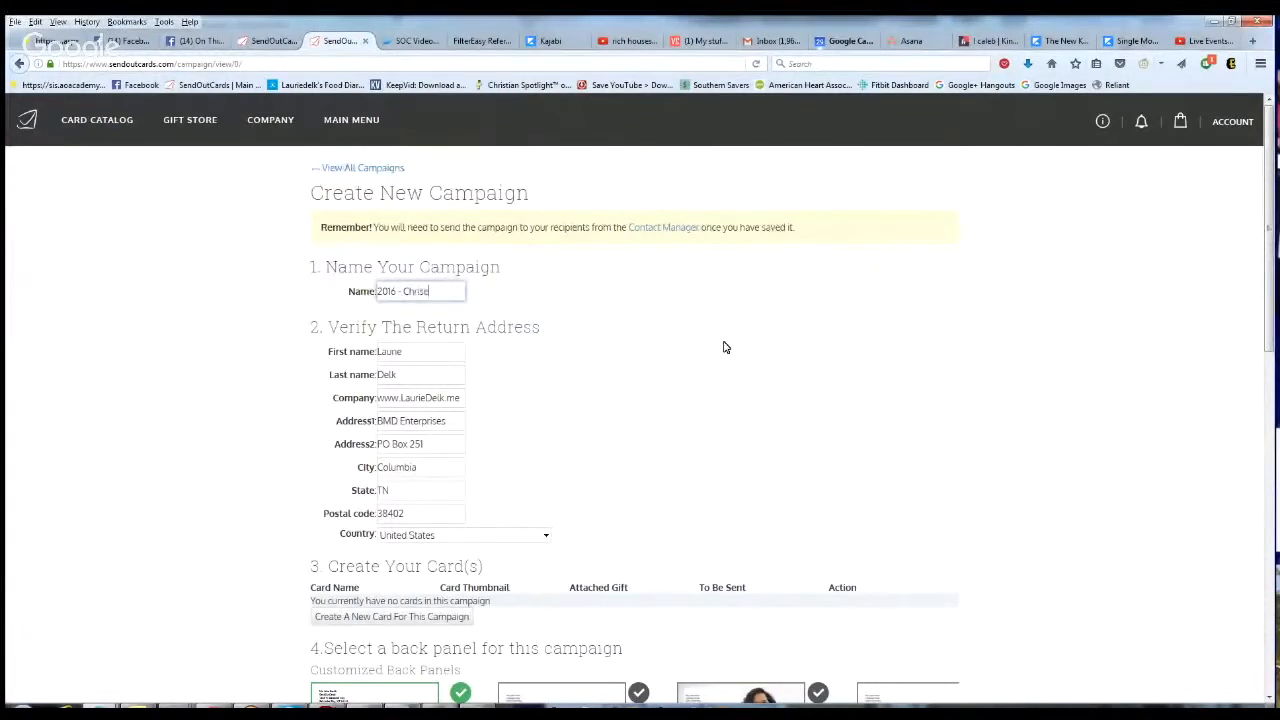
{"action": "type", "text": "istmas Delk Family"}
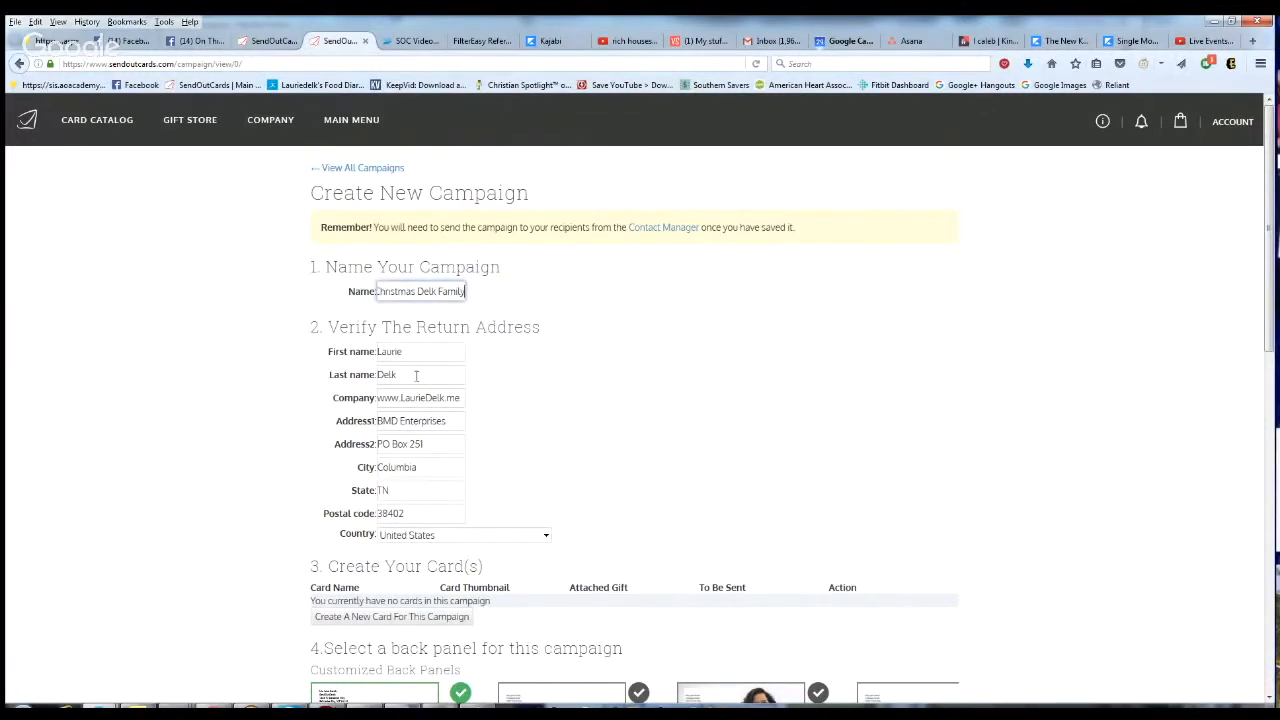
Step: Change the return address's first name to "The" plus the family surname, and its last name to "Family"
{"action": "left_click_drag", "start_coordinate": [408, 351], "coordinate": [361, 352]}
{"action": "type", "text": "T"}
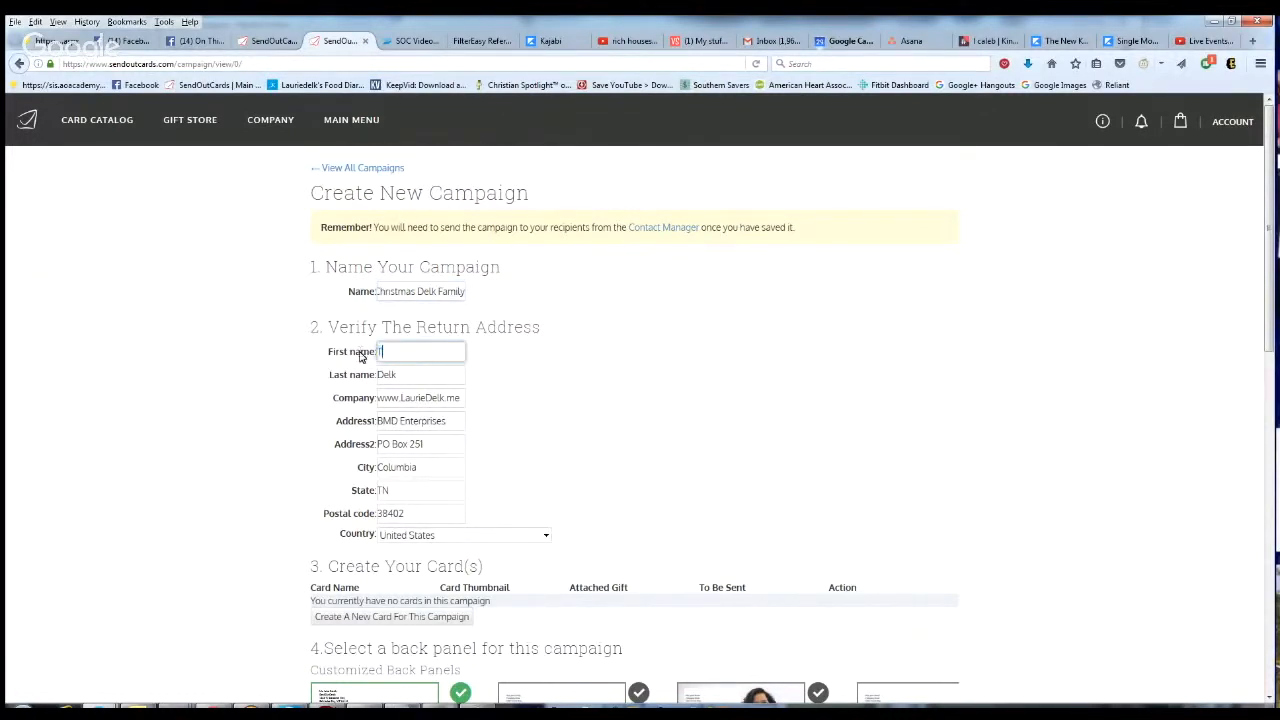
{"action": "type", "text": "he Delk"}
{"action": "key", "text": "Tab"}
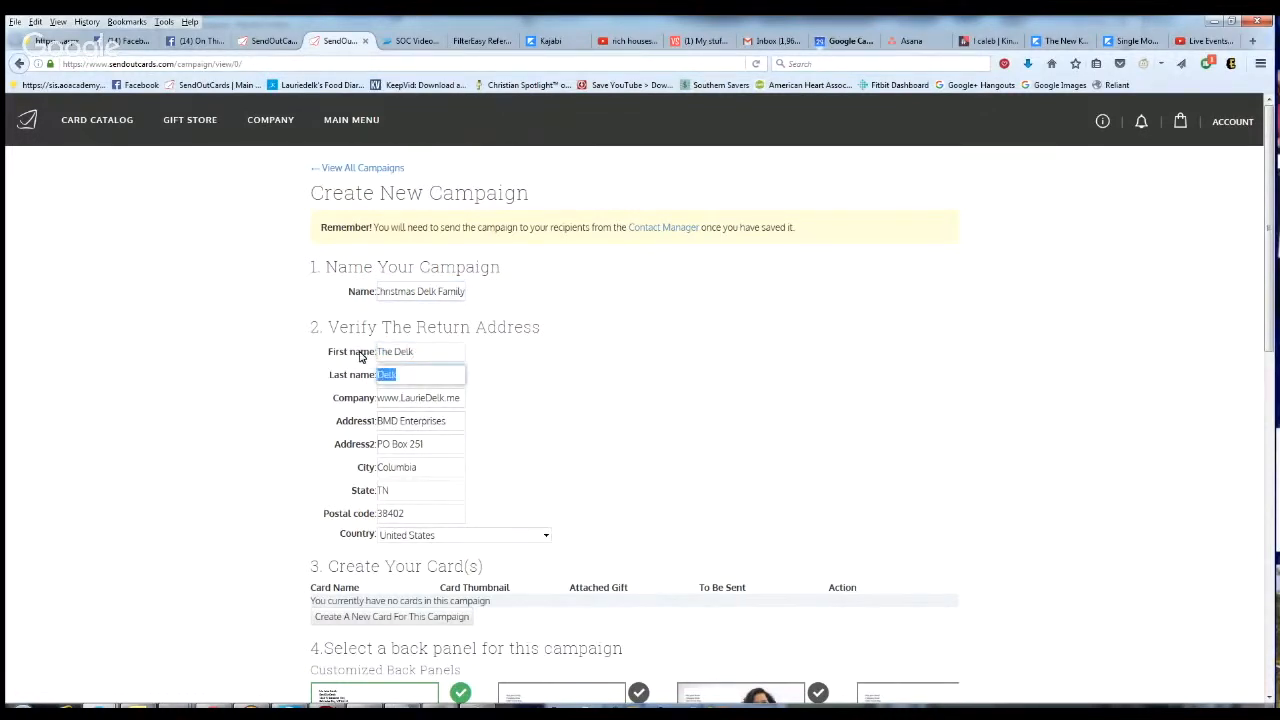
{"action": "type", "text": "Family"}
Step: Create a new card for this campaign, keeping the card name Card 1
{"action": "left_click_drag", "start_coordinate": [1270, 299], "coordinate": [1271, 424]}
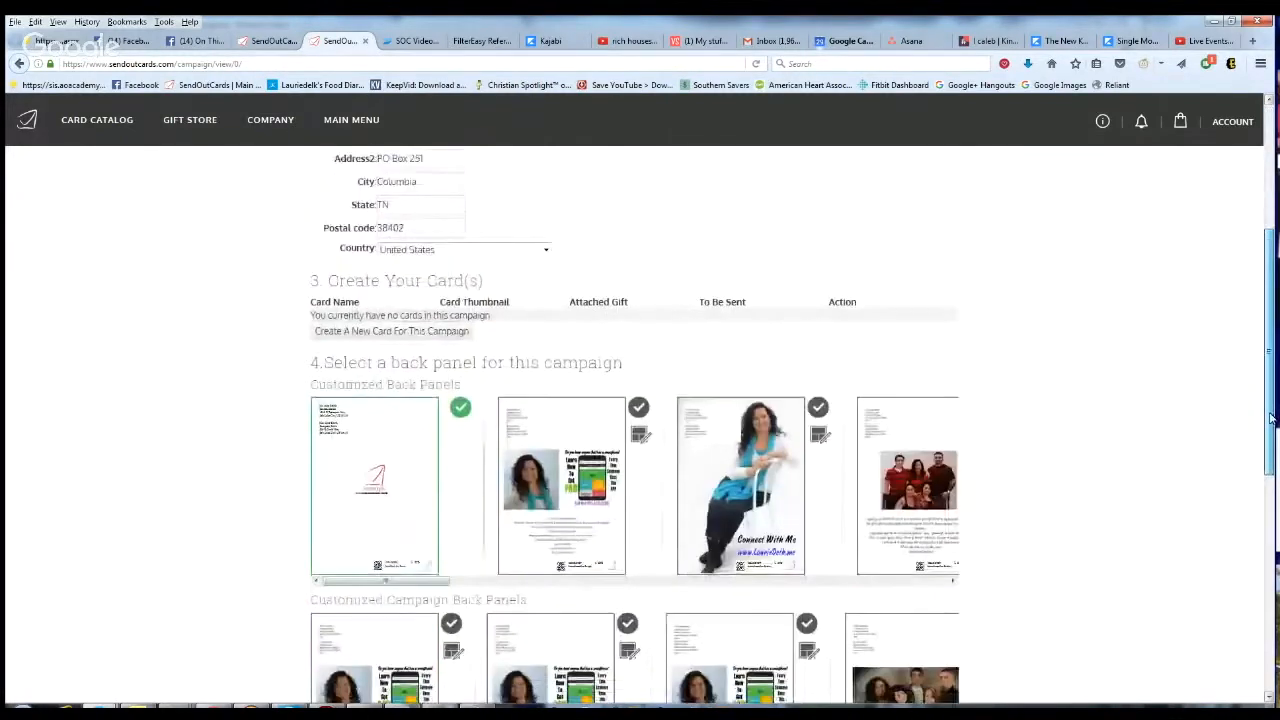
{"action": "left_click", "coordinate": [444, 338]}
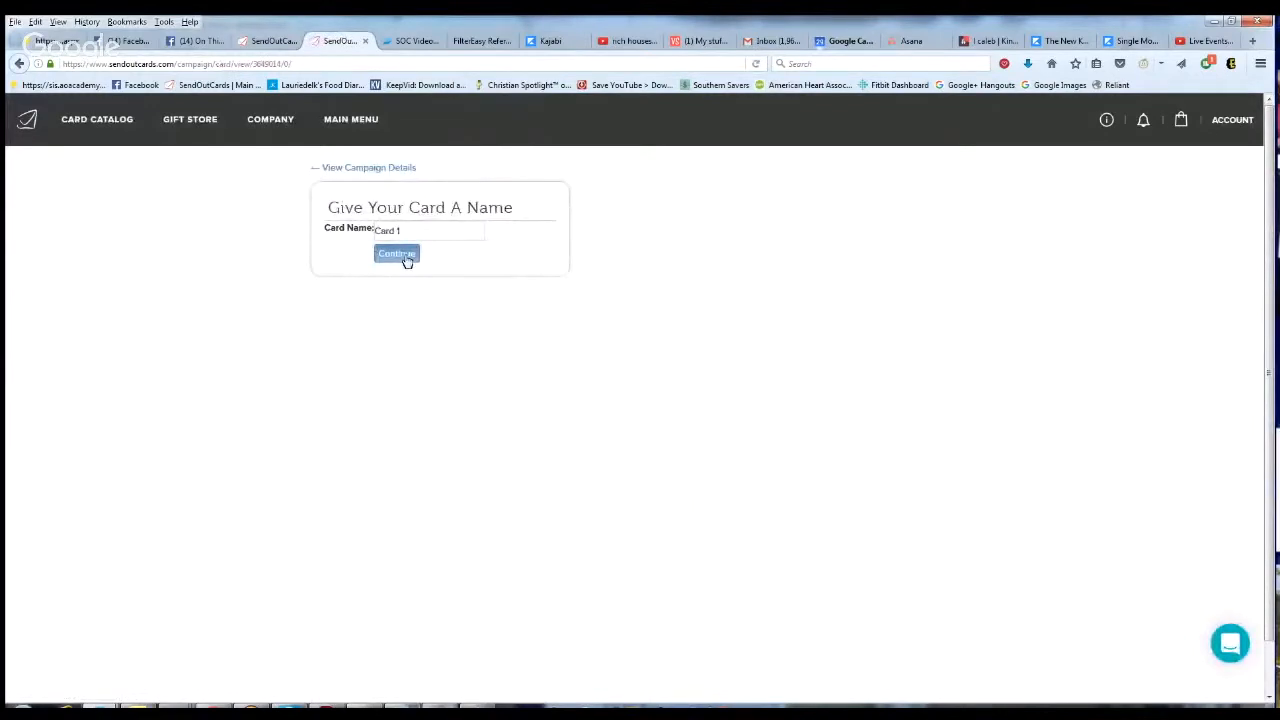
{"action": "left_click", "coordinate": [407, 261]}
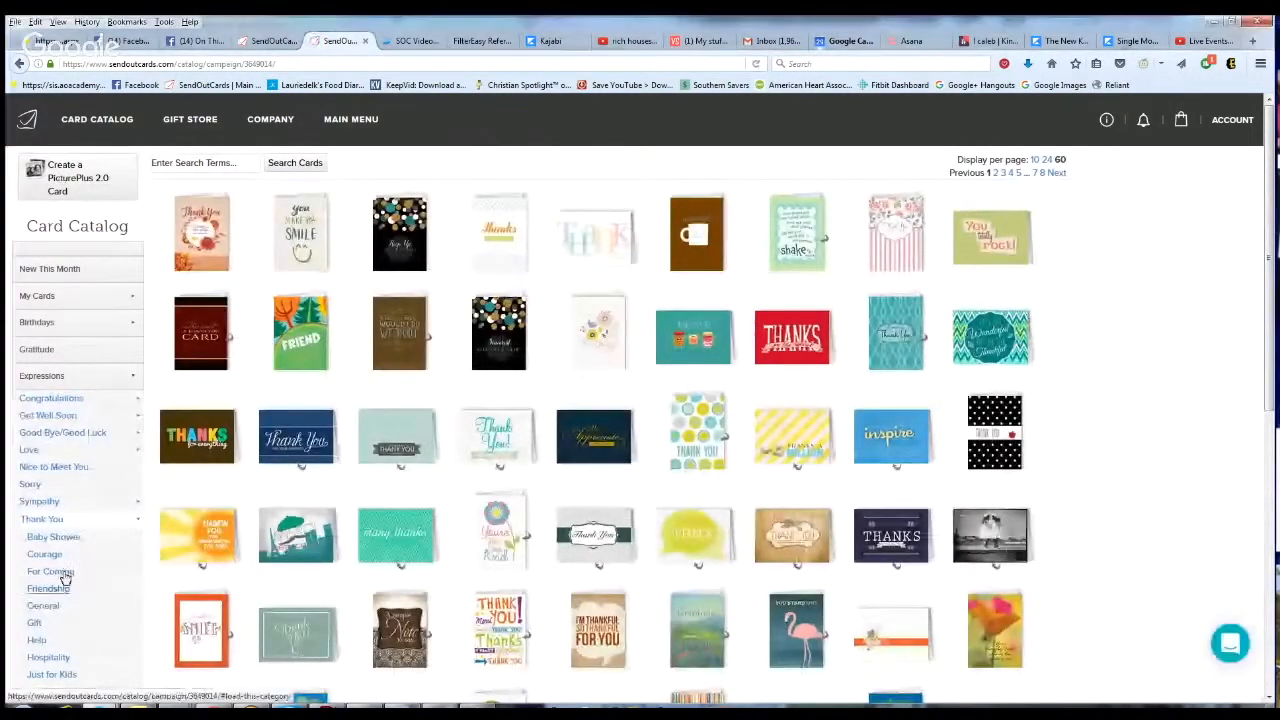
Step: Browse the catalog's Expressions, Keeping In Touch and Special Collections cards, and start a vertical 5" x 7" PicturePlus 2.0 Greeting Card
{"action": "left_click", "coordinate": [45, 377]}
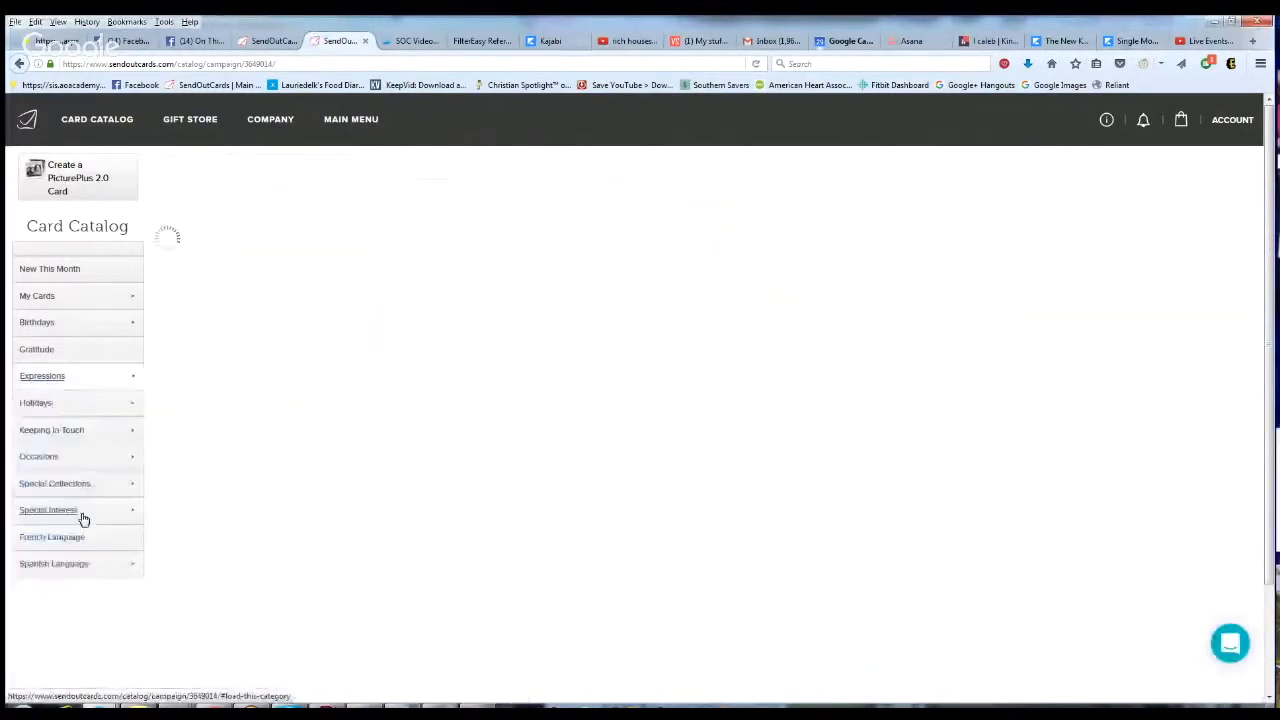
{"action": "left_click", "coordinate": [40, 430]}
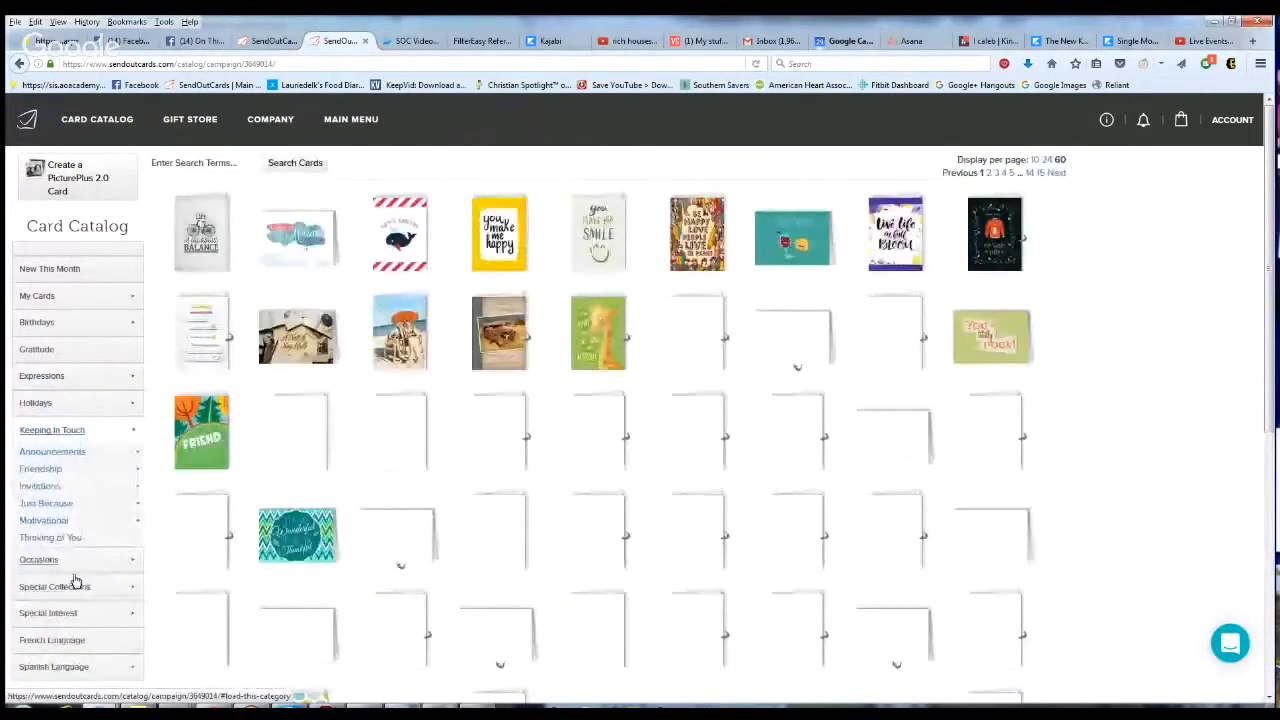
{"action": "left_click", "coordinate": [55, 587]}
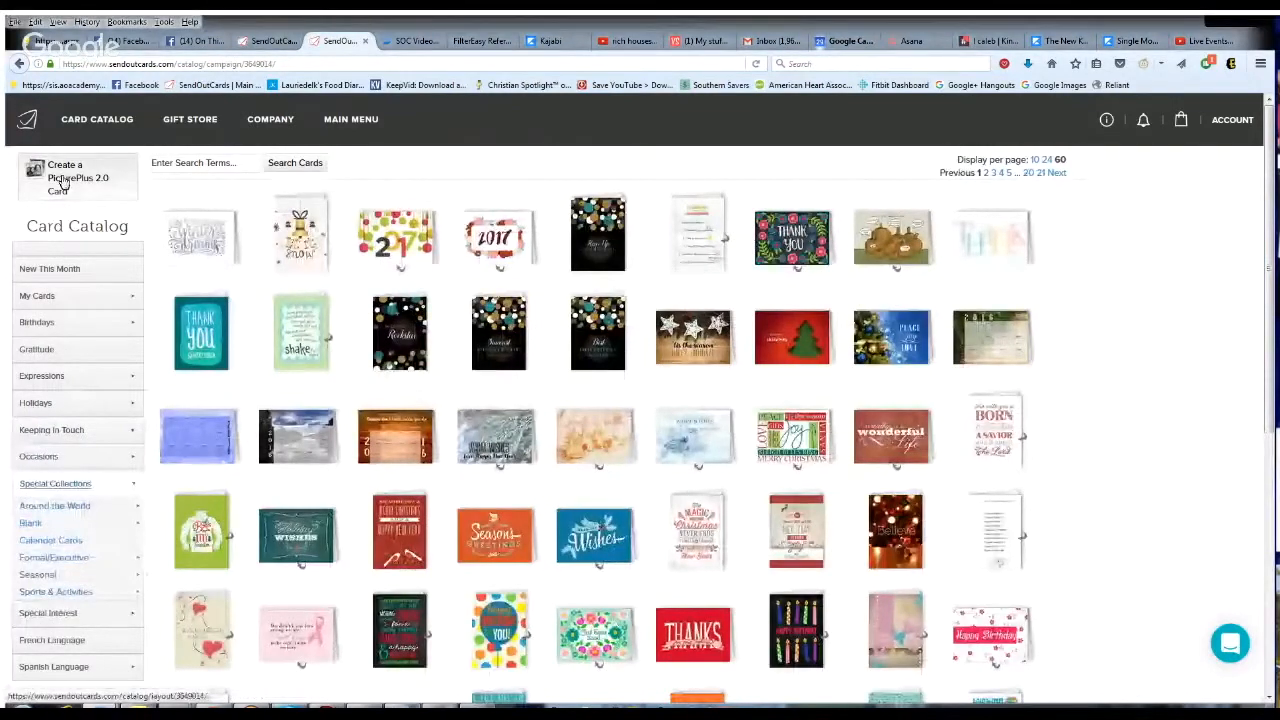
{"action": "left_click", "coordinate": [62, 183]}
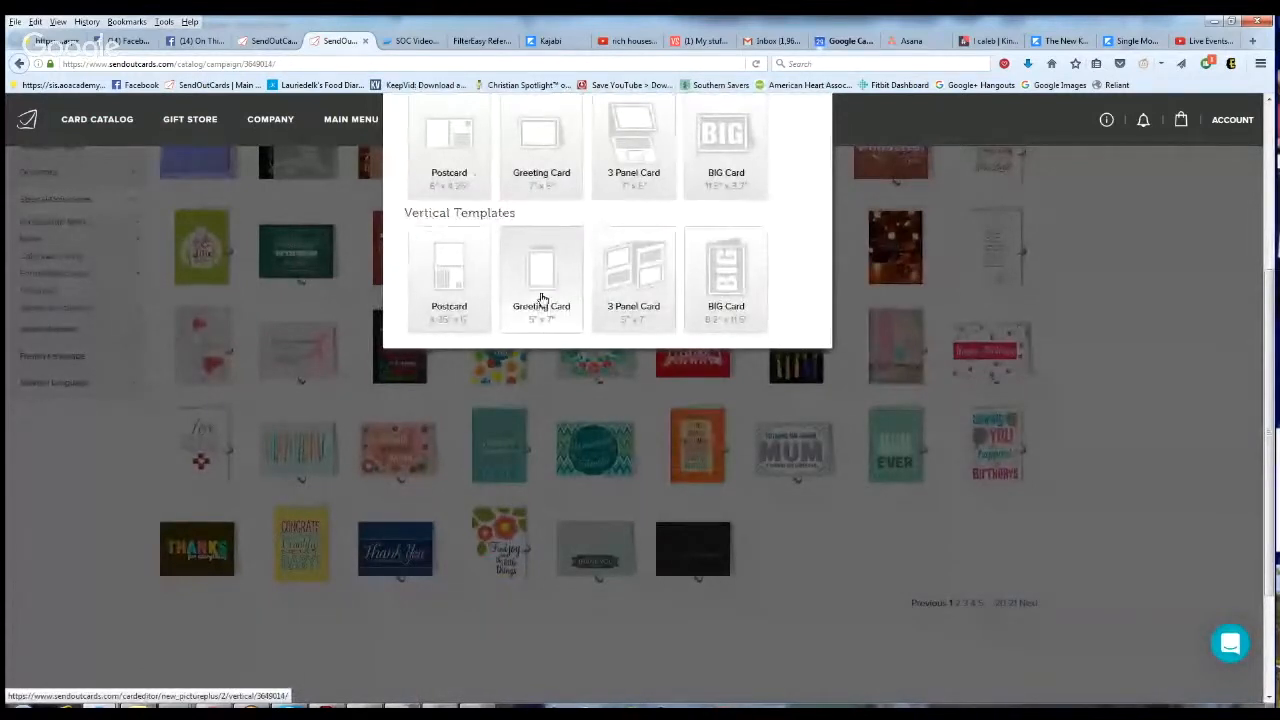
{"action": "left_click", "coordinate": [540, 273]}
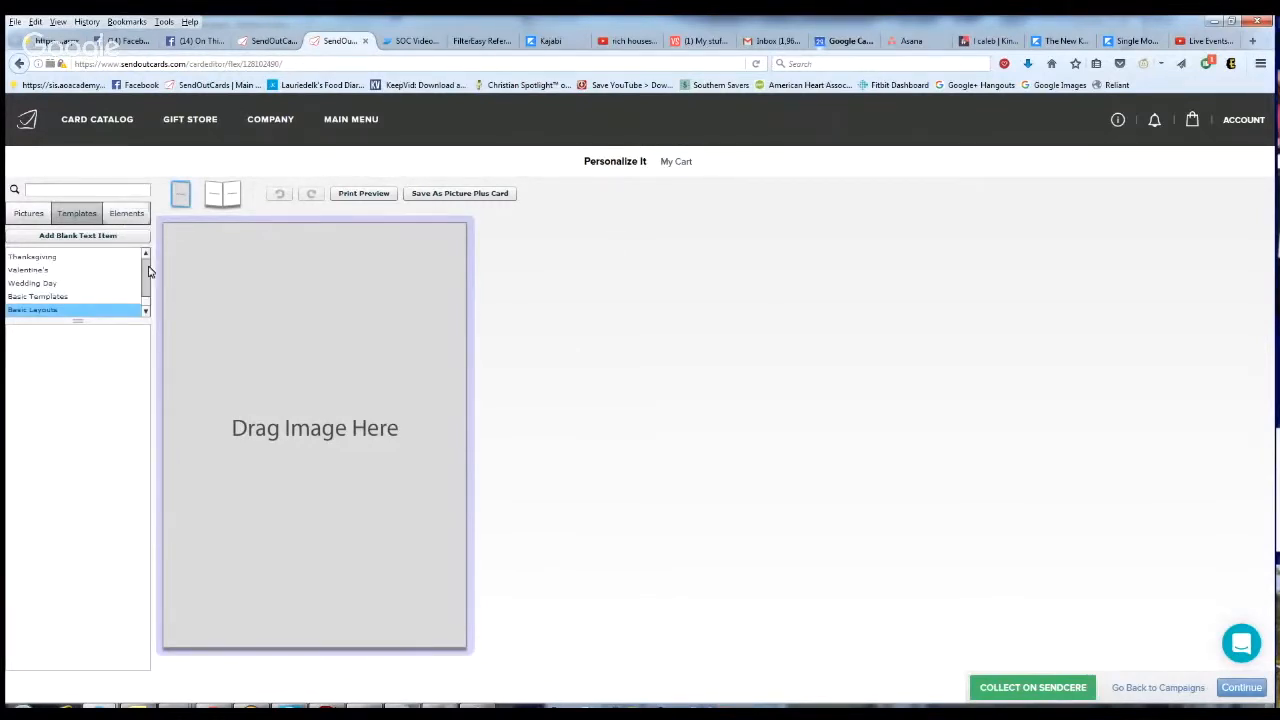
Step: Apply the plain gold-glitter template without a greeting from the Christmas | Season's Greetings category to the card front
{"action": "scroll", "coordinate": [72, 300], "scroll_direction": "up", "scroll_amount": 2}
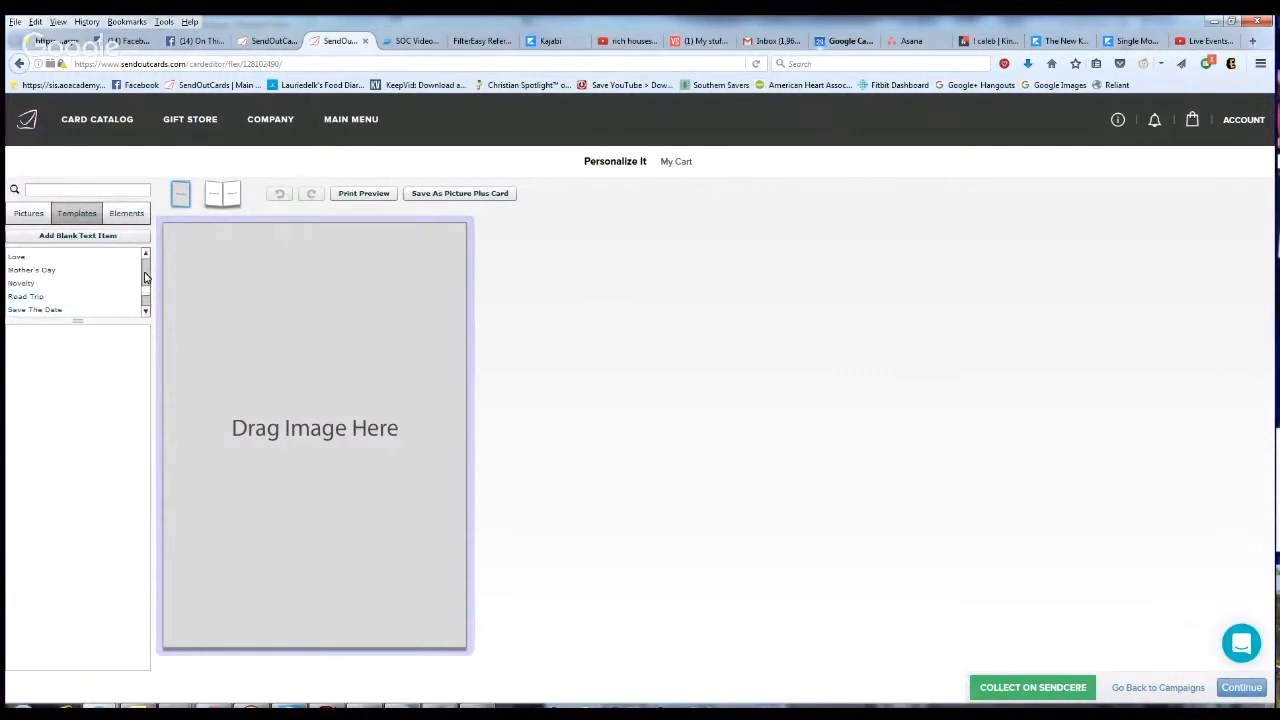
{"action": "scroll", "coordinate": [148, 282], "scroll_direction": "up", "scroll_amount": 2}
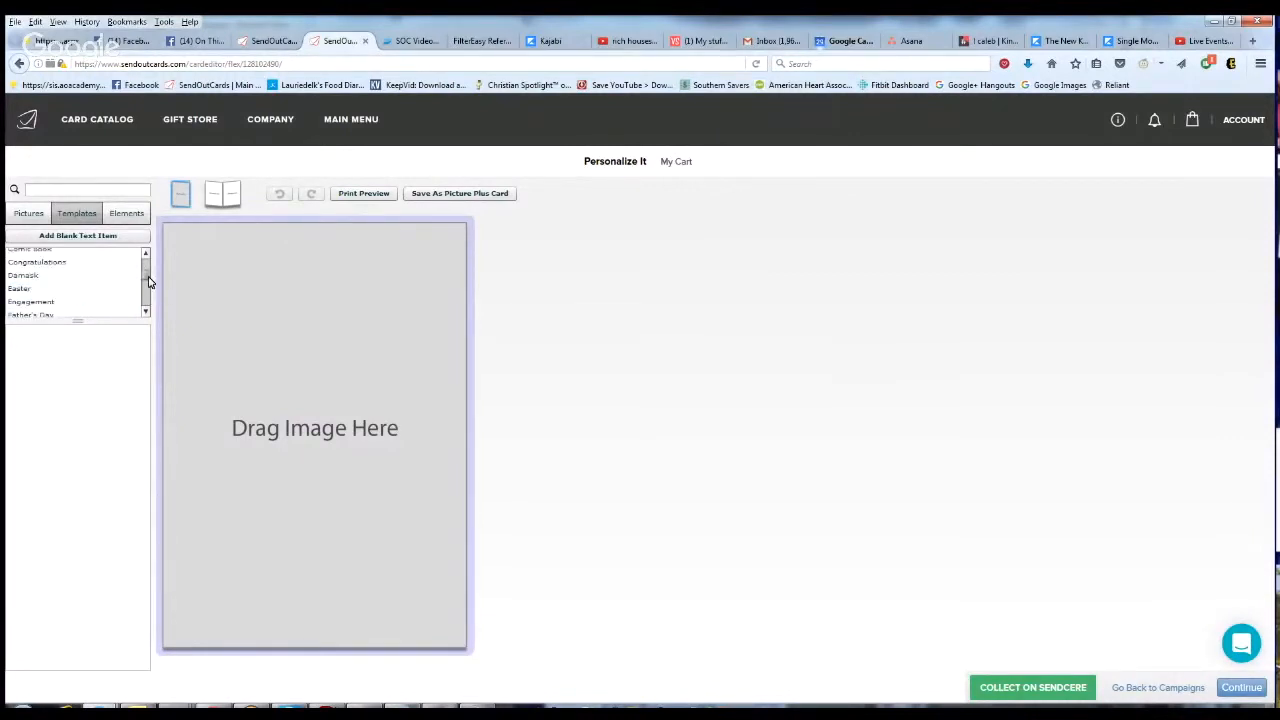
{"action": "scroll", "coordinate": [148, 282], "scroll_direction": "up", "scroll_amount": 2}
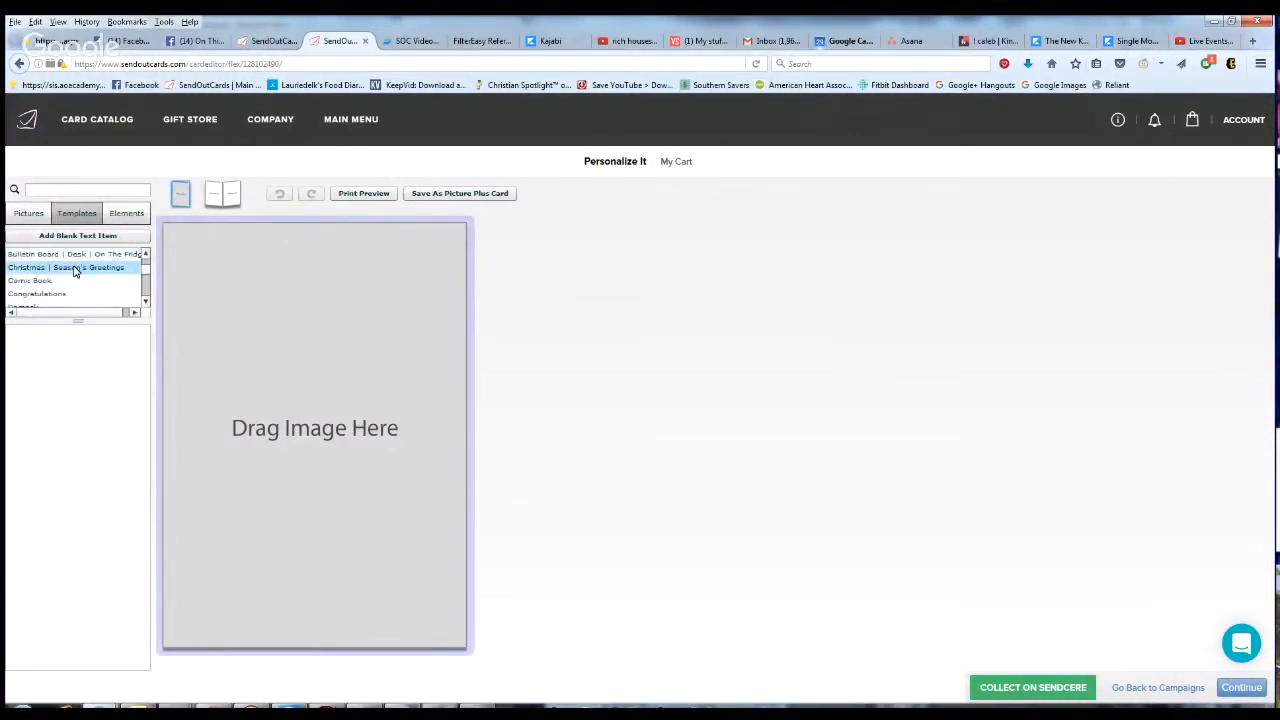
{"action": "left_click", "coordinate": [74, 269]}
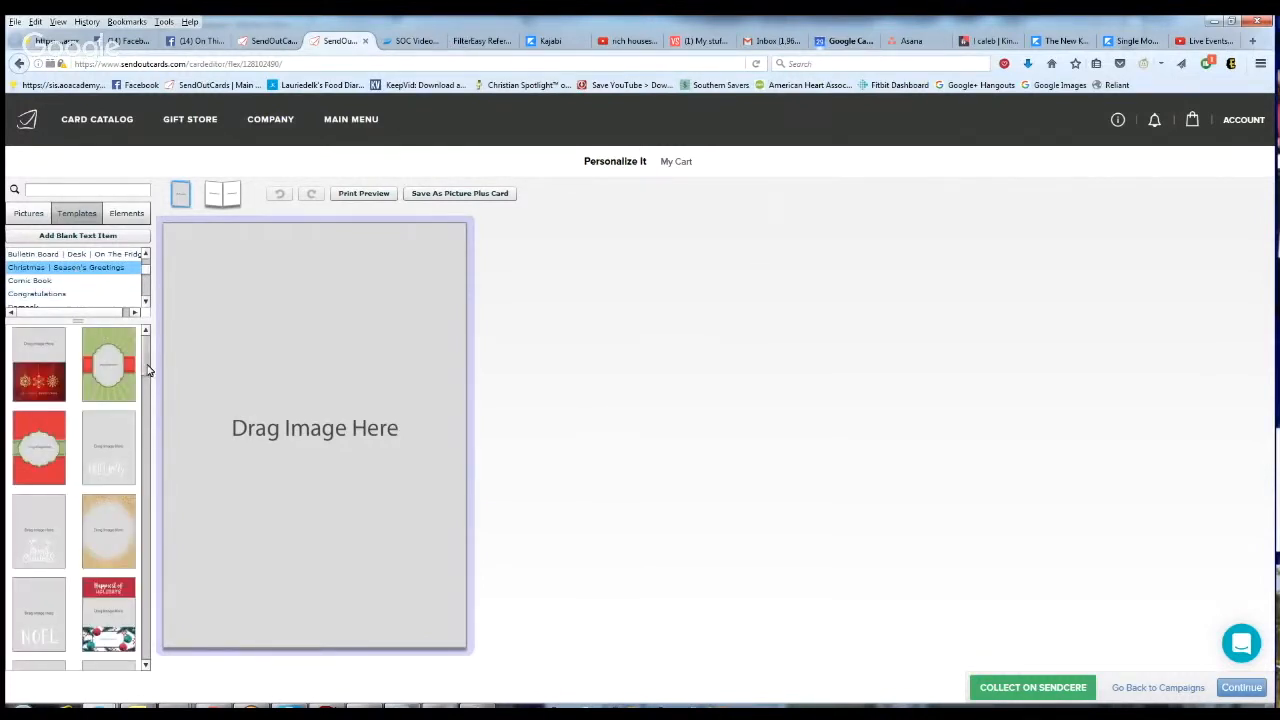
{"action": "left_click_drag", "start_coordinate": [148, 340], "coordinate": [147, 383]}
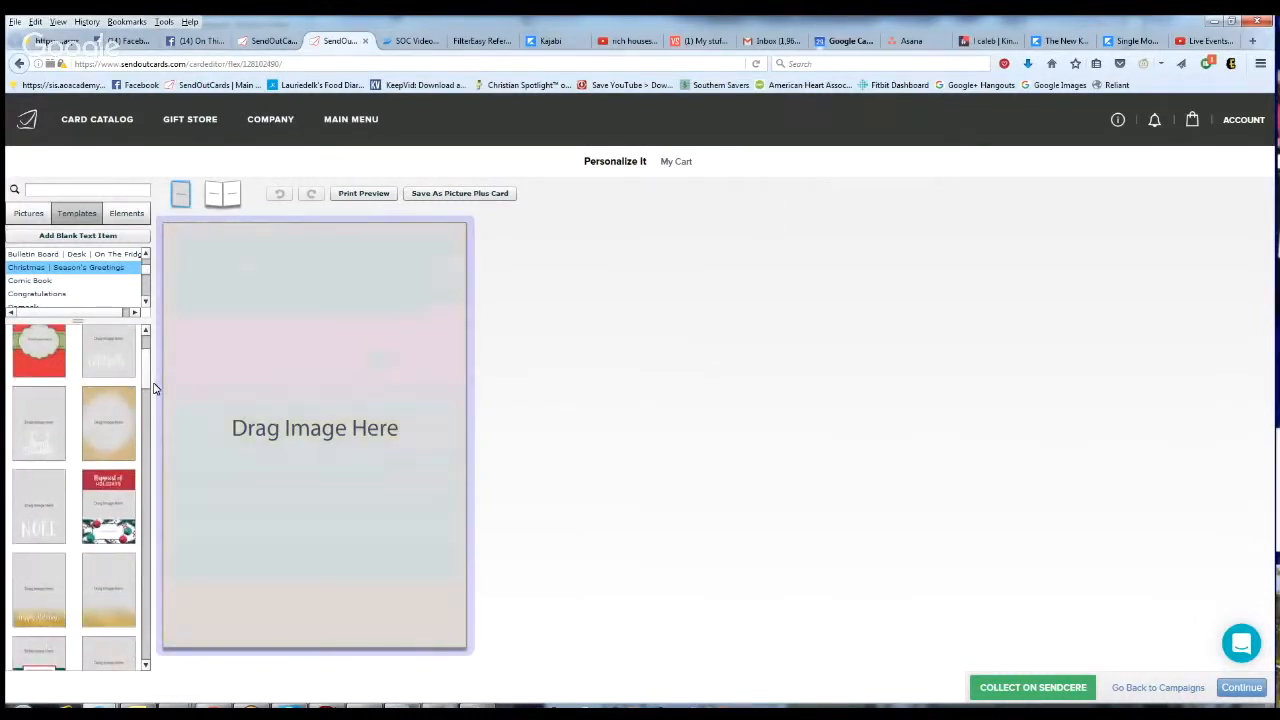
{"action": "left_click", "coordinate": [106, 610]}
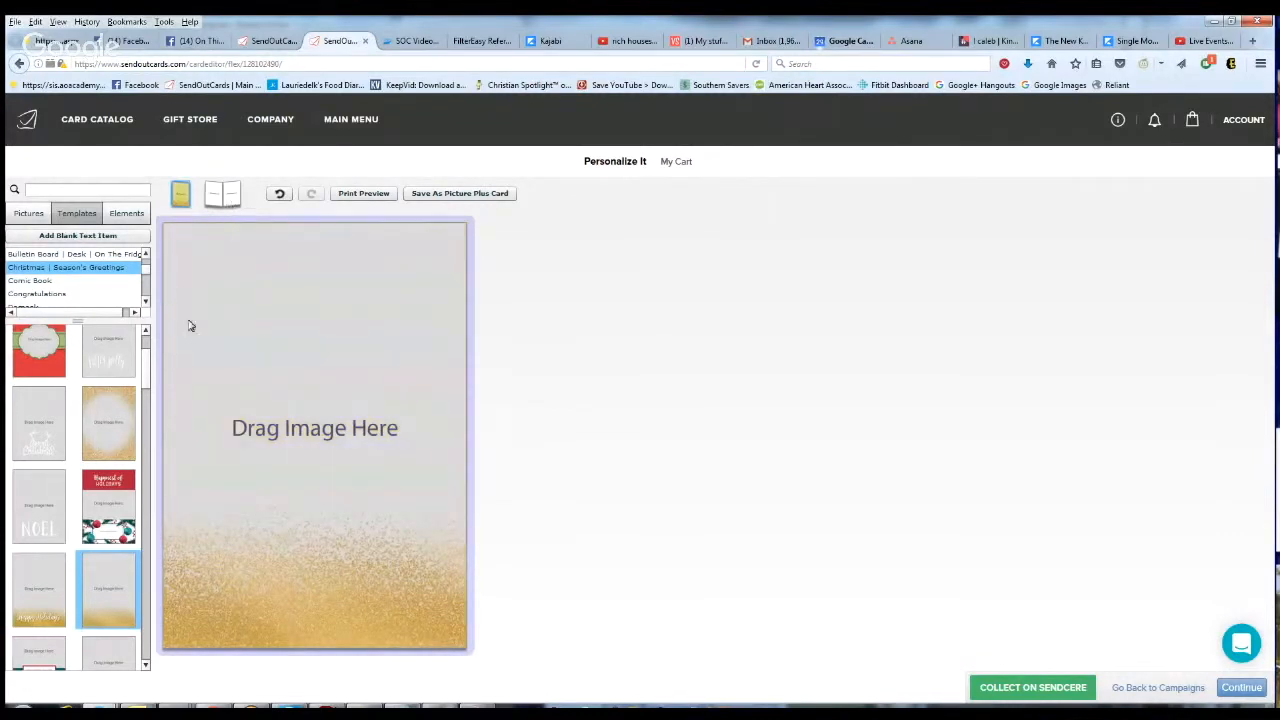
Step: Apply the same plain gold-glitter template to both inside panels of the card
{"action": "left_click", "coordinate": [224, 200]}
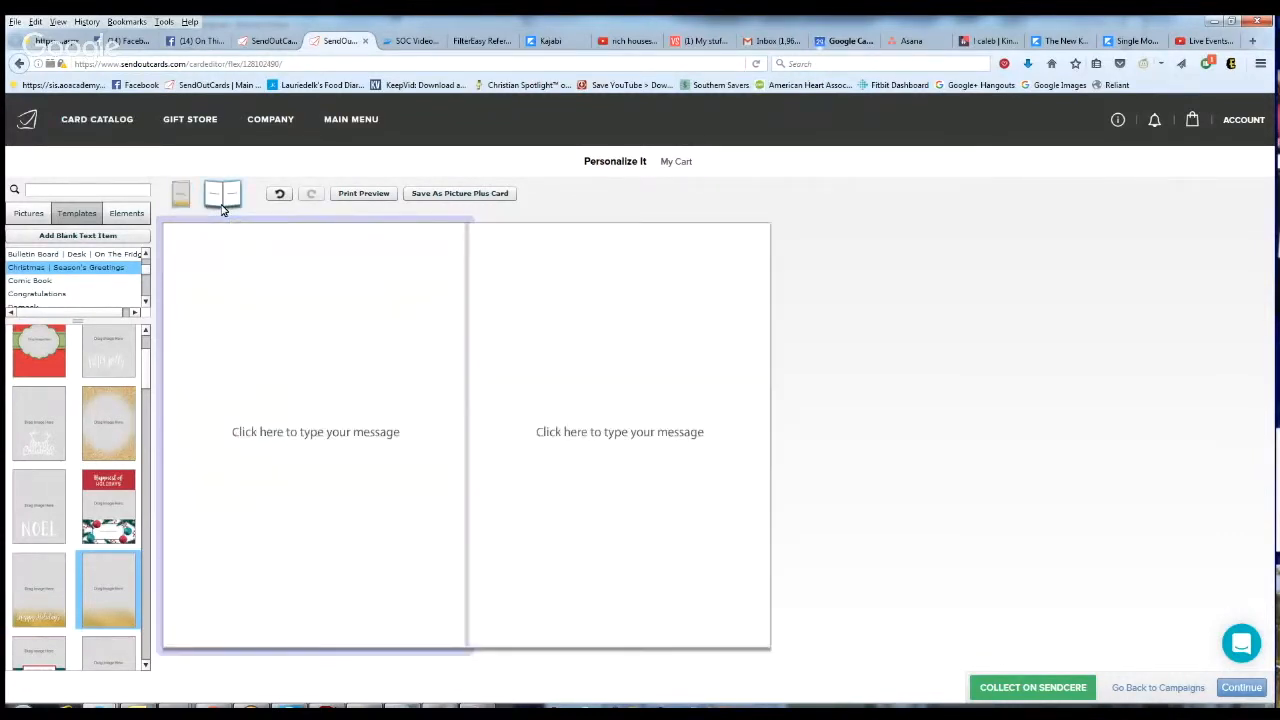
{"action": "left_click_drag", "start_coordinate": [310, 496], "coordinate": [317, 500]}
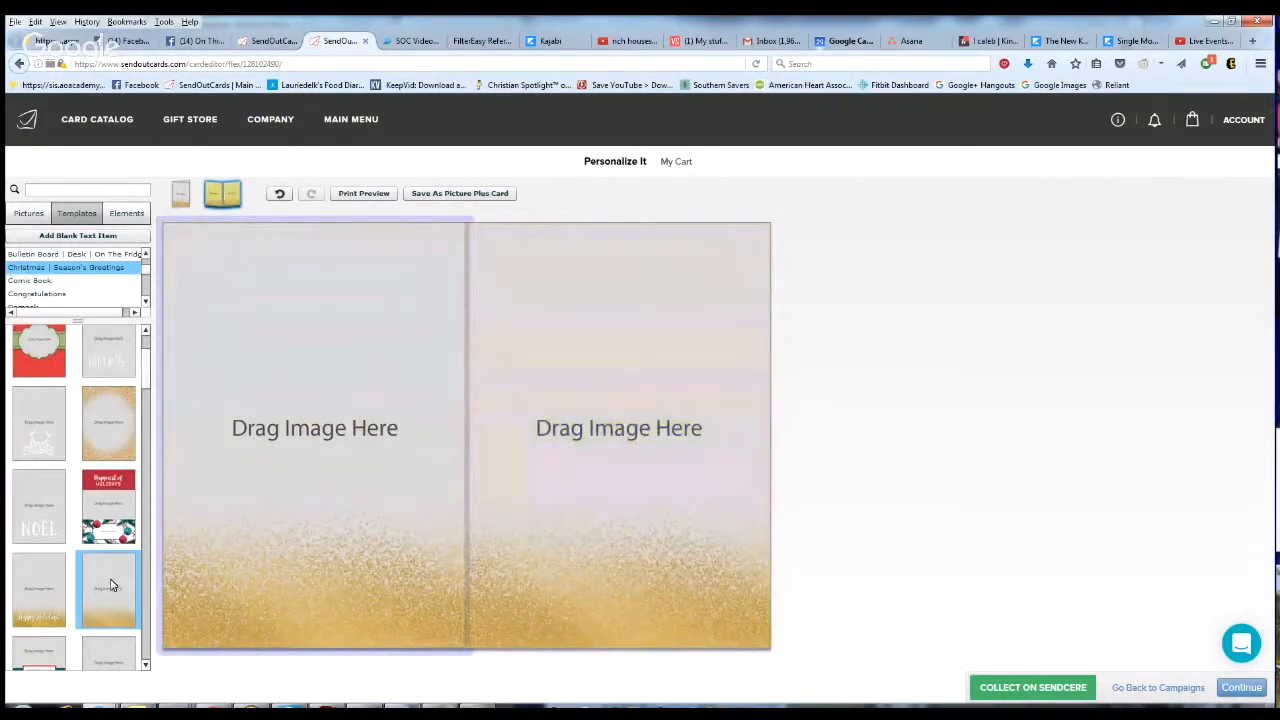
{"action": "left_click_drag", "start_coordinate": [111, 585], "coordinate": [277, 383]}
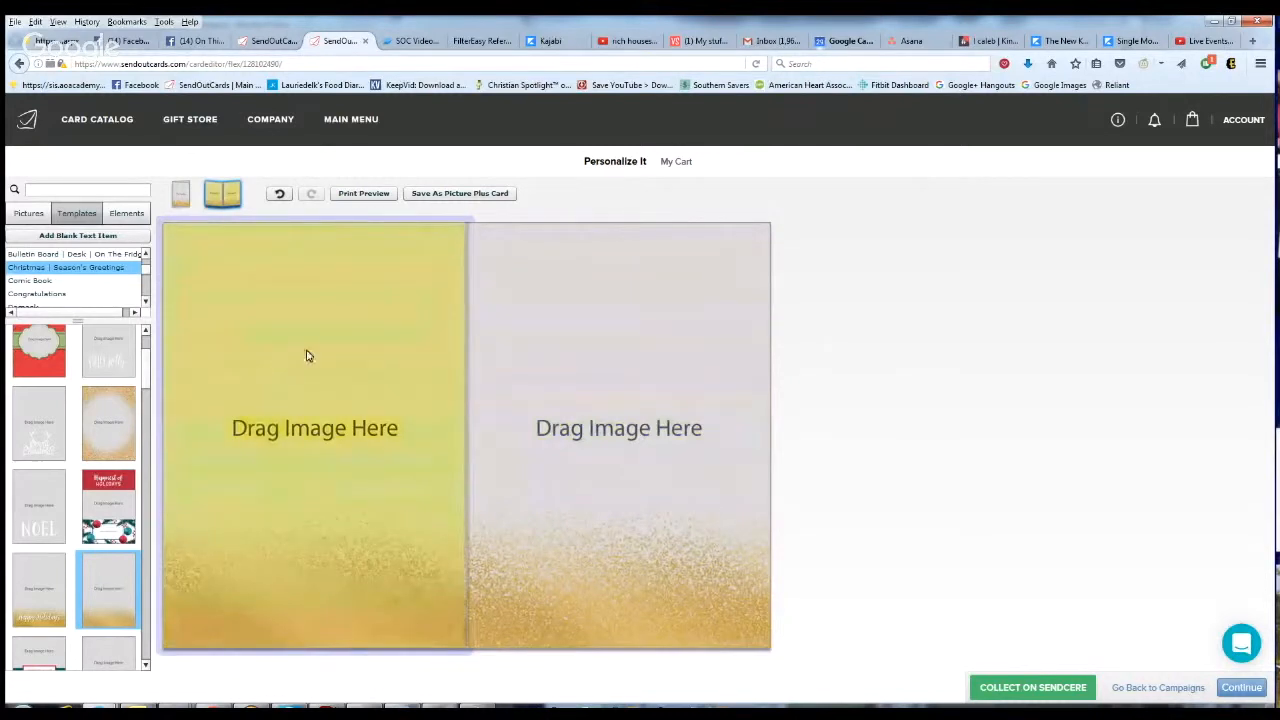
Step: Try rotating the left inside panel's image placeholder upside down and moving it back over the panel
{"action": "left_click", "coordinate": [337, 403]}
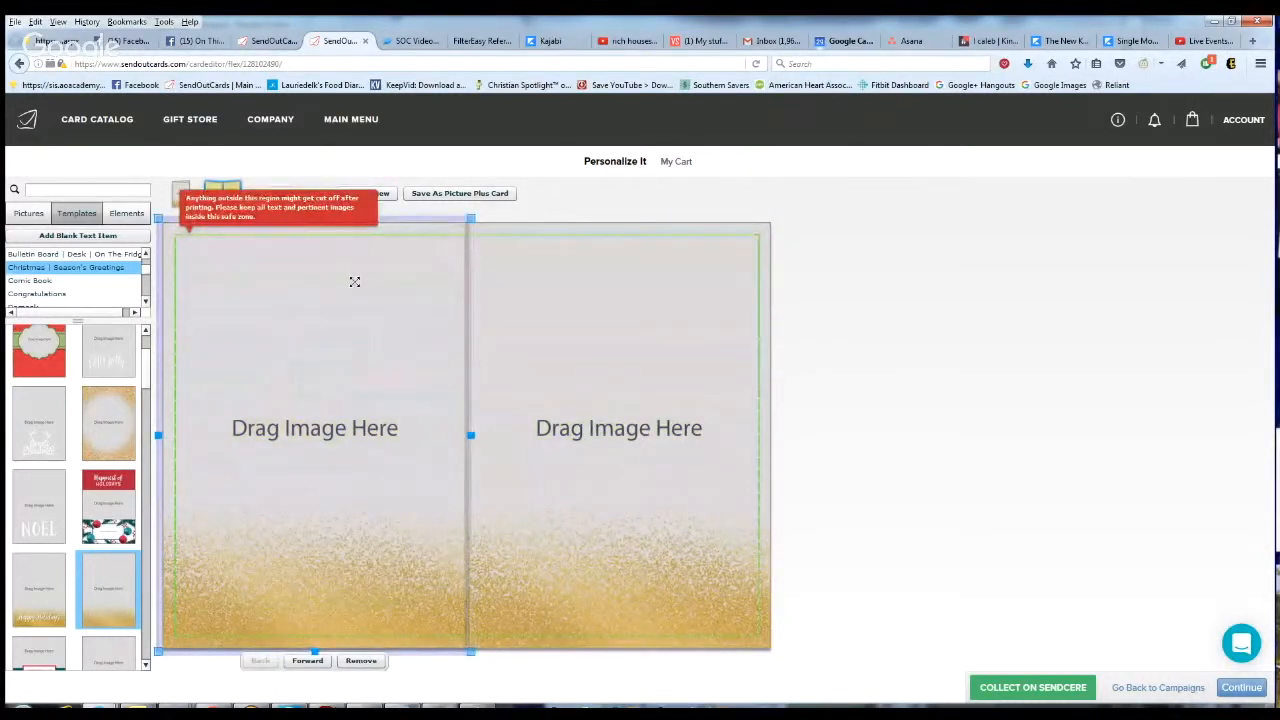
{"action": "left_click_drag", "start_coordinate": [355, 282], "coordinate": [443, 289]}
{"action": "left_click_drag", "start_coordinate": [405, 212], "coordinate": [473, 312]}
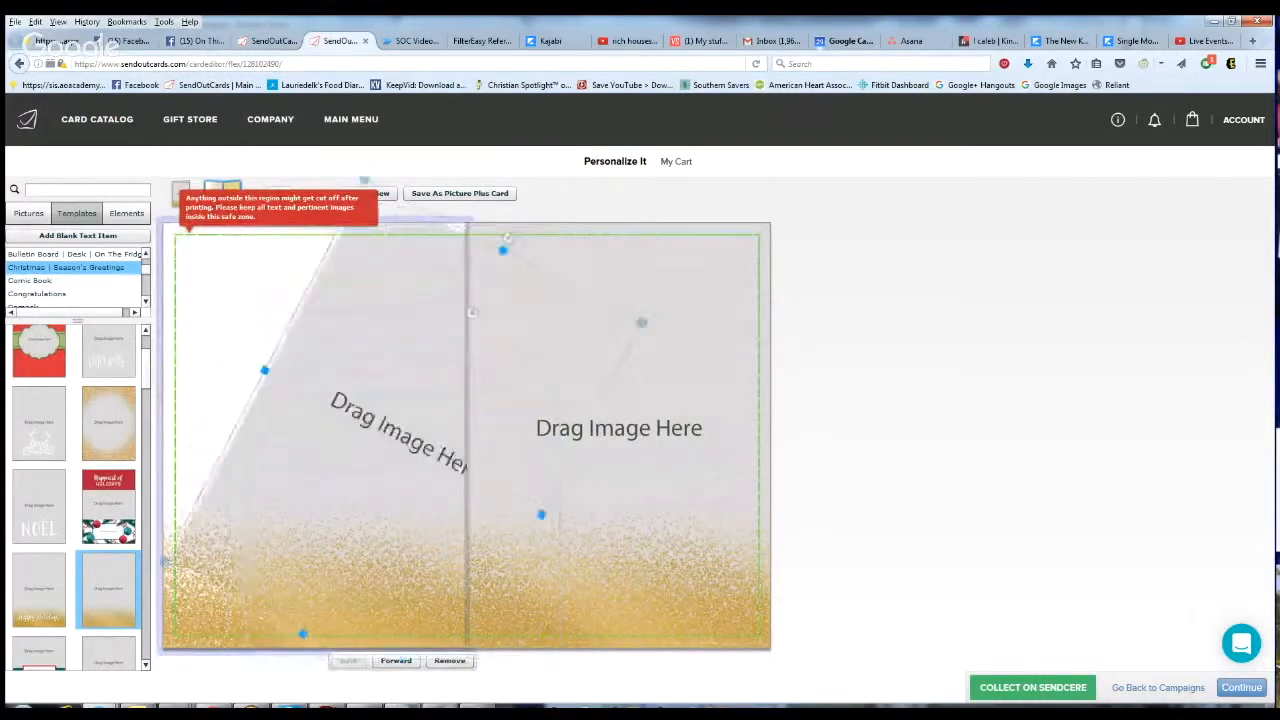
{"action": "left_click_drag", "start_coordinate": [507, 238], "coordinate": [398, 565]}
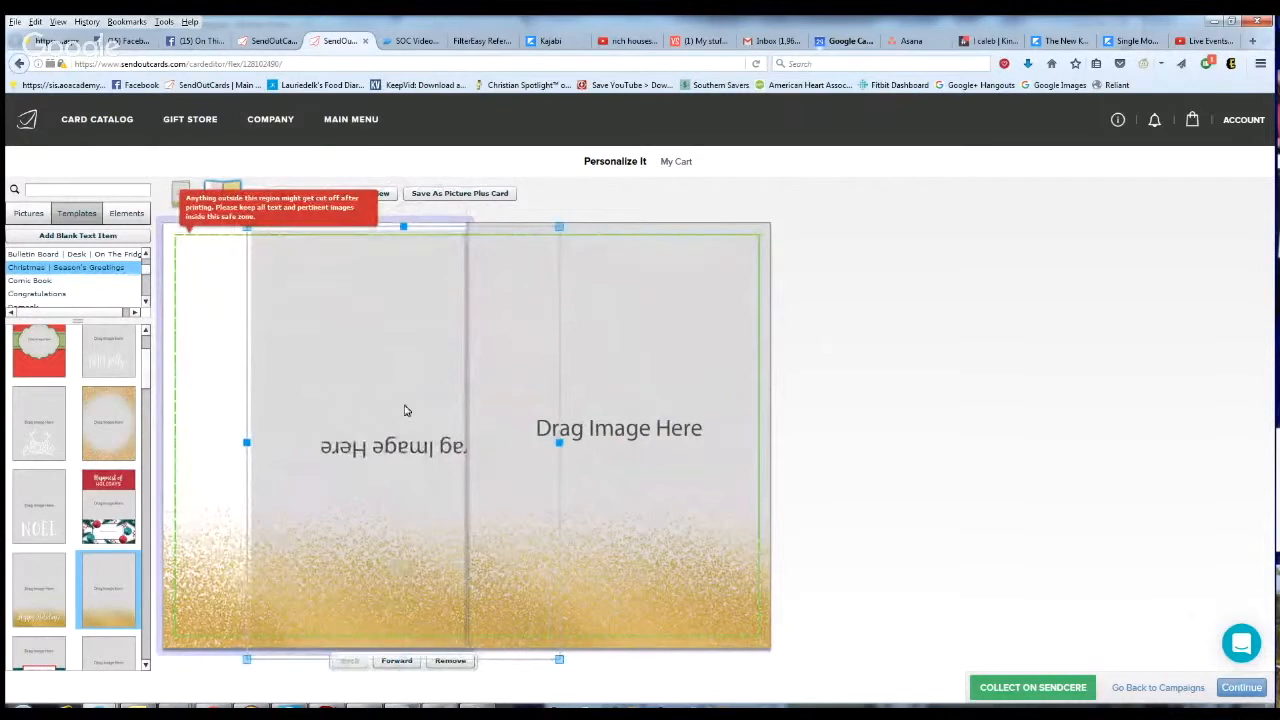
{"action": "left_click_drag", "start_coordinate": [406, 409], "coordinate": [307, 398]}
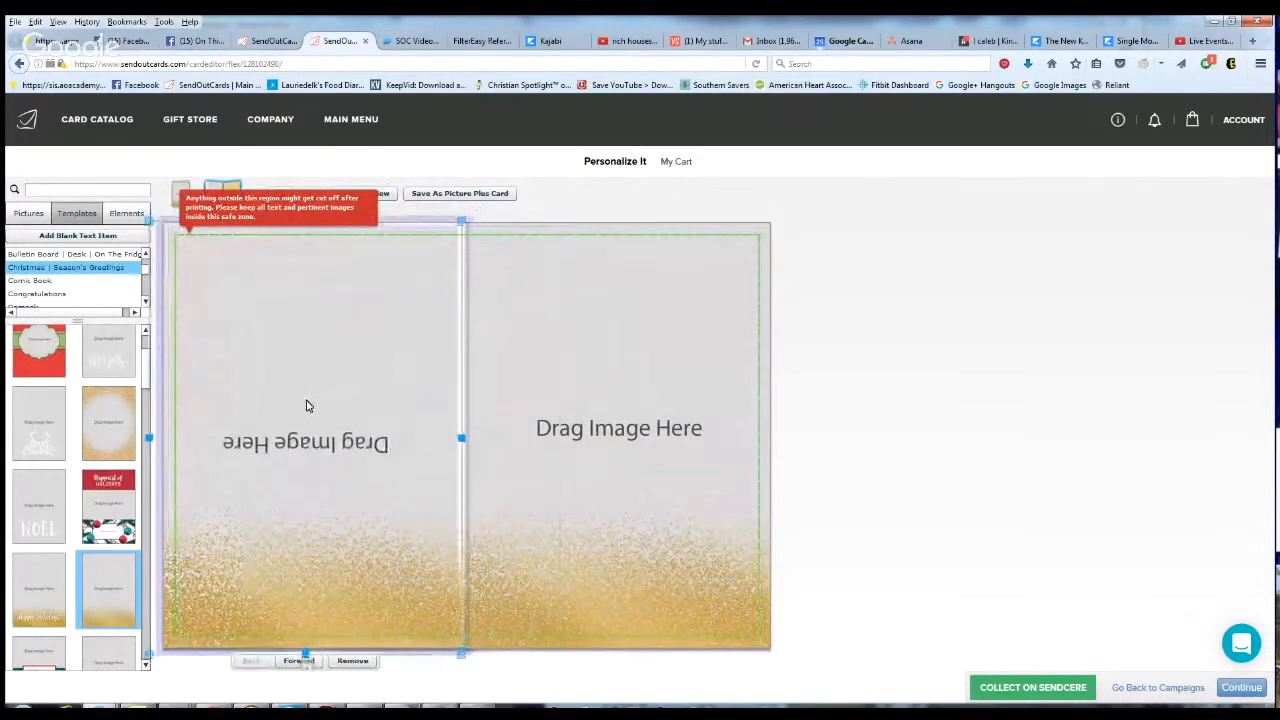
Step: Remove the image placeholder from the left inside panel, leaving its gold glitter, and select the right panel's placeholder
{"action": "left_click", "coordinate": [351, 661]}
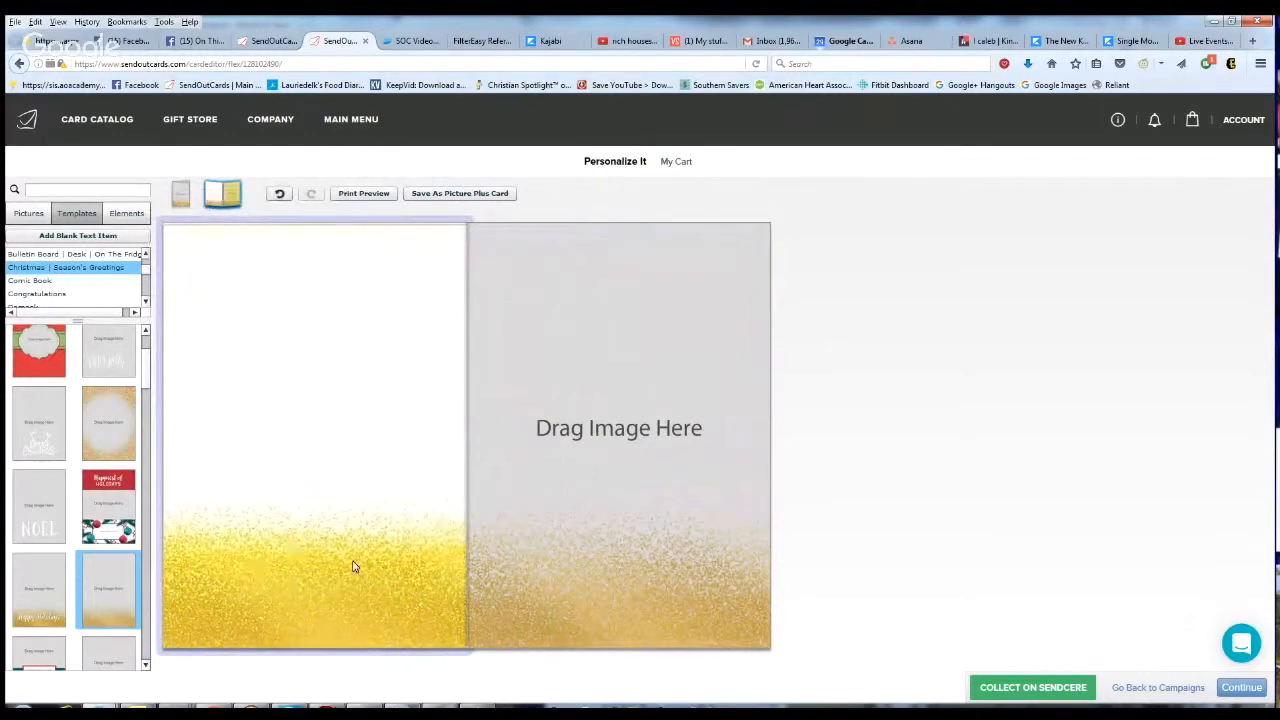
{"action": "left_click", "coordinate": [669, 570]}
{"action": "left_click", "coordinate": [864, 592]}
{"action": "left_click", "coordinate": [643, 584]}
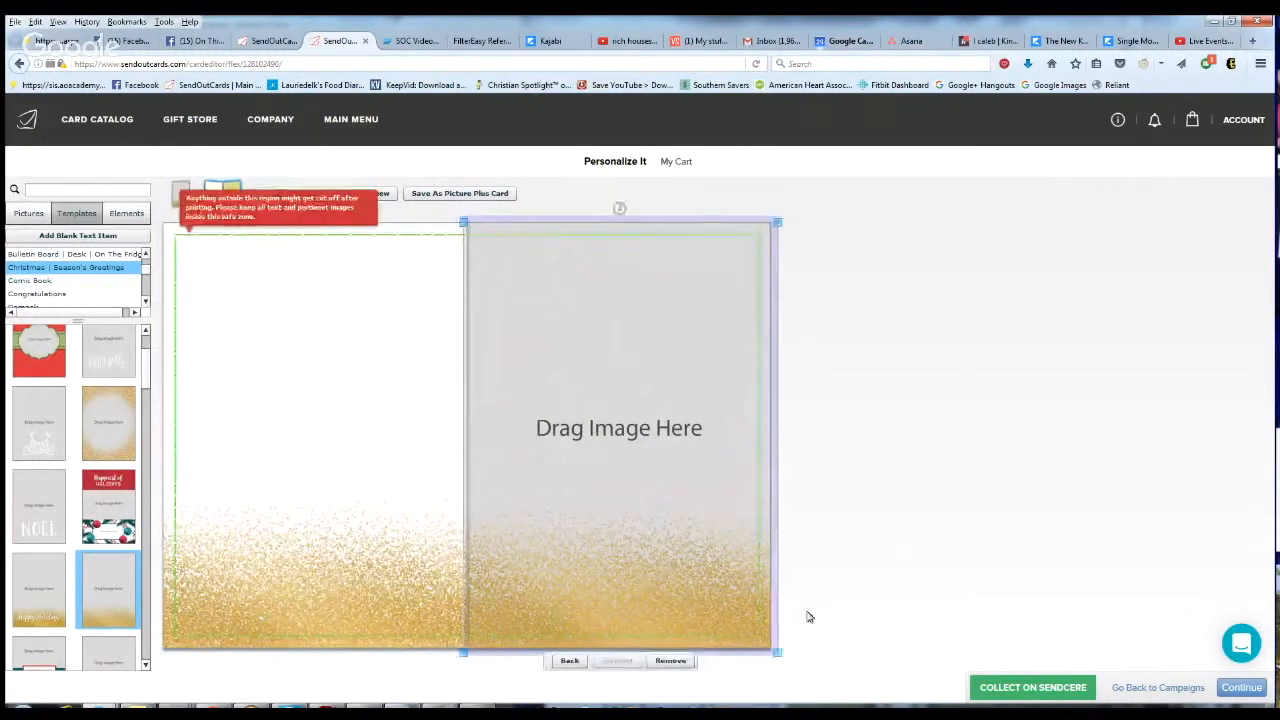
{"action": "left_click", "coordinate": [795, 618]}
{"action": "left_click", "coordinate": [764, 628]}
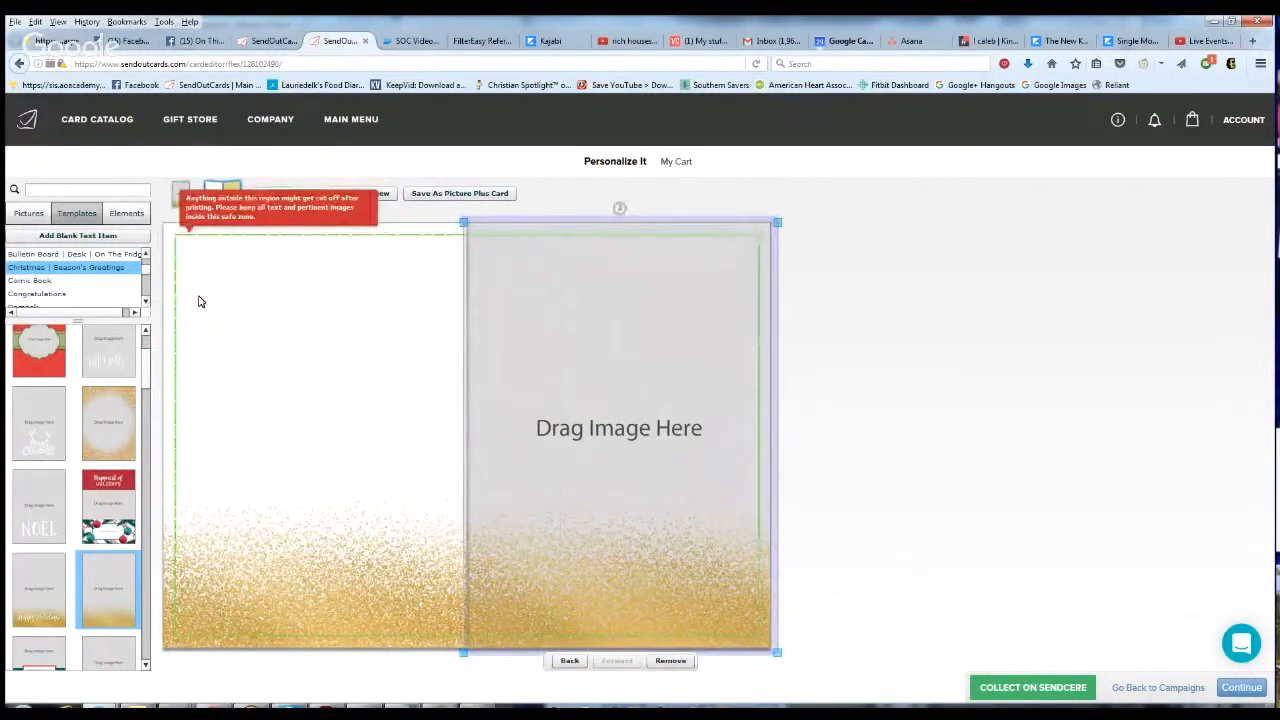
Step: Fill the card front's image placeholder with the family photo taken in front of the Christmas stockings and garland
{"action": "left_click", "coordinate": [181, 192]}
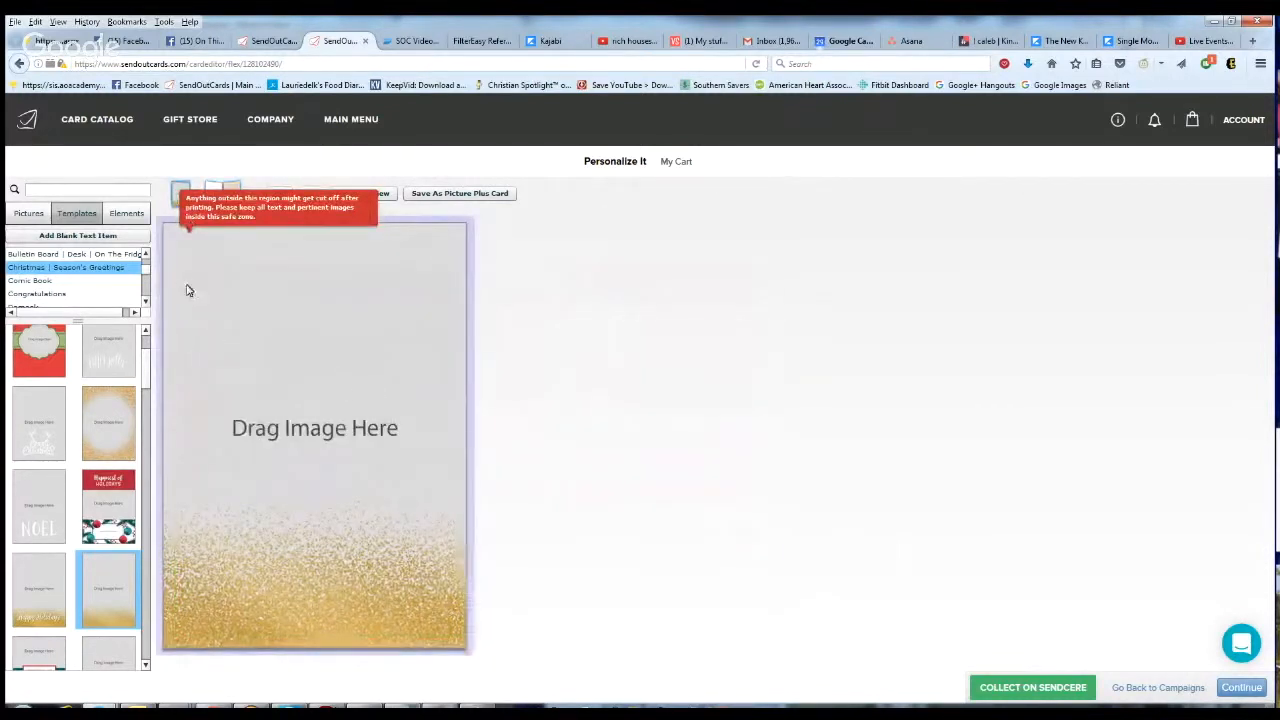
{"action": "left_click", "coordinate": [26, 213]}
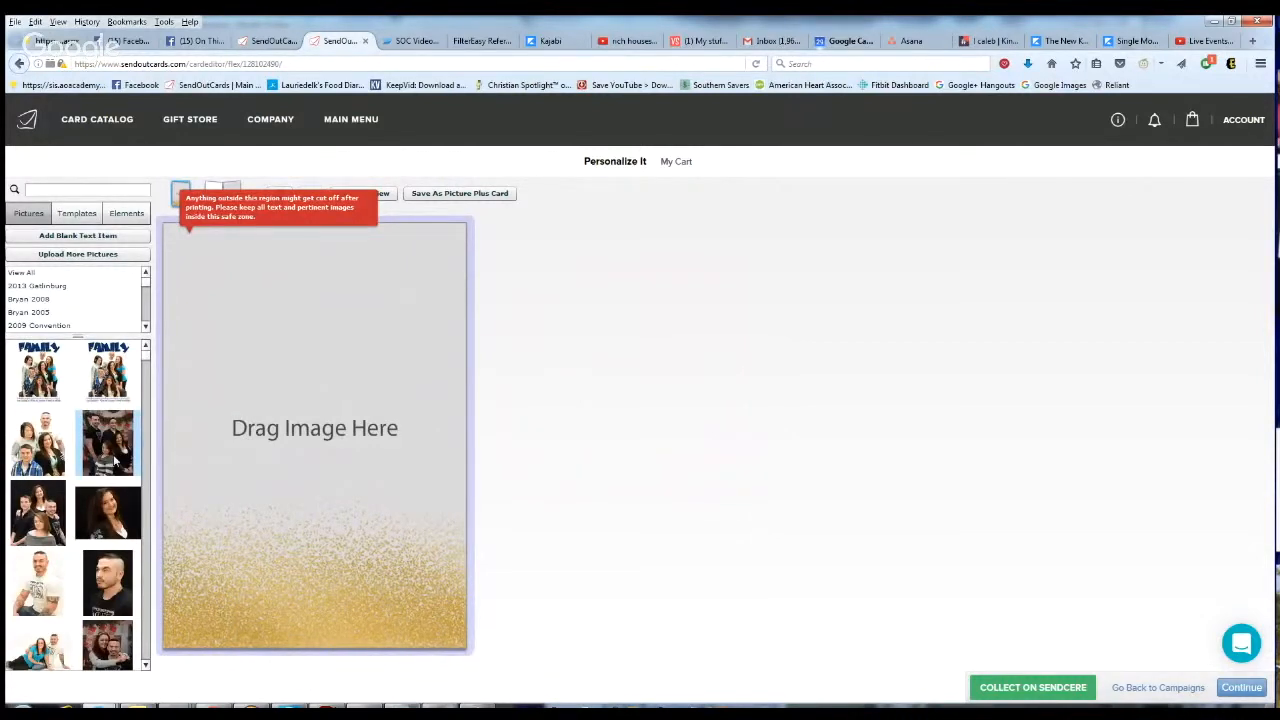
{"action": "left_click_drag", "start_coordinate": [115, 460], "coordinate": [240, 409]}
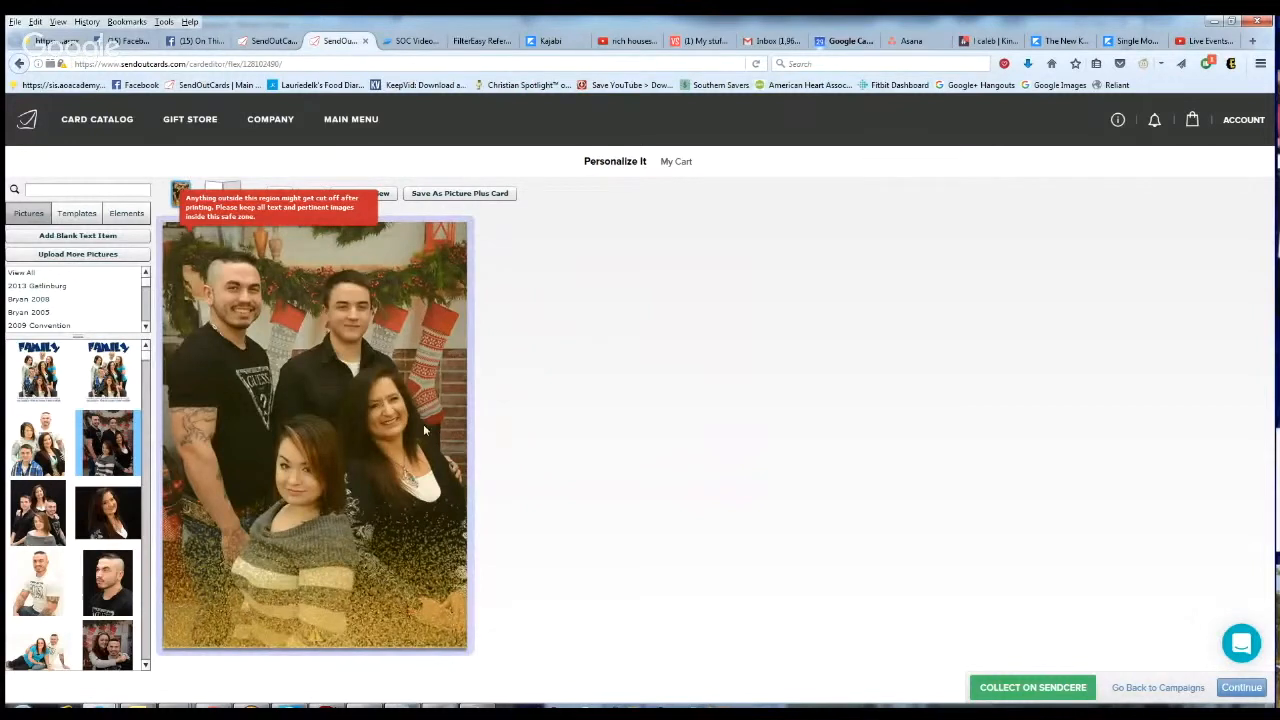
Step: Look through the uploaded pictures for other family photos
{"action": "left_click", "coordinate": [146, 666]}
{"action": "left_click", "coordinate": [146, 666]}
{"action": "left_click", "coordinate": [146, 666]}
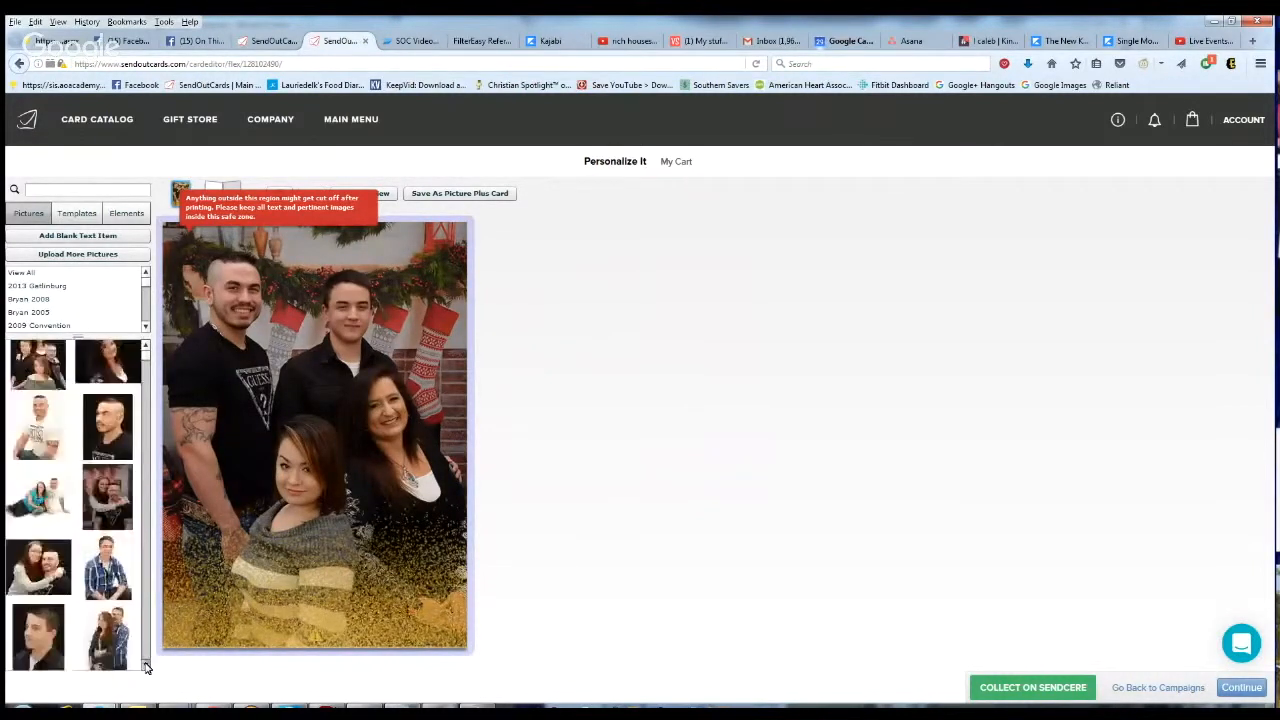
{"action": "left_click", "coordinate": [146, 666]}
{"action": "left_click", "coordinate": [146, 666]}
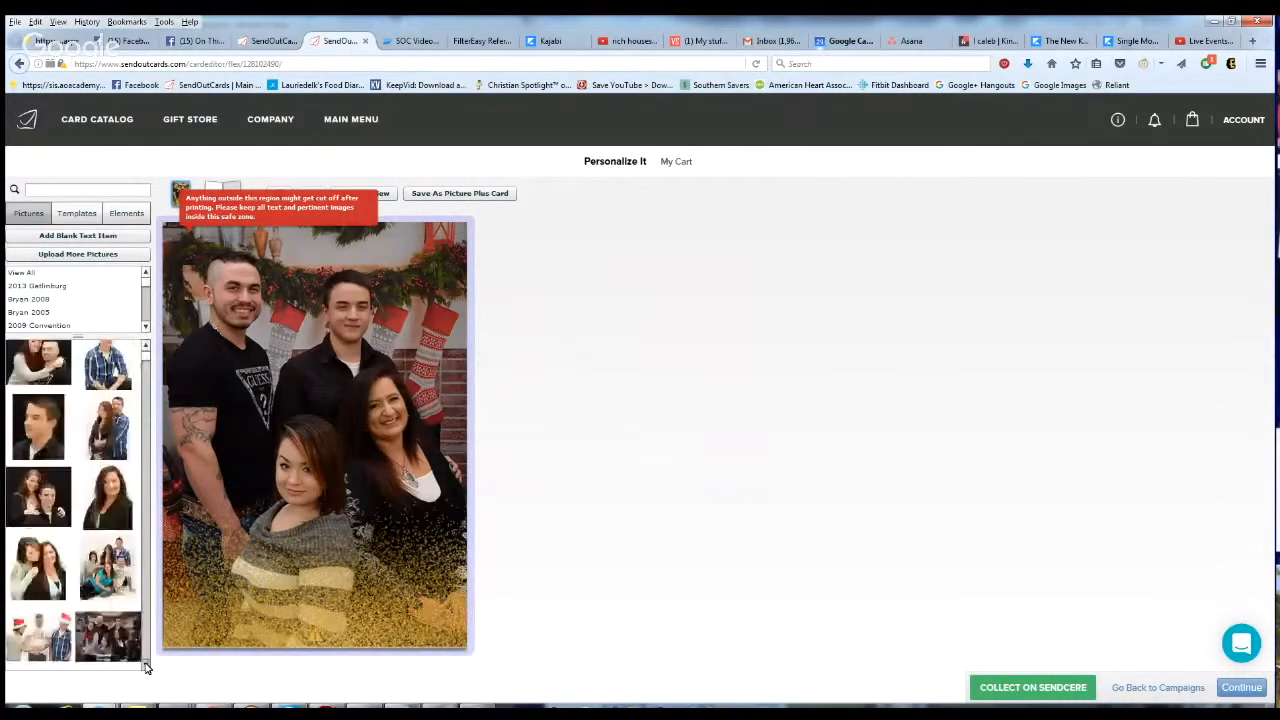
{"action": "left_click", "coordinate": [146, 666]}
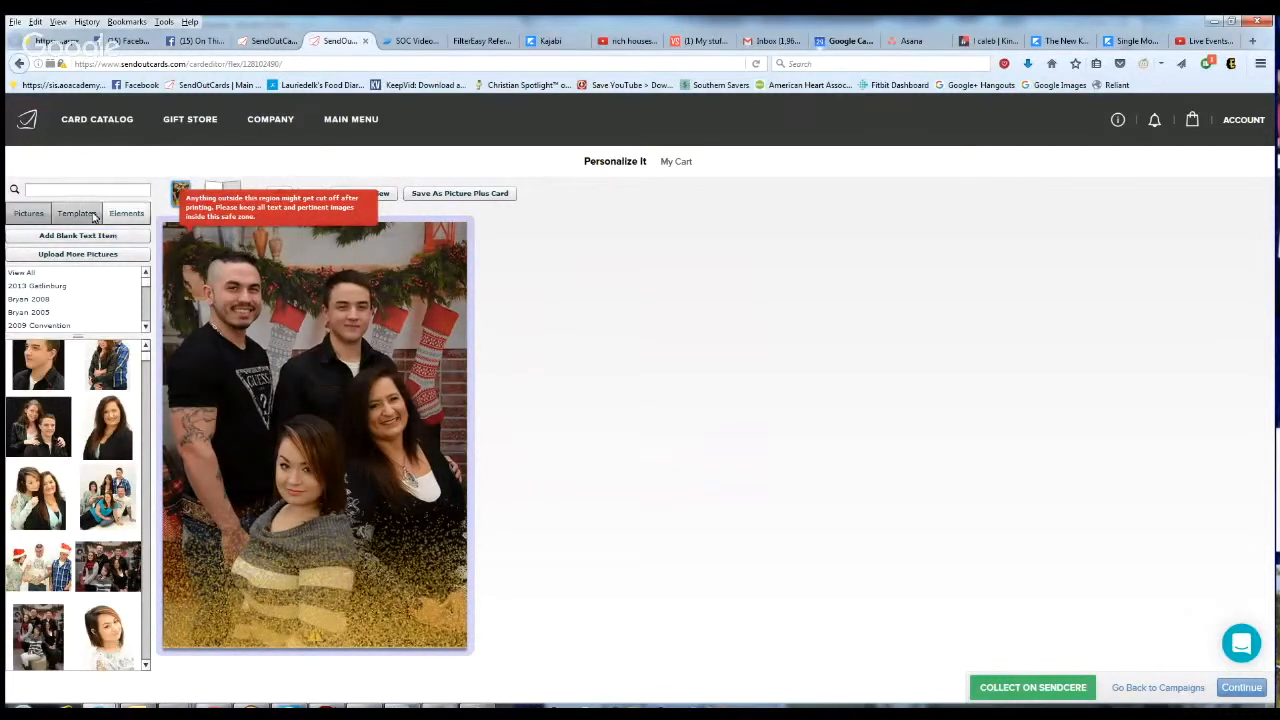
Step: Browse the Christmas: Clipart elements for a decoration that suits the card front
{"action": "left_click", "coordinate": [125, 214]}
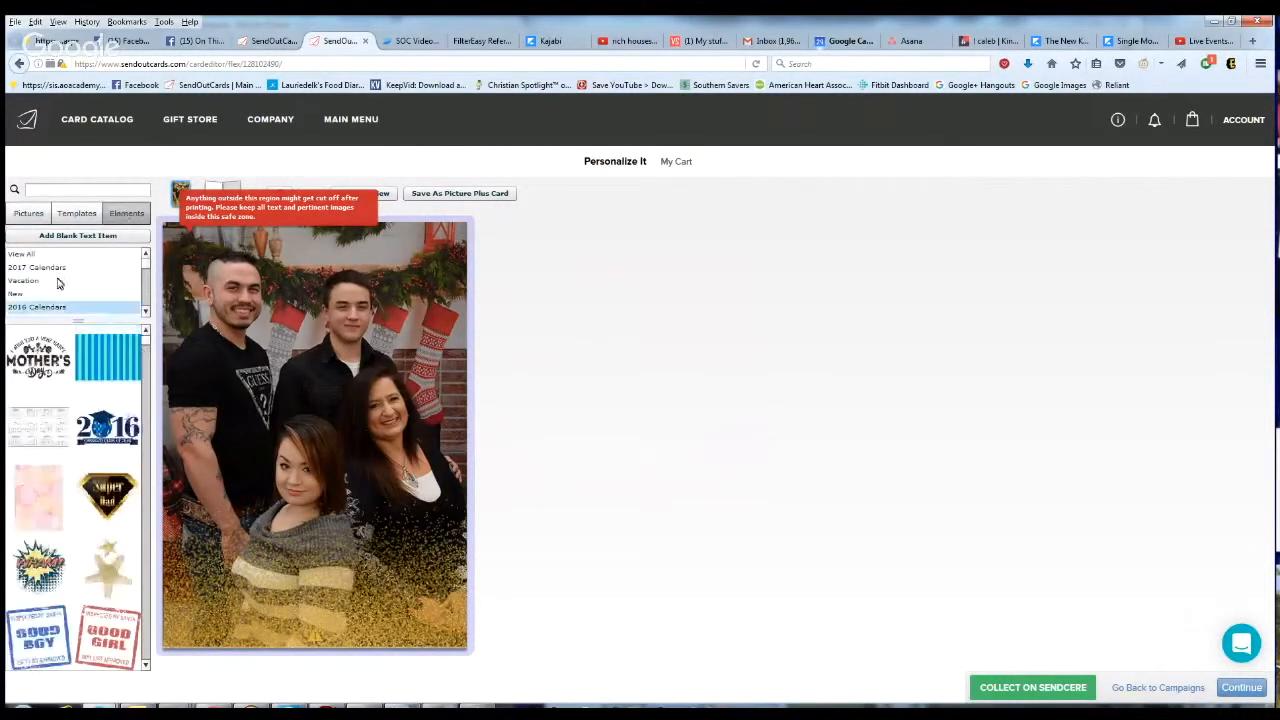
{"action": "scroll", "coordinate": [145, 296], "scroll_direction": "down", "scroll_amount": 4}
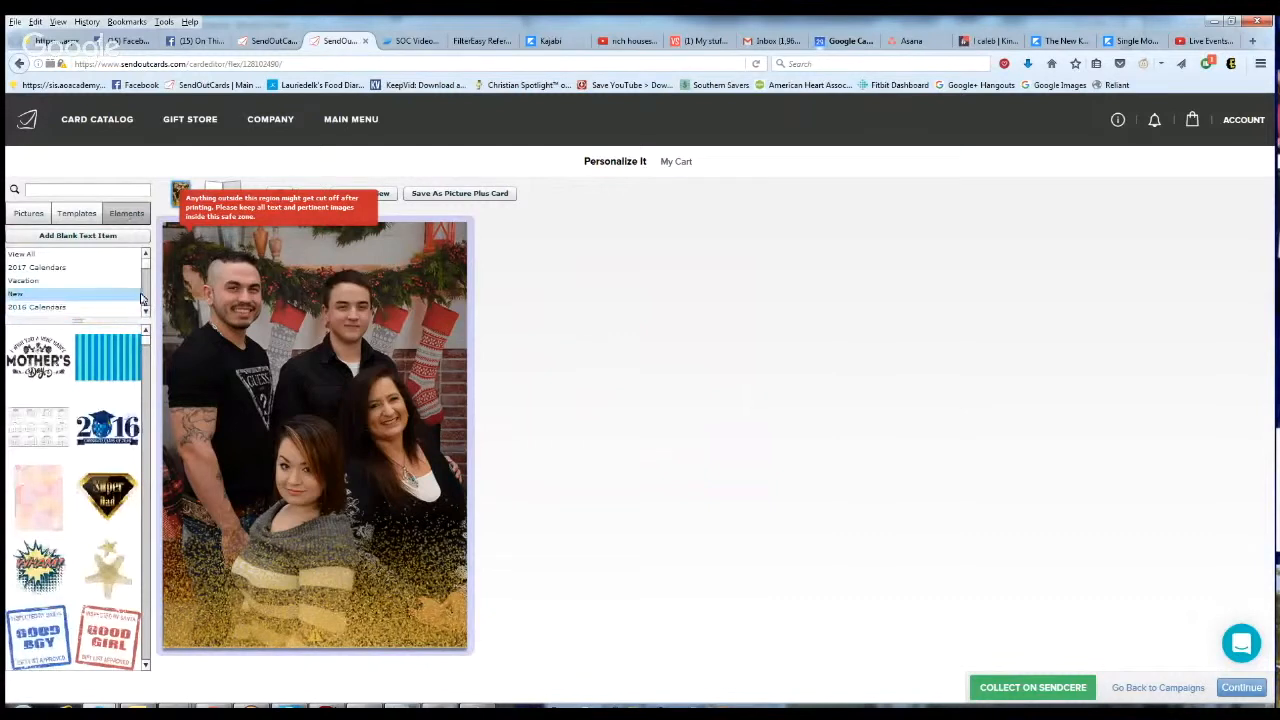
{"action": "scroll", "coordinate": [146, 291], "scroll_direction": "down", "scroll_amount": 4}
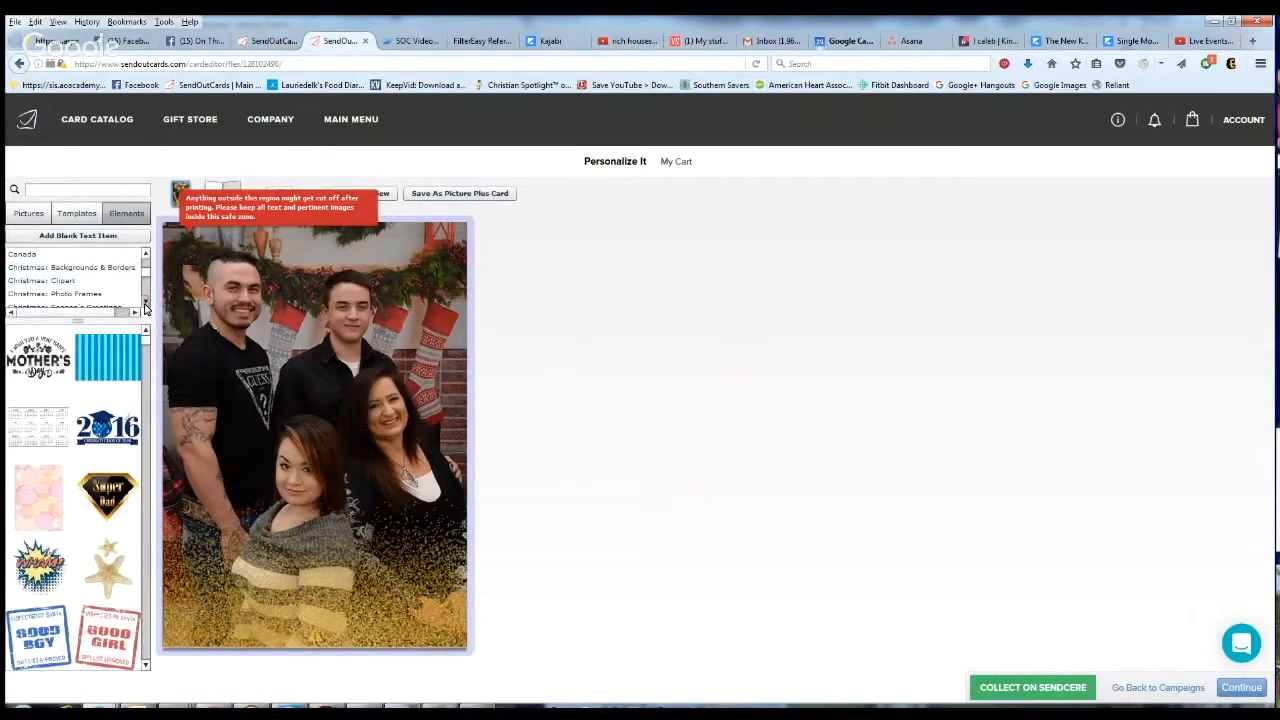
{"action": "left_click", "coordinate": [146, 301]}
{"action": "left_click", "coordinate": [90, 274]}
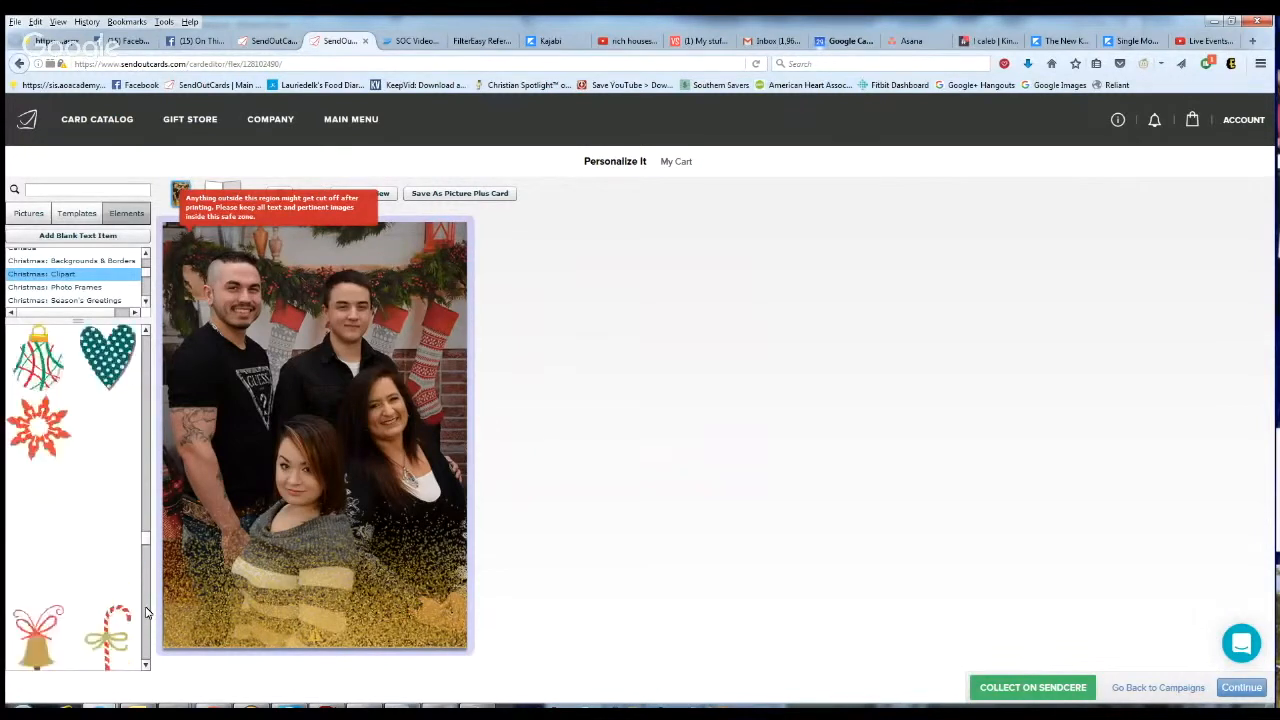
{"action": "left_click", "coordinate": [146, 610]}
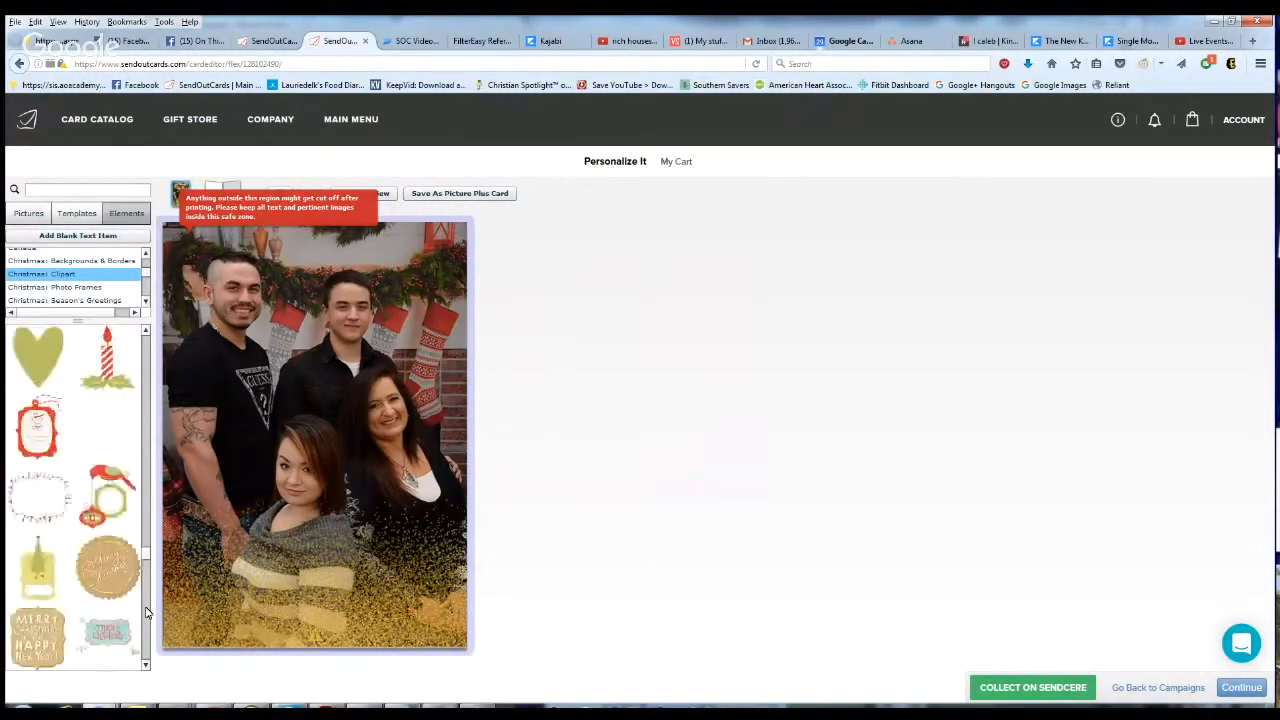
{"action": "left_click", "coordinate": [146, 610]}
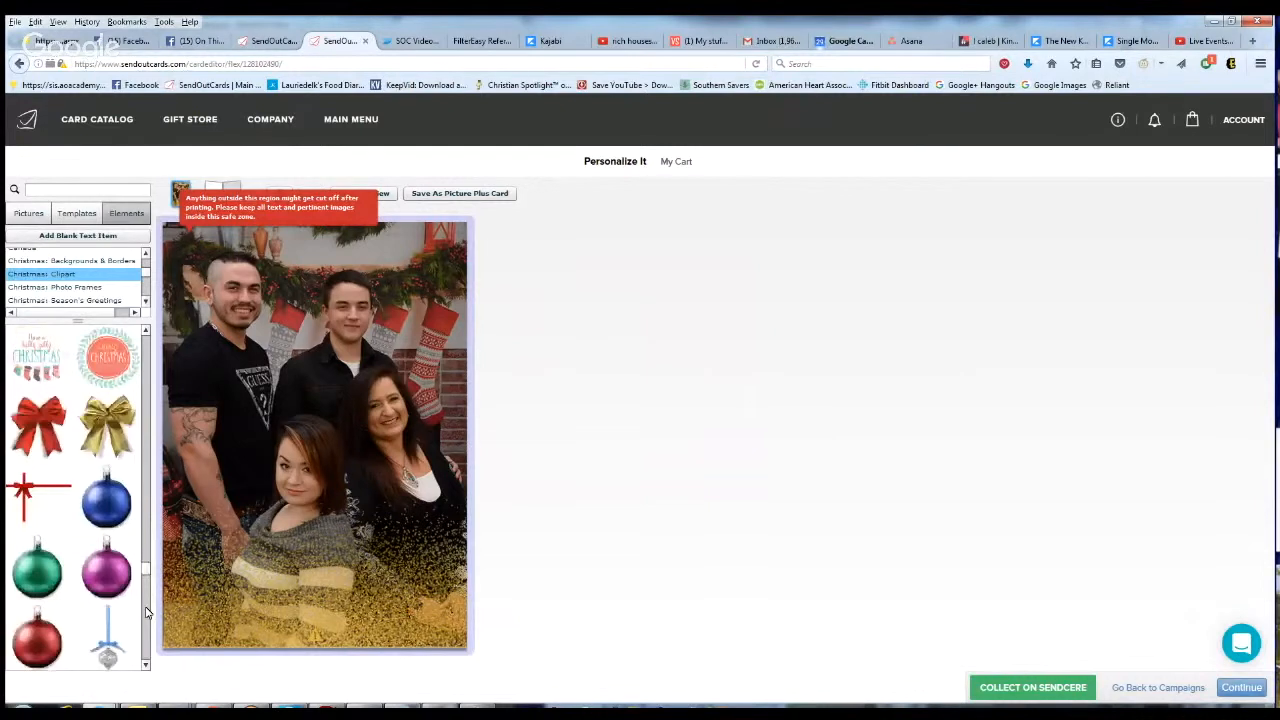
{"action": "left_click", "coordinate": [146, 612]}
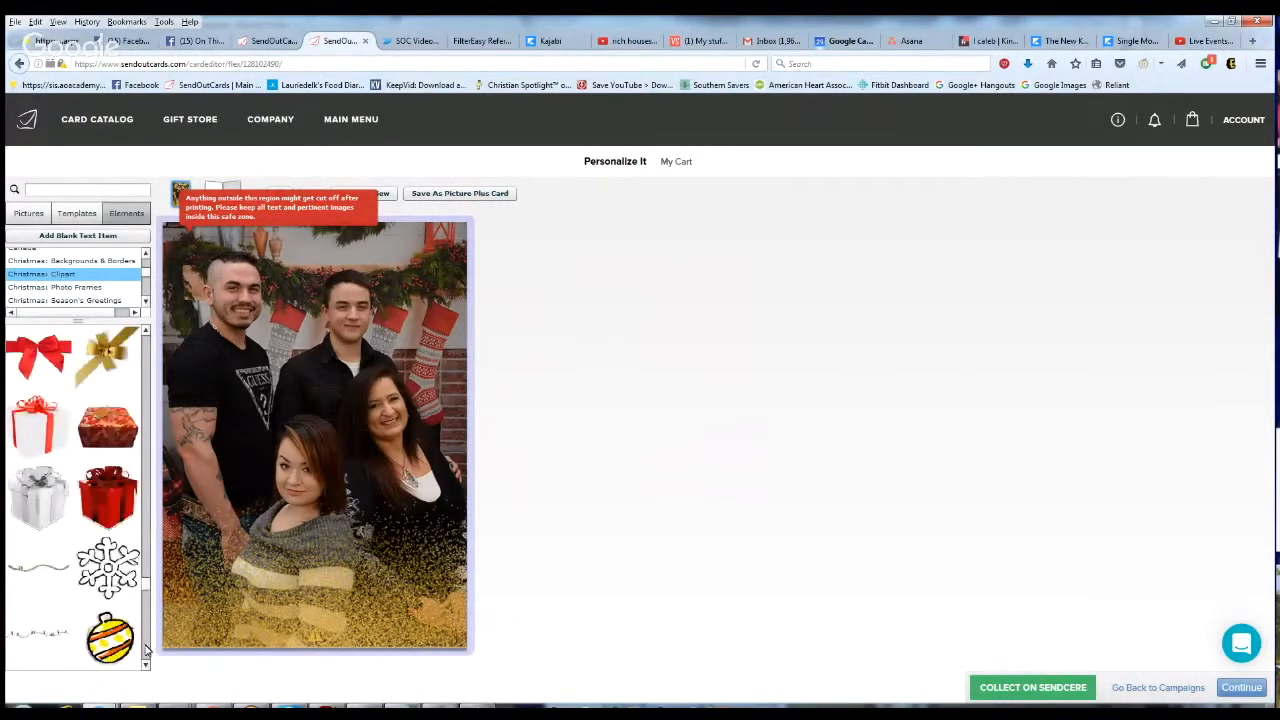
{"action": "left_click", "coordinate": [146, 650]}
{"action": "left_click", "coordinate": [146, 650]}
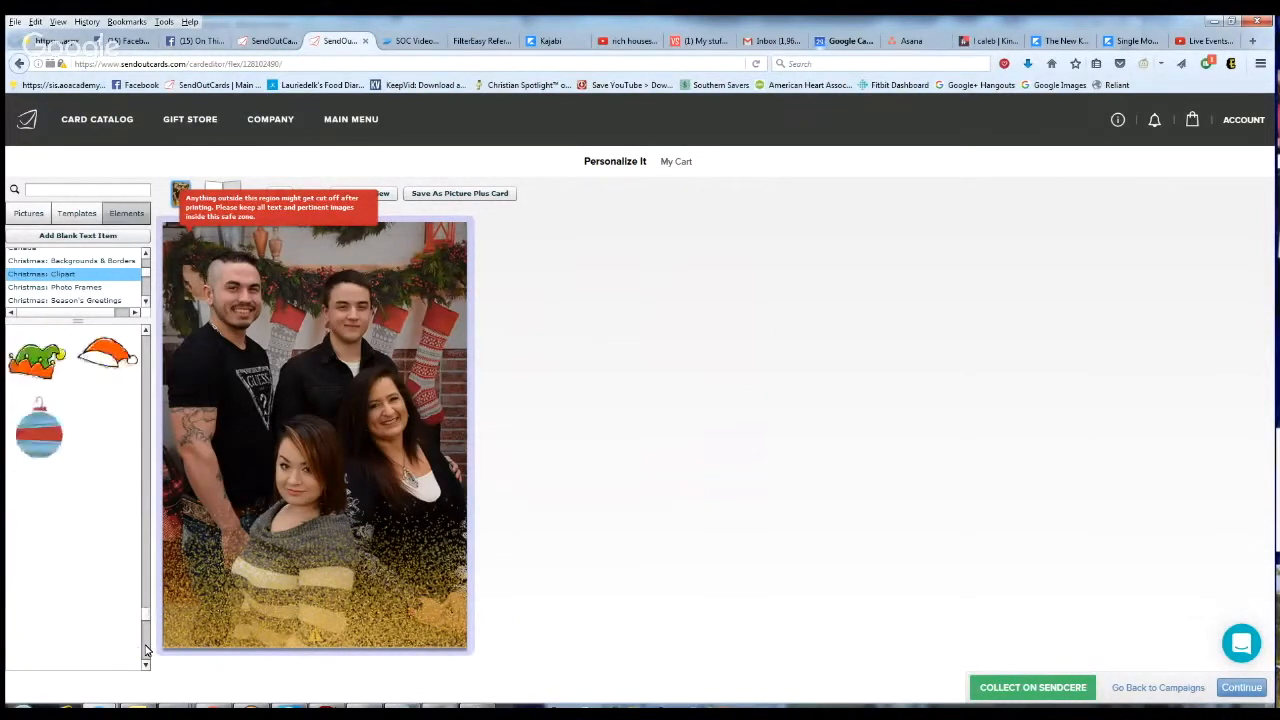
{"action": "left_click", "coordinate": [146, 650]}
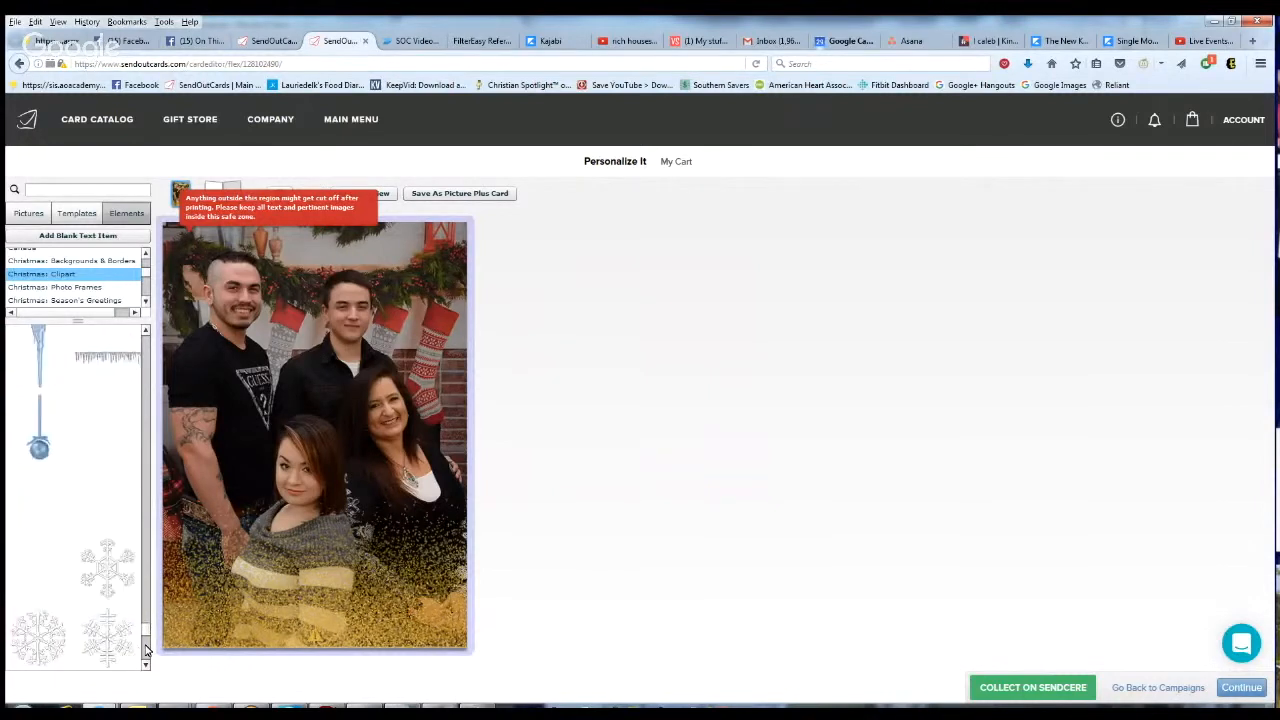
{"action": "left_click", "coordinate": [146, 655]}
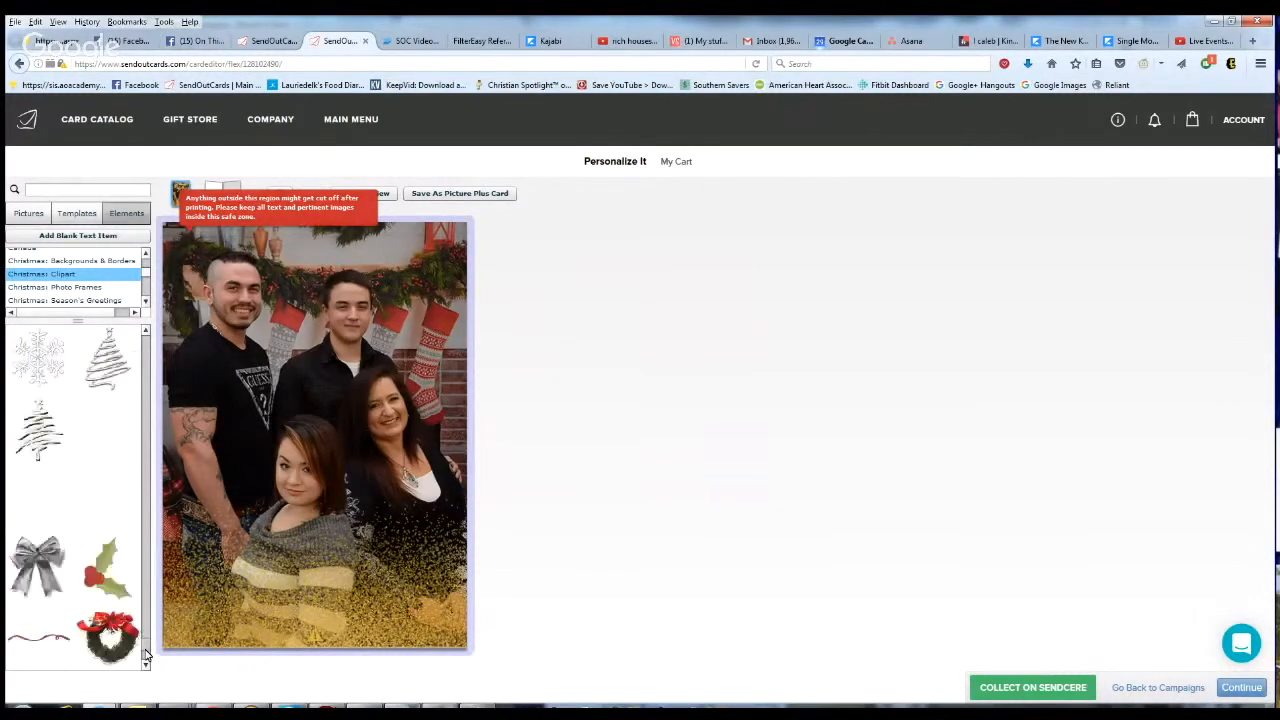
{"action": "left_click", "coordinate": [146, 660]}
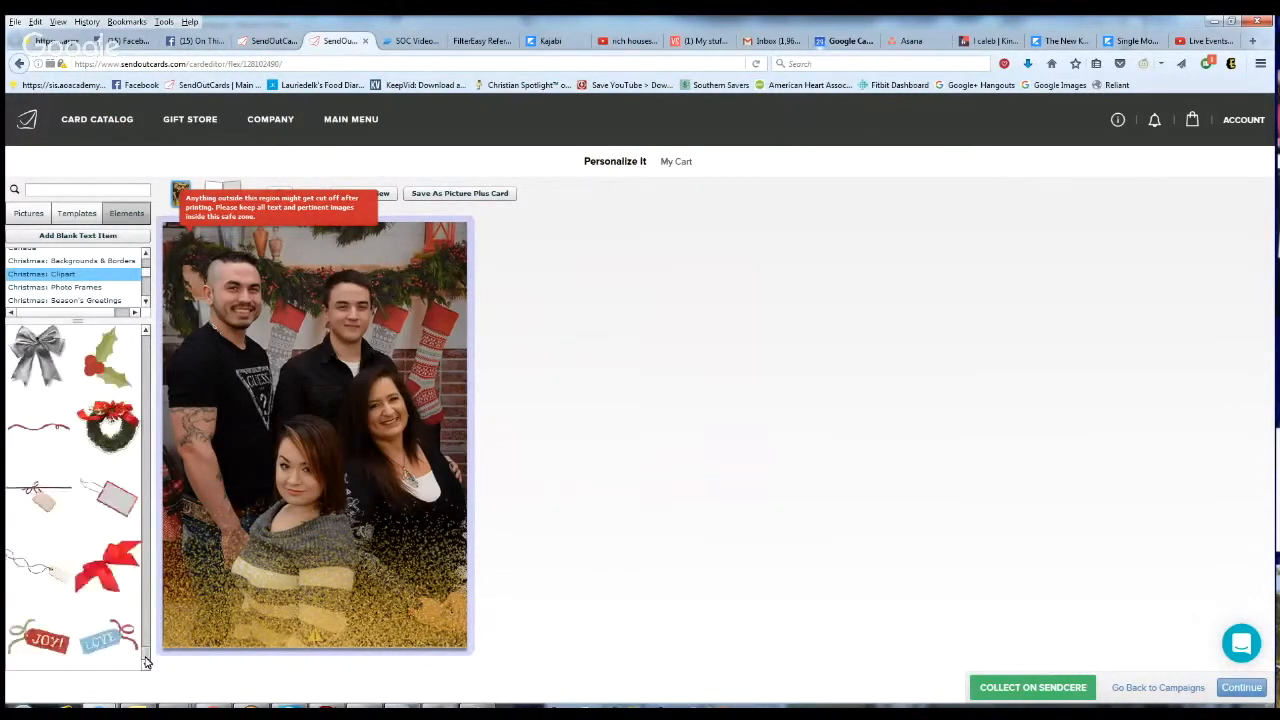
Step: Browse the Christmas: Season's Greetings elements for a greeting that suits the card front
{"action": "left_click", "coordinate": [146, 302]}
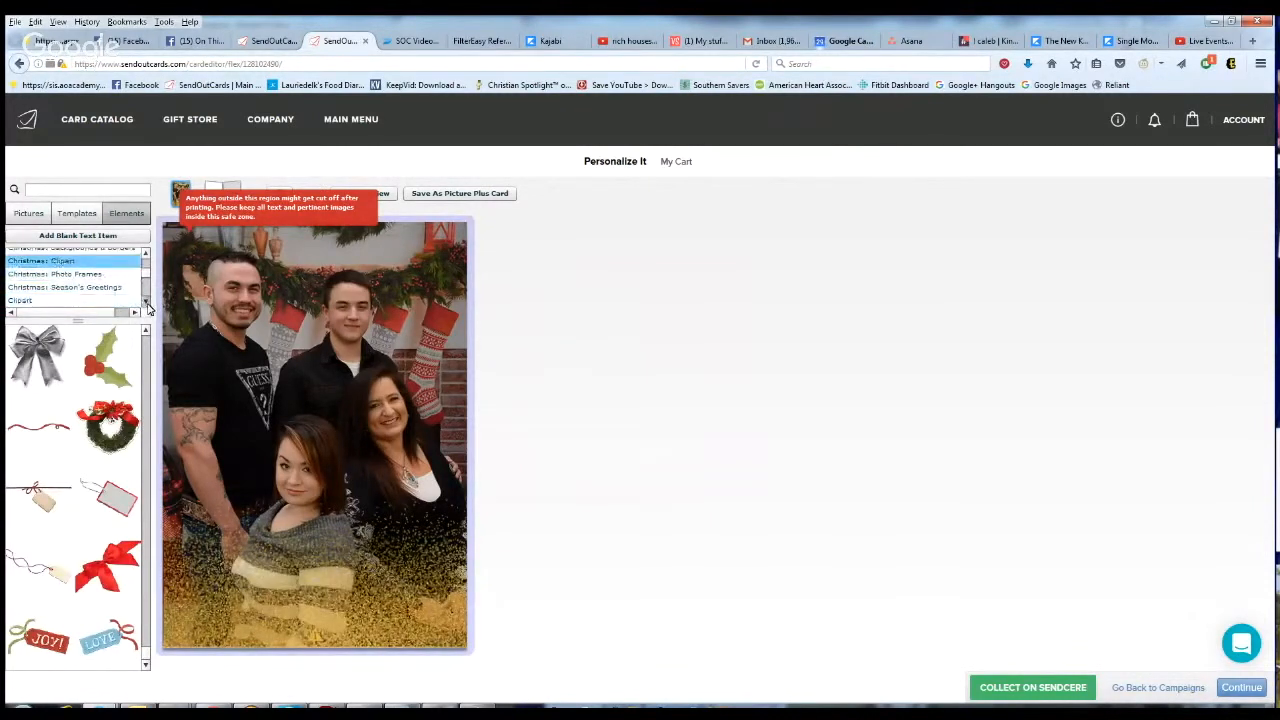
{"action": "left_click", "coordinate": [108, 288]}
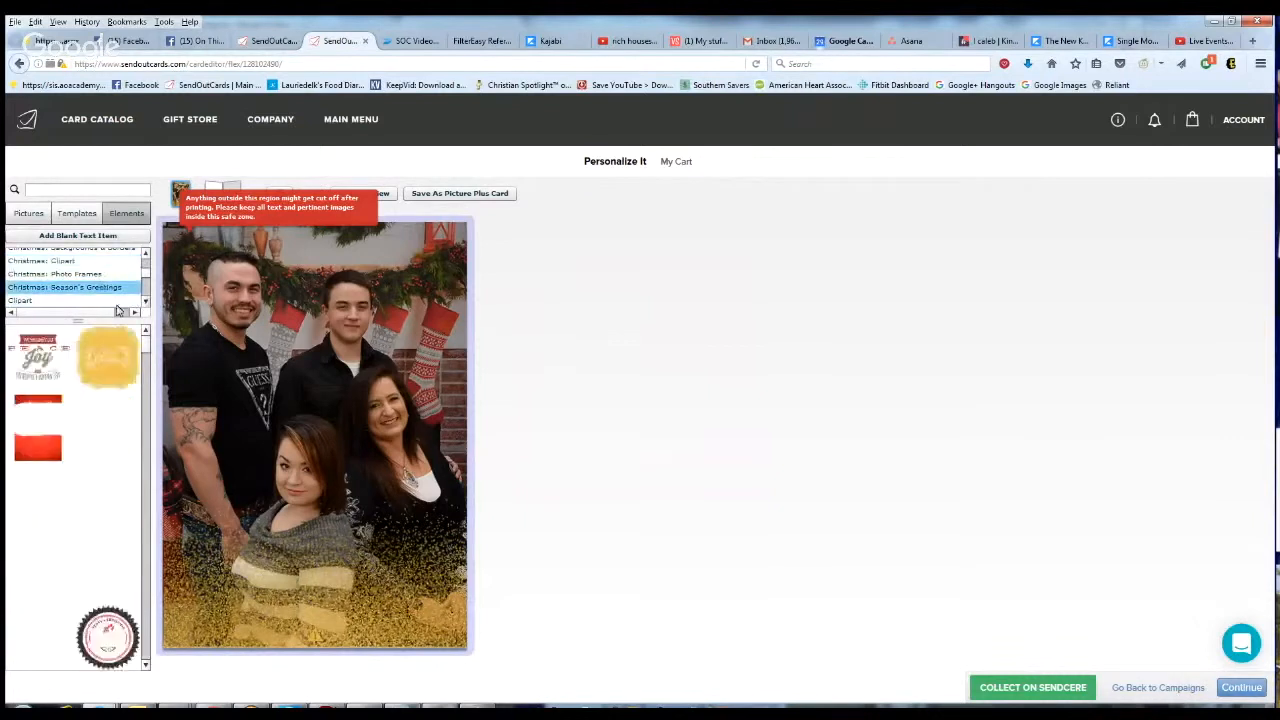
{"action": "left_click", "coordinate": [146, 551]}
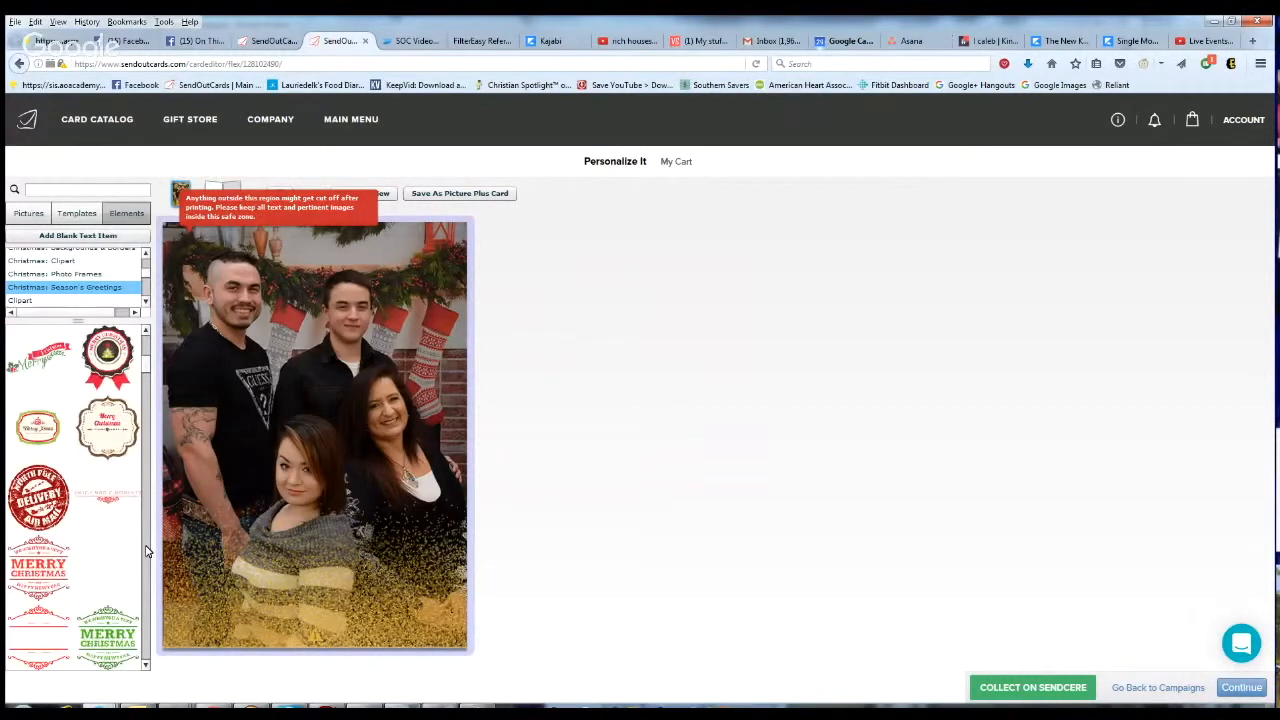
{"action": "left_click", "coordinate": [146, 551]}
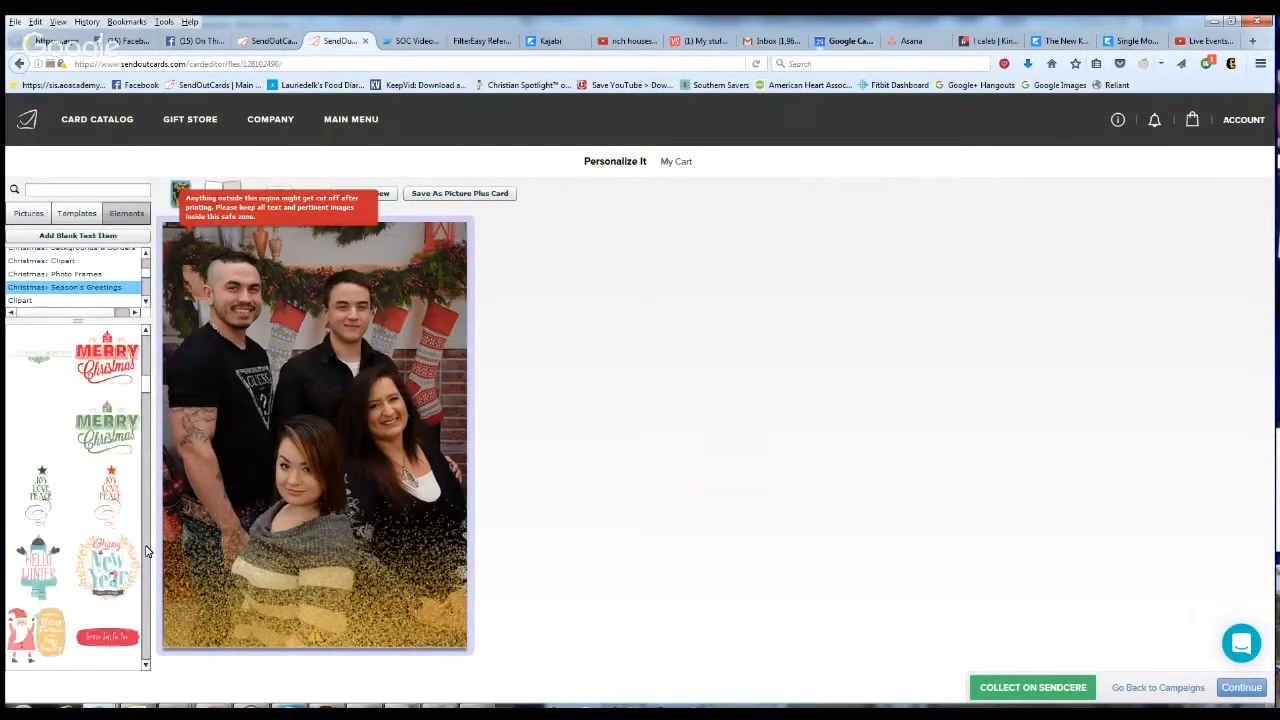
{"action": "left_click", "coordinate": [146, 551]}
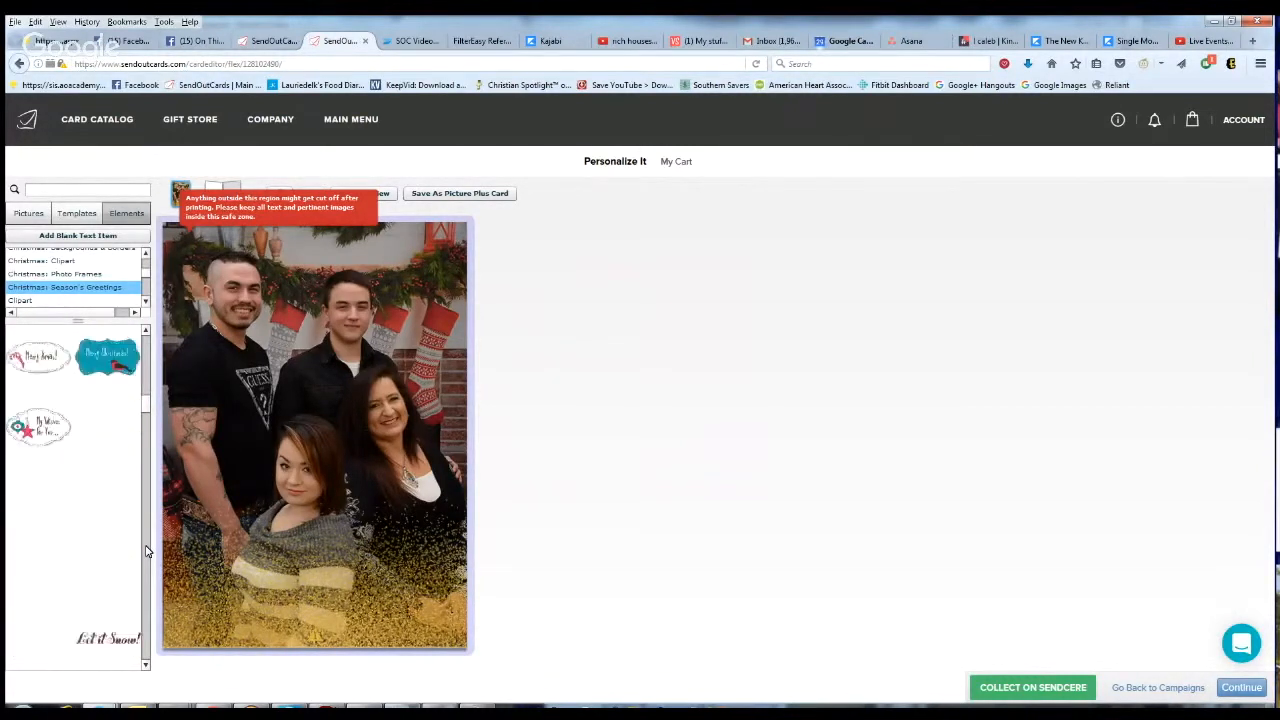
{"action": "left_click", "coordinate": [146, 551]}
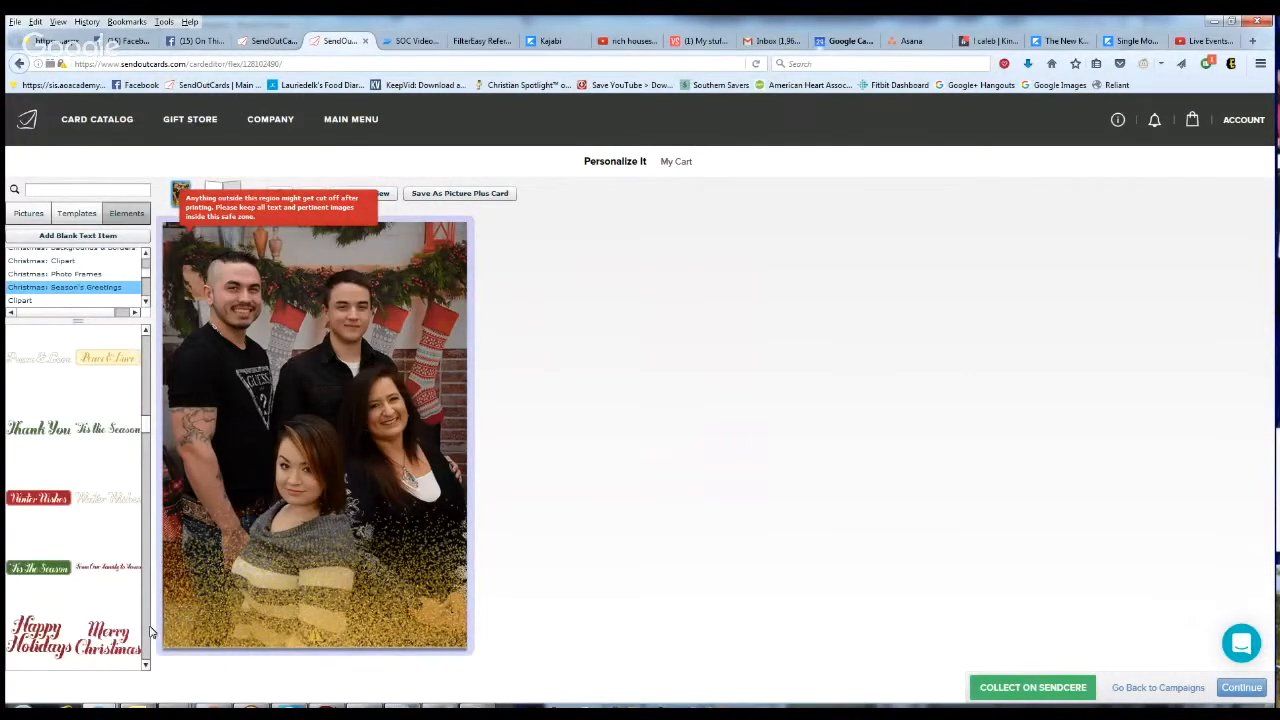
Step: Try the red two-line and the black script "Merry Christmas" greetings over the front's glitter area, and remove the black one
{"action": "left_click_drag", "start_coordinate": [118, 645], "coordinate": [271, 587]}
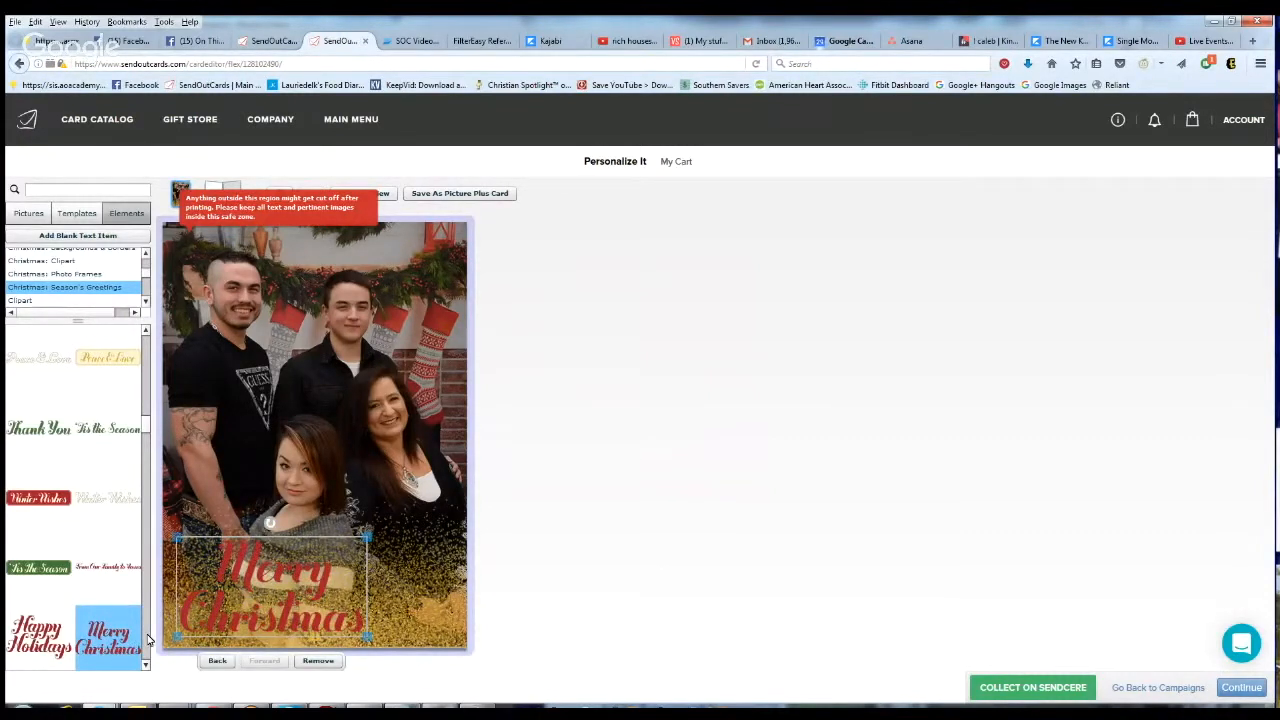
{"action": "scroll", "coordinate": [148, 640], "scroll_direction": "down", "scroll_amount": 5}
{"action": "scroll", "coordinate": [148, 640], "scroll_direction": "down", "scroll_amount": 3}
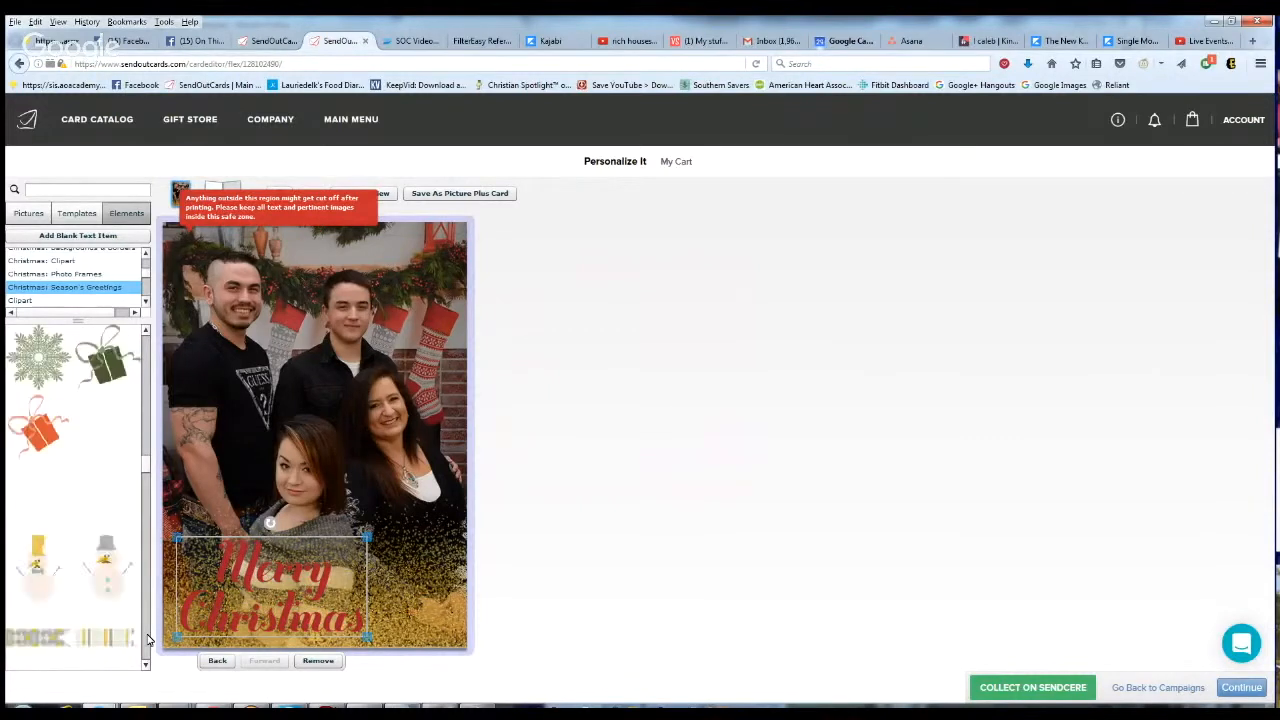
{"action": "scroll", "coordinate": [148, 640], "scroll_direction": "down", "scroll_amount": 3}
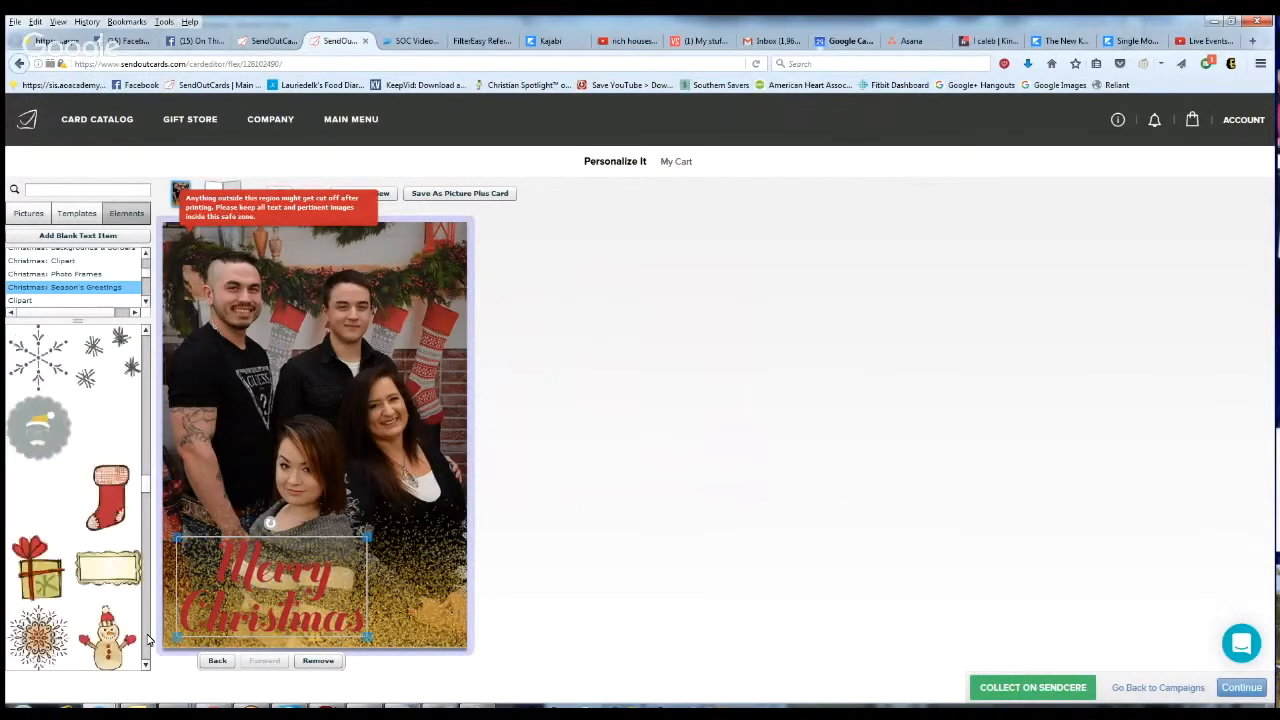
{"action": "scroll", "coordinate": [148, 640], "scroll_direction": "down", "scroll_amount": 3}
{"action": "scroll", "coordinate": [148, 640], "scroll_direction": "down", "scroll_amount": 3}
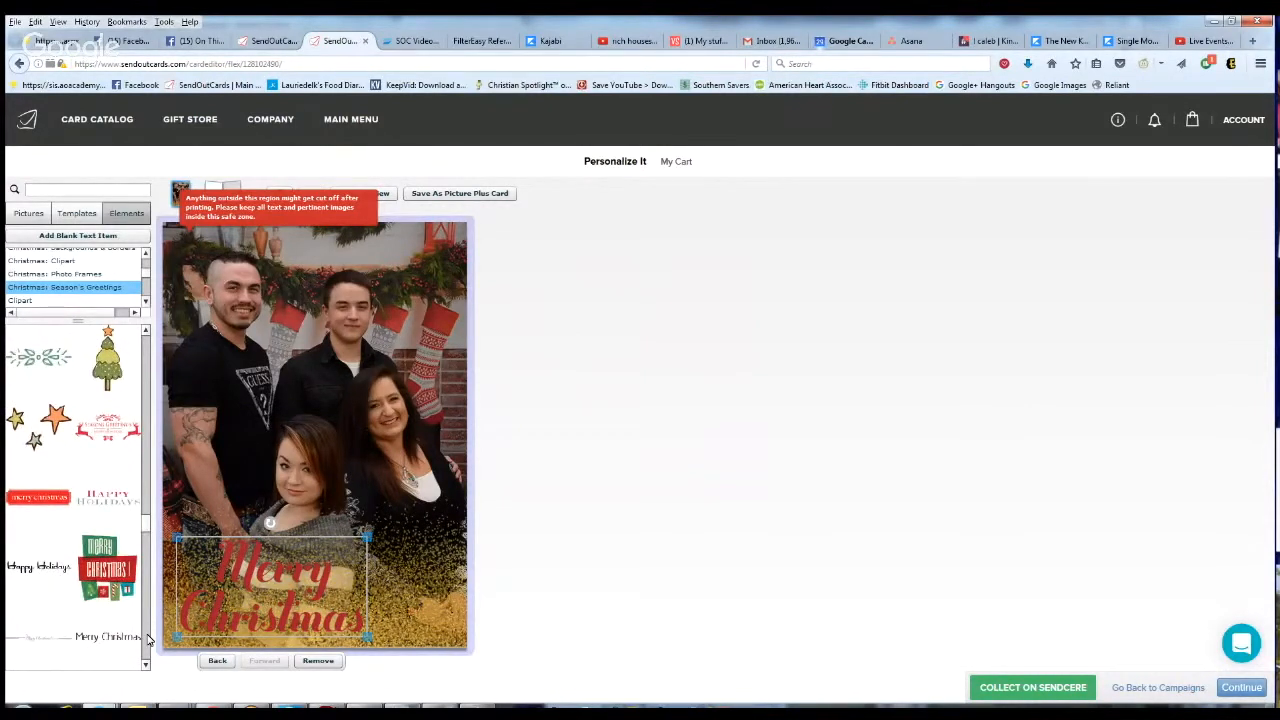
{"action": "left_click", "coordinate": [130, 638]}
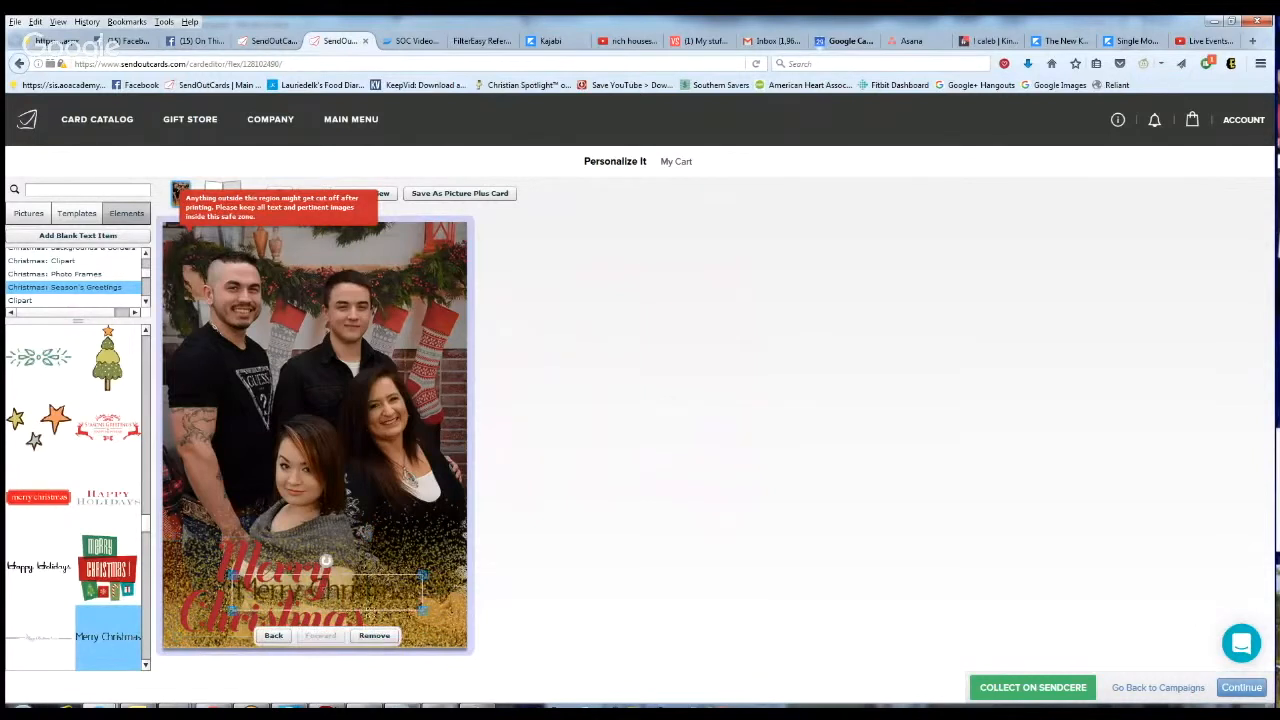
{"action": "left_click", "coordinate": [374, 635]}
Step: Replace the red two-line greeting on the card front with the curved red "Merry Christmas" element over the glitter
{"action": "scroll", "coordinate": [146, 648], "scroll_direction": "down", "scroll_amount": 3}
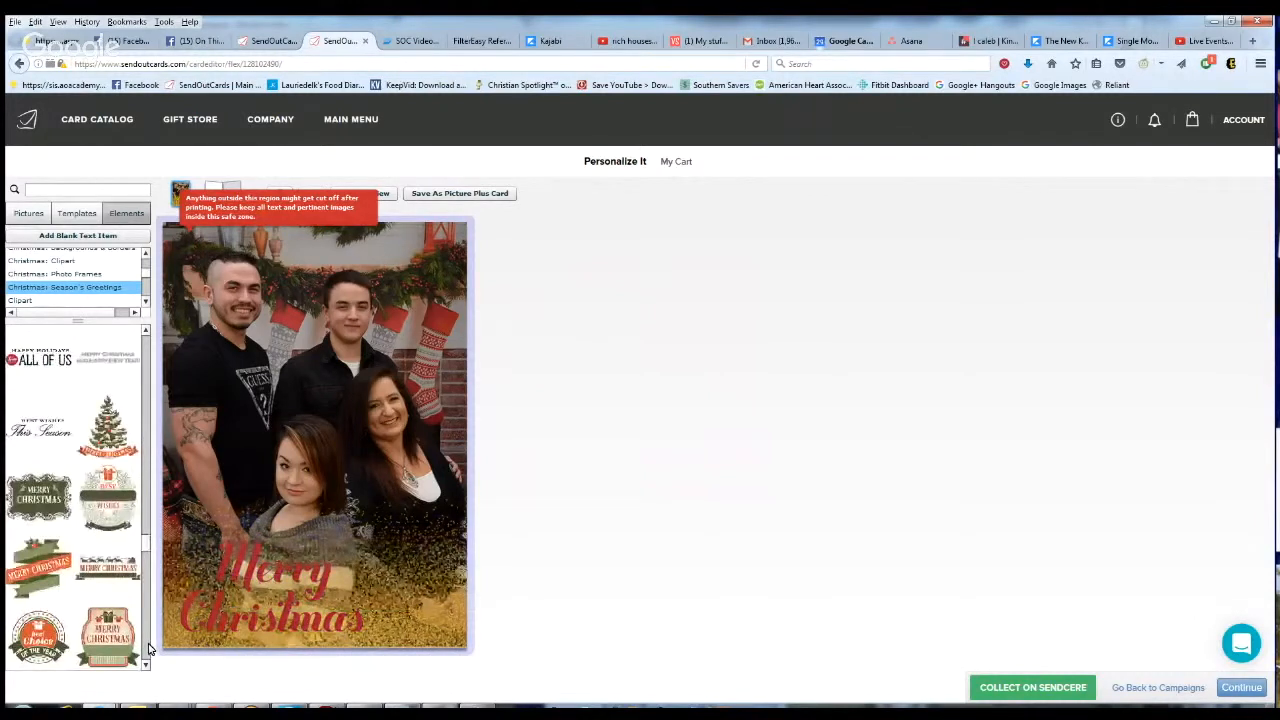
{"action": "scroll", "coordinate": [148, 648], "scroll_direction": "down", "scroll_amount": 3}
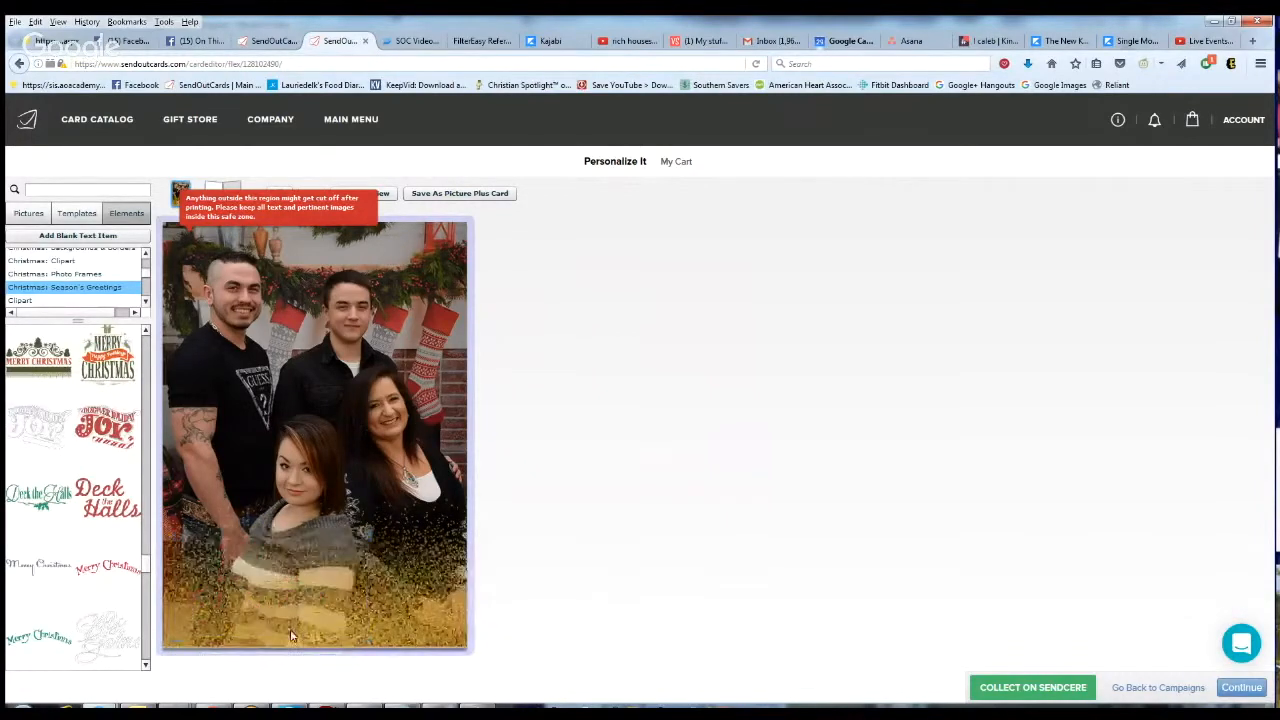
{"action": "left_click_drag", "start_coordinate": [113, 566], "coordinate": [280, 590]}
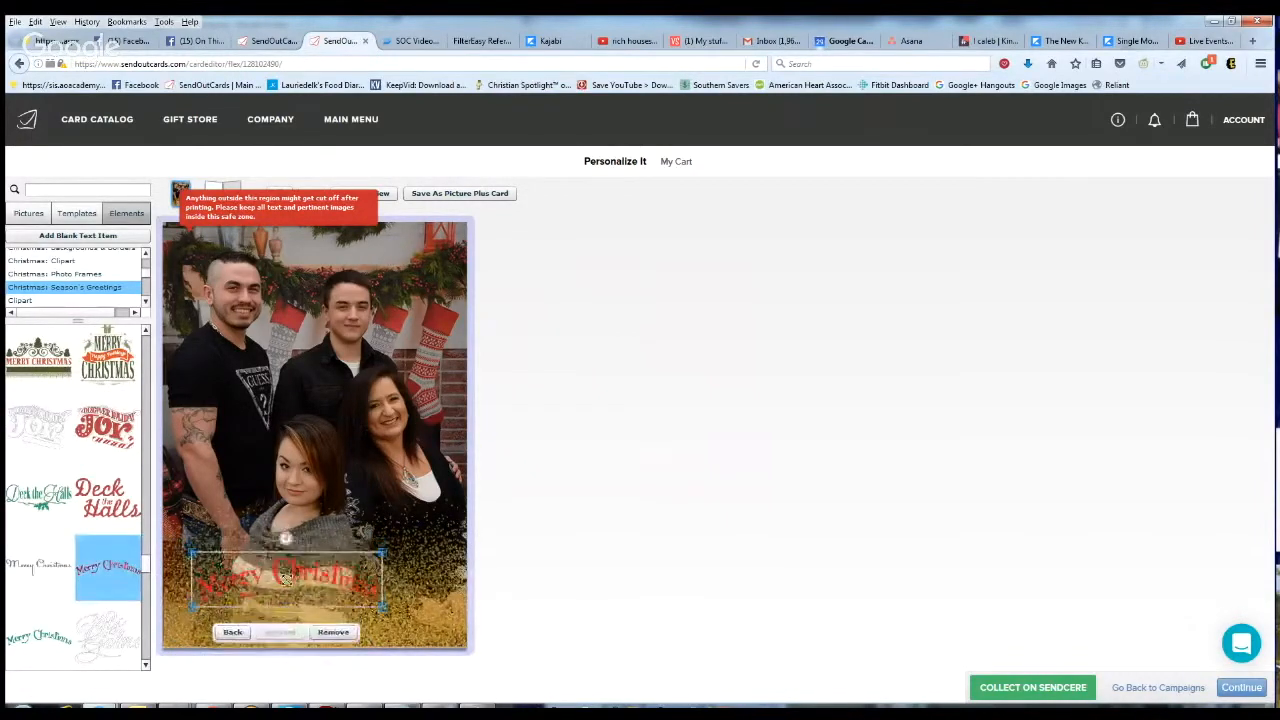
Step: Enlarge the curved "Merry Christmas" greeting to nearly the card's width, center it over the glitter and tilt it slightly clockwise
{"action": "left_click_drag", "start_coordinate": [382, 636], "coordinate": [433, 648]}
{"action": "left_click_drag", "start_coordinate": [433, 582], "coordinate": [460, 575]}
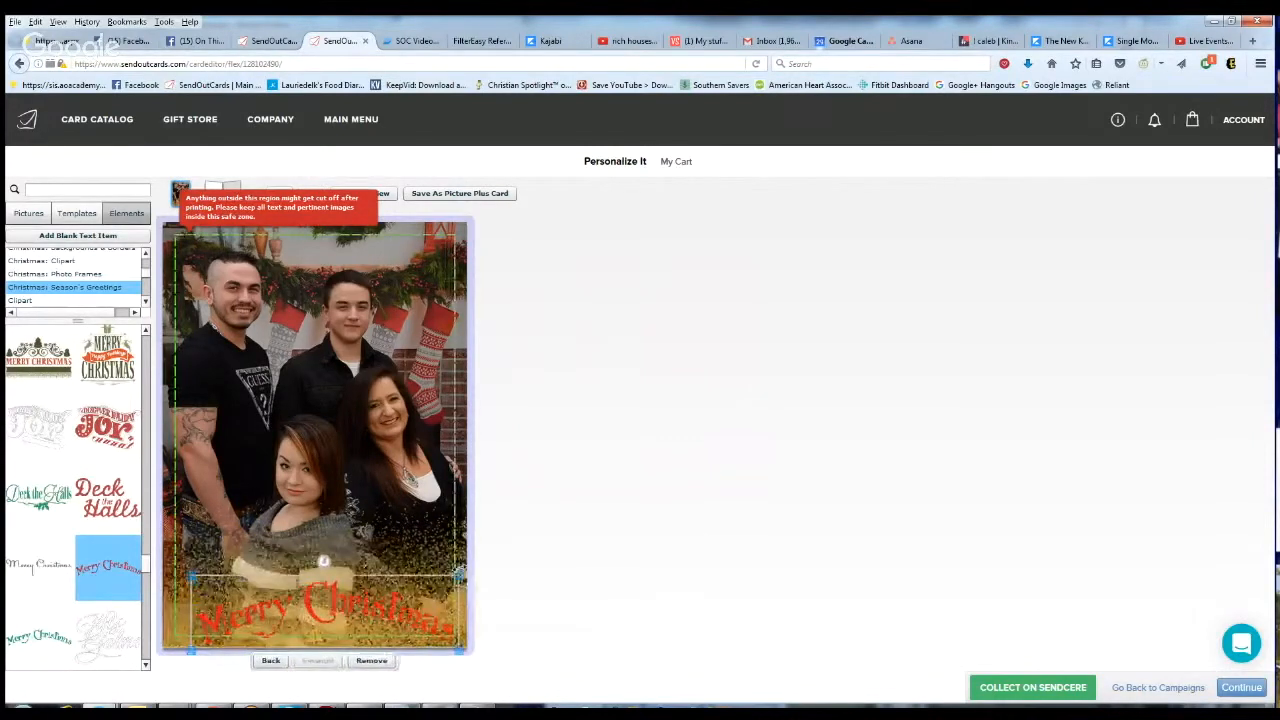
{"action": "left_click_drag", "start_coordinate": [266, 589], "coordinate": [244, 581]}
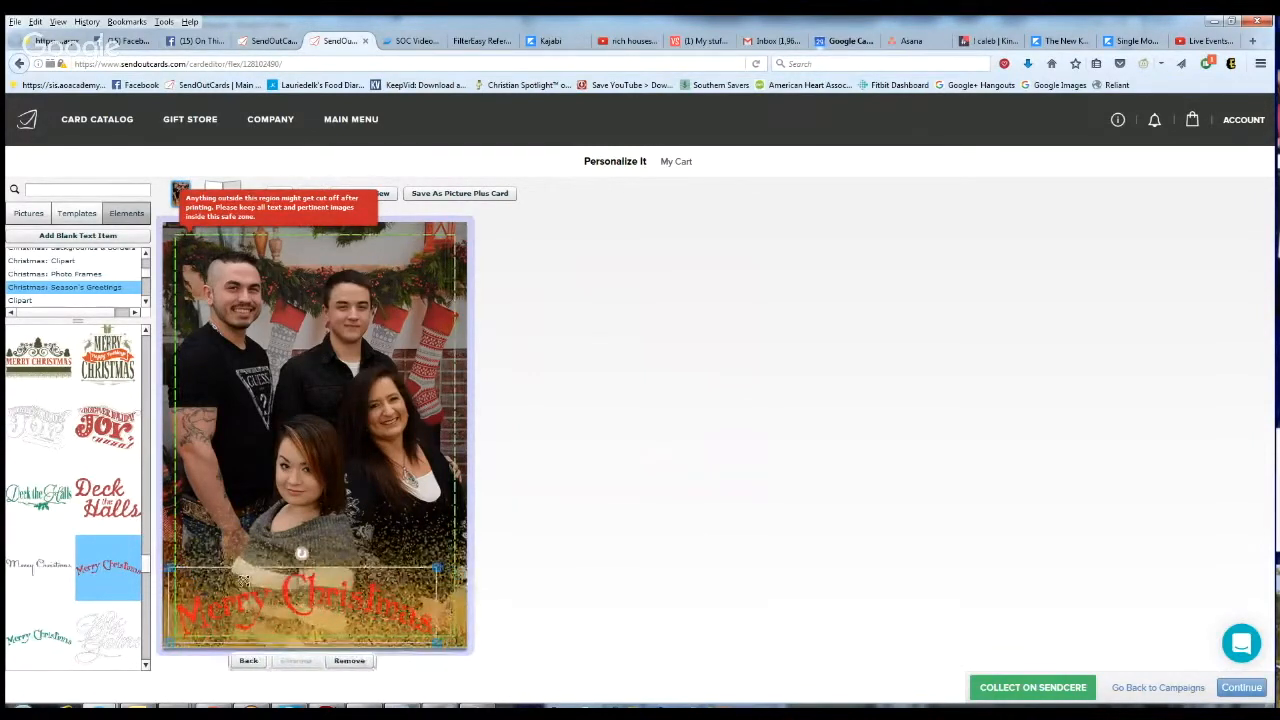
{"action": "left_click_drag", "start_coordinate": [437, 567], "coordinate": [447, 566]}
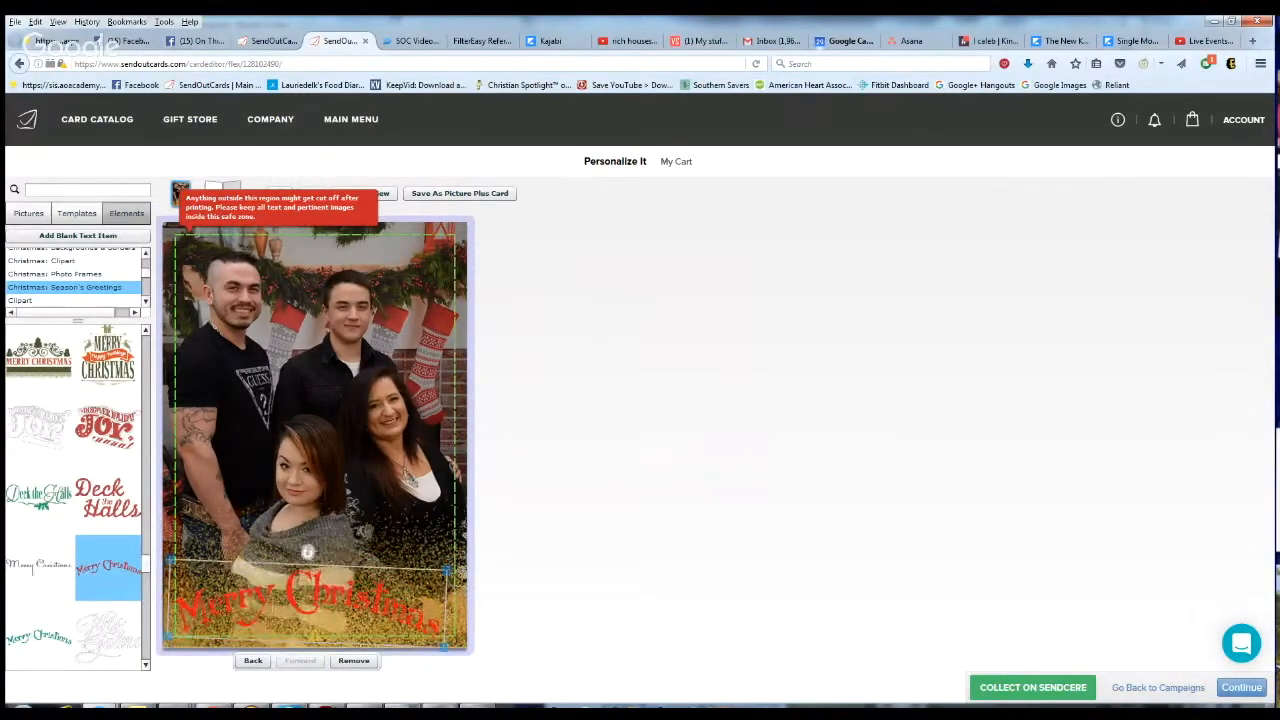
{"action": "left_click", "coordinate": [575, 574]}
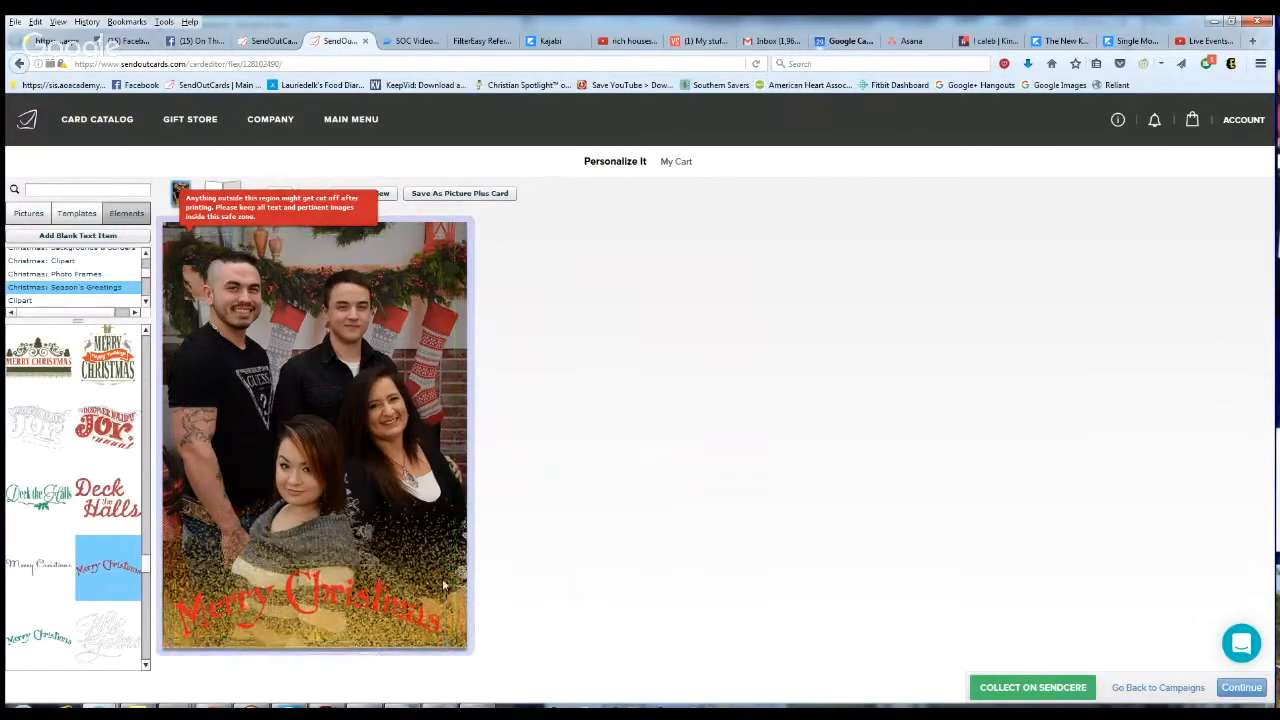
Step: Straighten the curved red "Merry Christmas" greeting and fit it across the card's width over the glitter
{"action": "left_click", "coordinate": [372, 581]}
{"action": "left_click", "coordinate": [574, 611]}
{"action": "left_click", "coordinate": [400, 605]}
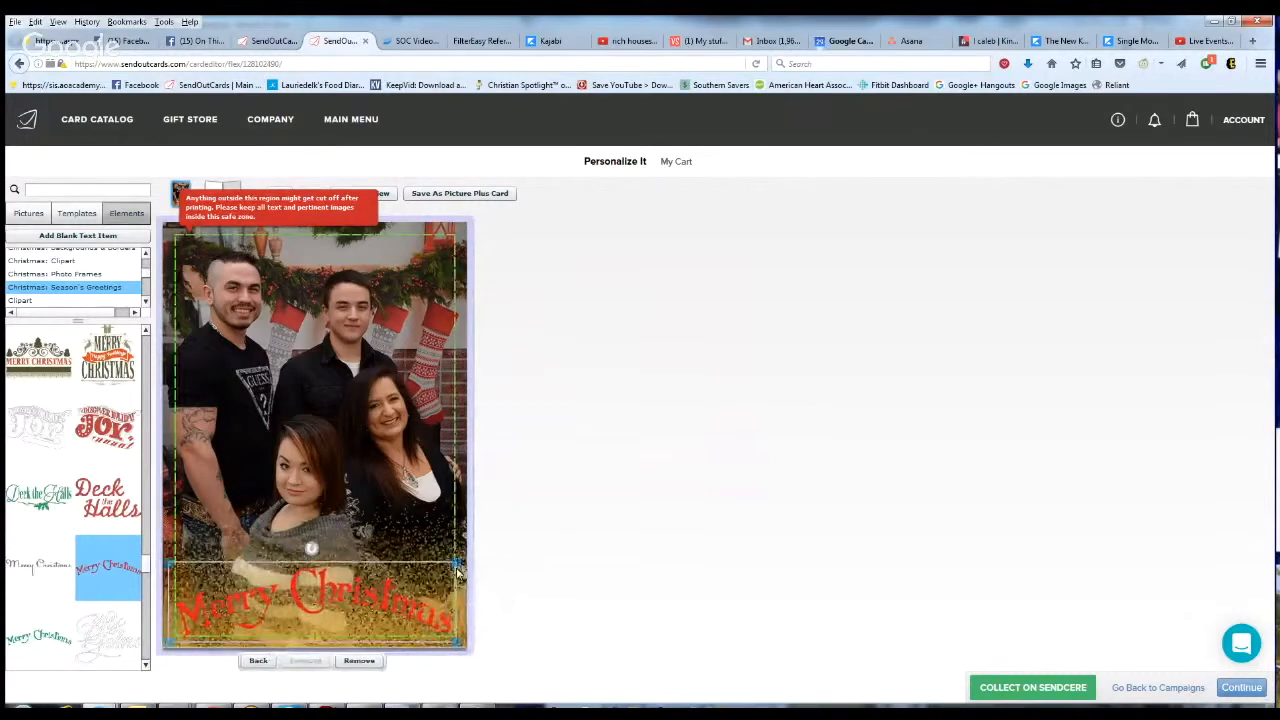
{"action": "left_click", "coordinate": [610, 626]}
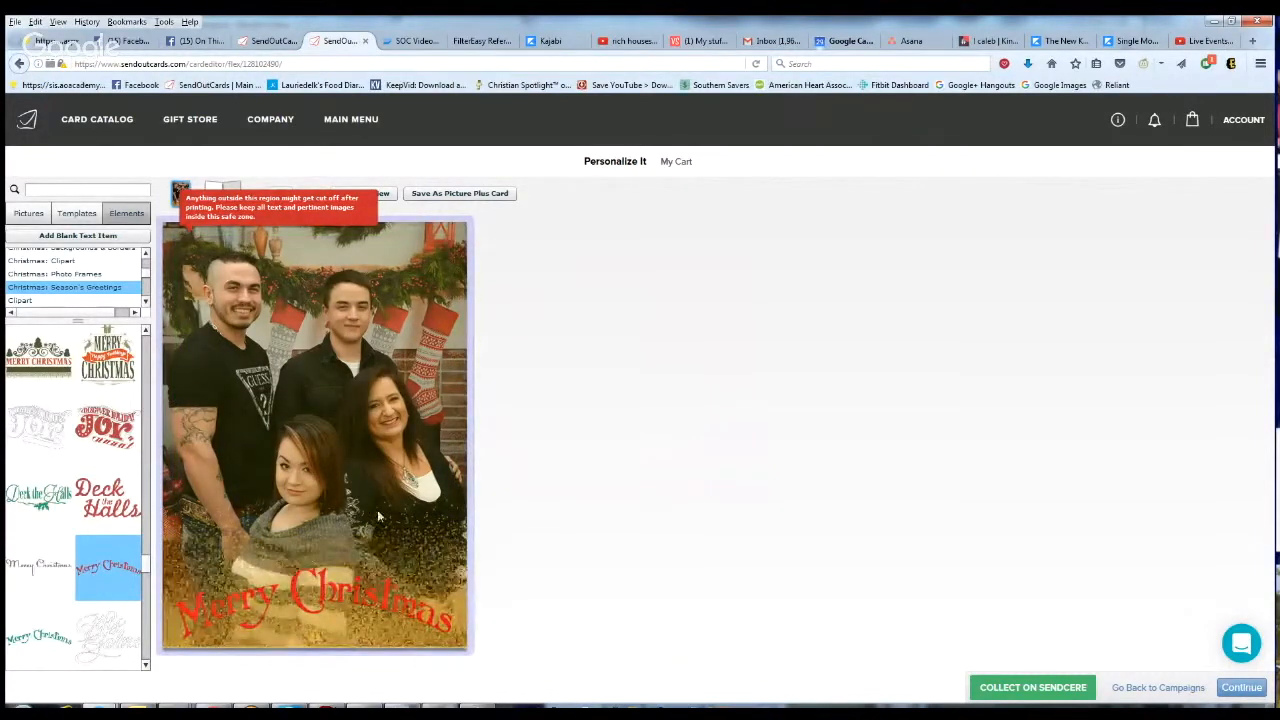
{"action": "left_click", "coordinate": [378, 512]}
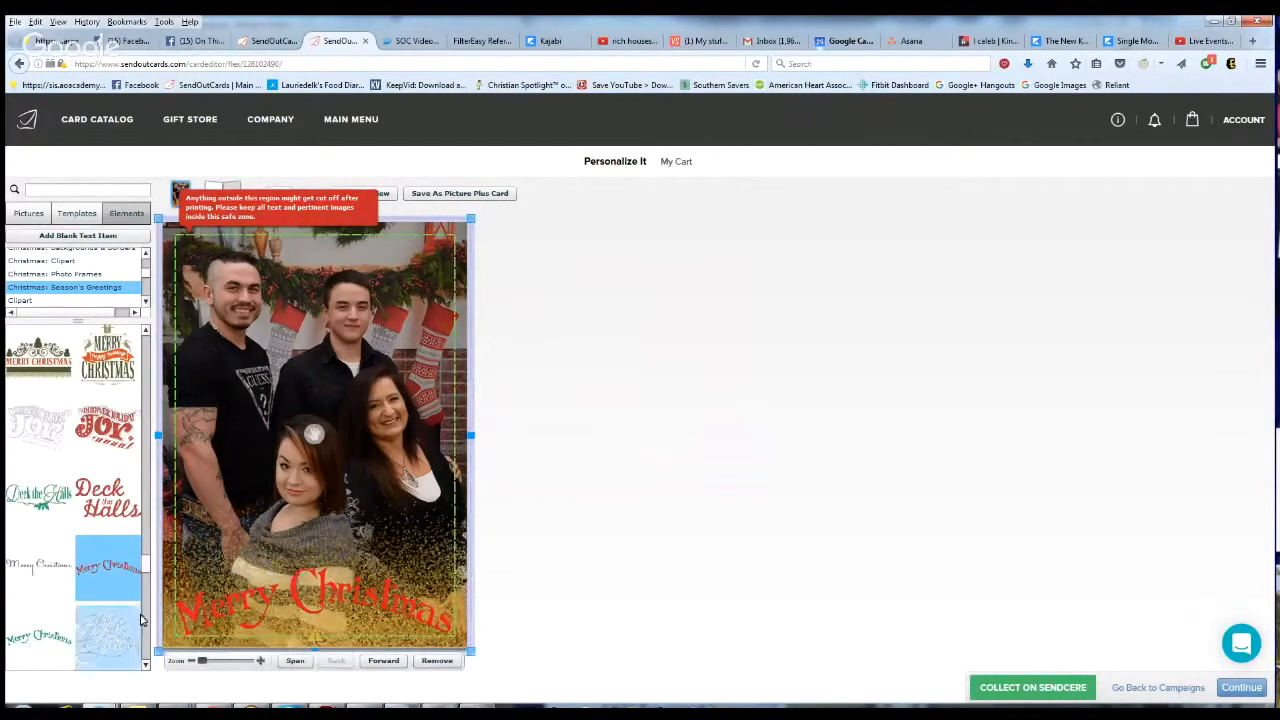
Step: Look through the remaining Christmas: Season's Greetings elements for an alternative to the curved red greeting
{"action": "left_click", "coordinate": [146, 666]}
{"action": "left_click", "coordinate": [146, 666]}
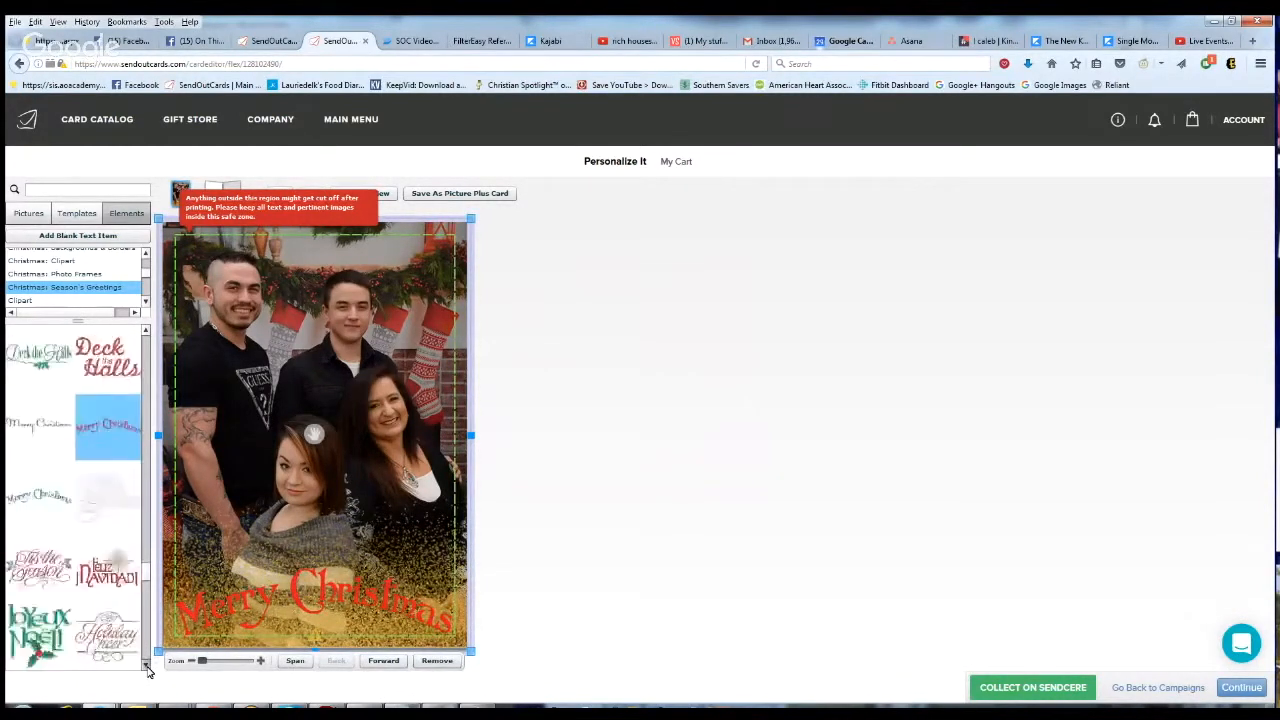
{"action": "left_click", "coordinate": [146, 666]}
{"action": "left_click", "coordinate": [146, 666]}
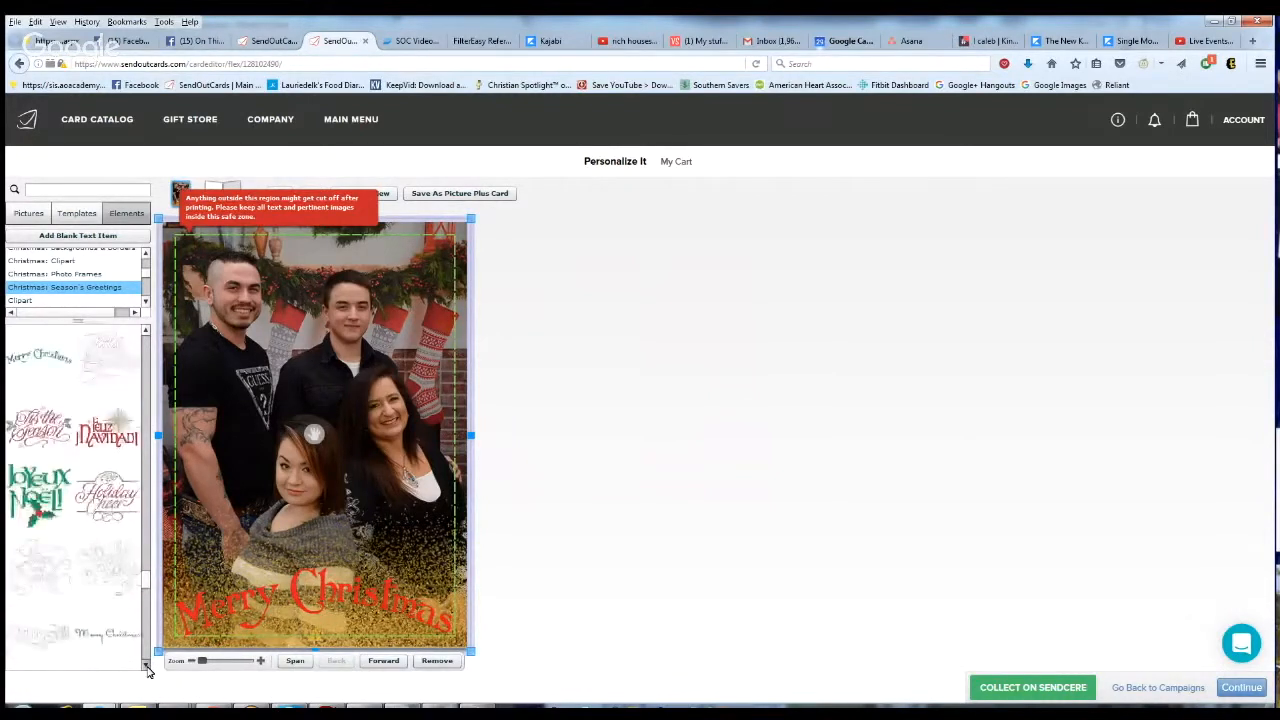
{"action": "left_click", "coordinate": [146, 666]}
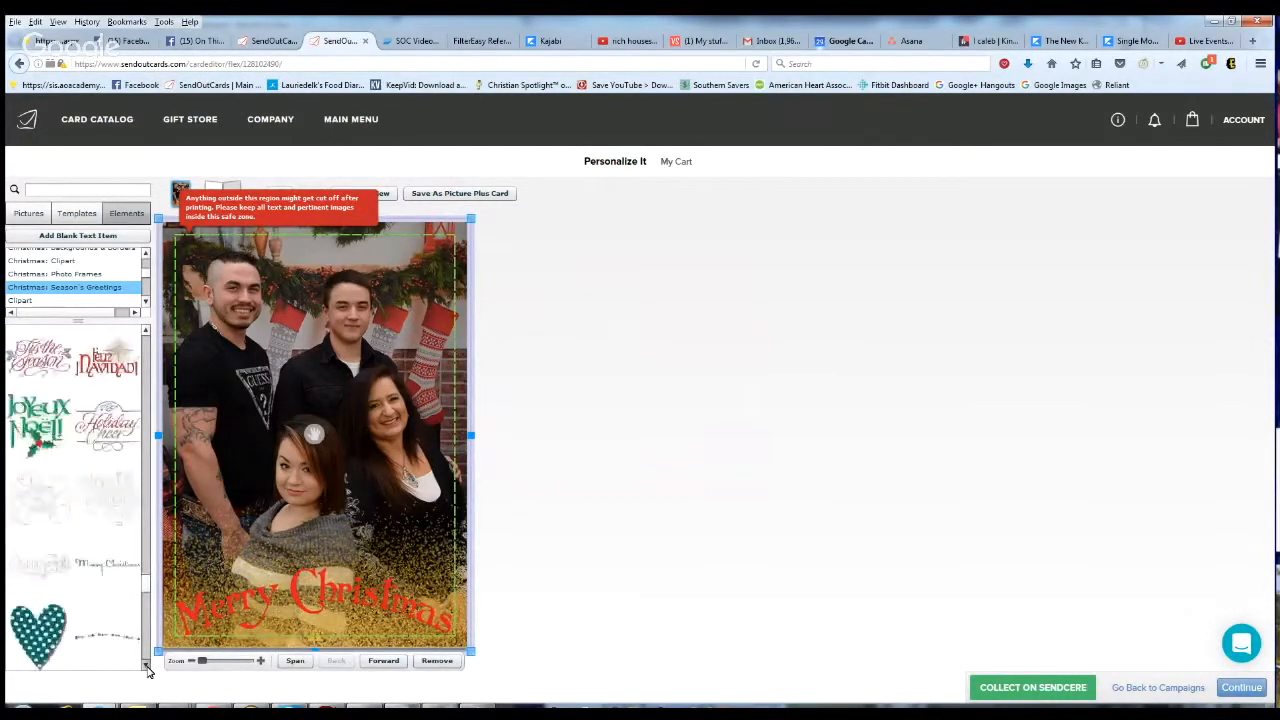
{"action": "left_click", "coordinate": [146, 666]}
{"action": "left_click", "coordinate": [146, 666]}
{"action": "left_click", "coordinate": [146, 666]}
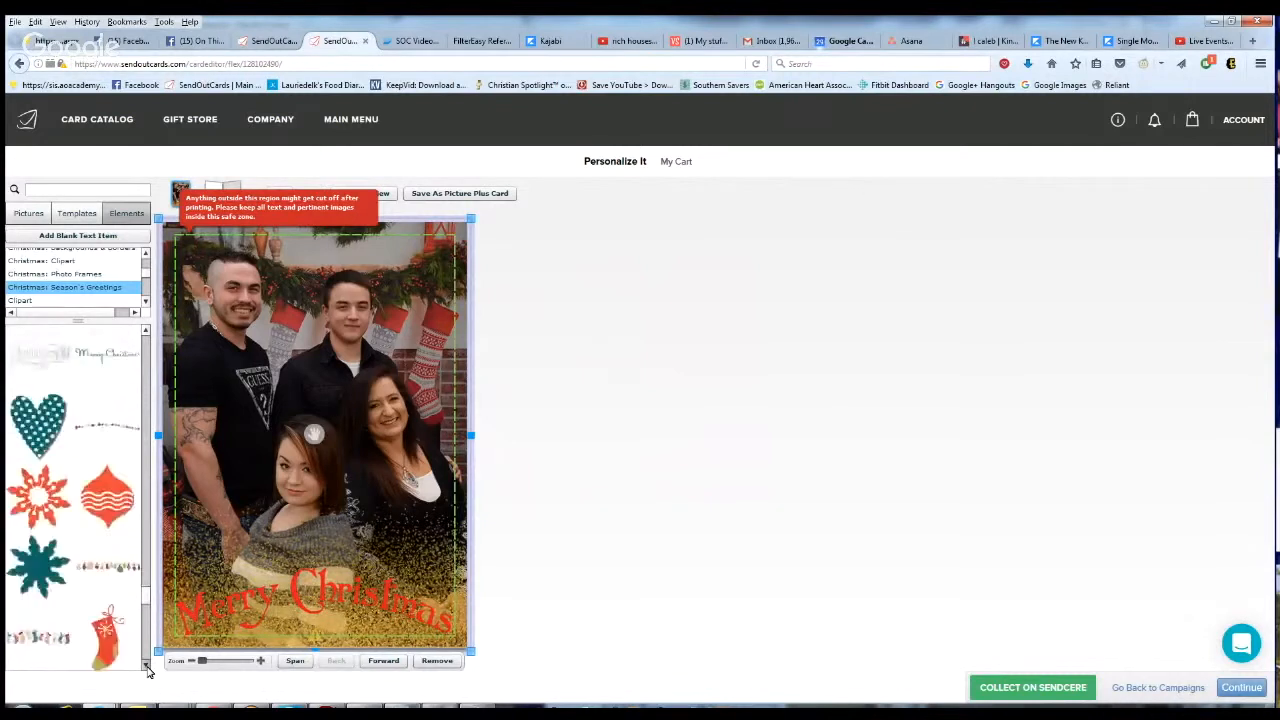
{"action": "left_click", "coordinate": [146, 666]}
{"action": "left_click", "coordinate": [146, 666]}
{"action": "left_click", "coordinate": [146, 664]}
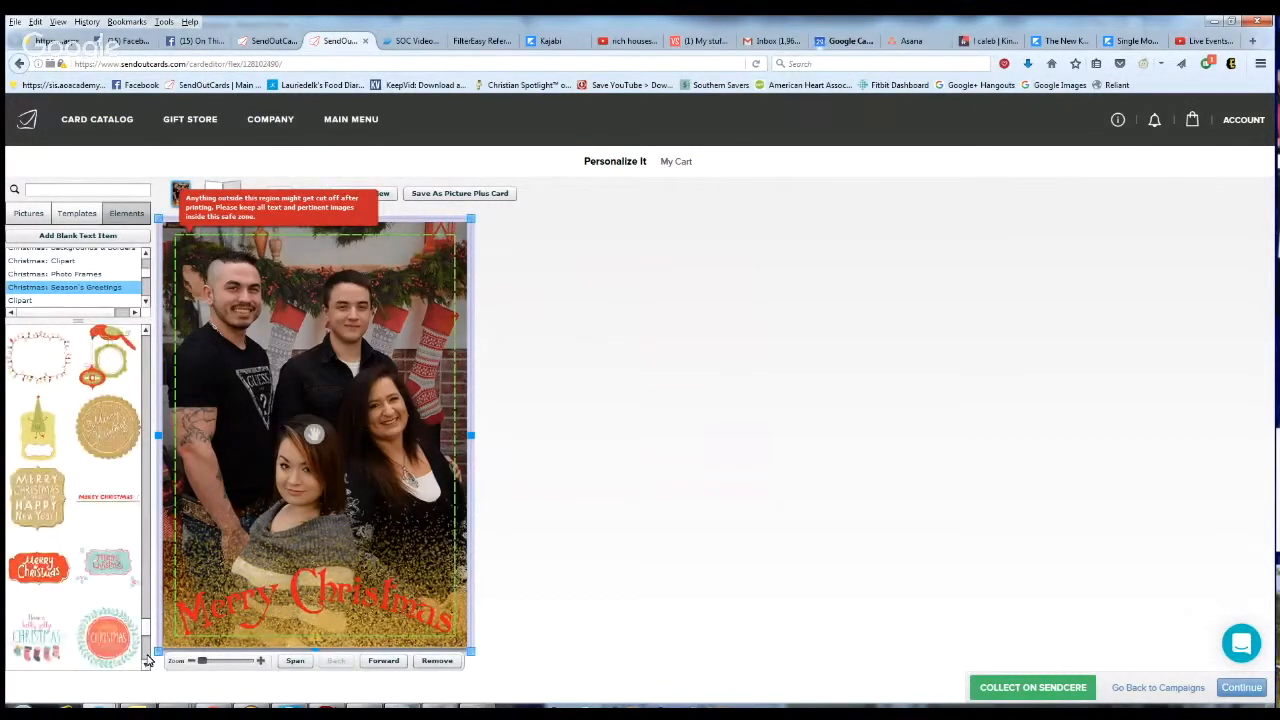
{"action": "left_click", "coordinate": [146, 662]}
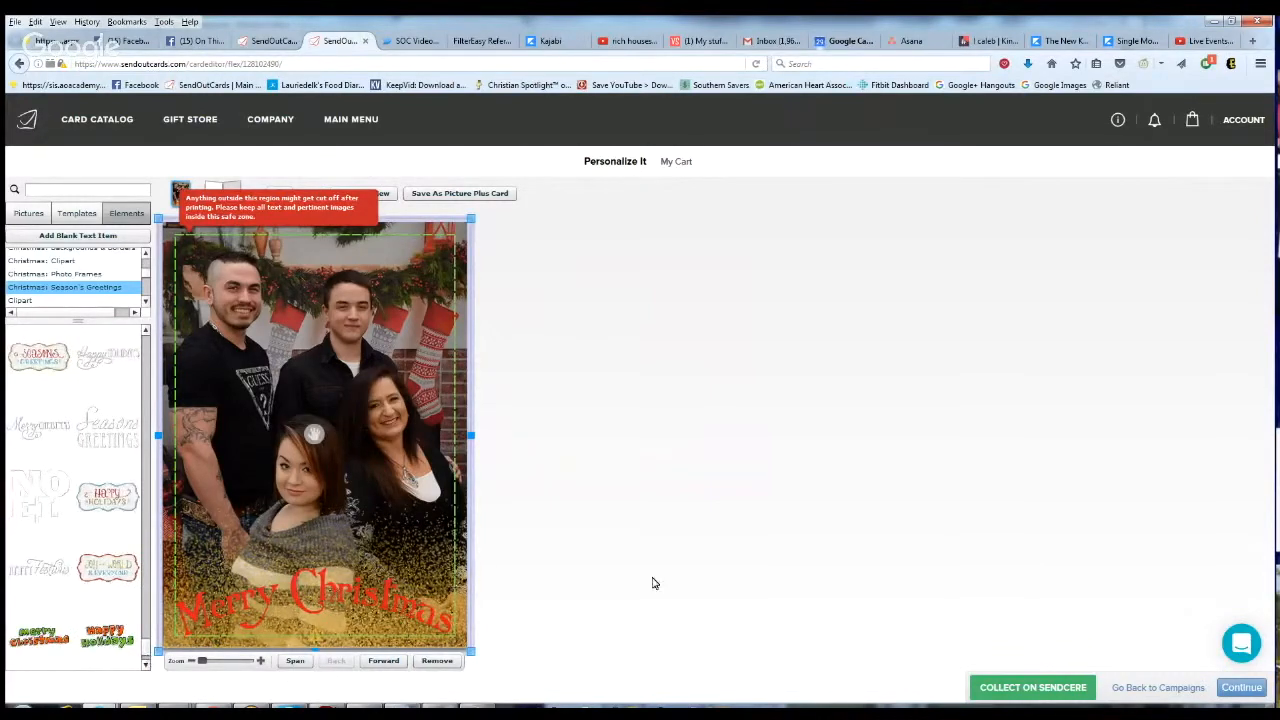
Step: Replace the curved red greeting on the card front with the white "Merry Christmas" lettering over the glitter
{"action": "left_click", "coordinate": [340, 590]}
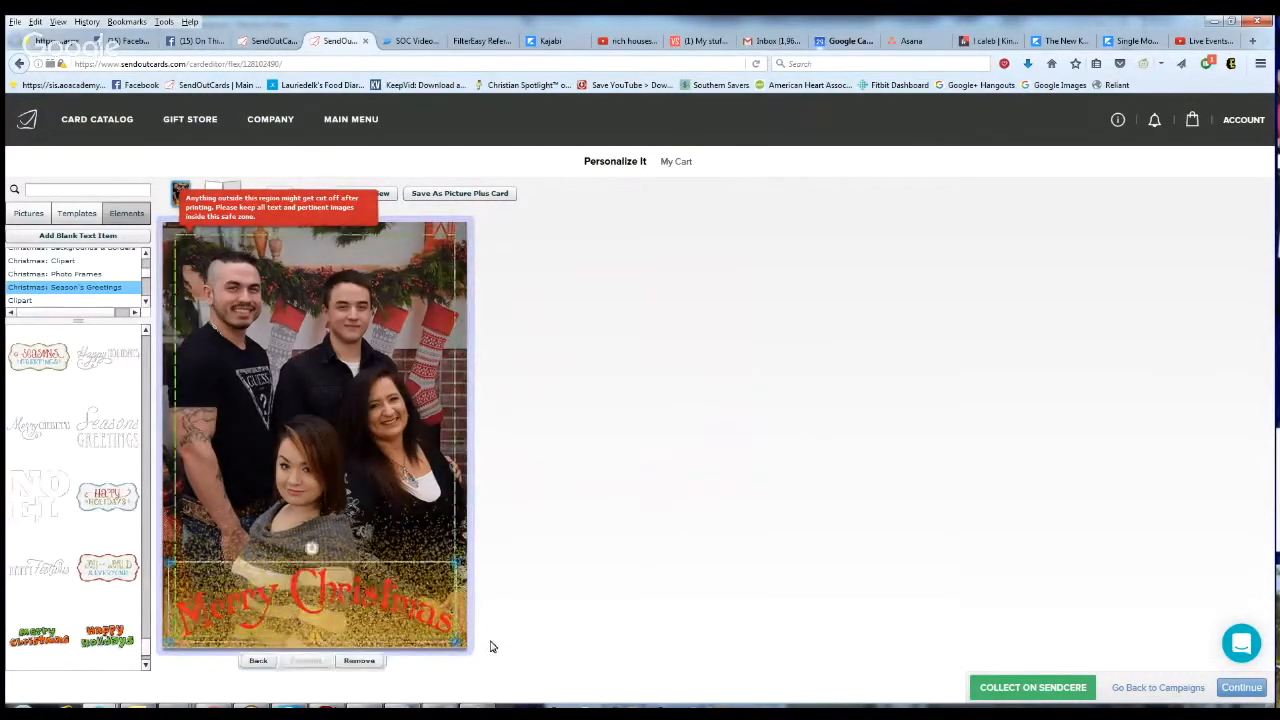
{"action": "left_click", "coordinate": [368, 661]}
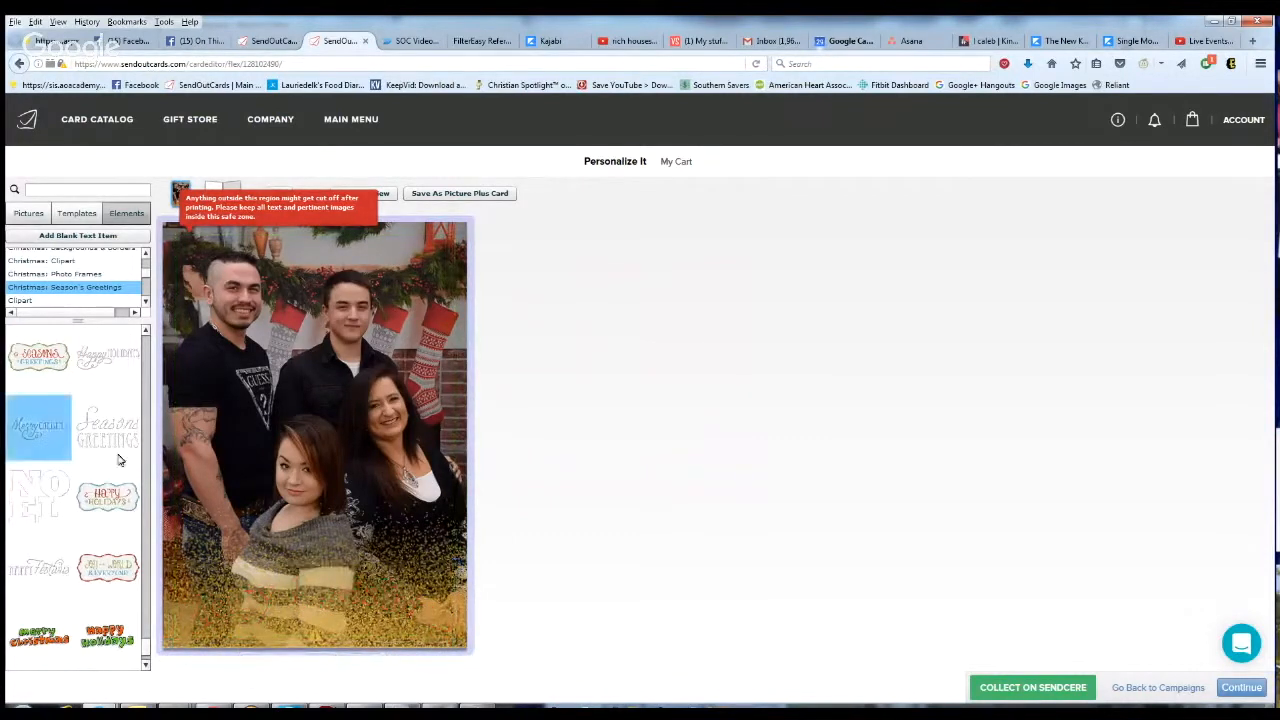
{"action": "left_click_drag", "start_coordinate": [118, 455], "coordinate": [270, 597]}
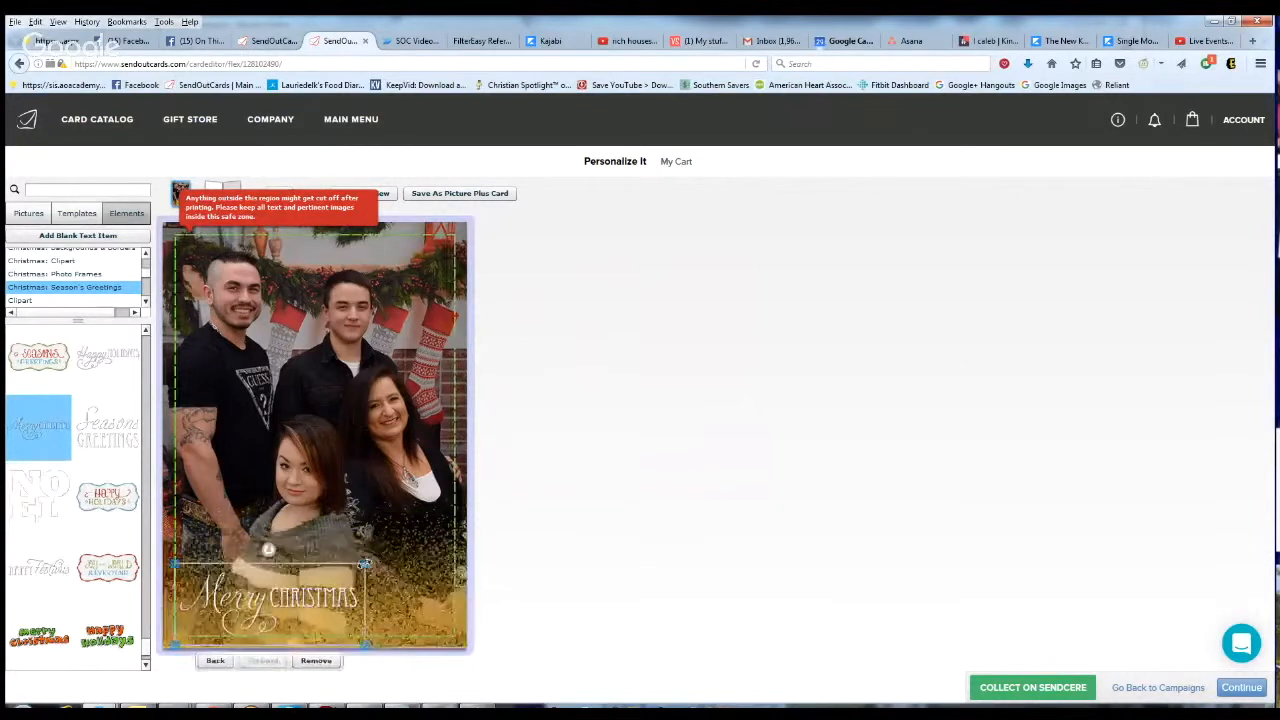
Step: Enlarge the white "Merry Christmas" greeting to the safe zone's full width and lower it toward the card's bottom edge
{"action": "left_click_drag", "start_coordinate": [365, 564], "coordinate": [455, 527]}
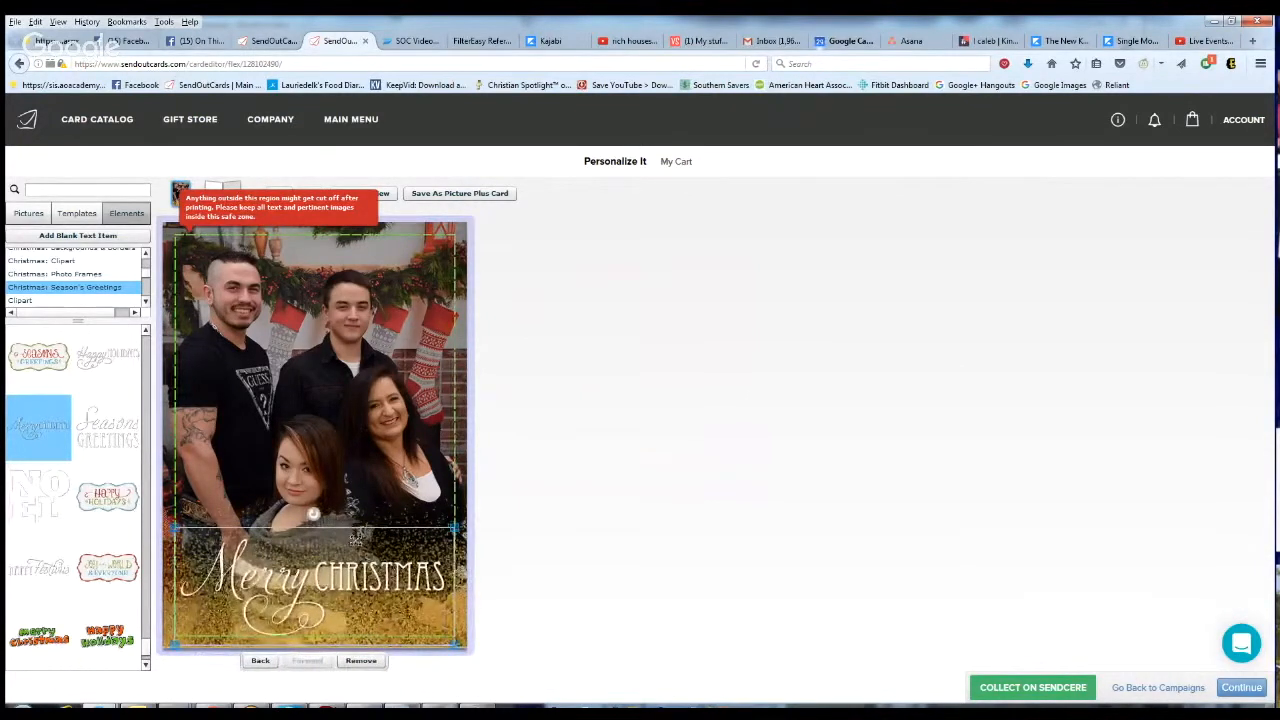
{"action": "left_click_drag", "start_coordinate": [355, 540], "coordinate": [355, 564]}
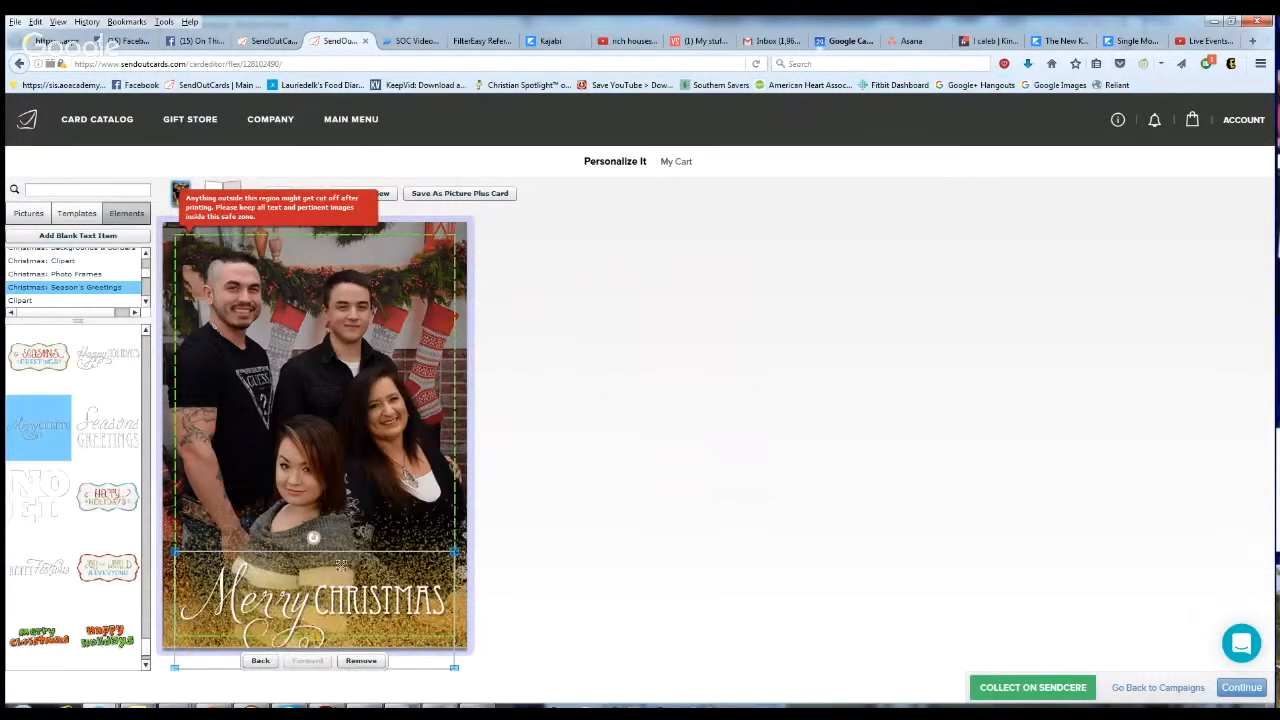
{"action": "left_click_drag", "start_coordinate": [341, 565], "coordinate": [341, 573]}
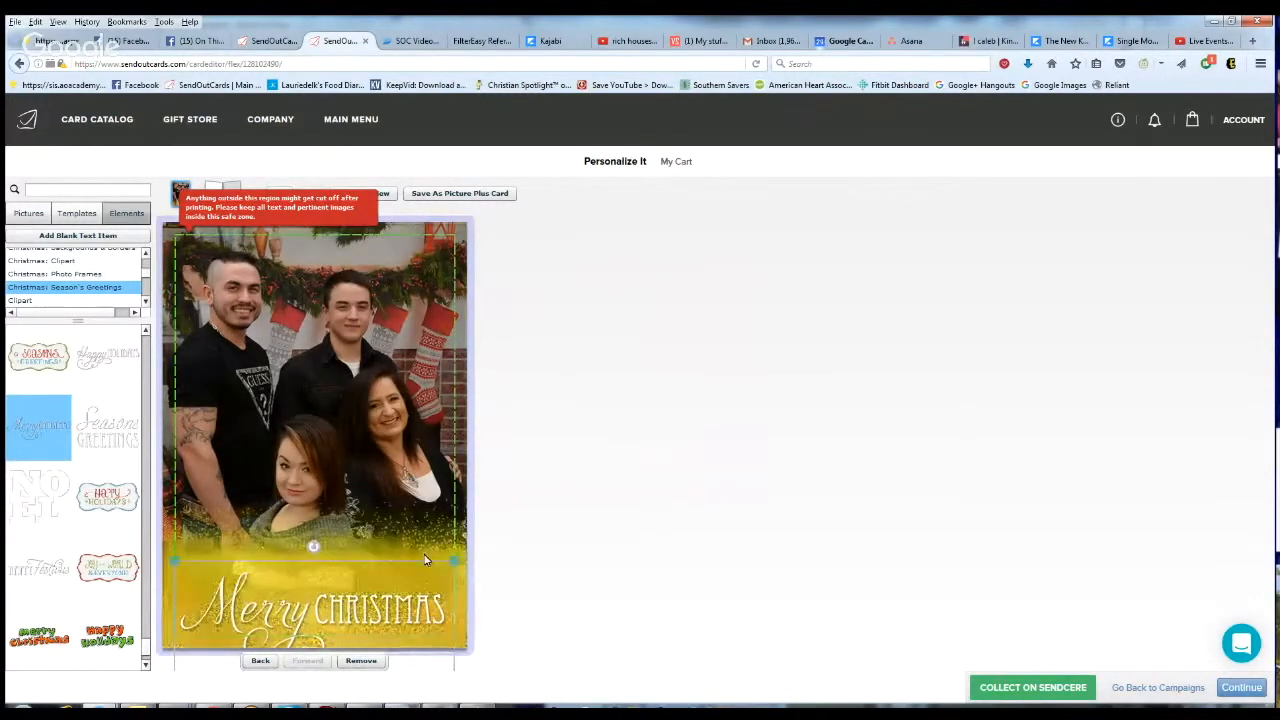
Step: Shift the gold glitter overlay down on the card front and save the design as a Picture Plus card
{"action": "left_click", "coordinate": [457, 596]}
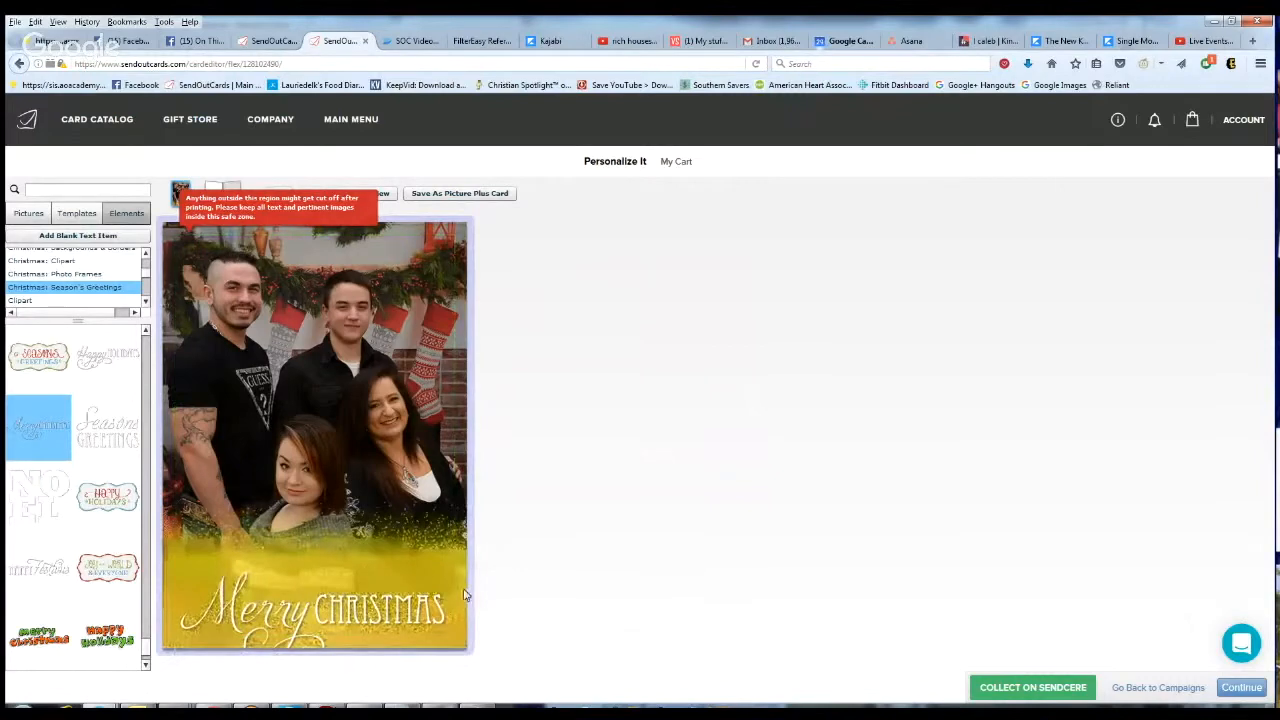
{"action": "left_click", "coordinate": [463, 594]}
{"action": "left_click", "coordinate": [484, 601]}
{"action": "left_click", "coordinate": [463, 581]}
{"action": "left_click_drag", "start_coordinate": [462, 575], "coordinate": [461, 612]}
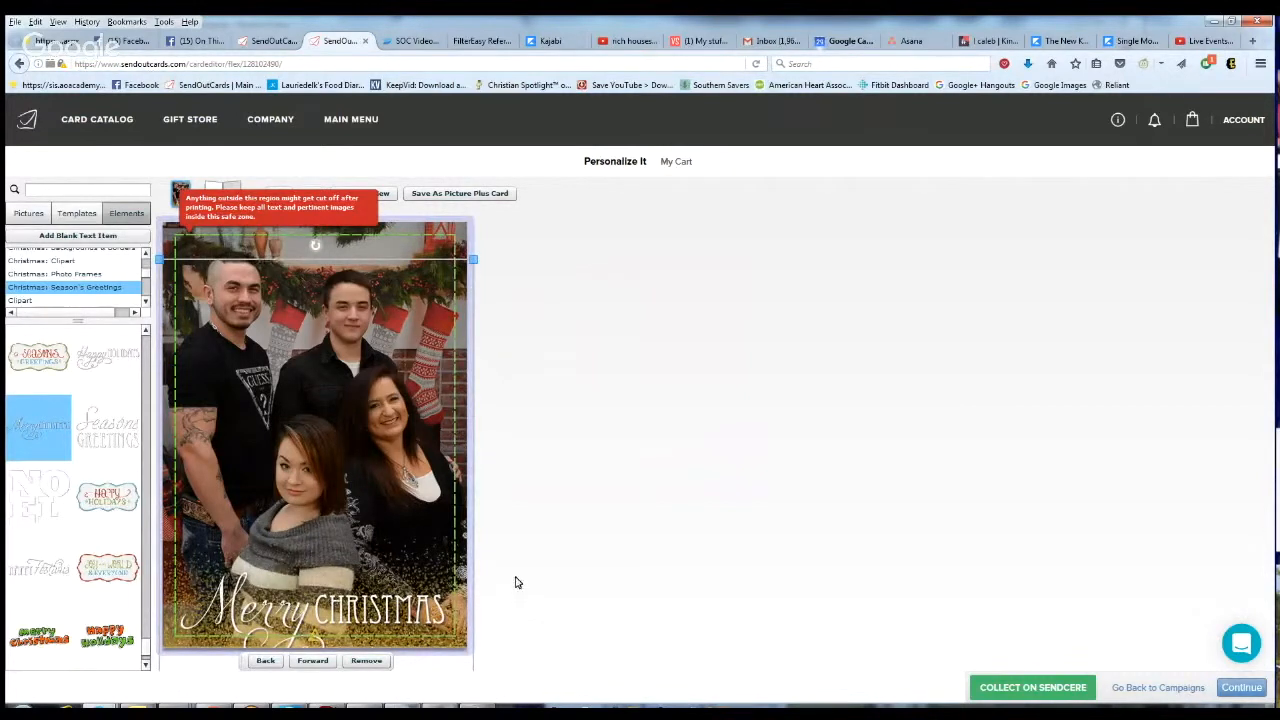
{"action": "left_click", "coordinate": [678, 565]}
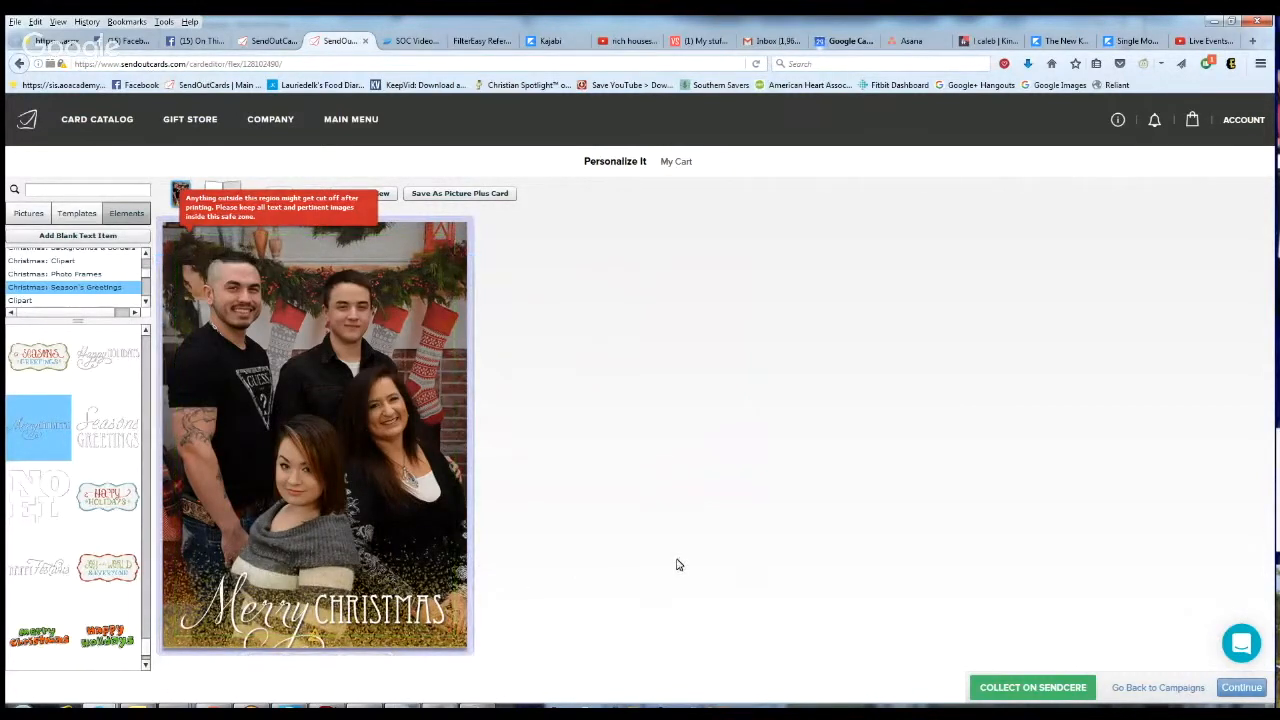
{"action": "left_click", "coordinate": [466, 196]}
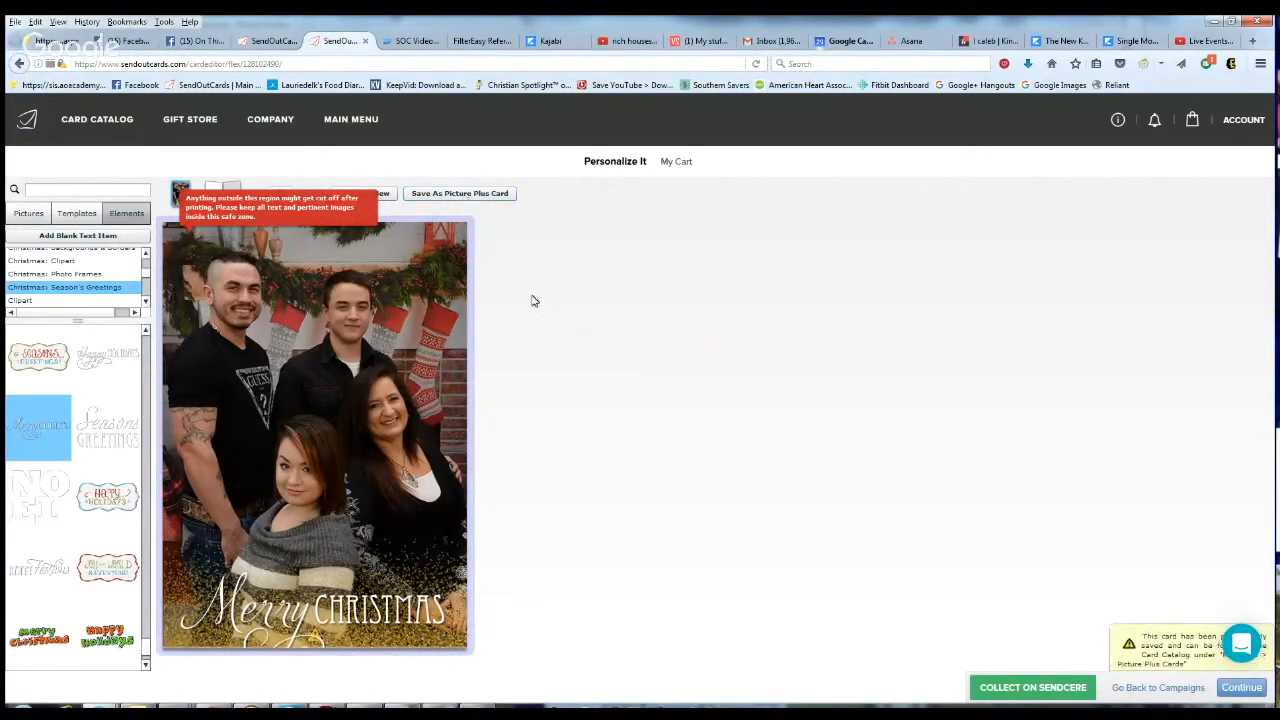
Step: Place the black-background family group photo in the upper left corner of the left inside page, shrunk to under half the page width
{"action": "left_click", "coordinate": [229, 191]}
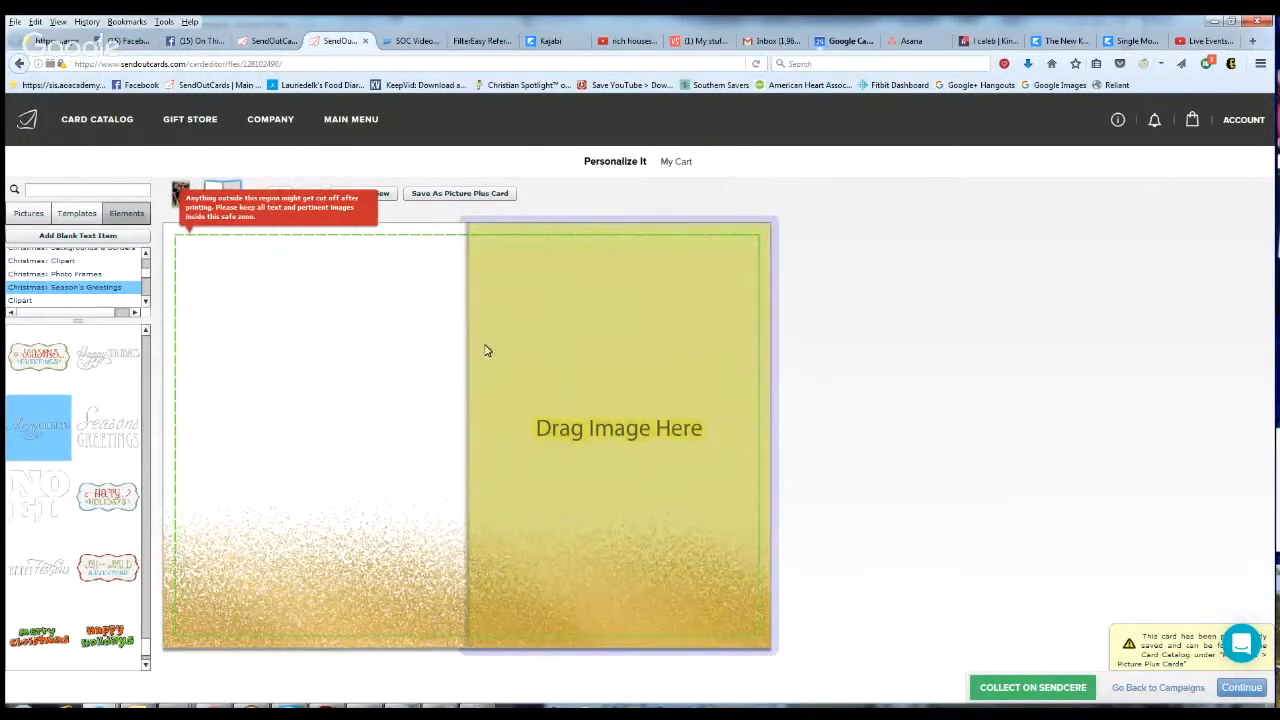
{"action": "left_click", "coordinate": [28, 213]}
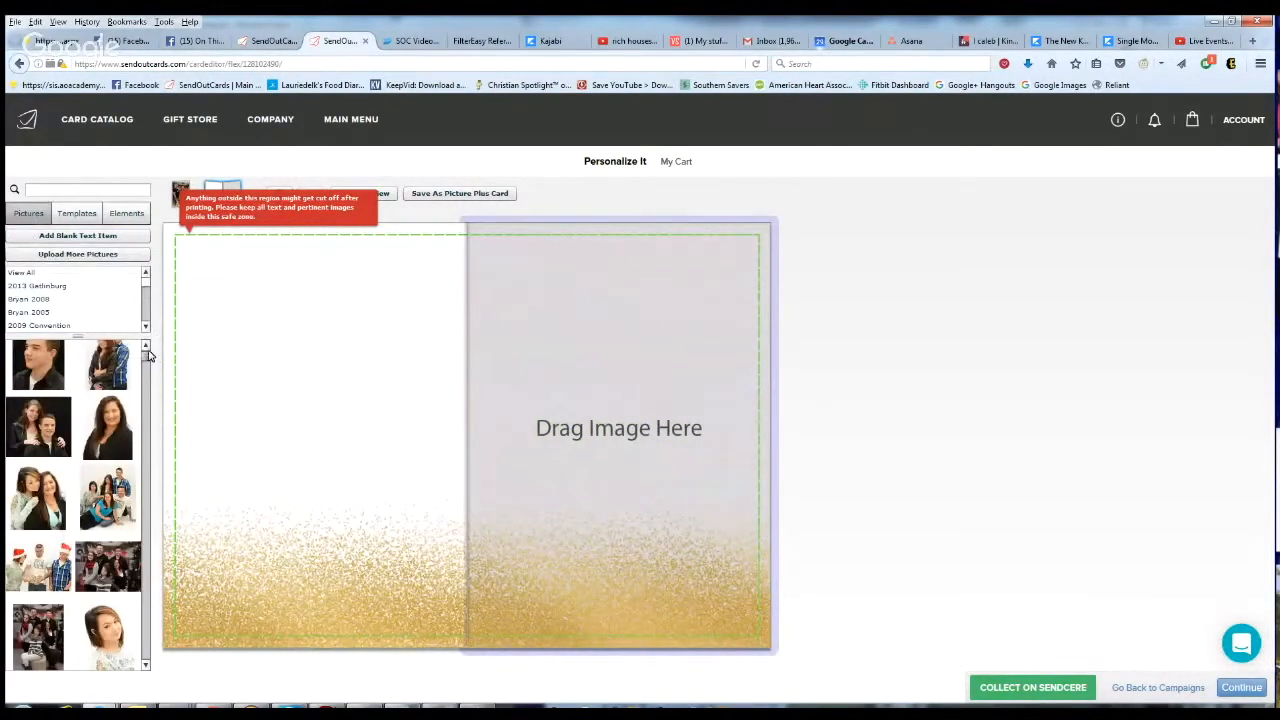
{"action": "scroll", "coordinate": [148, 356], "scroll_direction": "down", "scroll_amount": 5}
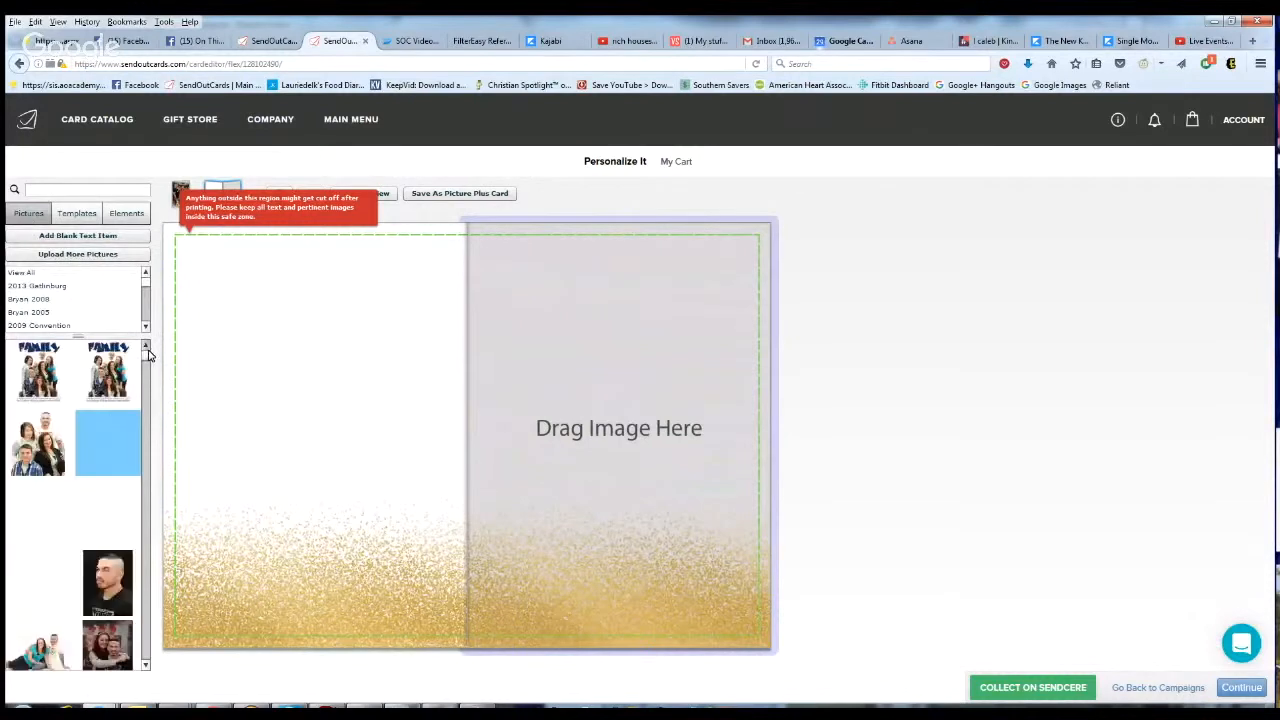
{"action": "left_click", "coordinate": [145, 666]}
{"action": "left_click", "coordinate": [145, 668]}
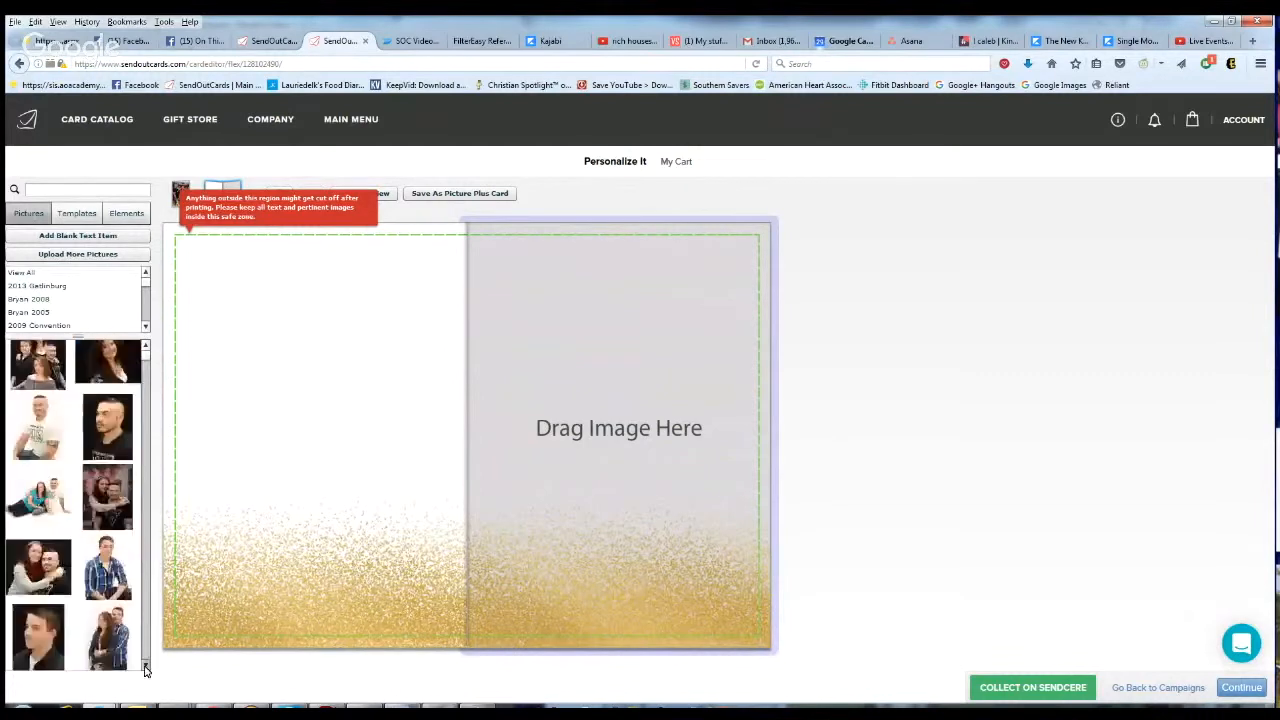
{"action": "left_click_drag", "start_coordinate": [38, 365], "coordinate": [252, 333]}
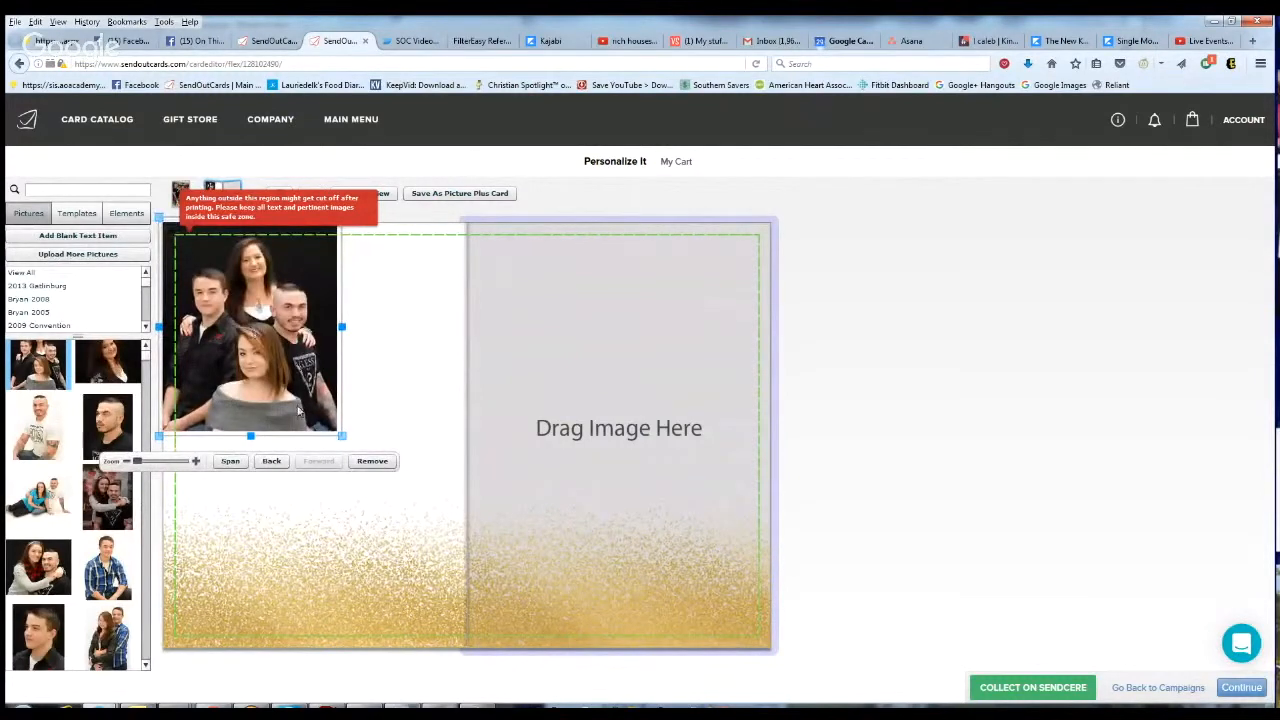
{"action": "left_click_drag", "start_coordinate": [335, 432], "coordinate": [298, 386]}
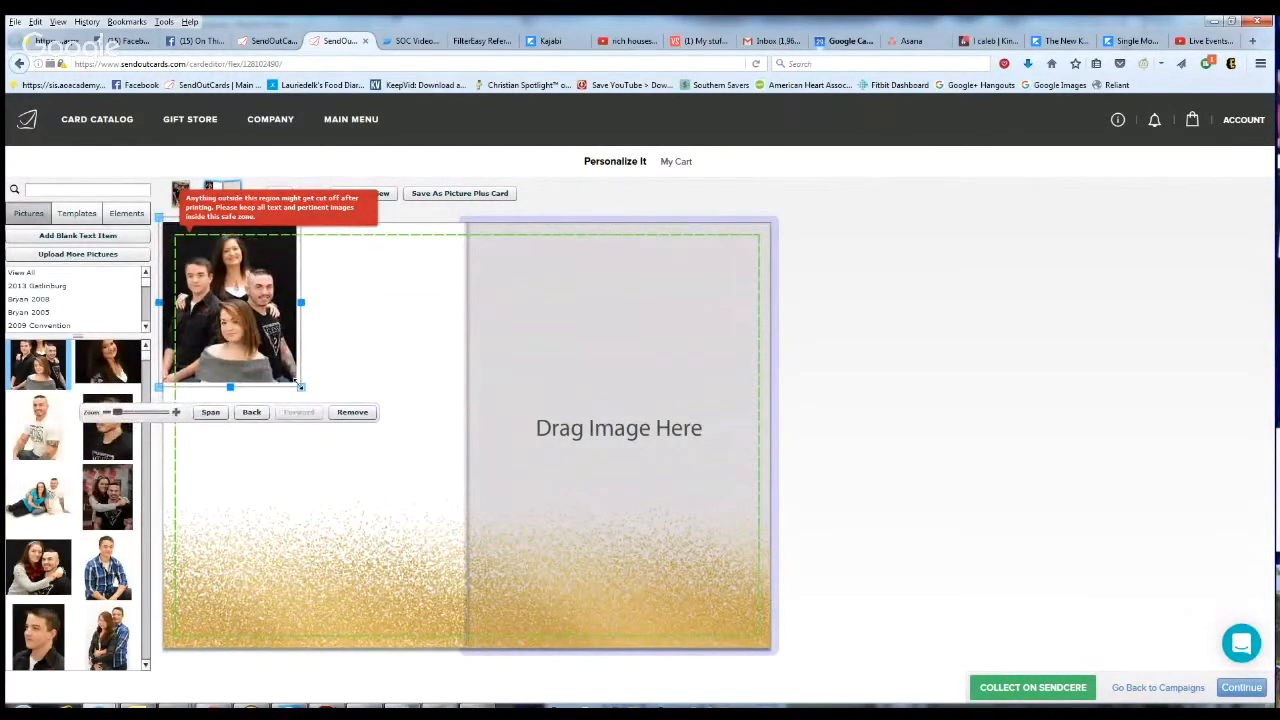
Step: Add the Santa-hat photo of three people in the upper right corner of the left inside page, beside the family photo
{"action": "left_click", "coordinate": [146, 666]}
{"action": "left_click", "coordinate": [146, 666]}
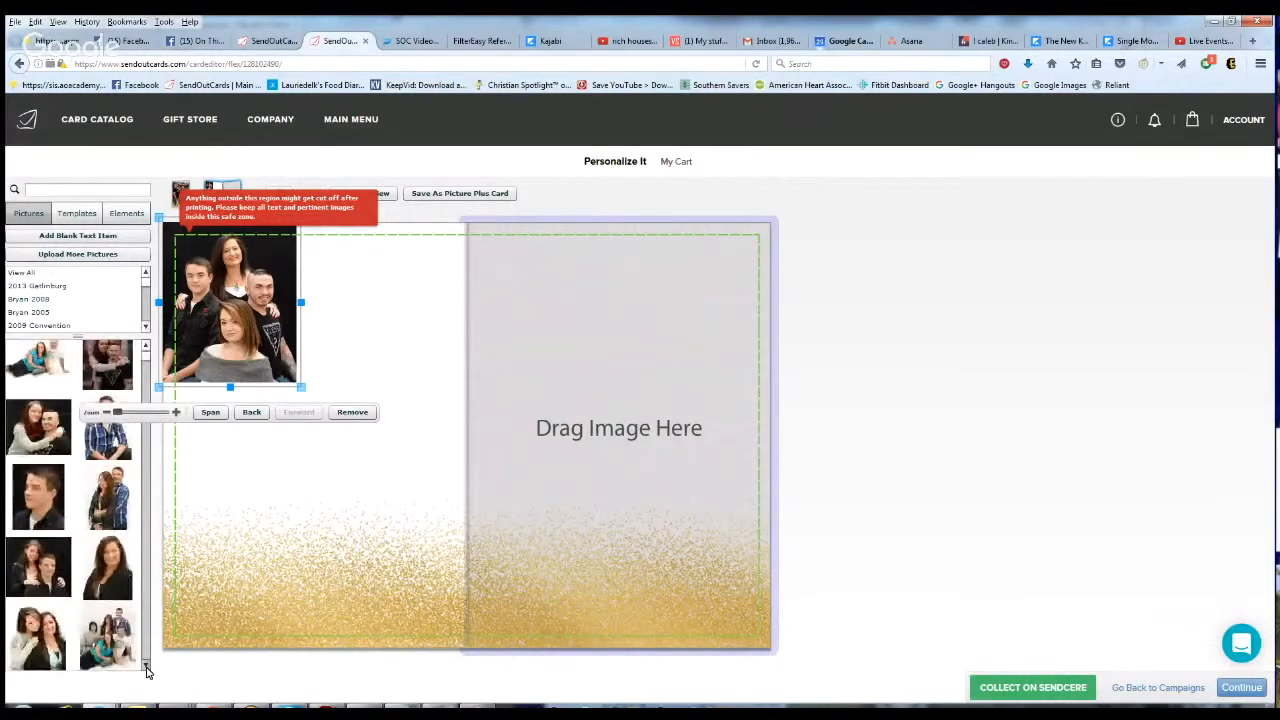
{"action": "left_click", "coordinate": [146, 666]}
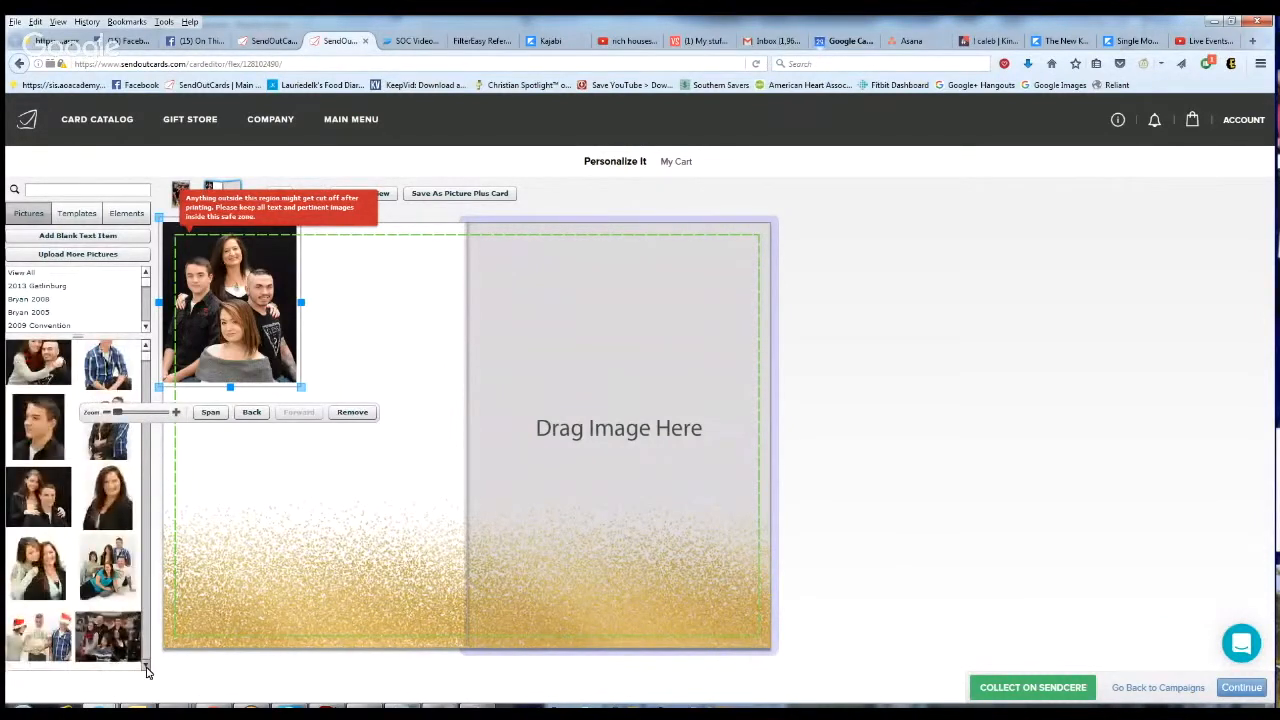
{"action": "left_click", "coordinate": [146, 666]}
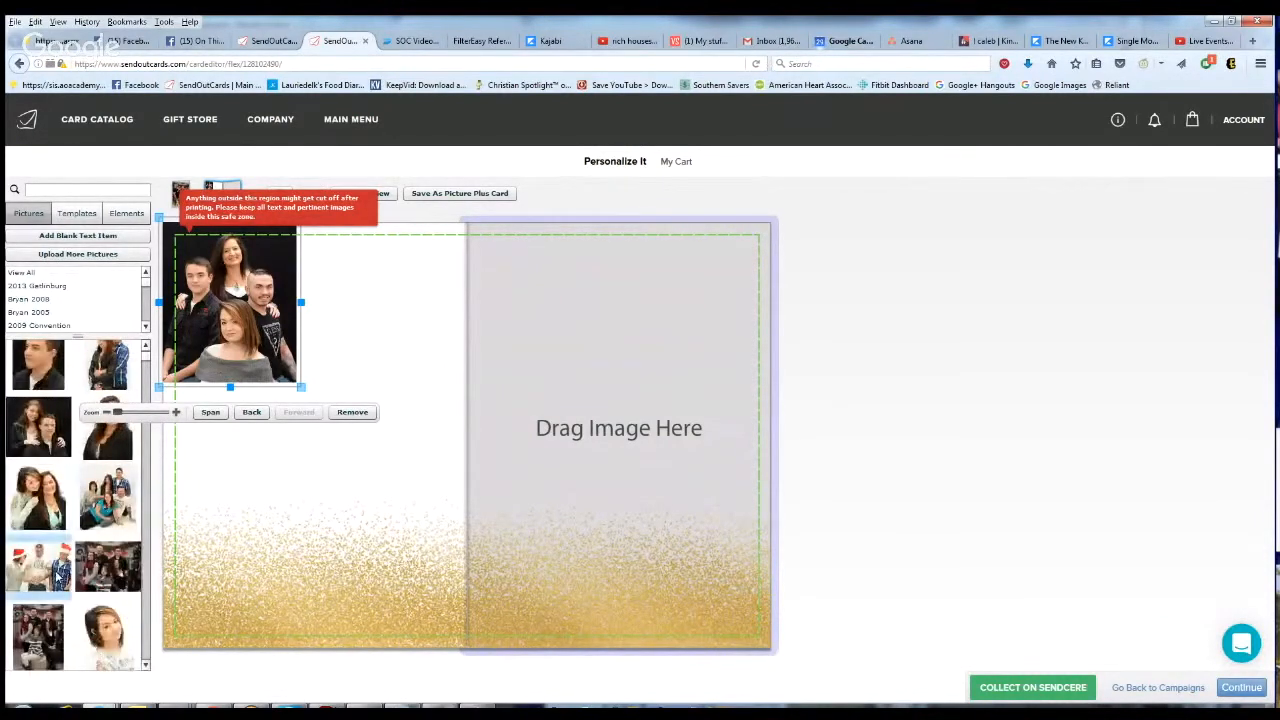
{"action": "left_click_drag", "start_coordinate": [60, 578], "coordinate": [423, 293]}
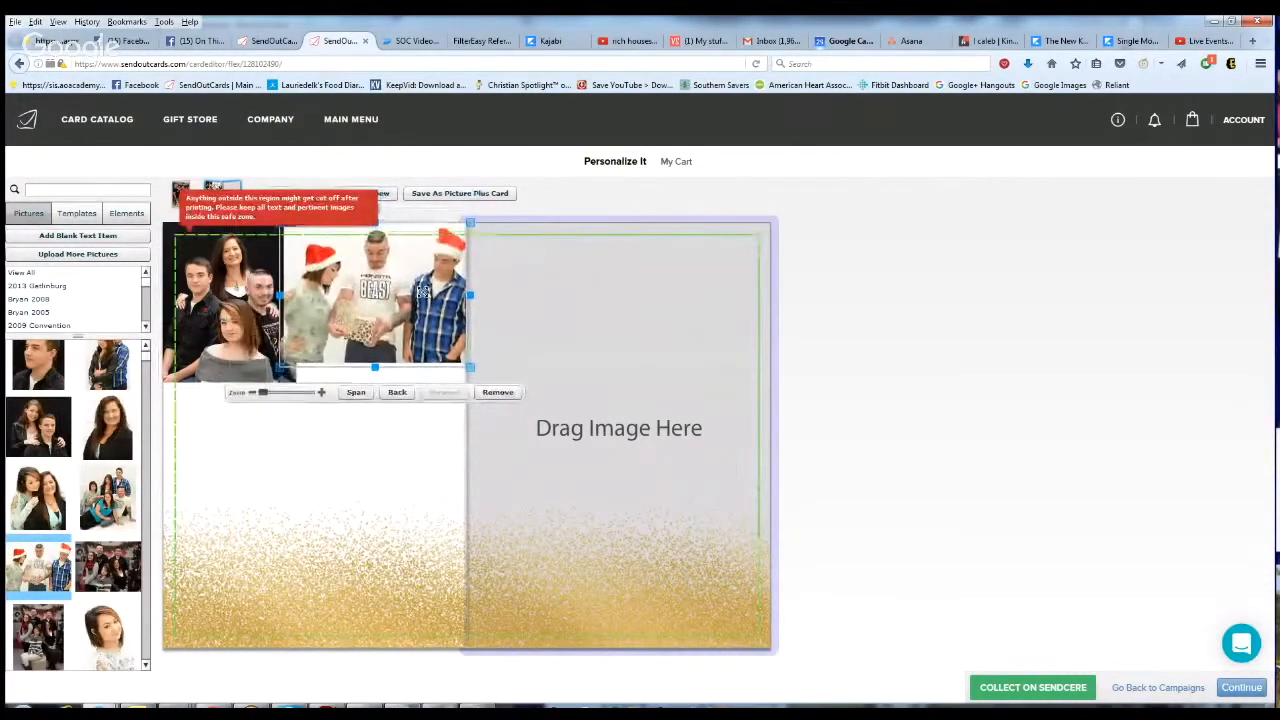
Step: Shrink the black-background family photo to match the height of the adjoining Santa-hat photo
{"action": "left_click", "coordinate": [241, 315]}
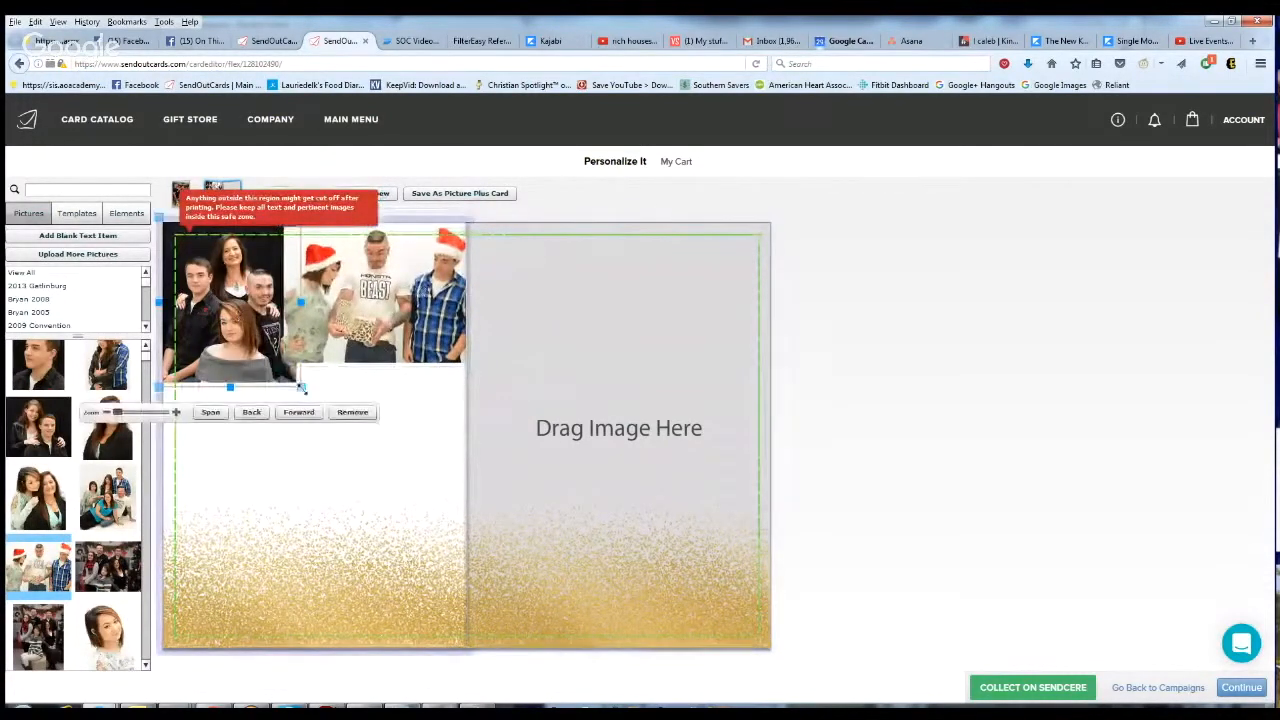
{"action": "left_click_drag", "start_coordinate": [300, 386], "coordinate": [287, 371]}
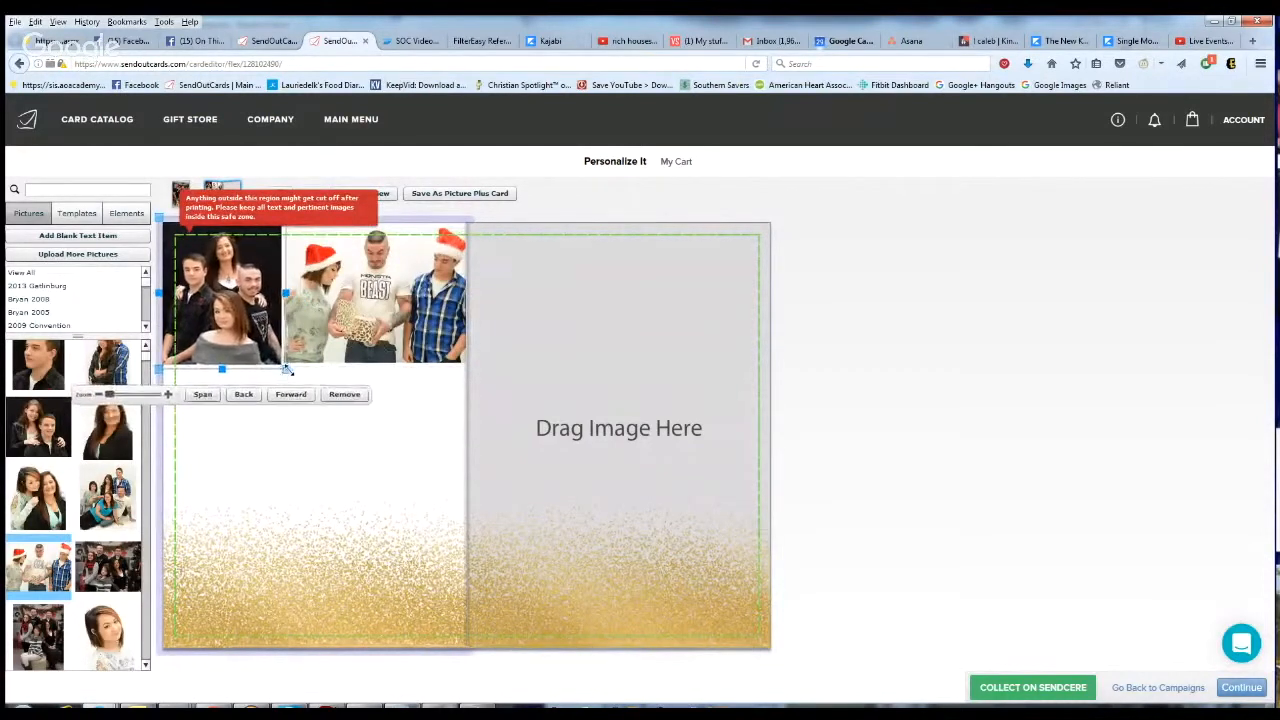
{"action": "left_click", "coordinate": [310, 356]}
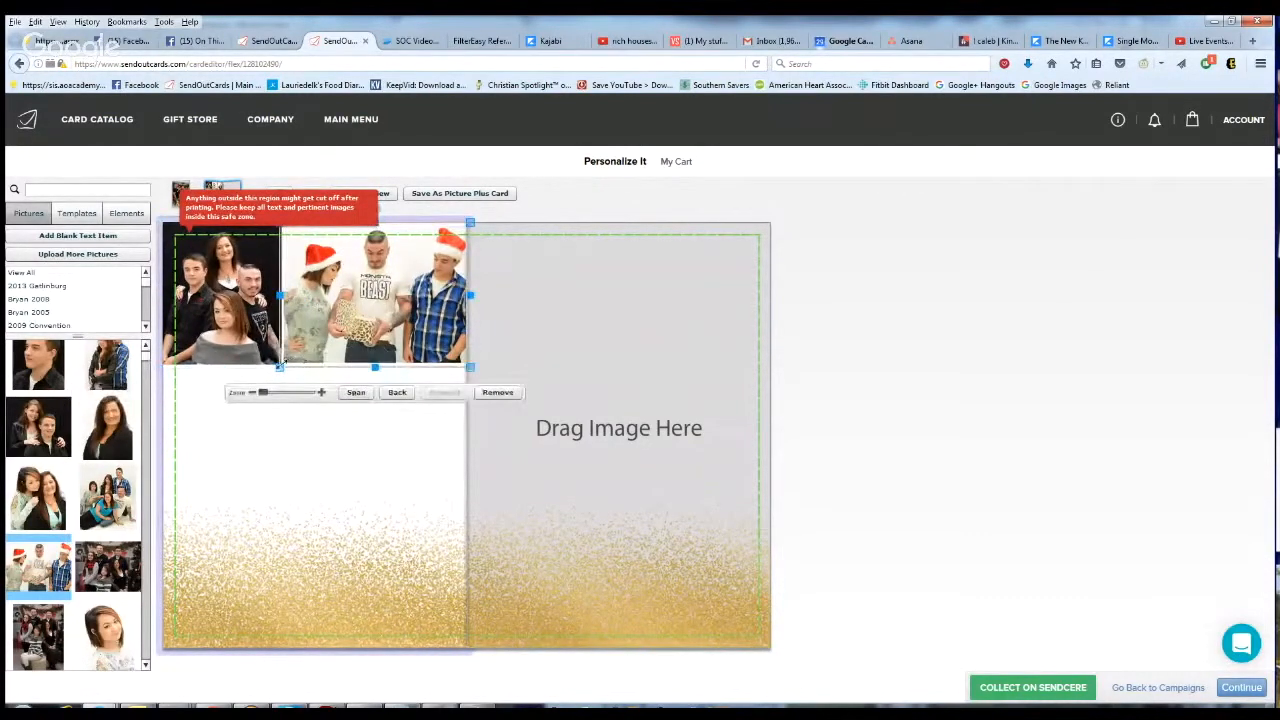
{"action": "left_click", "coordinate": [896, 399]}
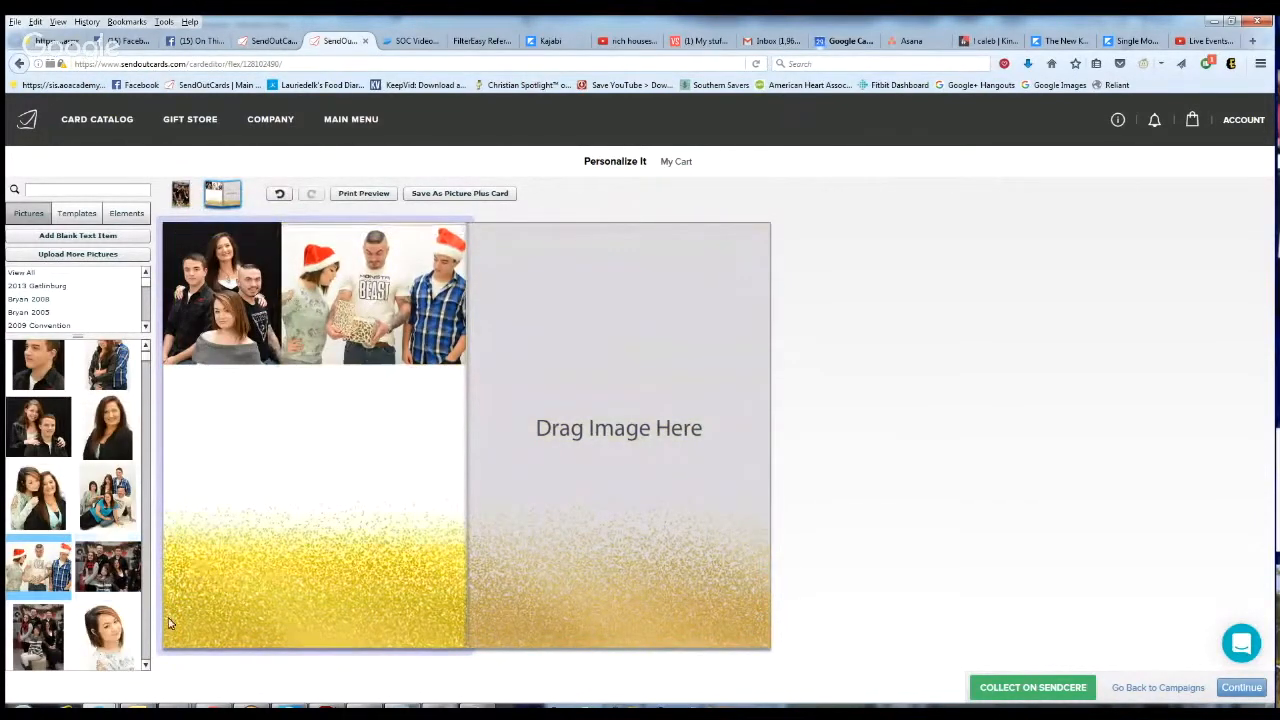
Step: Place the white-background photo of three people lying down below the Santa-hat photo on the left inside page
{"action": "left_click", "coordinate": [146, 665]}
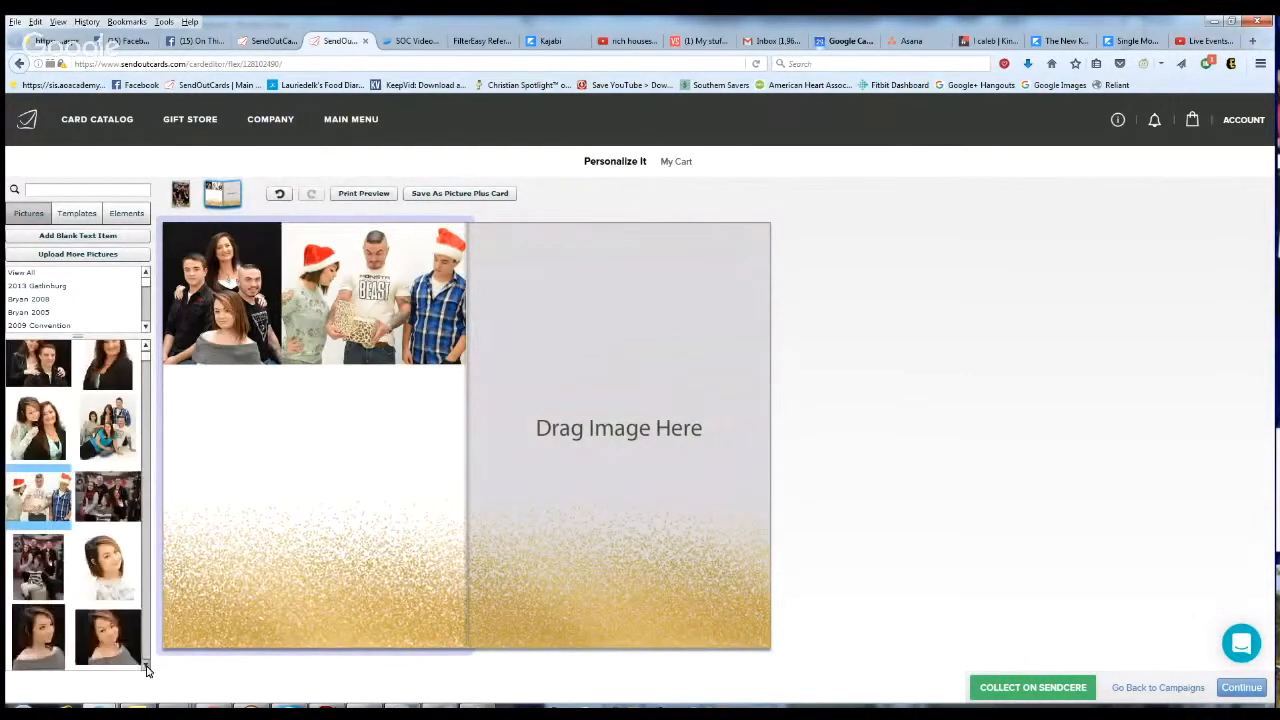
{"action": "left_click", "coordinate": [146, 665]}
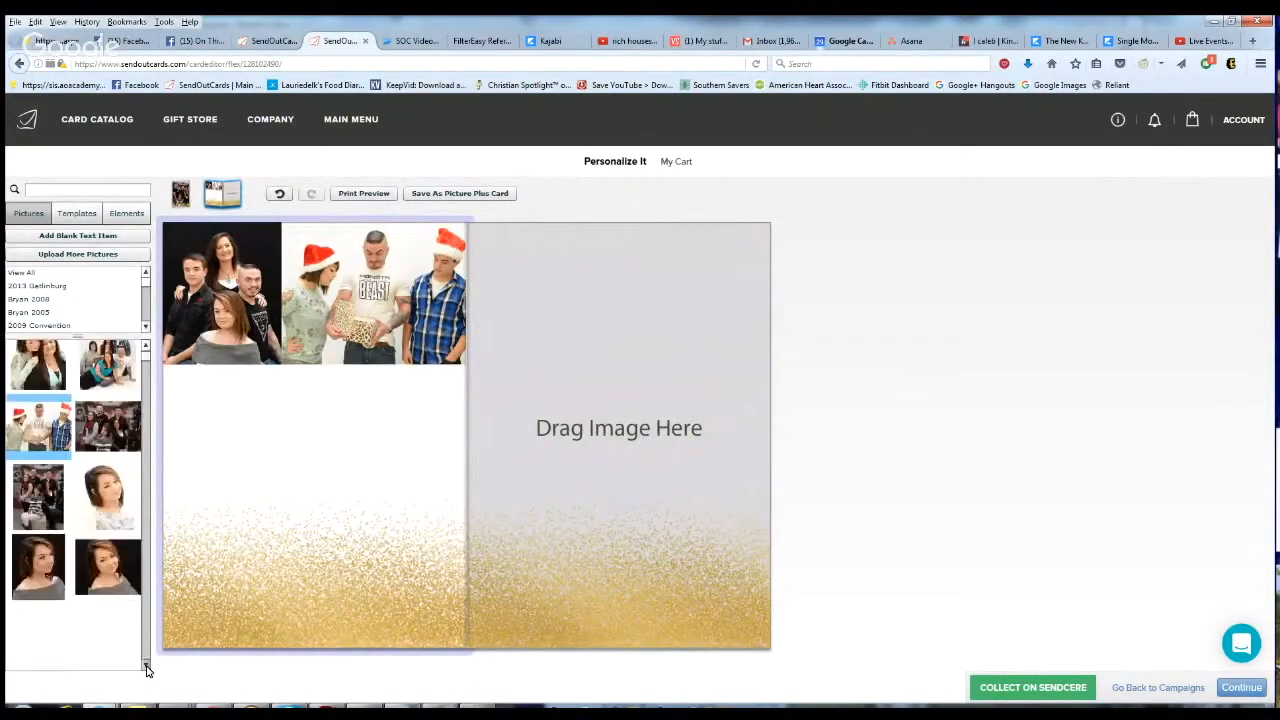
{"action": "left_click", "coordinate": [146, 665]}
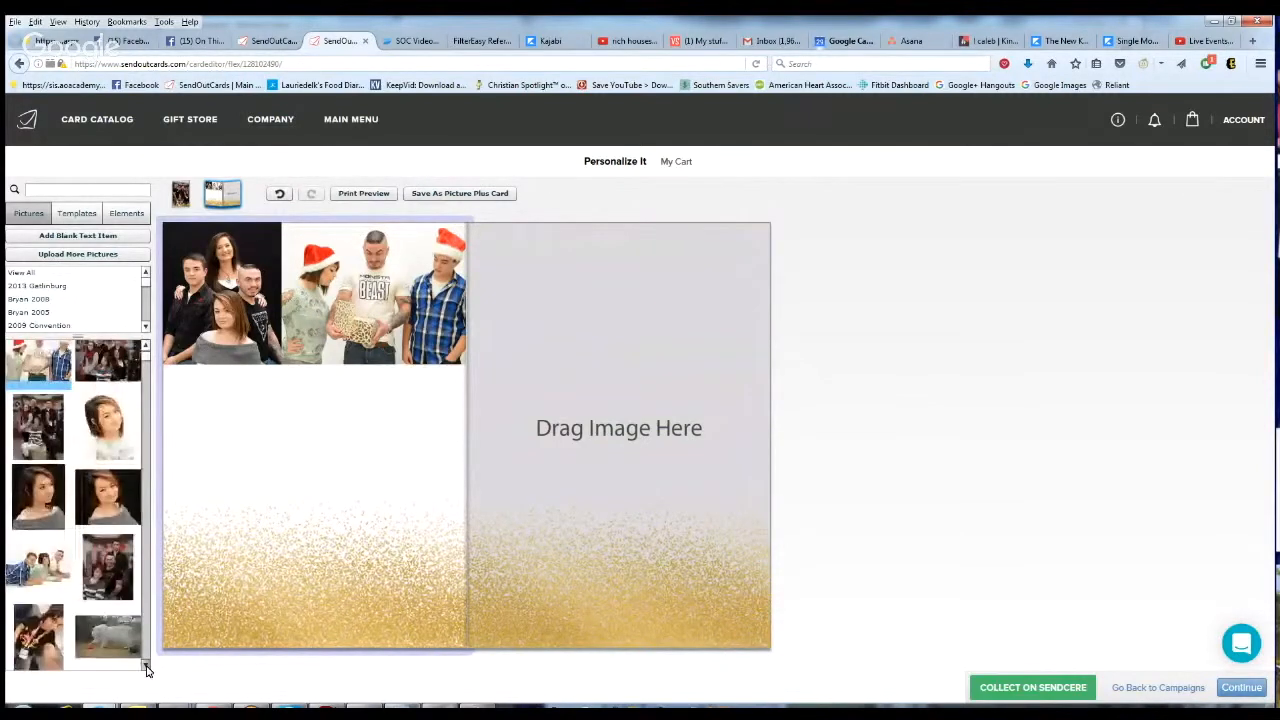
{"action": "left_click_drag", "start_coordinate": [38, 567], "coordinate": [374, 432]}
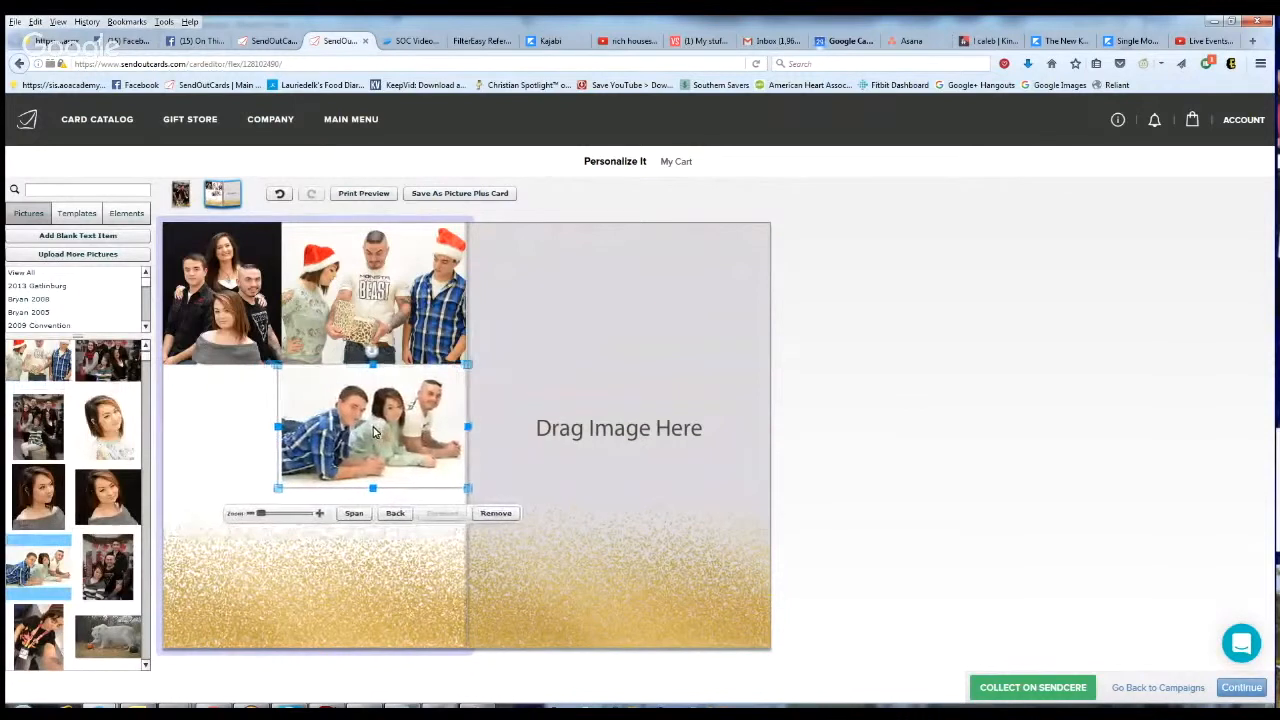
{"action": "left_click", "coordinate": [836, 463]}
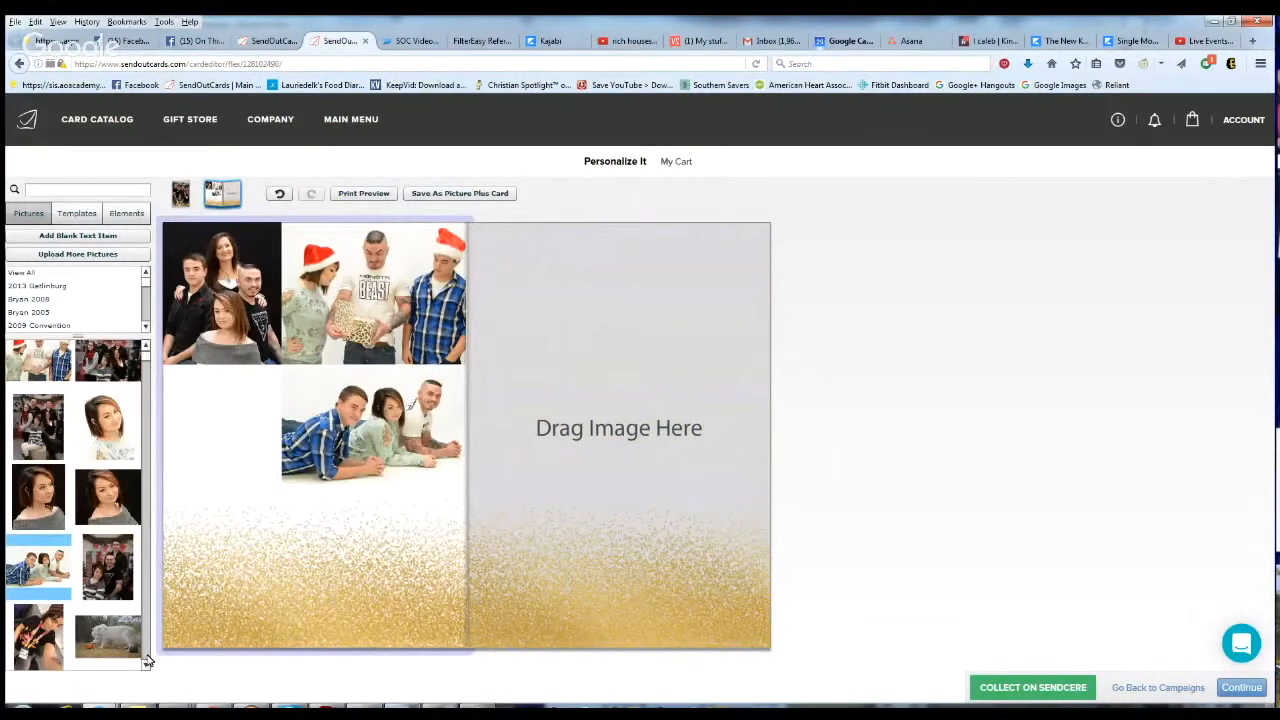
Step: Place the lanyard selfie in the lower left corner of the left inside page and the red-shirt family photo beside it
{"action": "left_click_drag", "start_coordinate": [43, 652], "coordinate": [222, 569]}
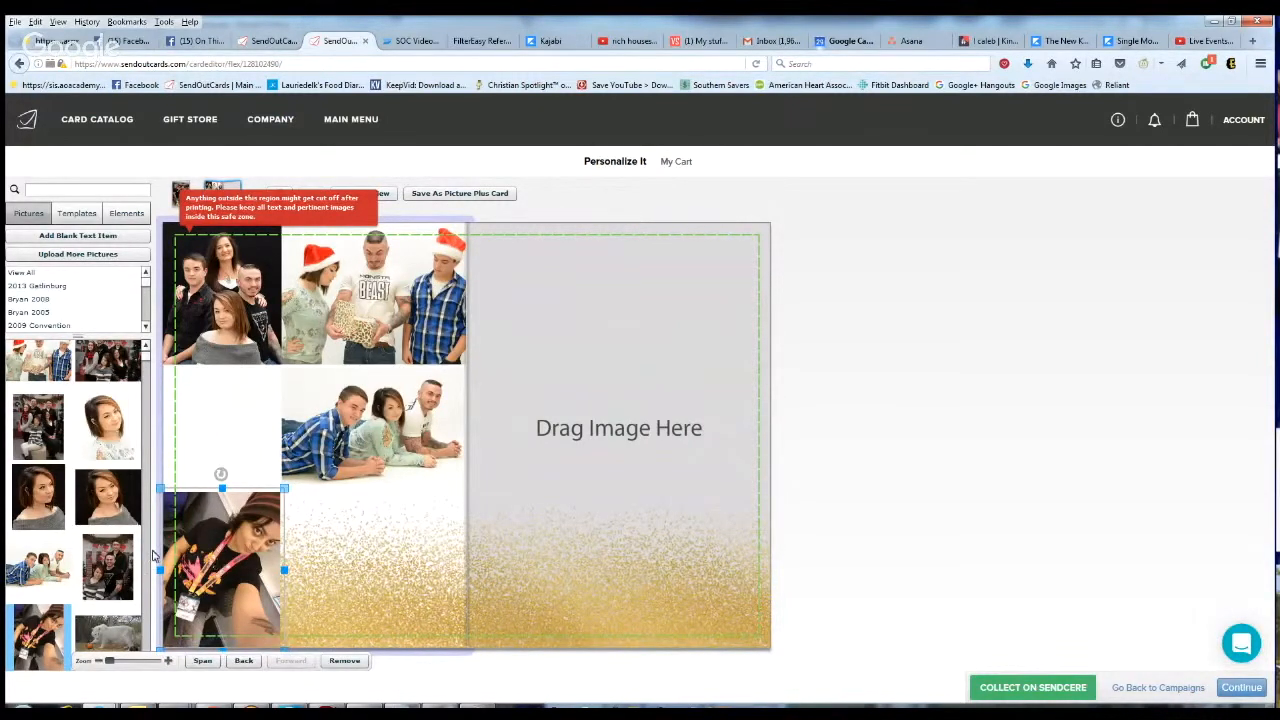
{"action": "scroll", "coordinate": [148, 562], "scroll_direction": "down", "scroll_amount": 5}
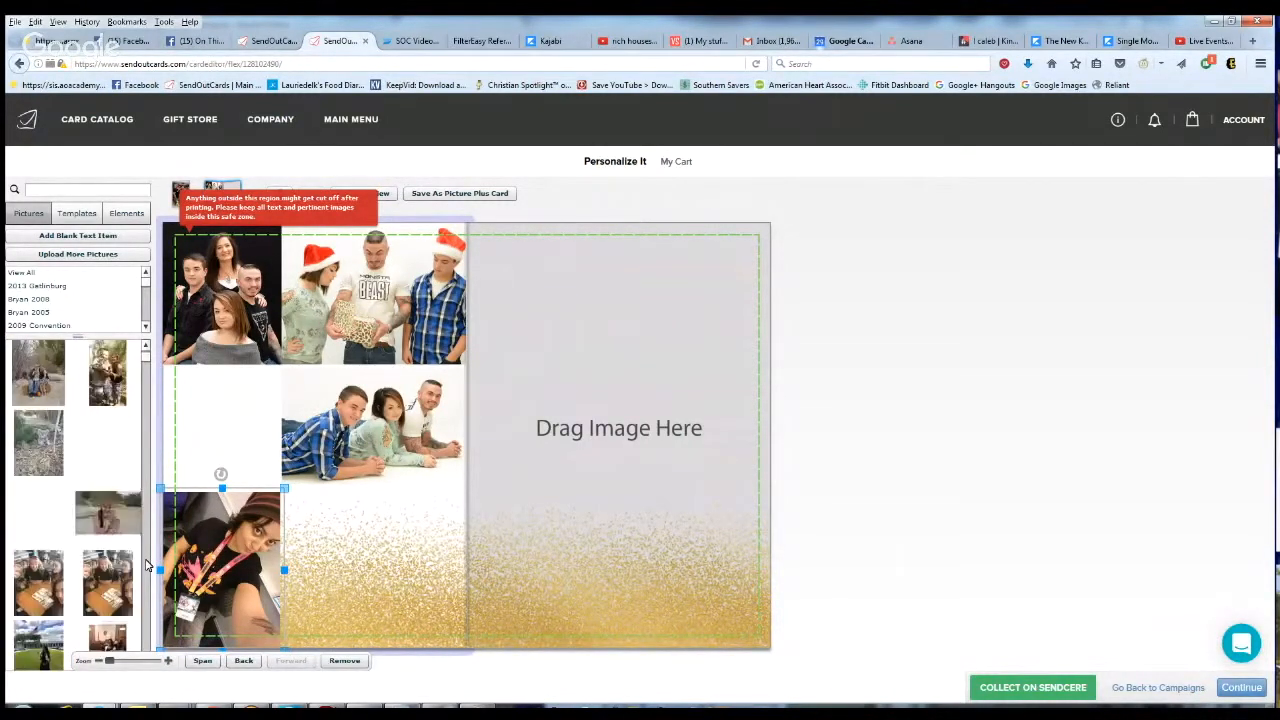
{"action": "scroll", "coordinate": [148, 565], "scroll_direction": "down", "scroll_amount": 3}
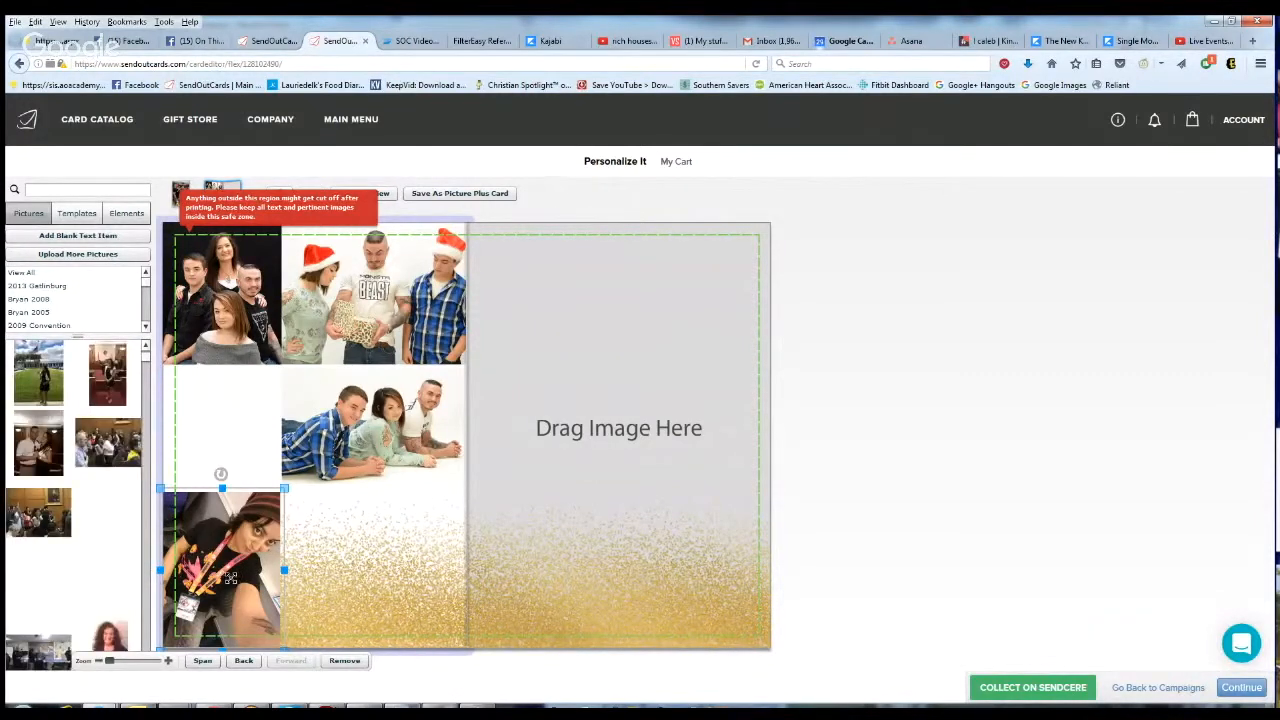
{"action": "scroll", "coordinate": [148, 607], "scroll_direction": "down", "scroll_amount": 4}
{"action": "left_click", "coordinate": [148, 607]}
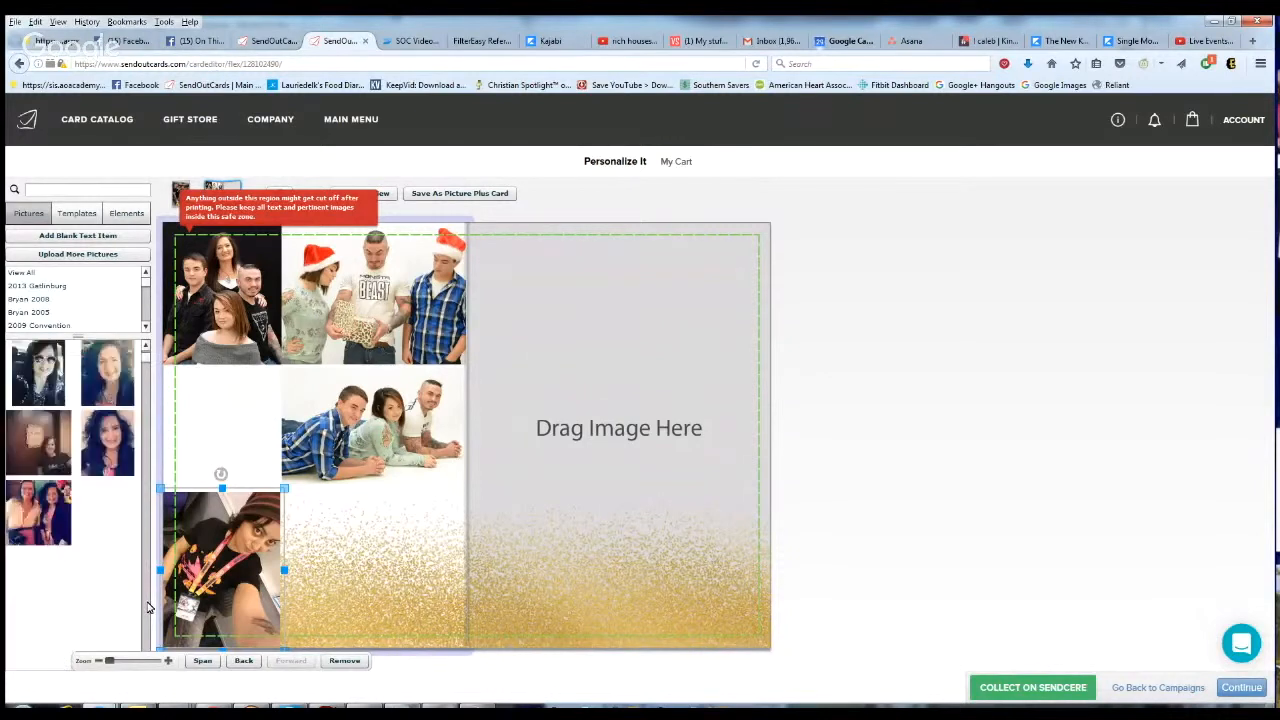
{"action": "left_click", "coordinate": [148, 607]}
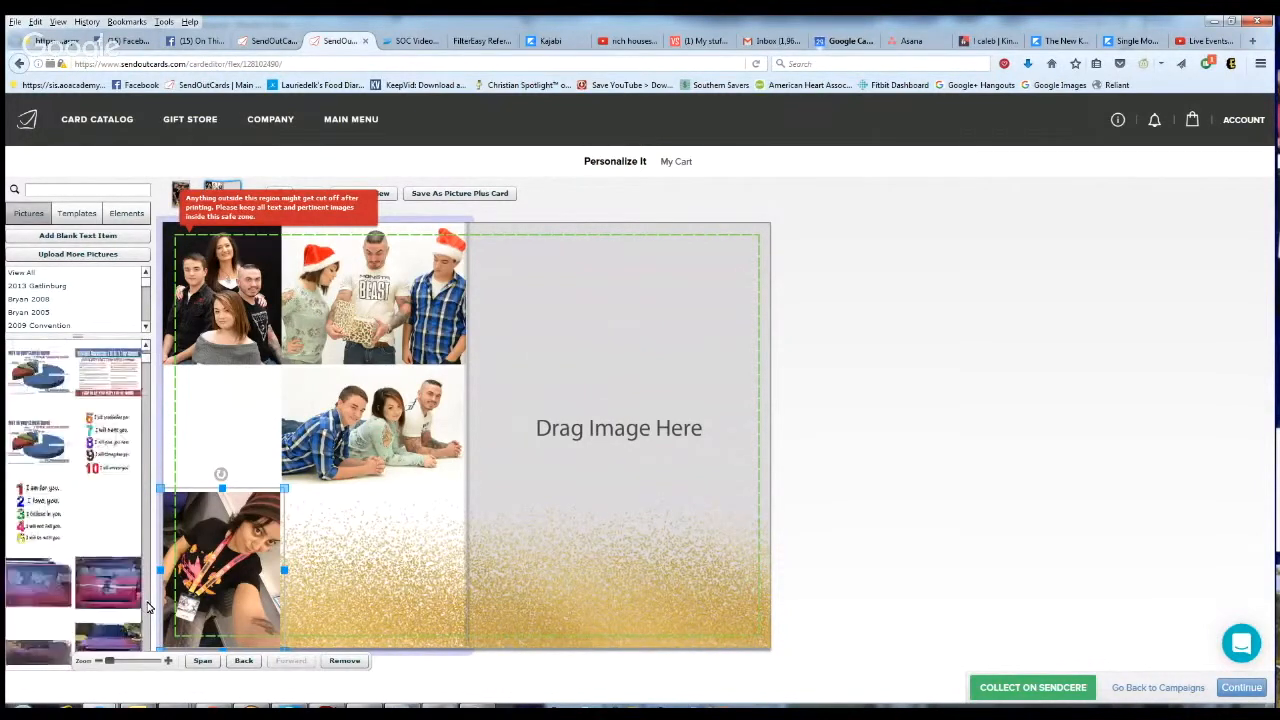
{"action": "left_click", "coordinate": [148, 607]}
{"action": "left_click", "coordinate": [148, 607]}
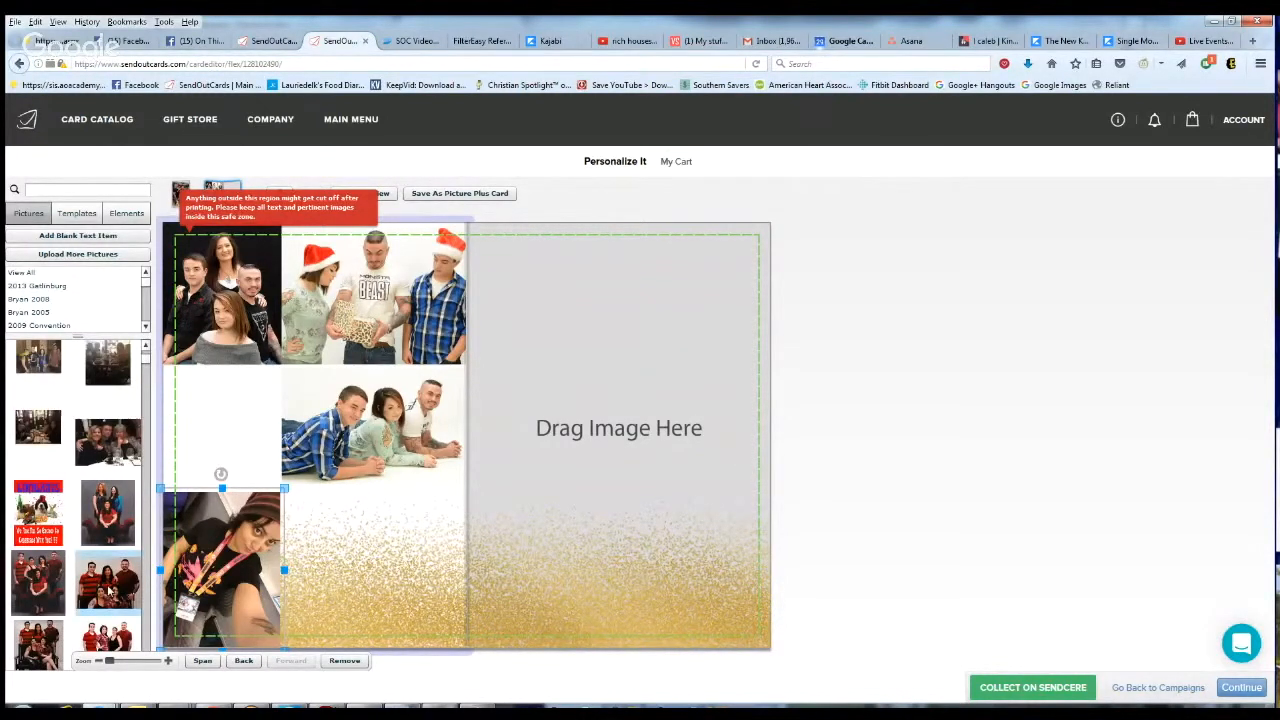
{"action": "left_click_drag", "start_coordinate": [109, 590], "coordinate": [372, 575]}
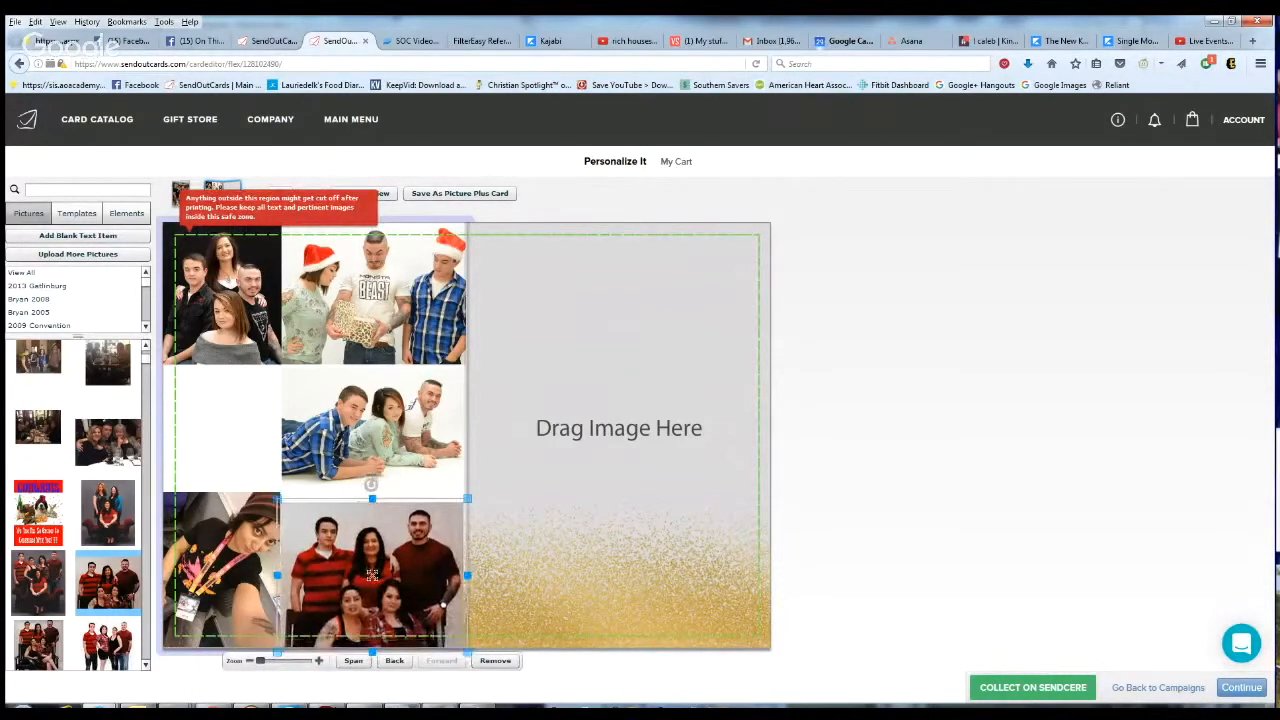
Step: Resize and nudge the lanyard selfie and the red-shirt family photo so their top edges align across the bottom row
{"action": "left_click", "coordinate": [234, 570]}
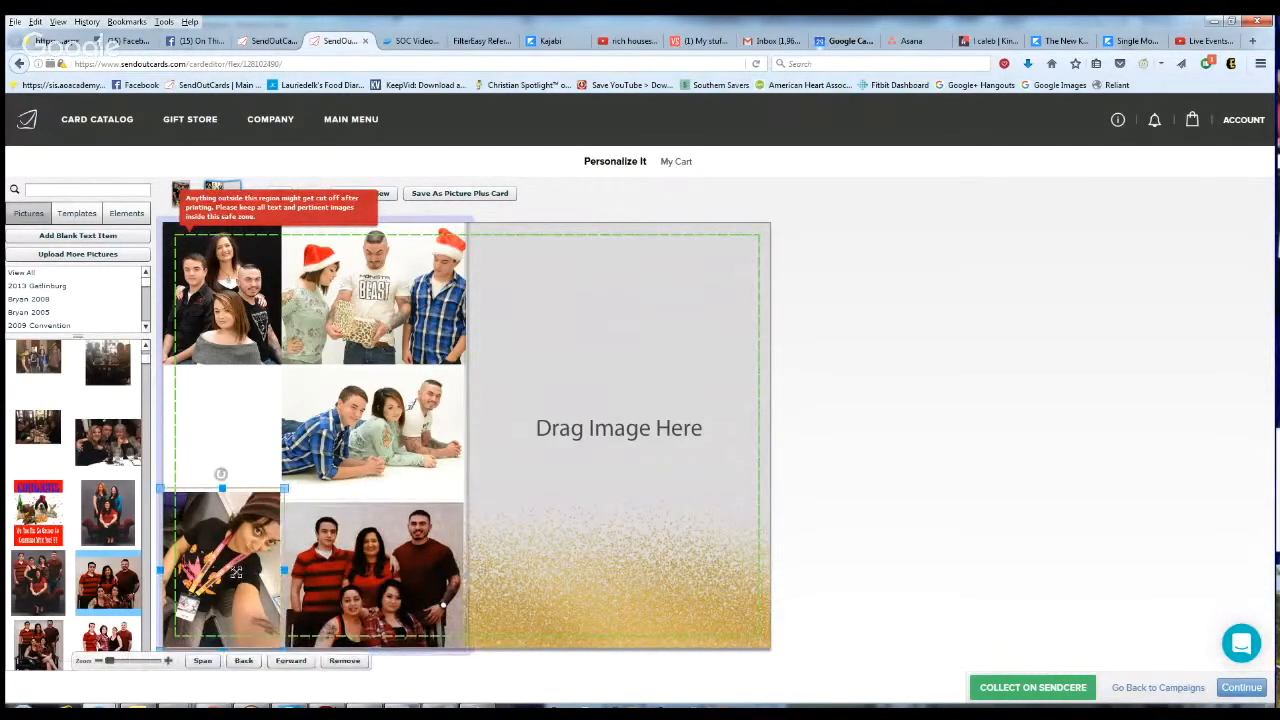
{"action": "left_click_drag", "start_coordinate": [236, 571], "coordinate": [238, 572]}
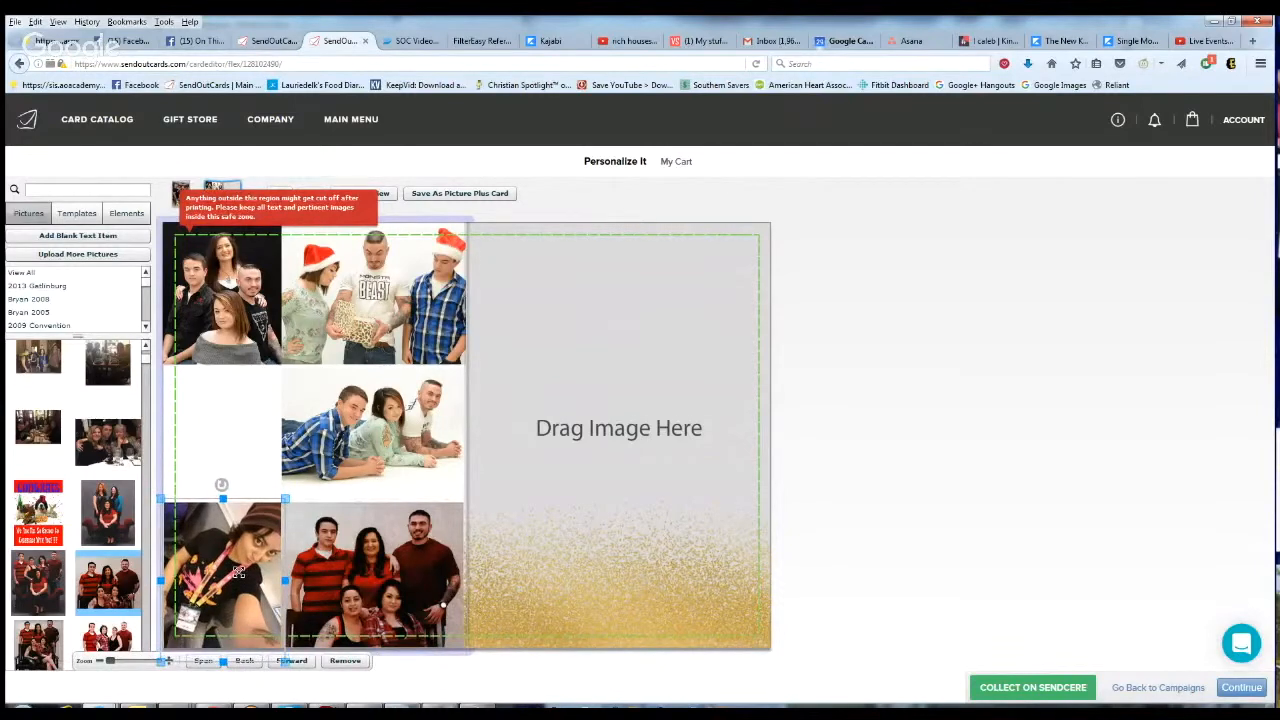
{"action": "left_click", "coordinate": [436, 529]}
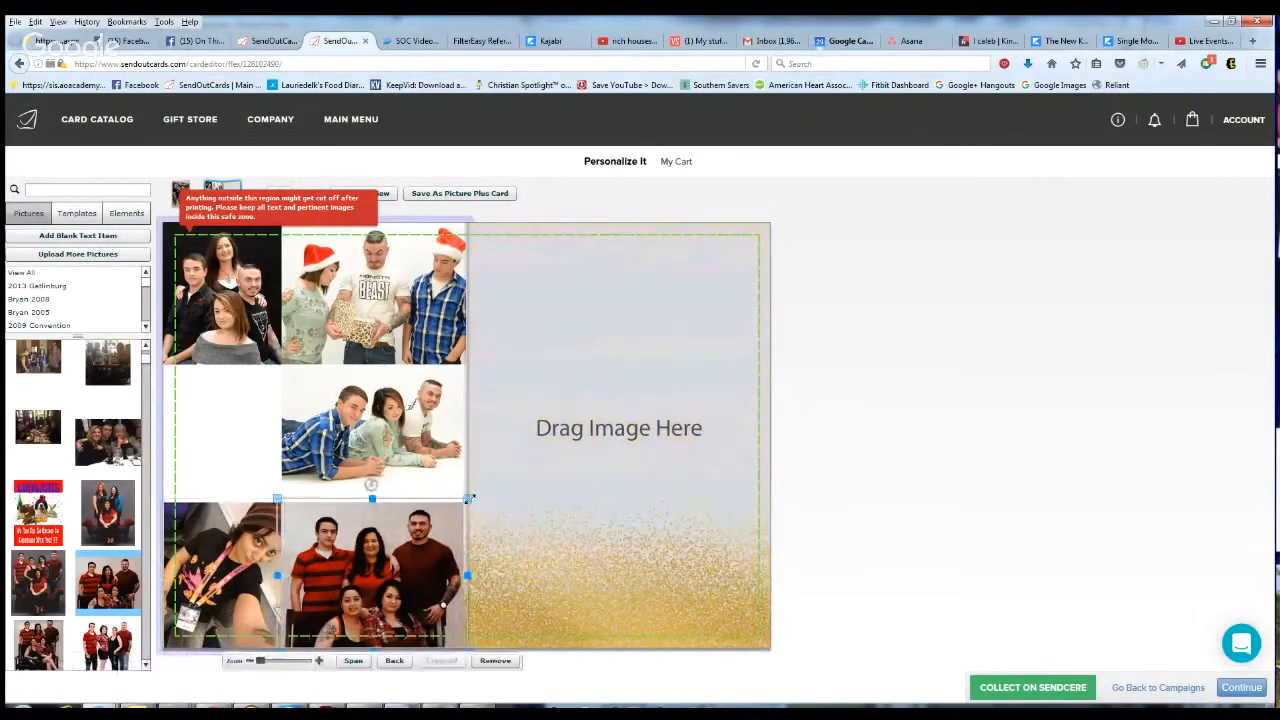
{"action": "left_click_drag", "start_coordinate": [469, 498], "coordinate": [474, 493]}
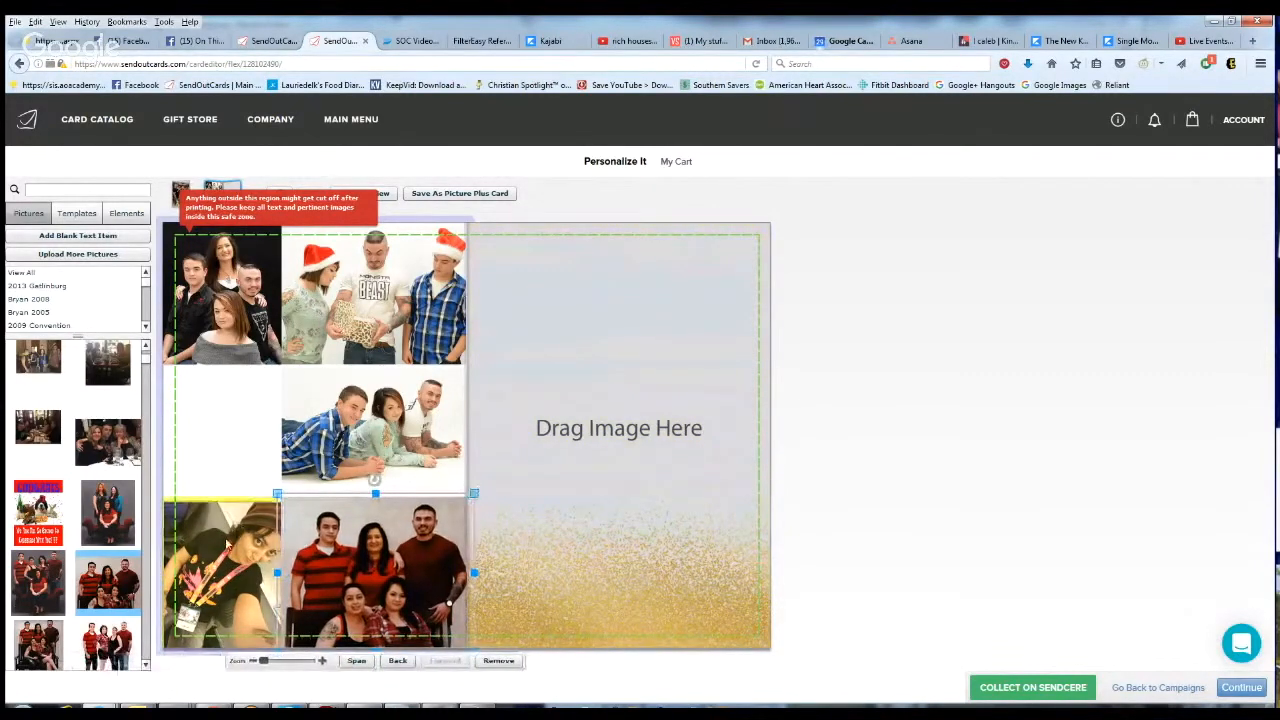
{"action": "left_click", "coordinate": [227, 543]}
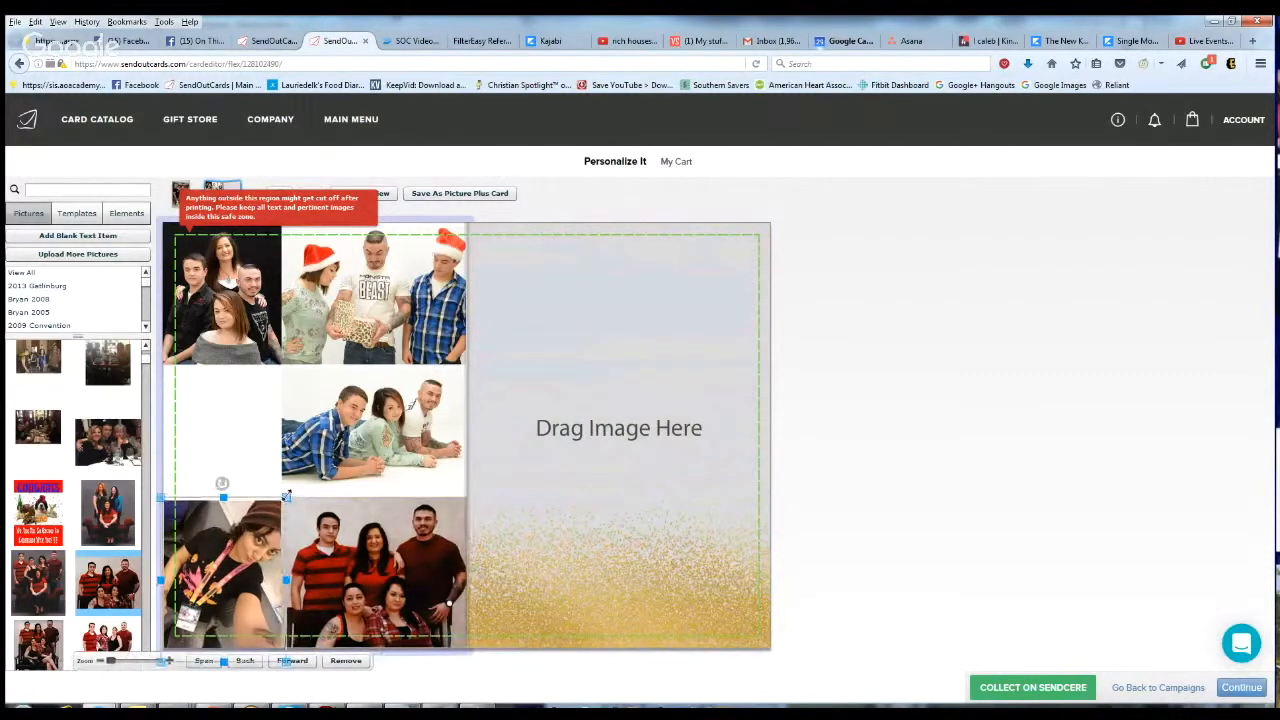
{"action": "left_click_drag", "start_coordinate": [286, 495], "coordinate": [247, 511]}
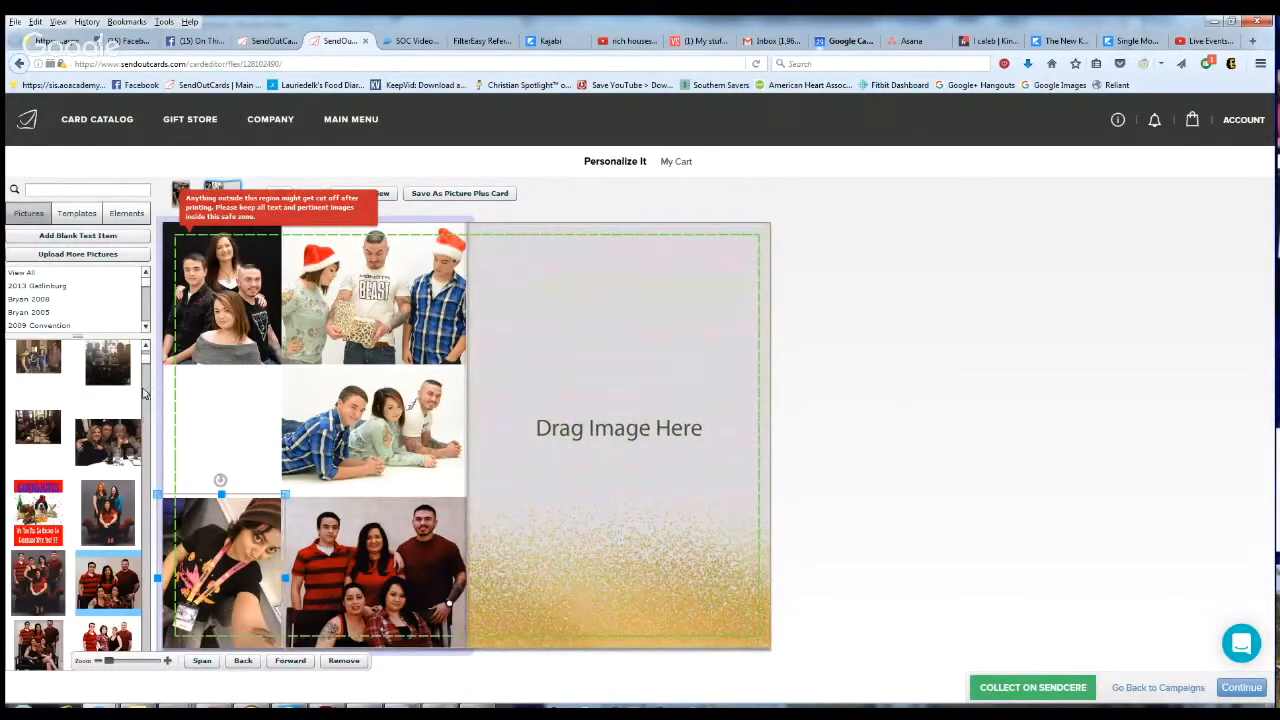
Step: Fill the empty middle-row space of the left inside page with the photo of two women, shrunk and widened to fit
{"action": "left_click_drag", "start_coordinate": [146, 356], "coordinate": [147, 352]}
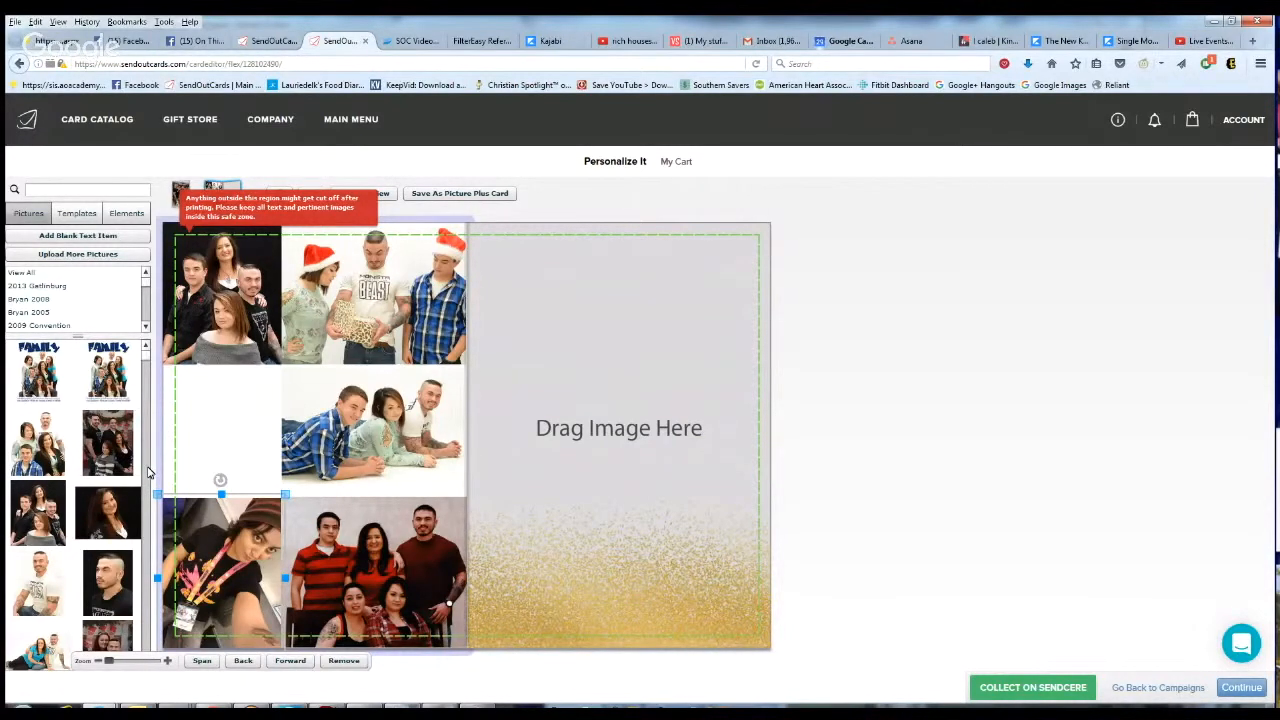
{"action": "scroll", "coordinate": [148, 473], "scroll_direction": "down", "scroll_amount": 4}
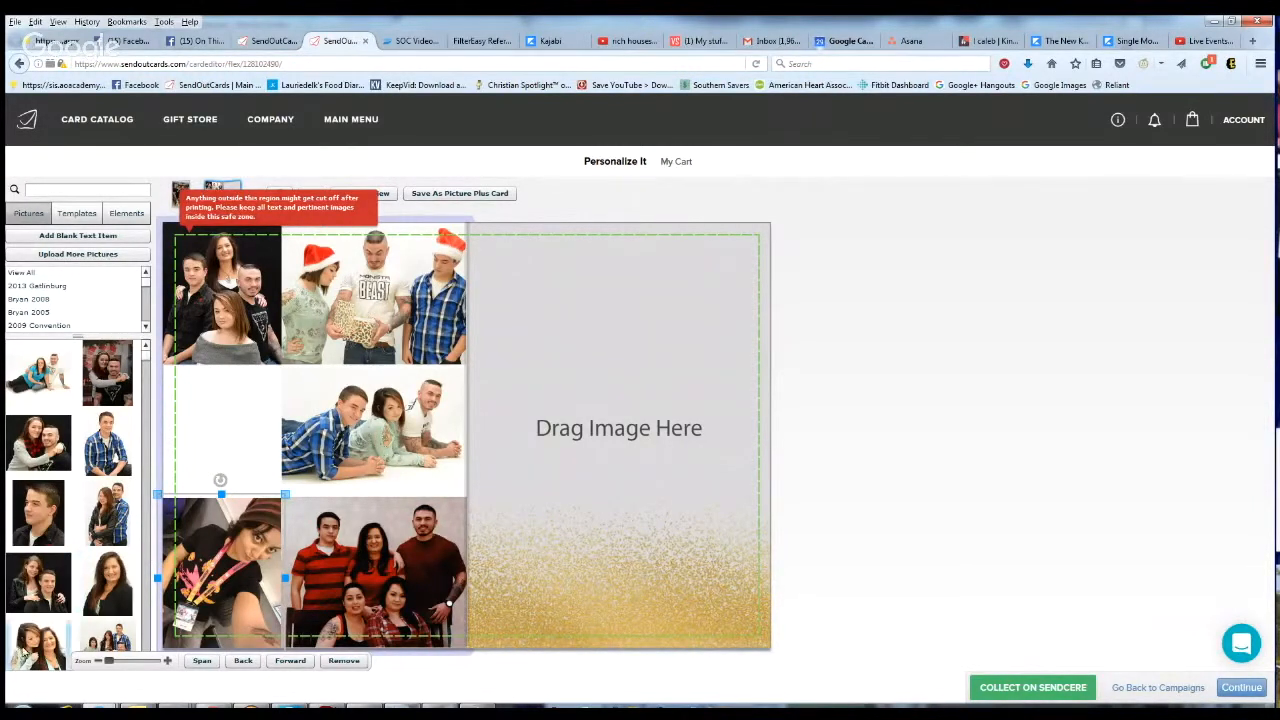
{"action": "left_click", "coordinate": [235, 410]}
{"action": "mouse_move", "coordinate": [235, 410]}
{"action": "left_mouse_down"}
{"action": "mouse_move", "coordinate": [262, 397]}
{"action": "mouse_move", "coordinate": [252, 421]}
{"action": "mouse_move", "coordinate": [253, 395]}
{"action": "left_mouse_up"}
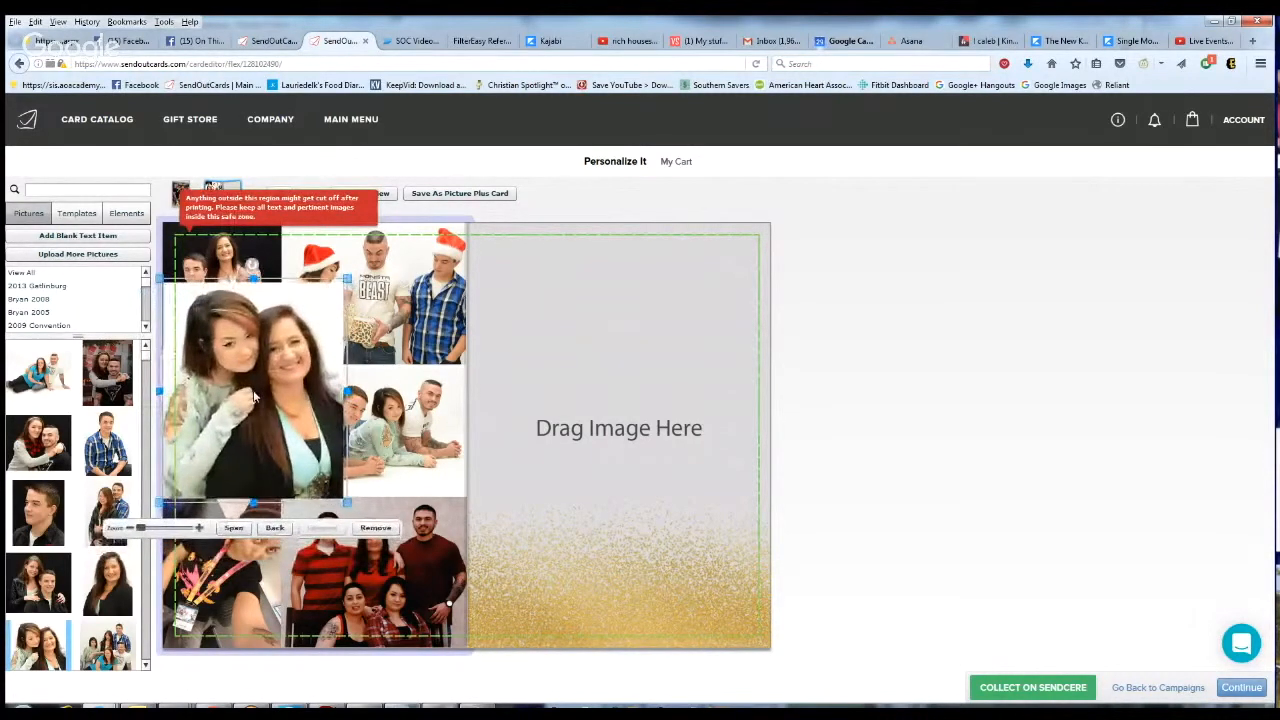
{"action": "left_click_drag", "start_coordinate": [347, 279], "coordinate": [281, 362]}
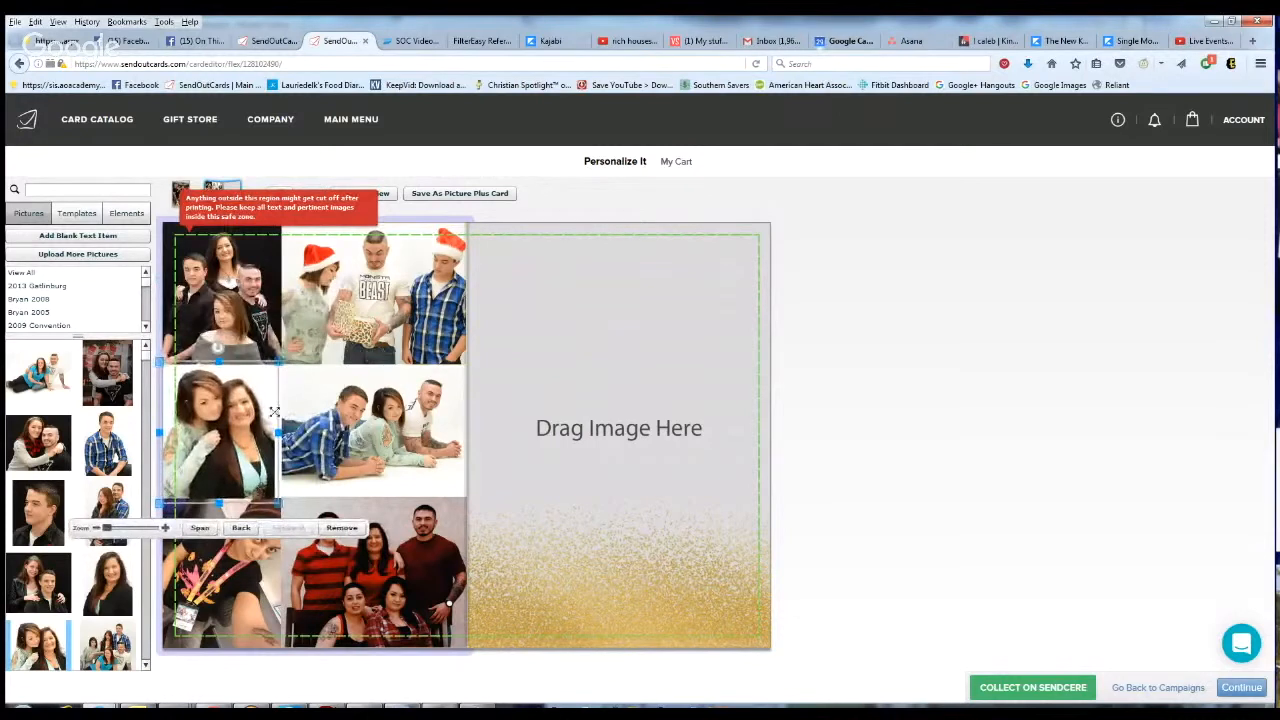
{"action": "left_click_drag", "start_coordinate": [280, 432], "coordinate": [289, 432]}
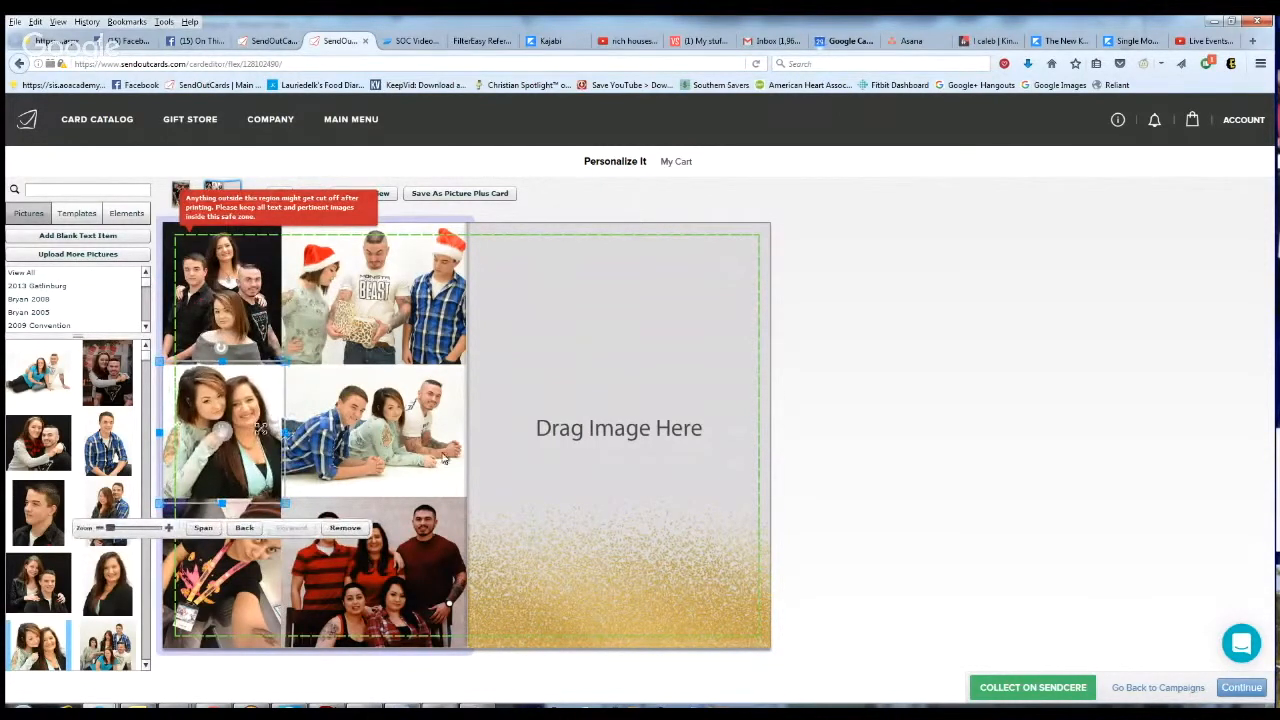
{"action": "left_click", "coordinate": [883, 483]}
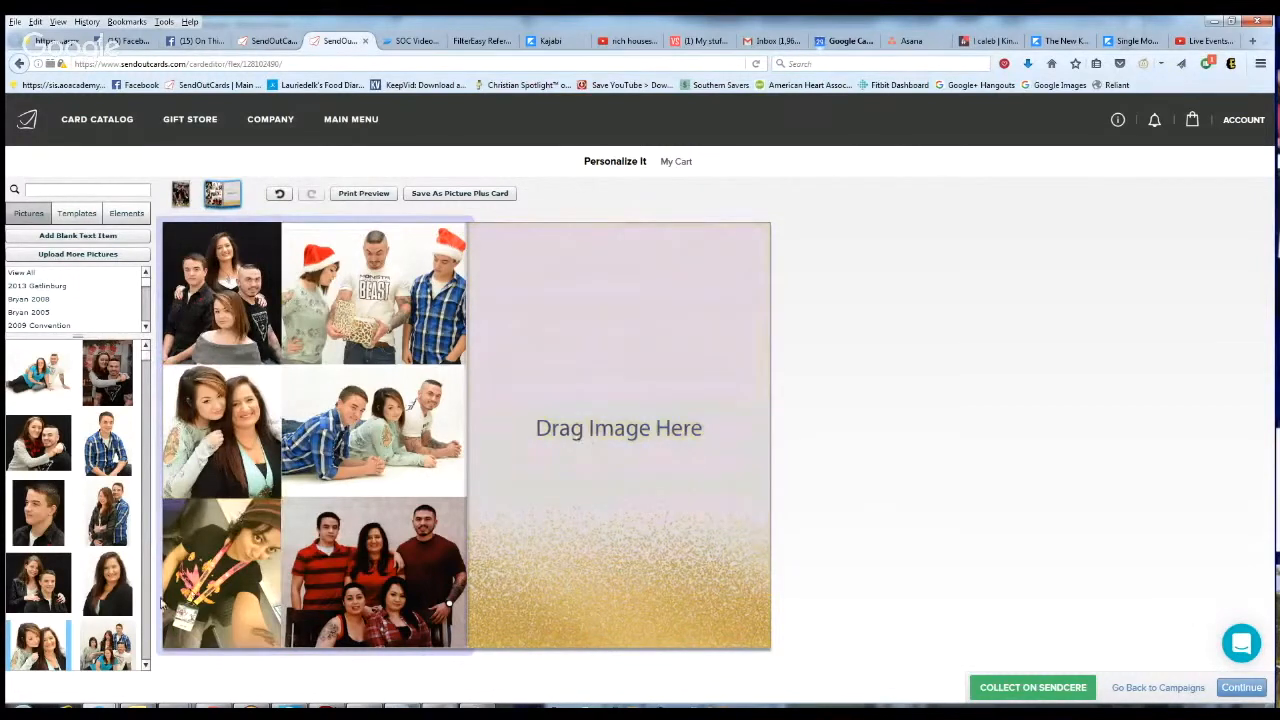
Step: Fill the right inside page's image placeholder with the family group photo taken in front of Christmas stockings
{"action": "scroll", "coordinate": [146, 617], "scroll_direction": "down", "scroll_amount": 3}
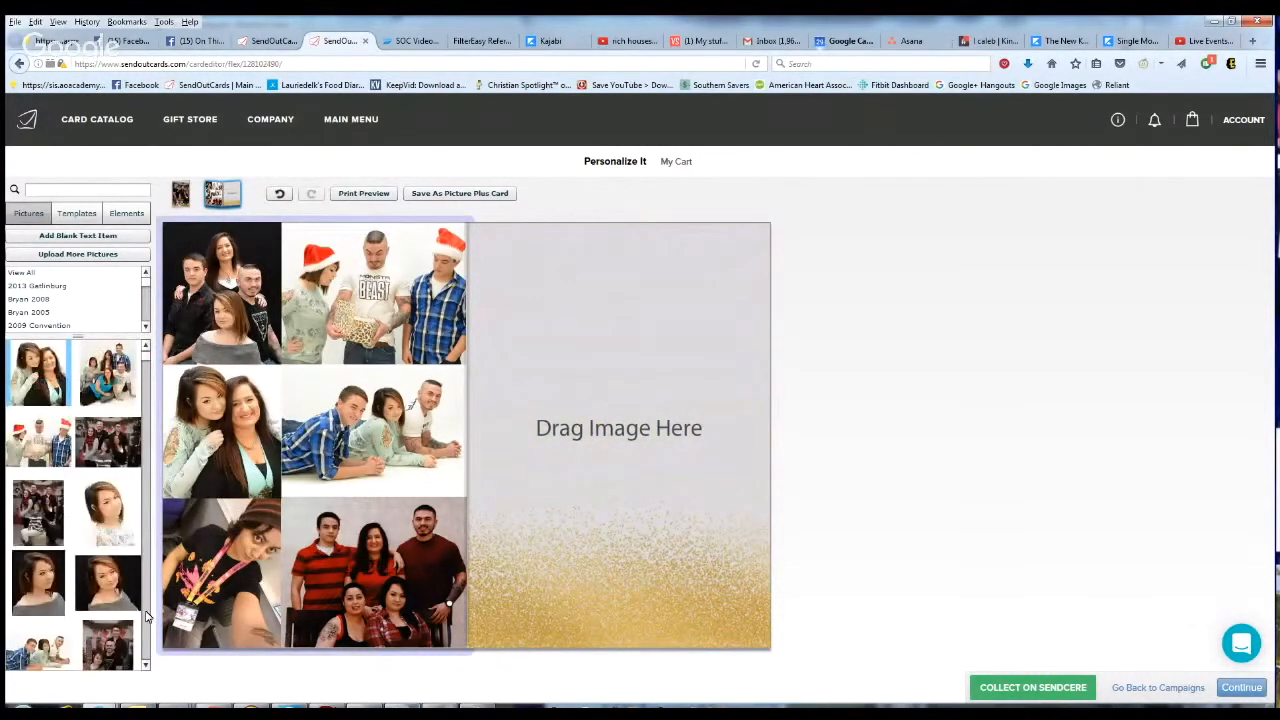
{"action": "scroll", "coordinate": [146, 617], "scroll_direction": "down", "scroll_amount": 3}
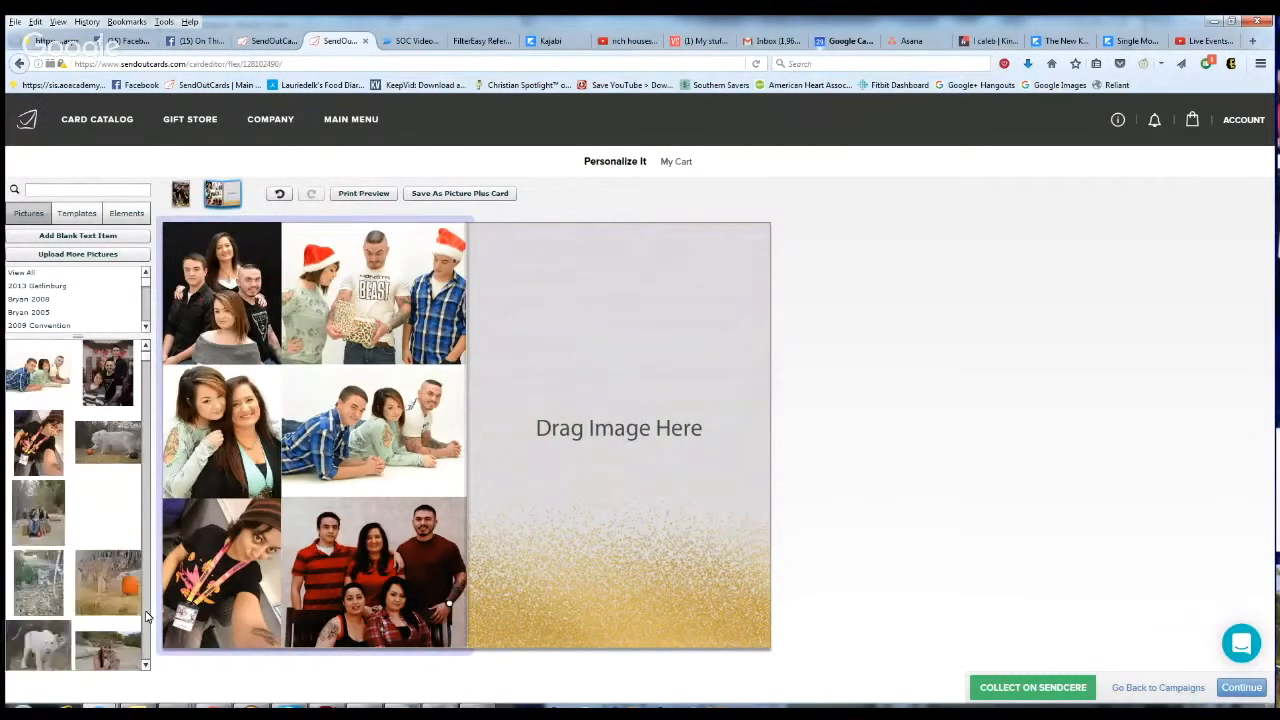
{"action": "scroll", "coordinate": [146, 350], "scroll_direction": "up", "scroll_amount": 3}
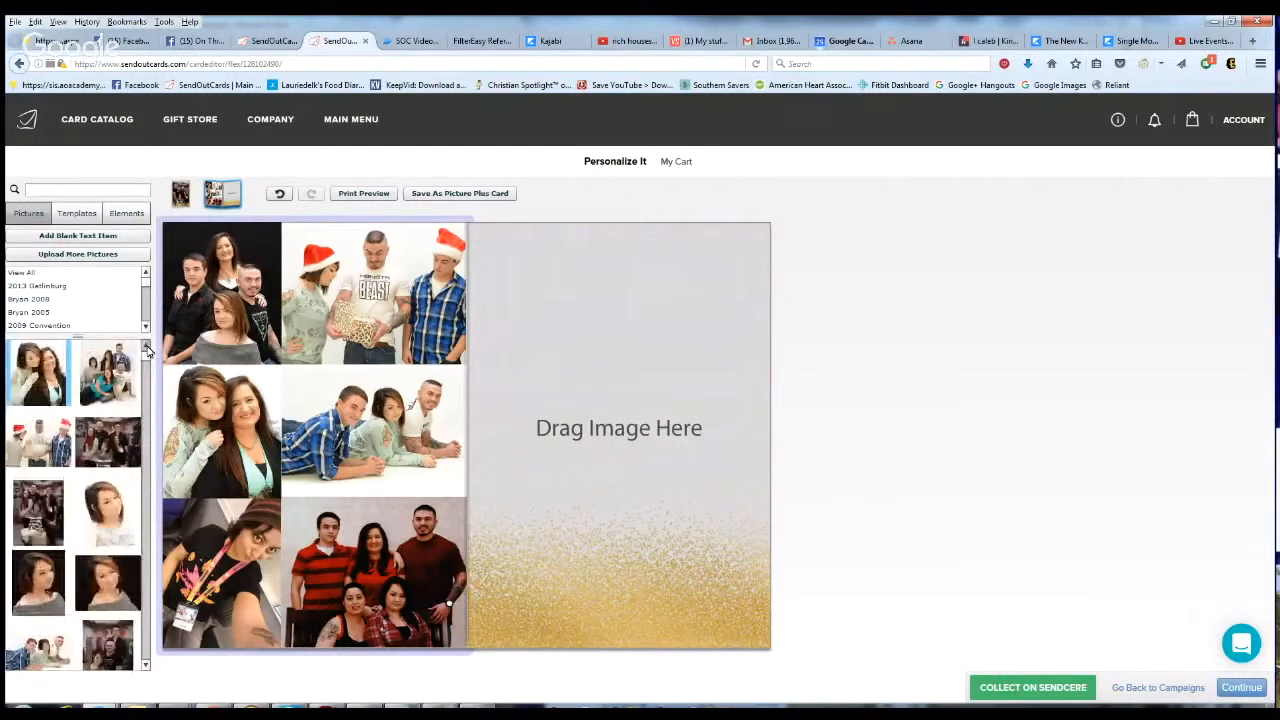
{"action": "left_click", "coordinate": [595, 371]}
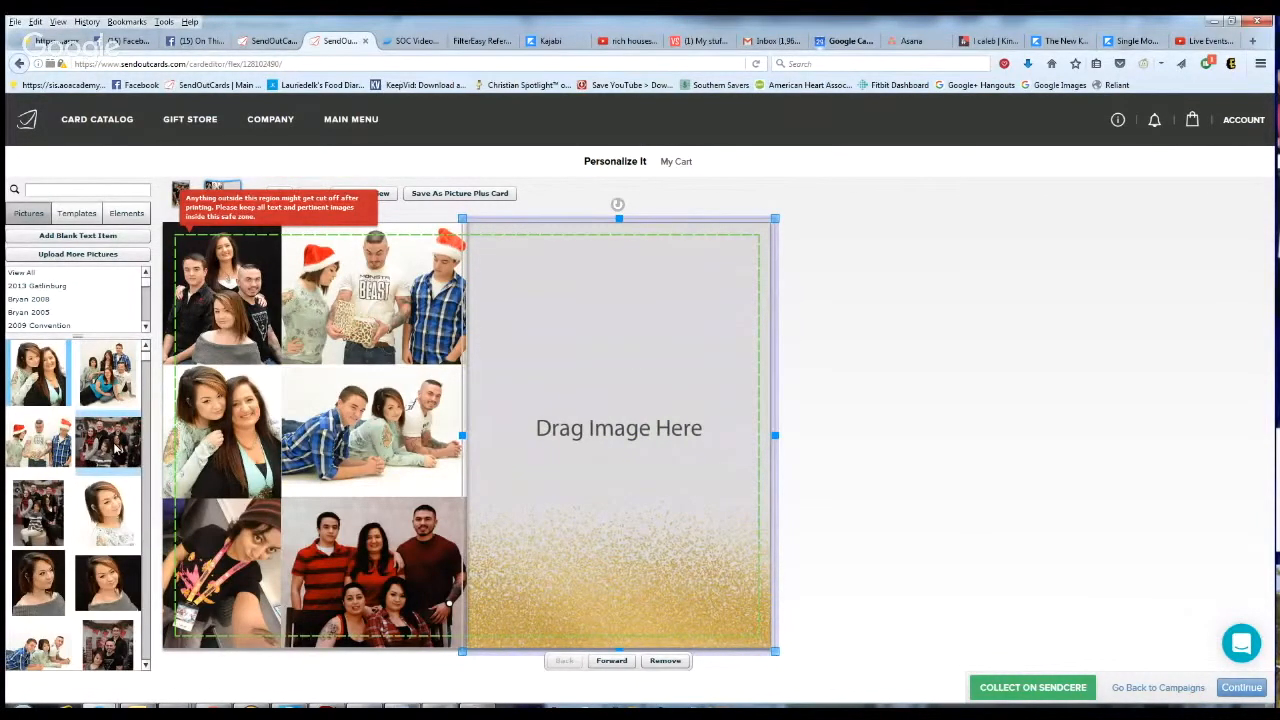
{"action": "left_click_drag", "start_coordinate": [115, 450], "coordinate": [586, 534]}
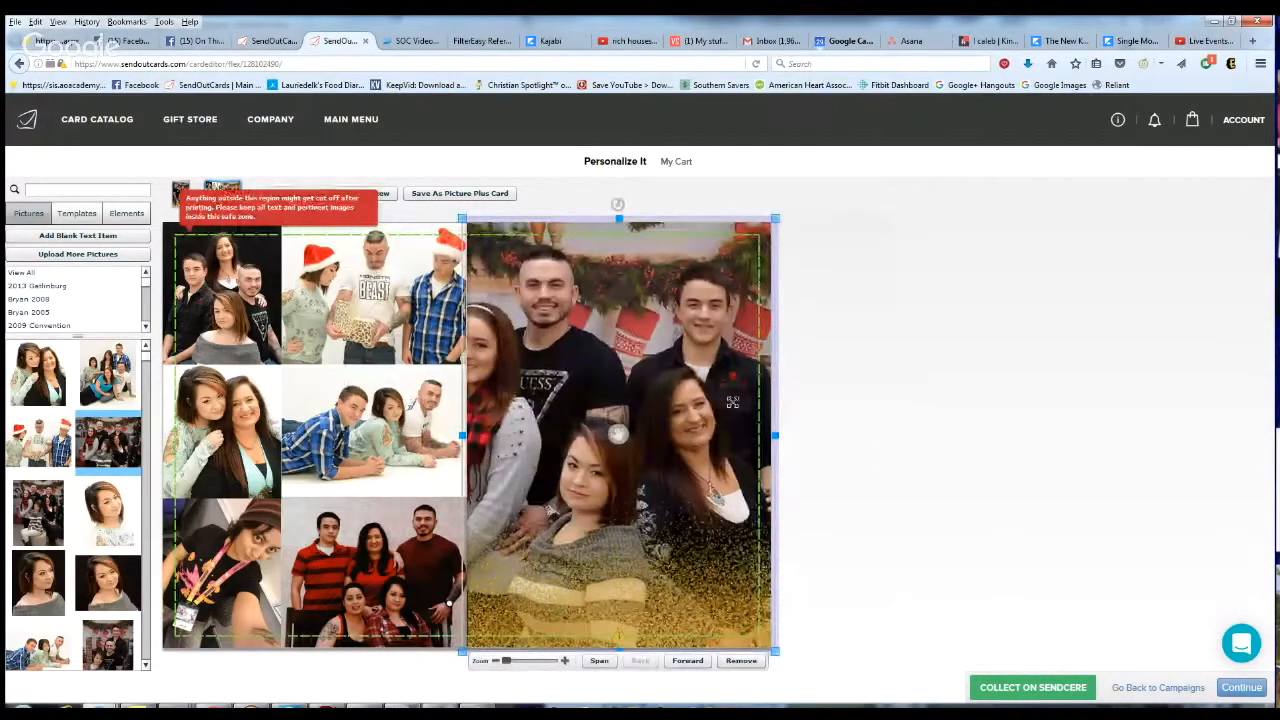
Step: Shrink the Christmas-stocking family photo, widen its frame to show the whole group, and move it to the right page's lower left corner
{"action": "left_click_drag", "start_coordinate": [774, 219], "coordinate": [689, 350]}
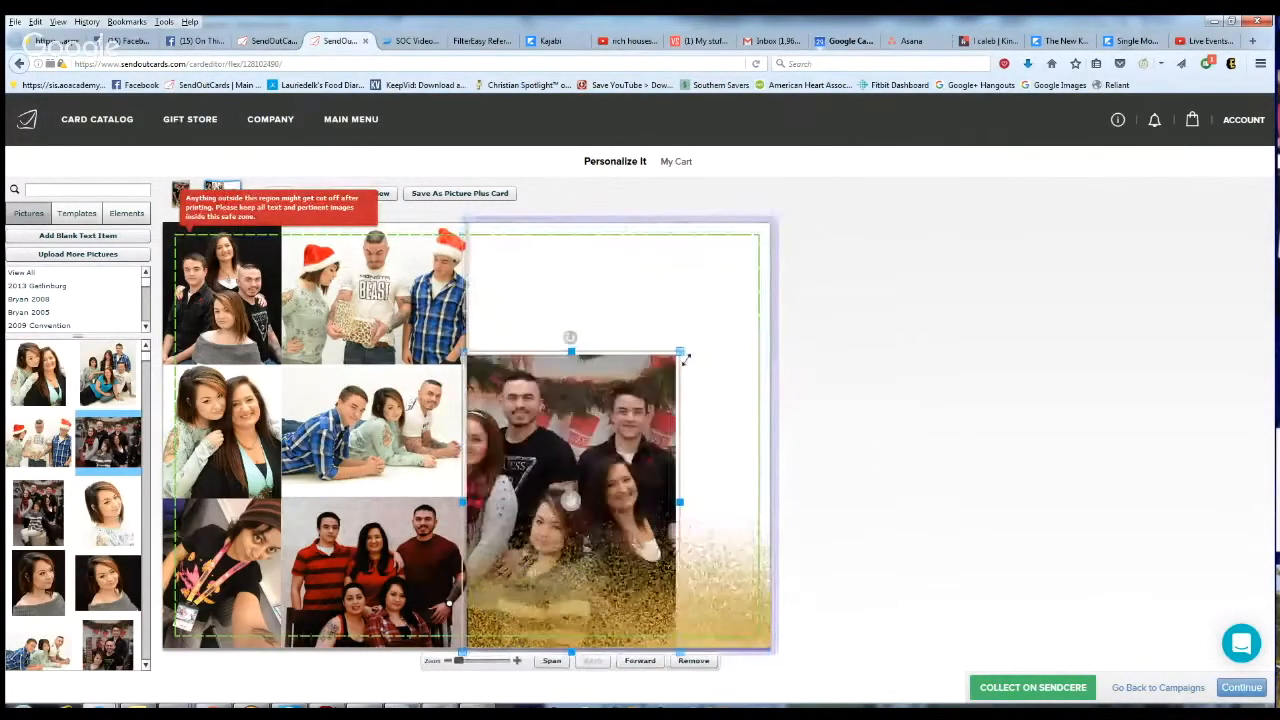
{"action": "left_click_drag", "start_coordinate": [599, 447], "coordinate": [652, 403]}
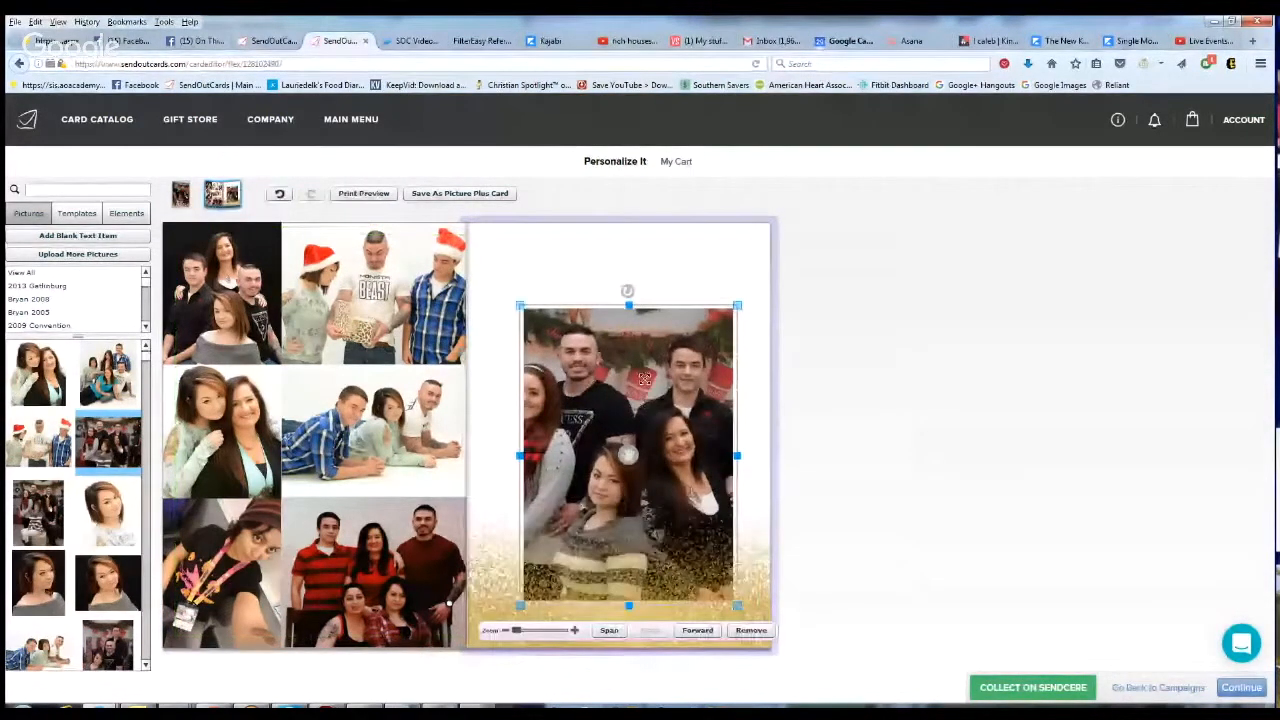
{"action": "left_click_drag", "start_coordinate": [740, 306], "coordinate": [646, 432]}
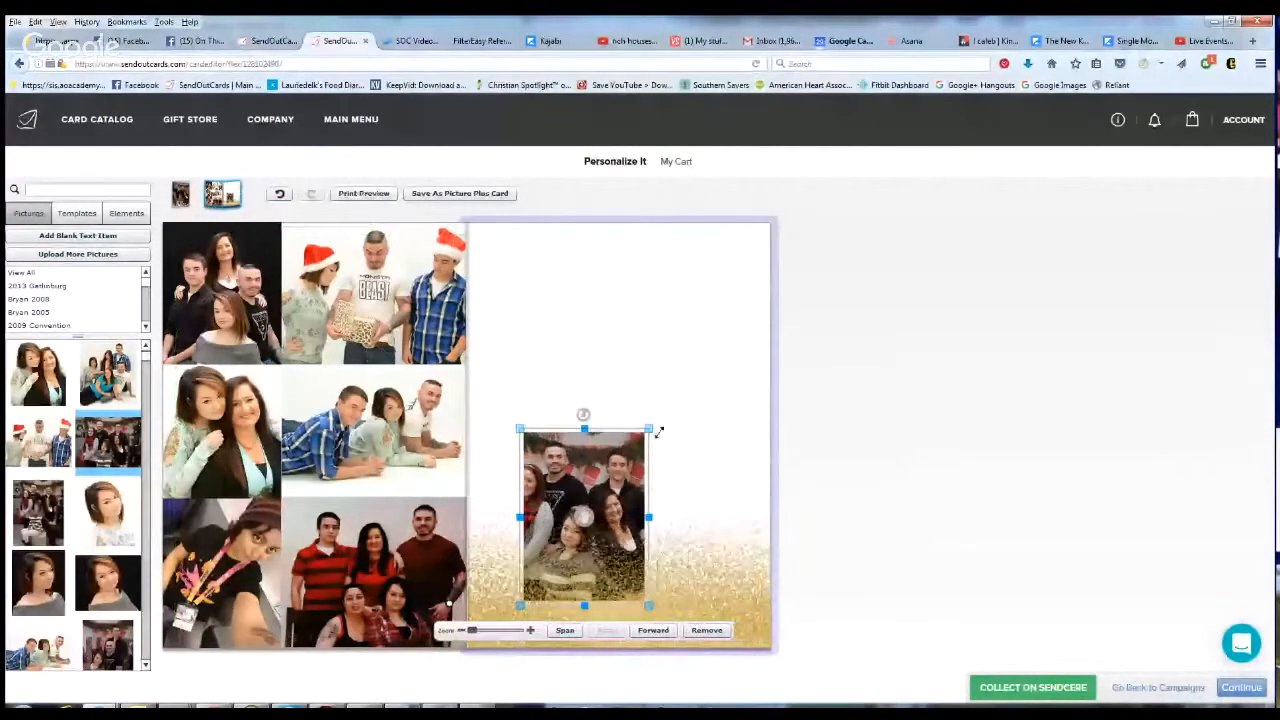
{"action": "left_click_drag", "start_coordinate": [583, 475], "coordinate": [551, 501]}
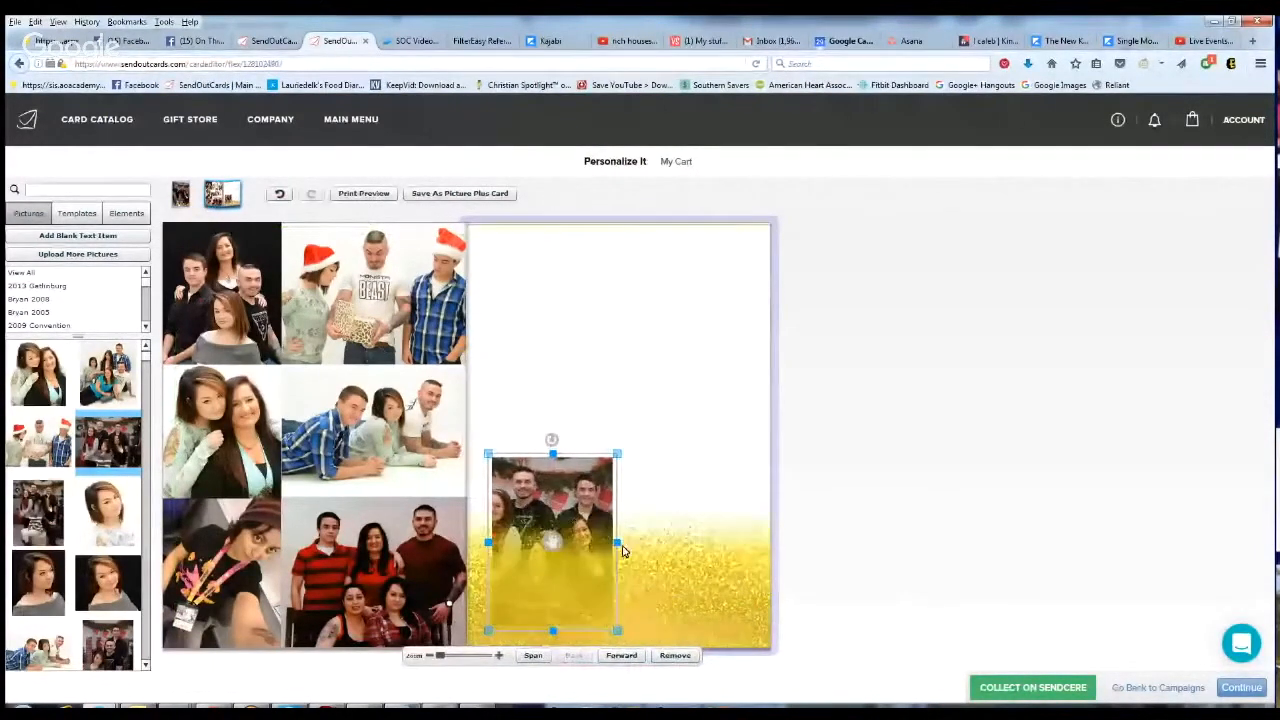
{"action": "left_click_drag", "start_coordinate": [615, 542], "coordinate": [762, 542]}
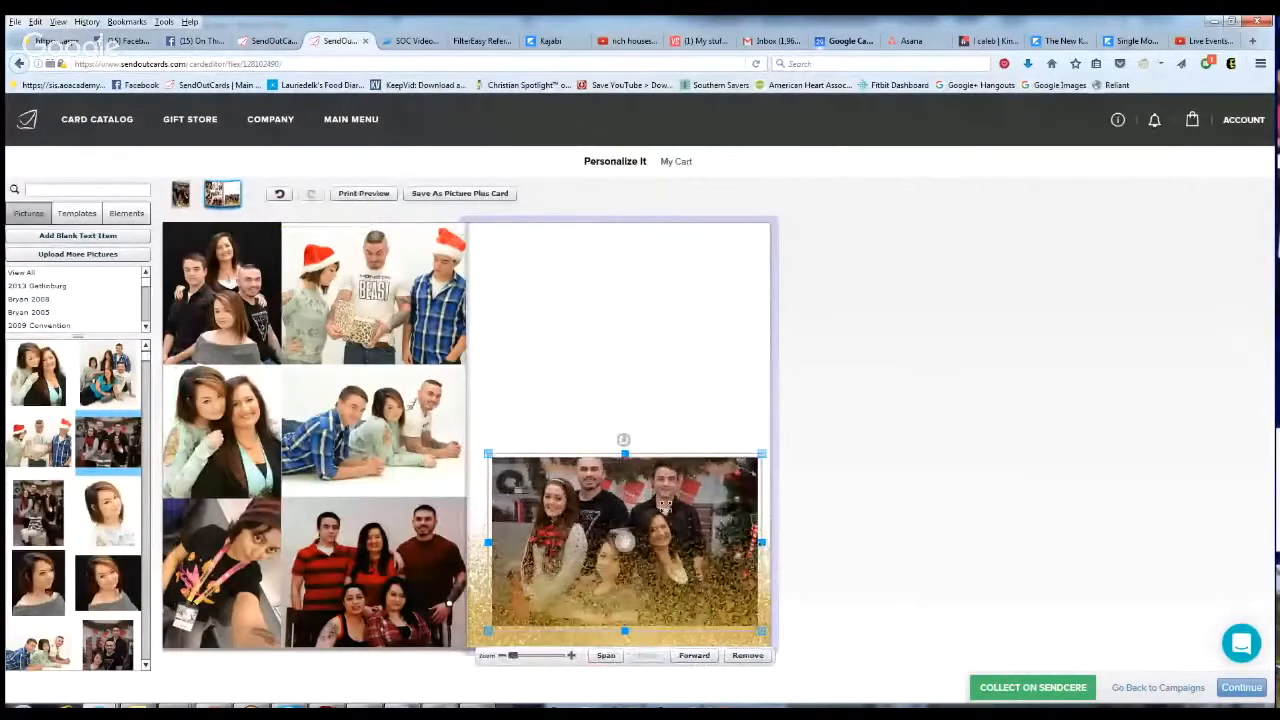
{"action": "left_click_drag", "start_coordinate": [656, 488], "coordinate": [630, 511]}
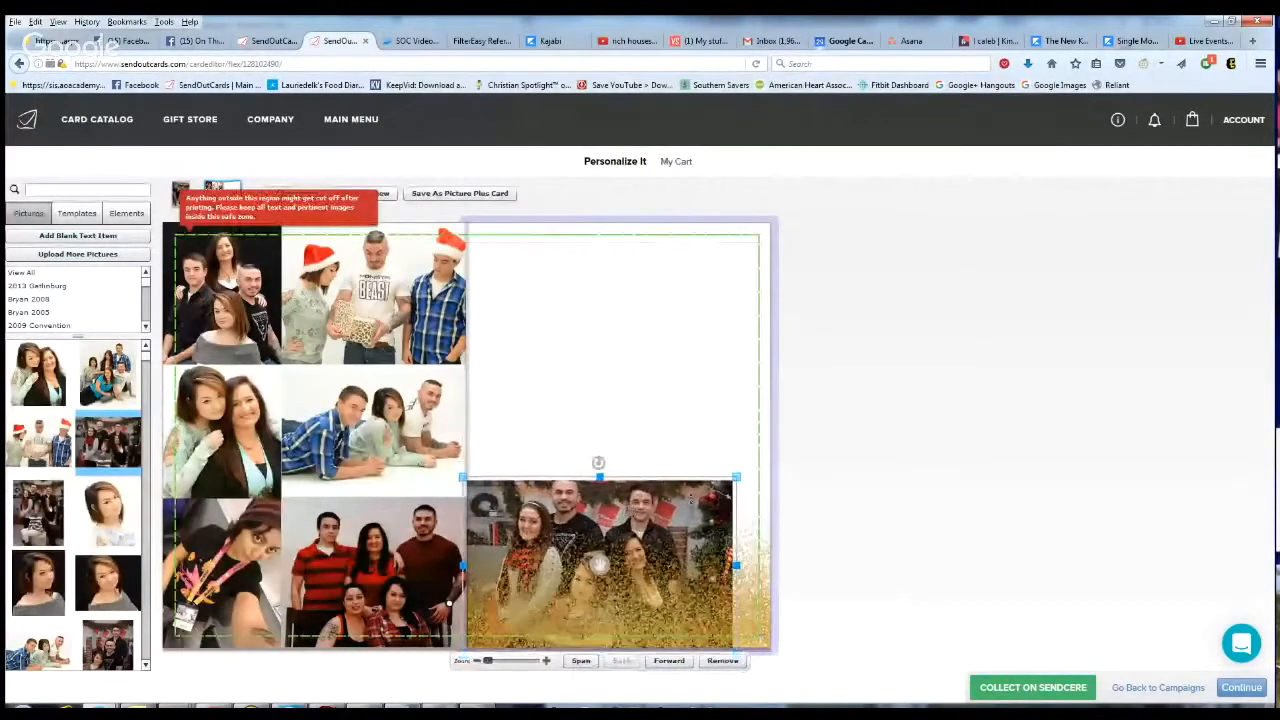
Step: Enlarge the Christmas-stocking family photo to span the right page's full width, heighten its frame, and nudge it down past the bottom edge
{"action": "left_click_drag", "start_coordinate": [737, 476], "coordinate": [770, 450]}
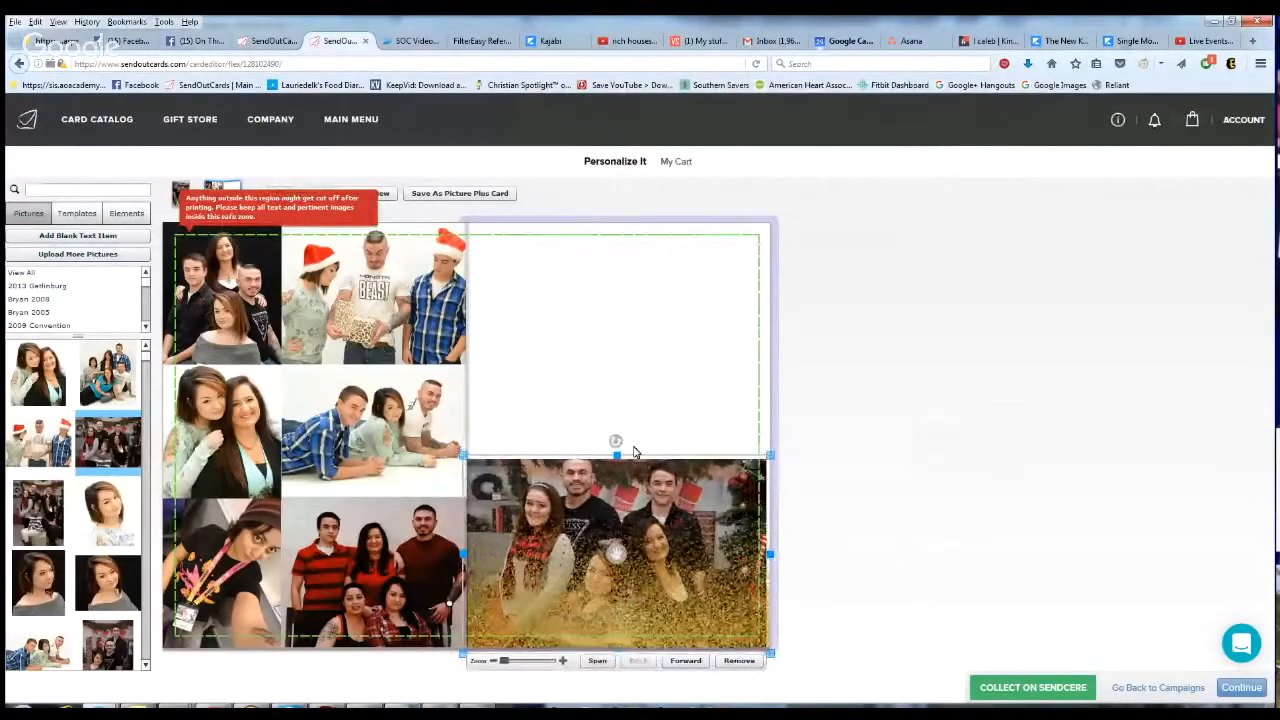
{"action": "left_click_drag", "start_coordinate": [616, 455], "coordinate": [618, 431]}
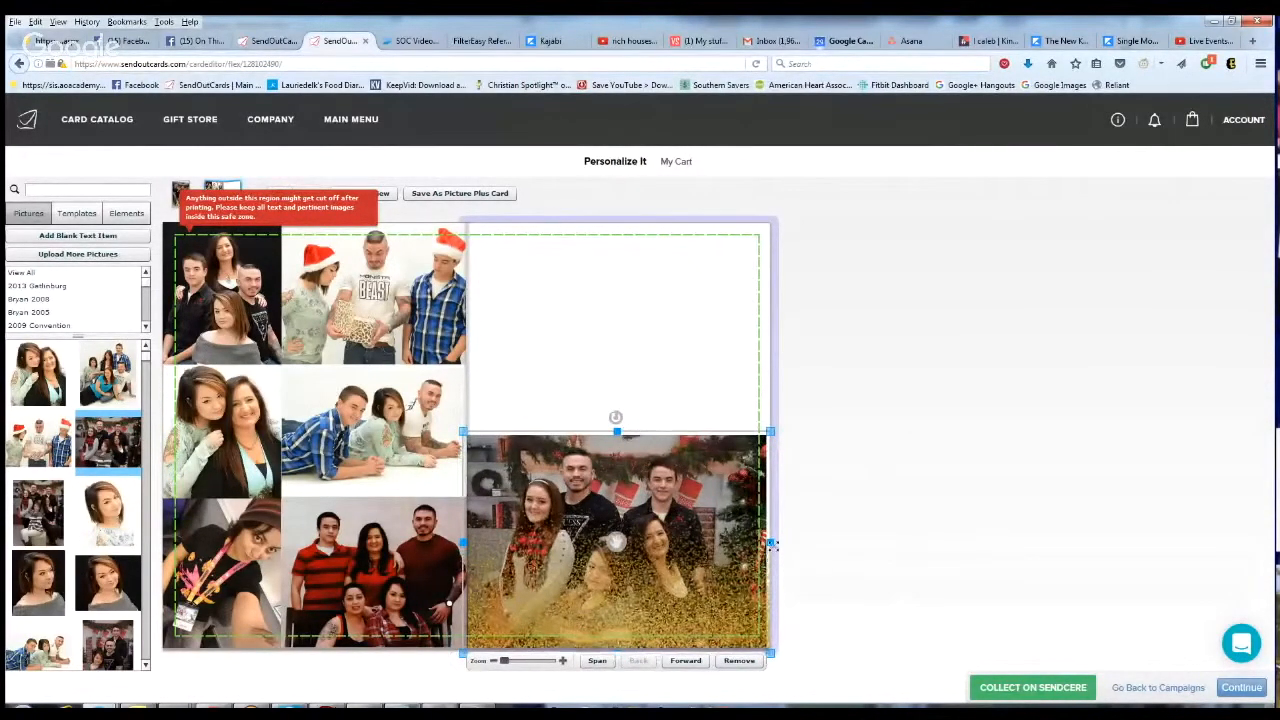
{"action": "left_click_drag", "start_coordinate": [771, 544], "coordinate": [777, 543]}
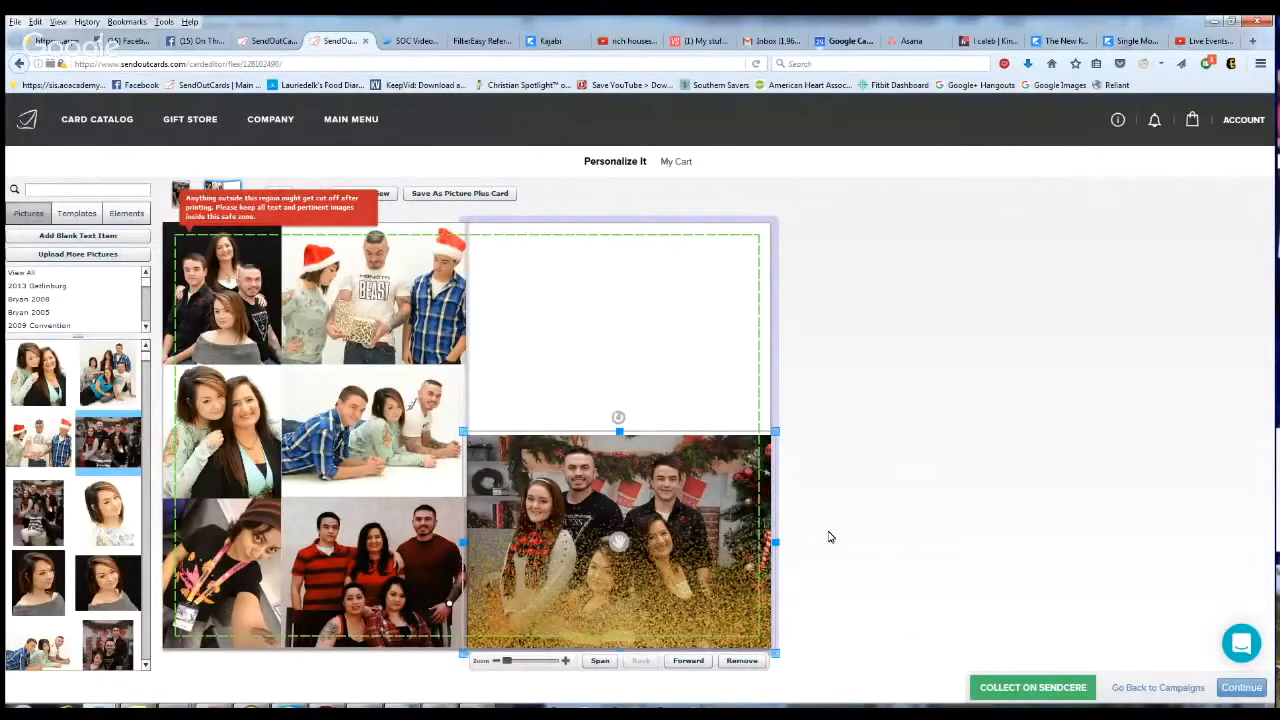
{"action": "left_click_drag", "start_coordinate": [738, 508], "coordinate": [738, 516]}
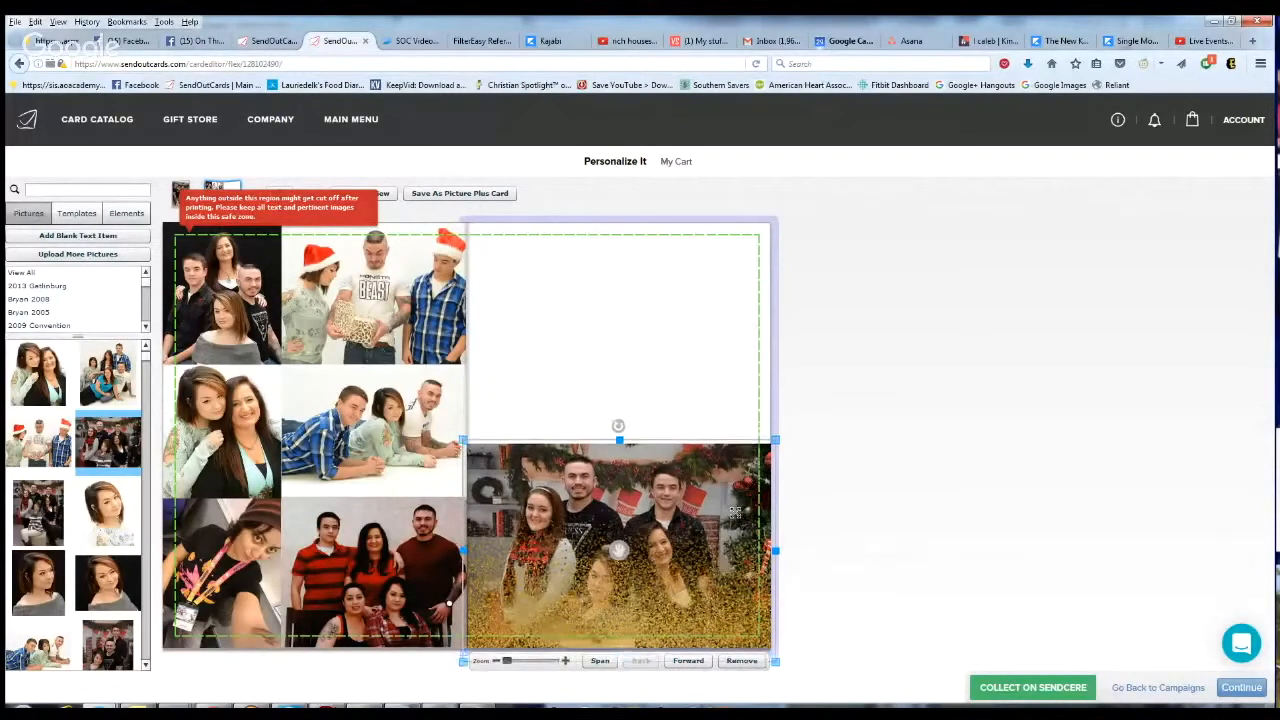
{"action": "left_click", "coordinate": [864, 614]}
Step: Turn the gold-glitter overlay upside down so the glitter falls from the top edge, and resize it to cover the whole right page
{"action": "left_click", "coordinate": [709, 610]}
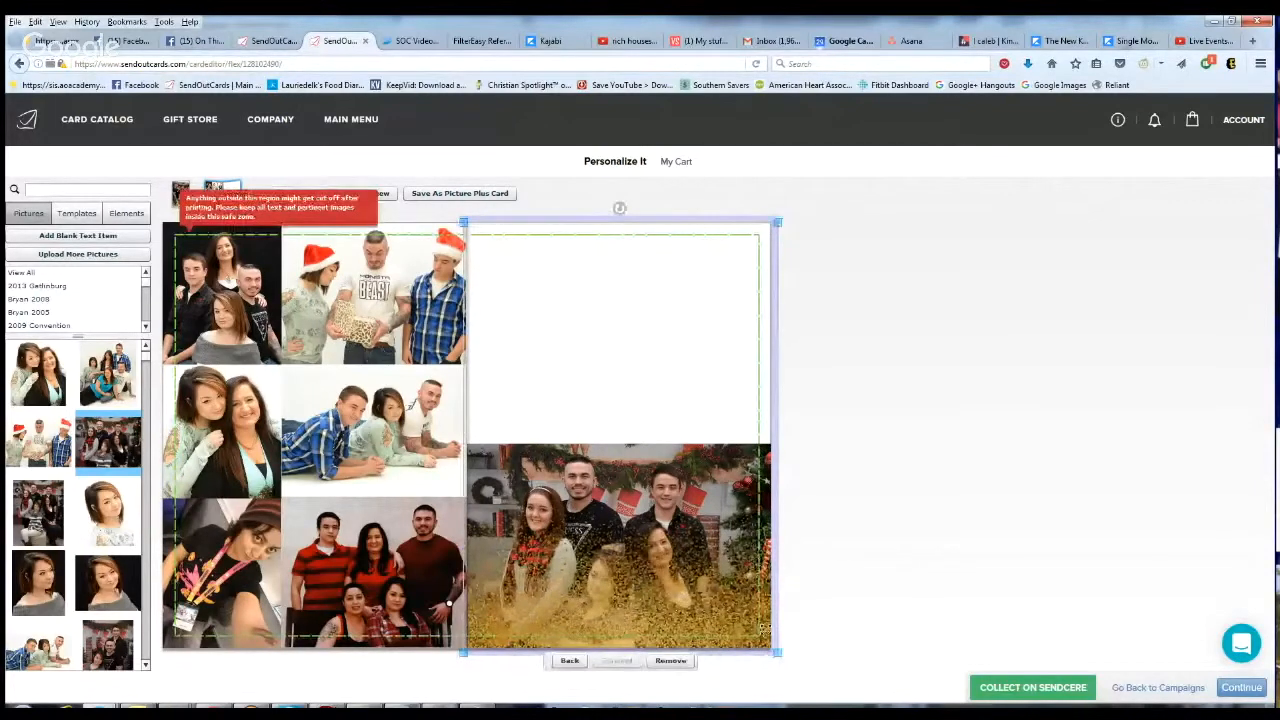
{"action": "left_click_drag", "start_coordinate": [777, 652], "coordinate": [642, 349]}
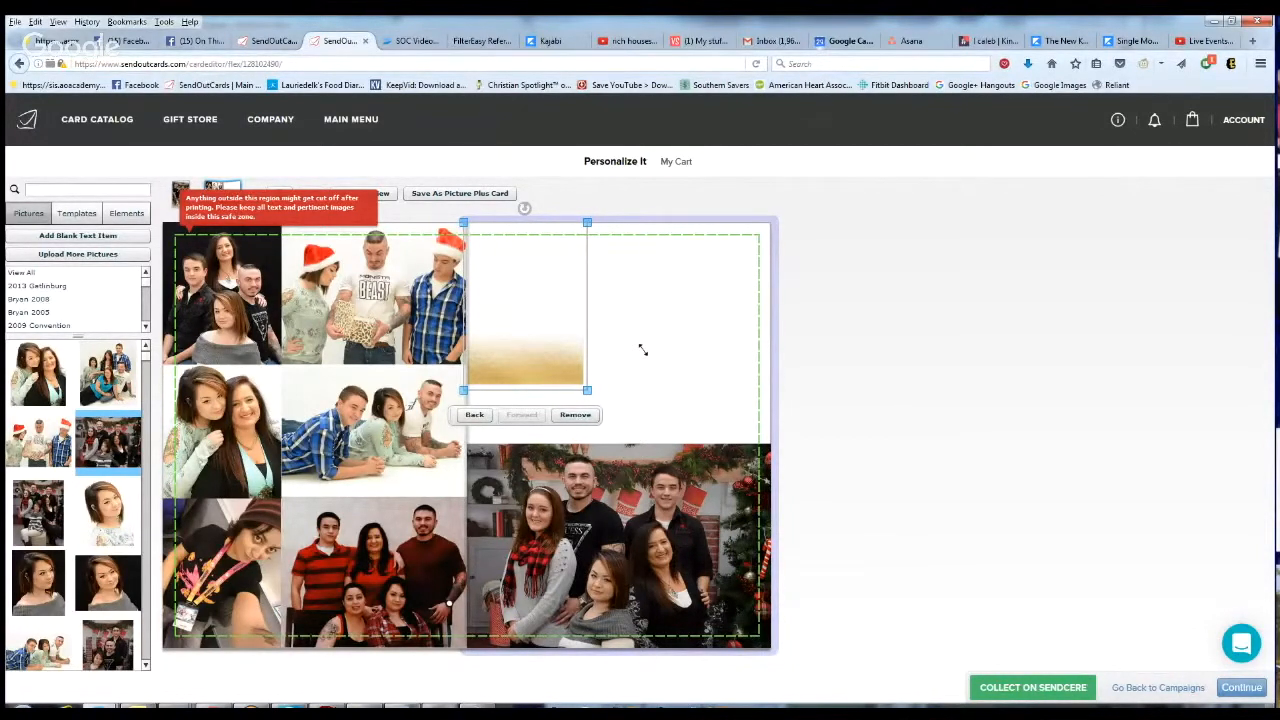
{"action": "left_click", "coordinate": [643, 350]}
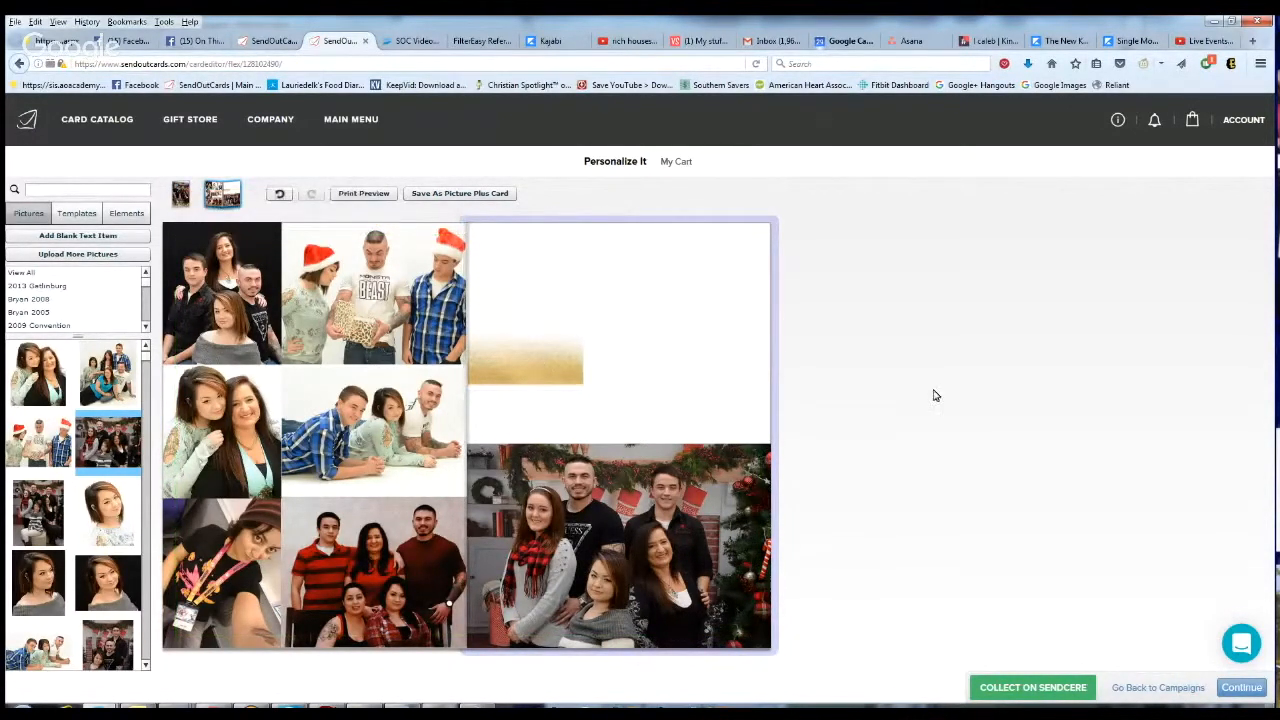
{"action": "left_click", "coordinate": [524, 356]}
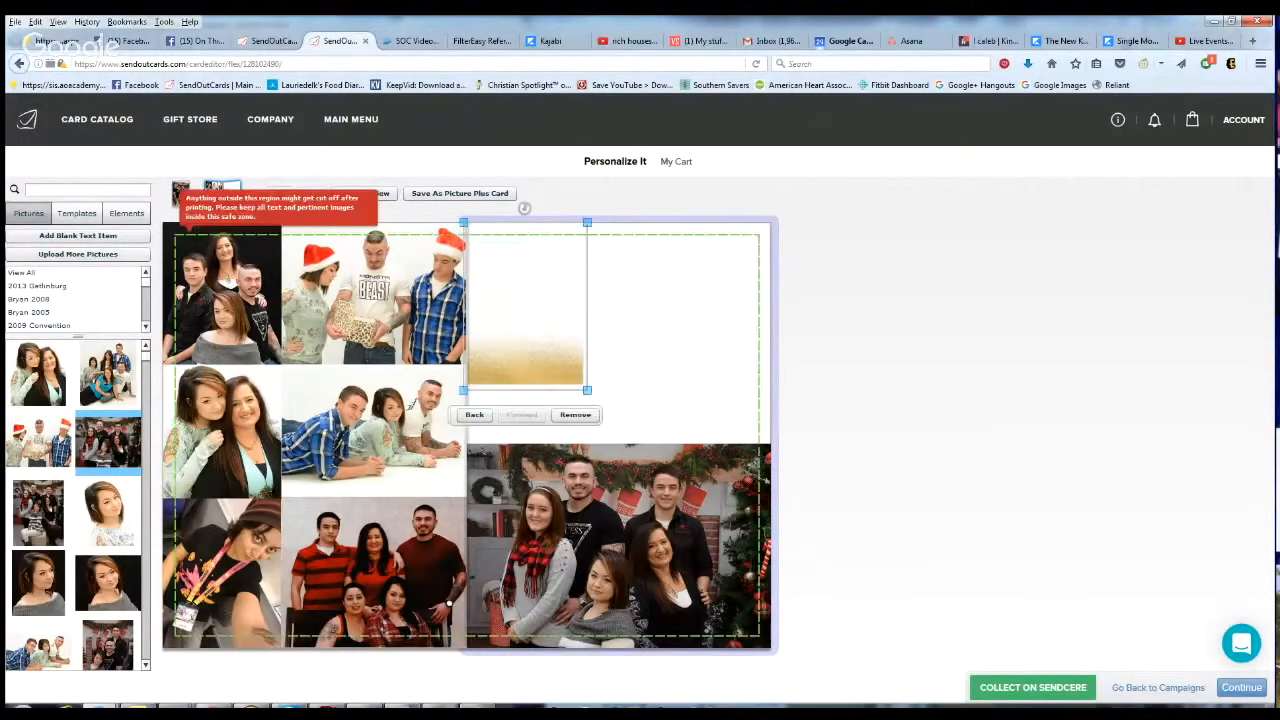
{"action": "left_click_drag", "start_coordinate": [525, 206], "coordinate": [525, 402]}
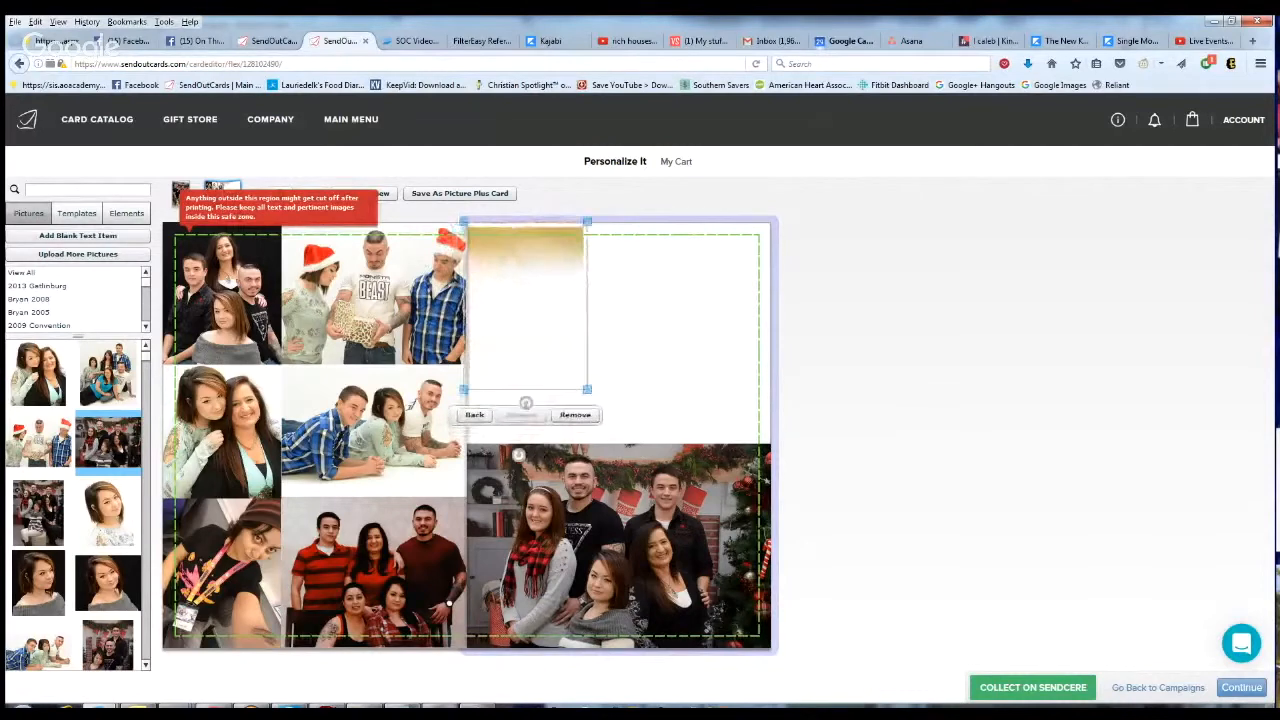
{"action": "left_click_drag", "start_coordinate": [509, 266], "coordinate": [509, 260]}
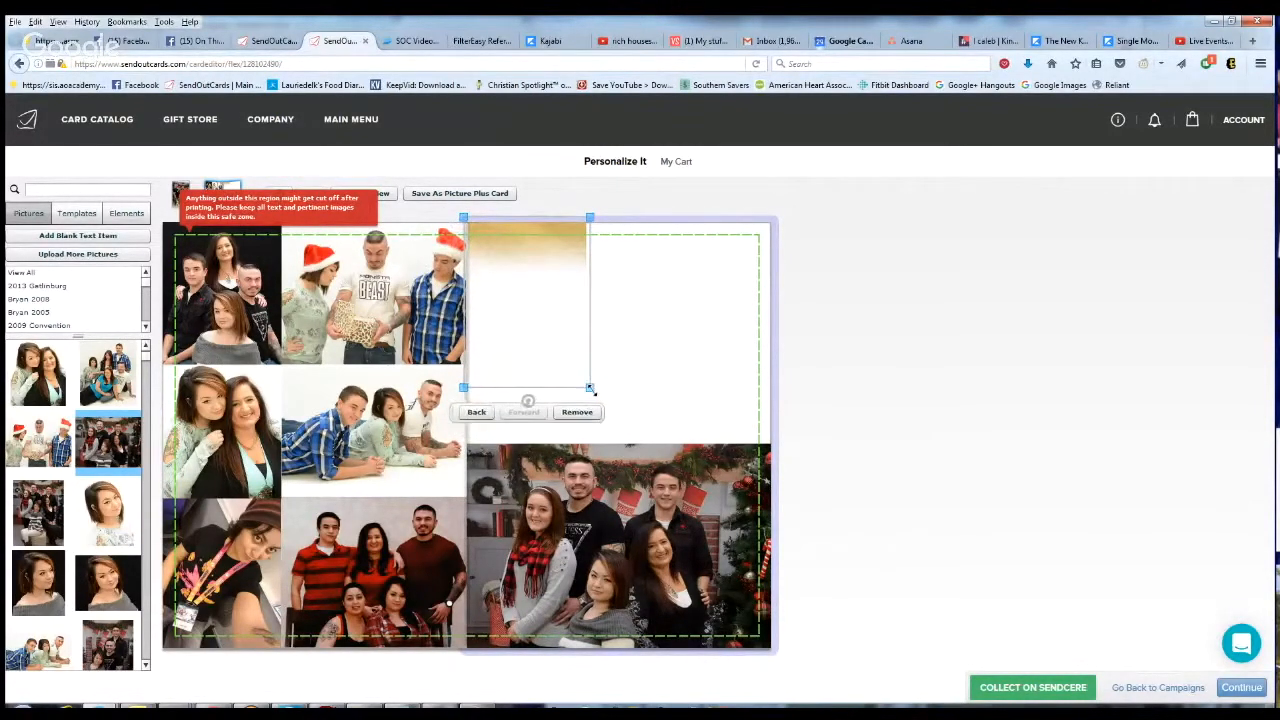
{"action": "left_click_drag", "start_coordinate": [588, 384], "coordinate": [802, 627]}
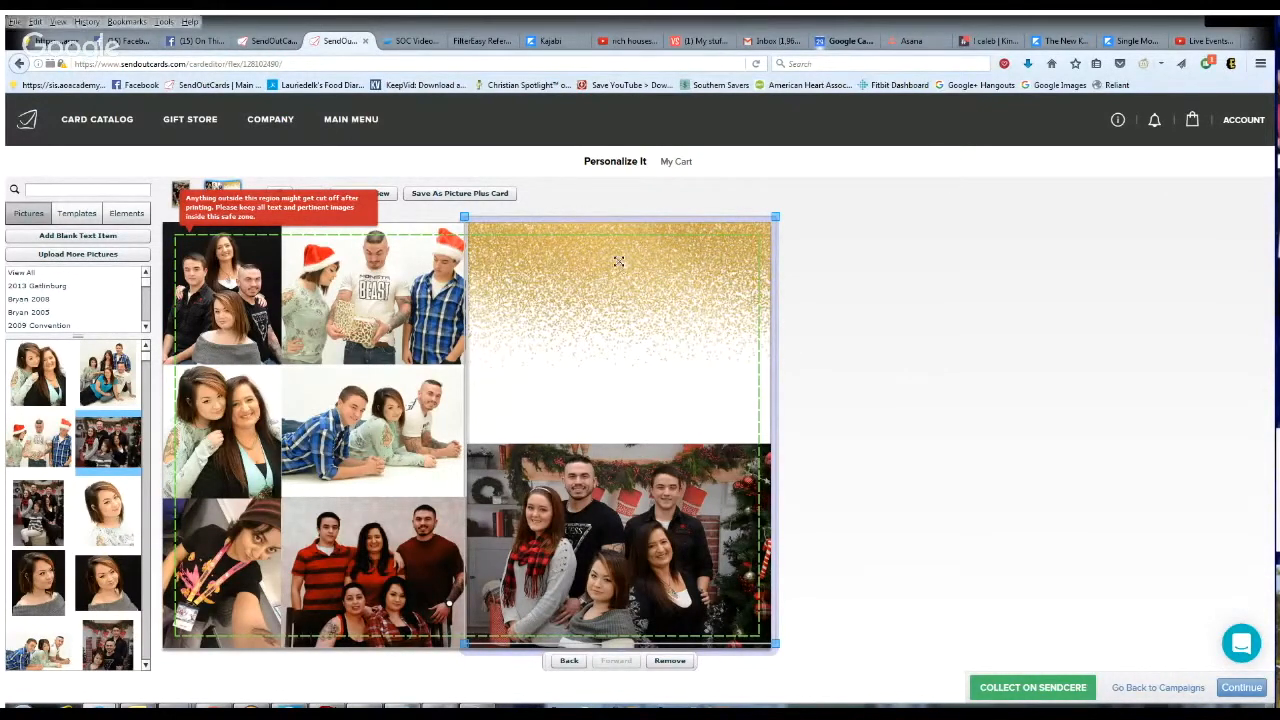
Step: Add a blank text item to the right page and stretch it across the area above the family photo
{"action": "left_click", "coordinate": [85, 236]}
{"action": "left_click_drag", "start_coordinate": [594, 374], "coordinate": [529, 277]}
{"action": "left_click_drag", "start_coordinate": [633, 340], "coordinate": [758, 355]}
{"action": "left_click", "coordinate": [886, 406]}
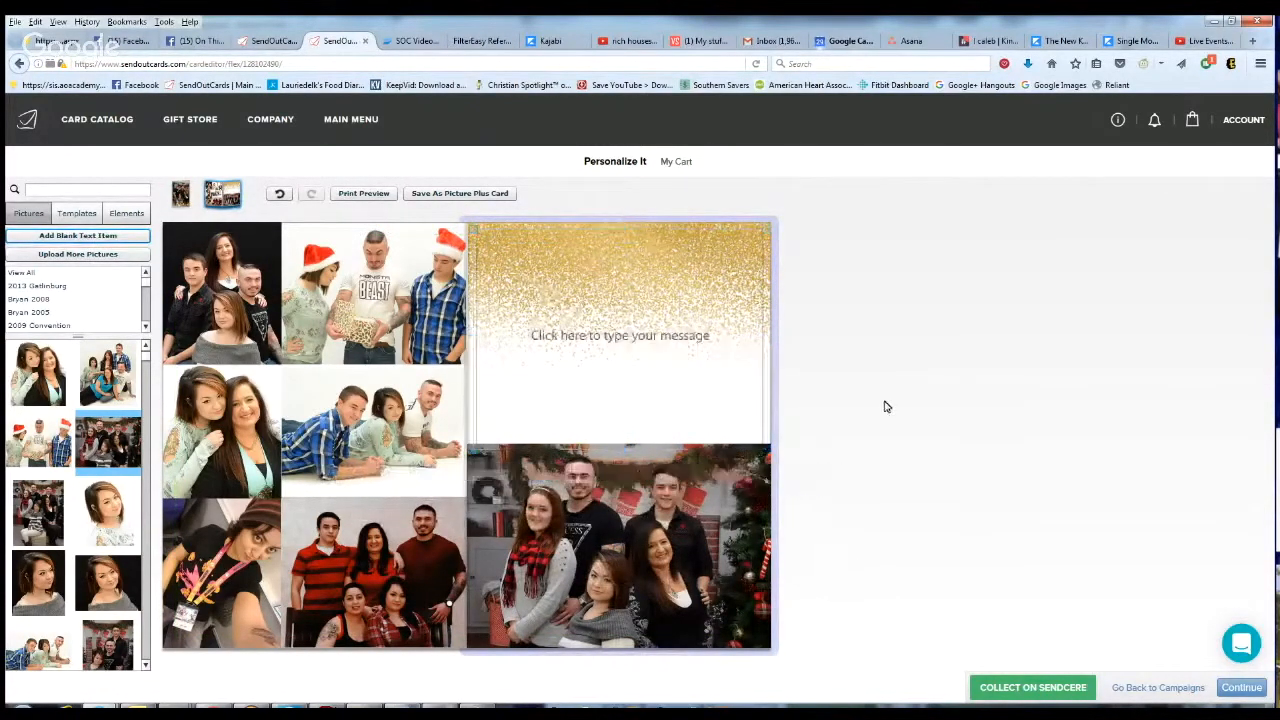
Step: Move the Christmas-stocking family photo down and crop its top edge to leave more room for the message
{"action": "left_click", "coordinate": [651, 463]}
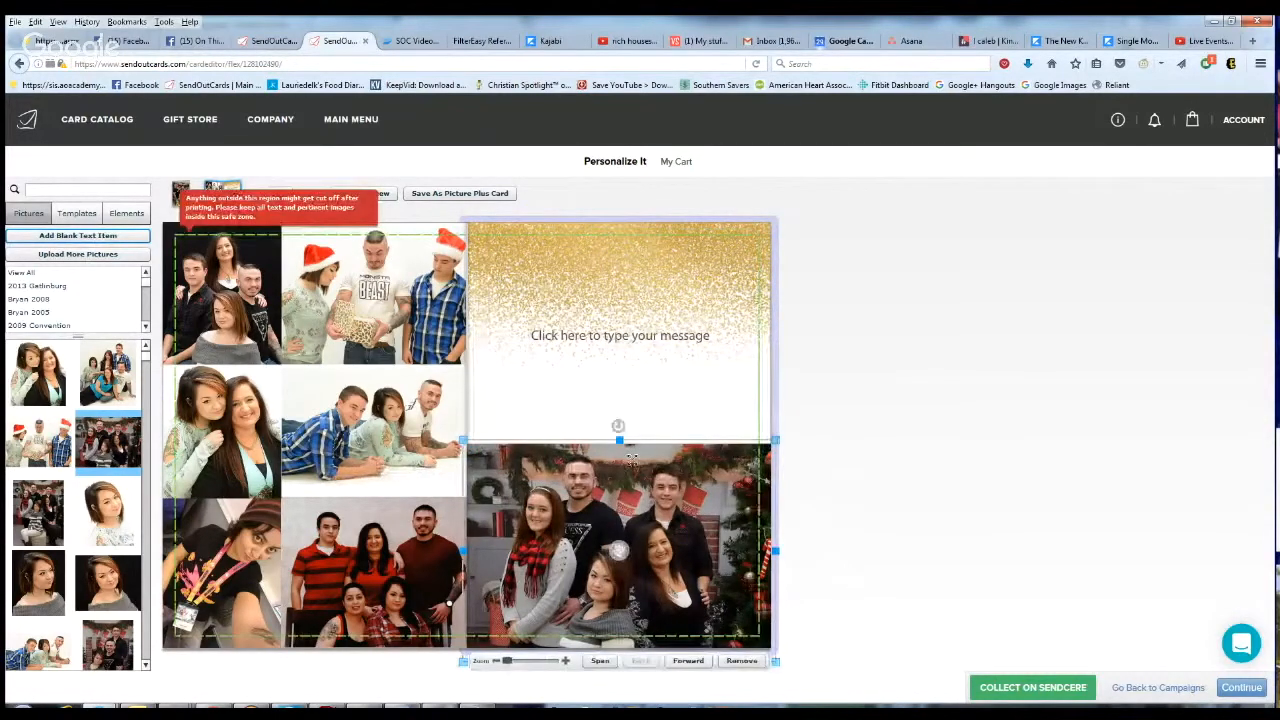
{"action": "left_click_drag", "start_coordinate": [768, 503], "coordinate": [770, 519]}
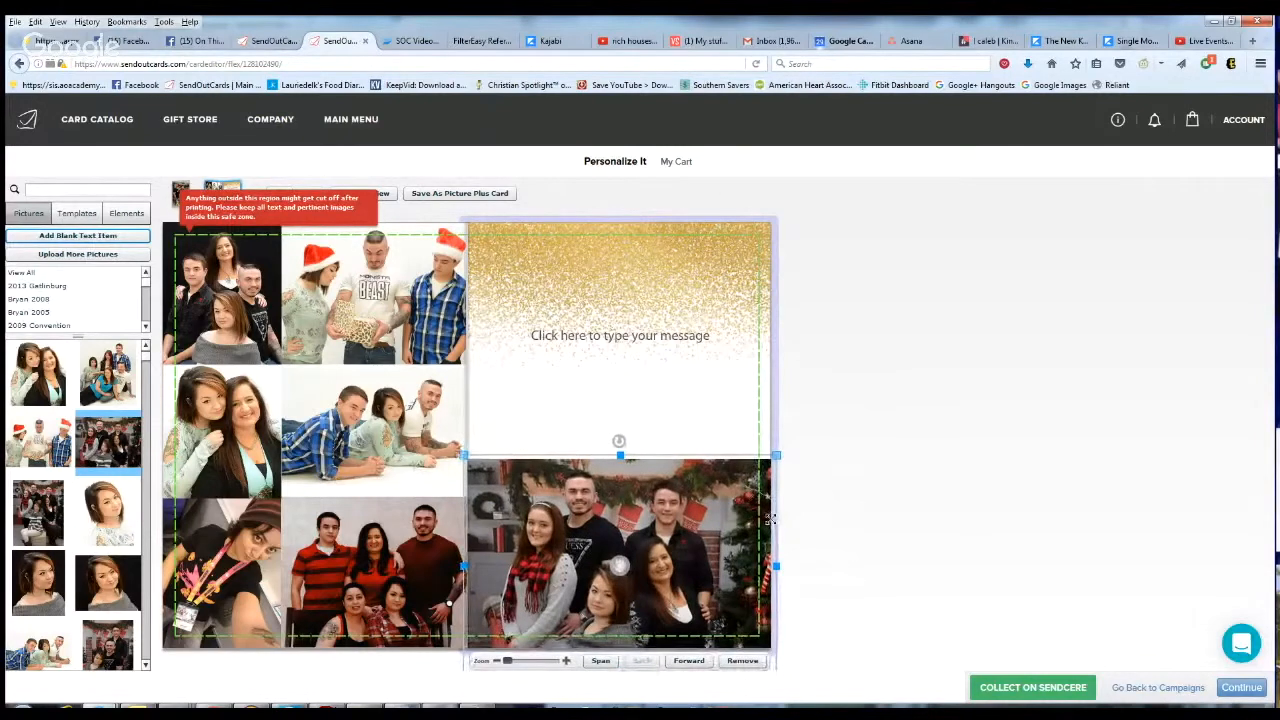
{"action": "left_click_drag", "start_coordinate": [619, 455], "coordinate": [620, 467]}
{"action": "left_click", "coordinate": [869, 517]}
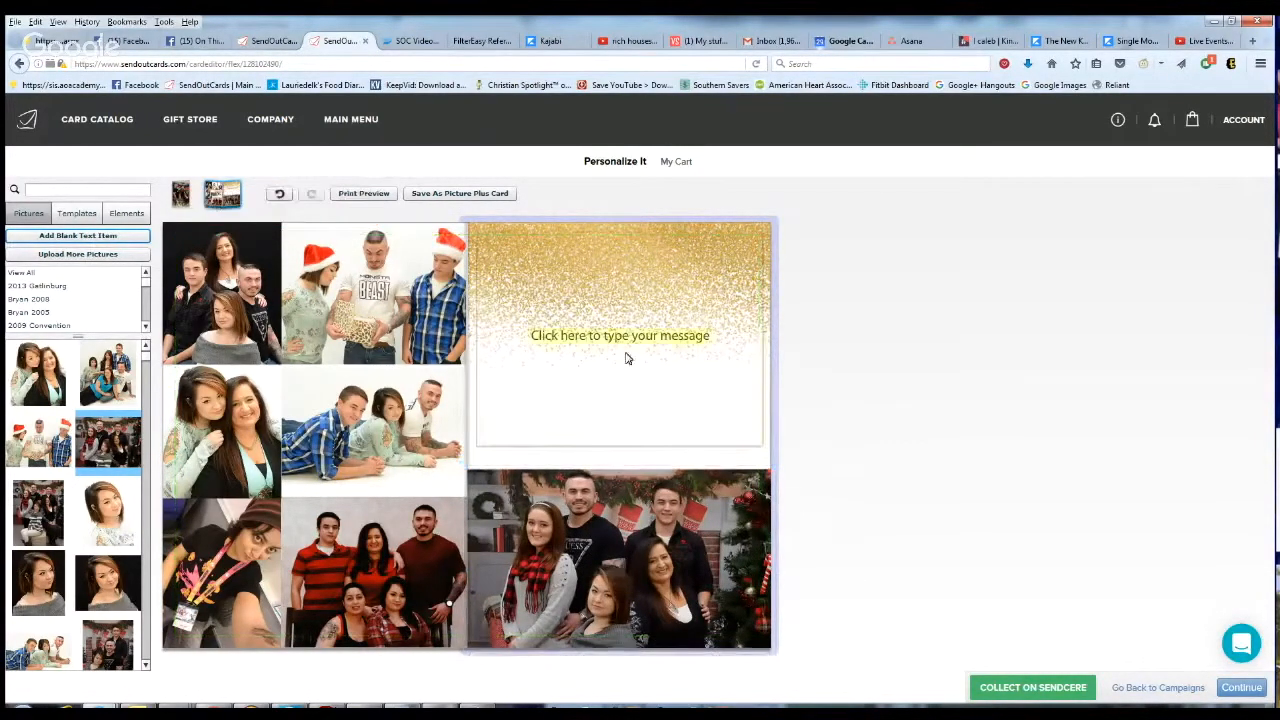
Step: Extend the message box down to the family photo and set its text to the Rebekah Pro font at size 12
{"action": "left_click", "coordinate": [626, 355]}
{"action": "left_click_drag", "start_coordinate": [620, 450], "coordinate": [620, 467]}
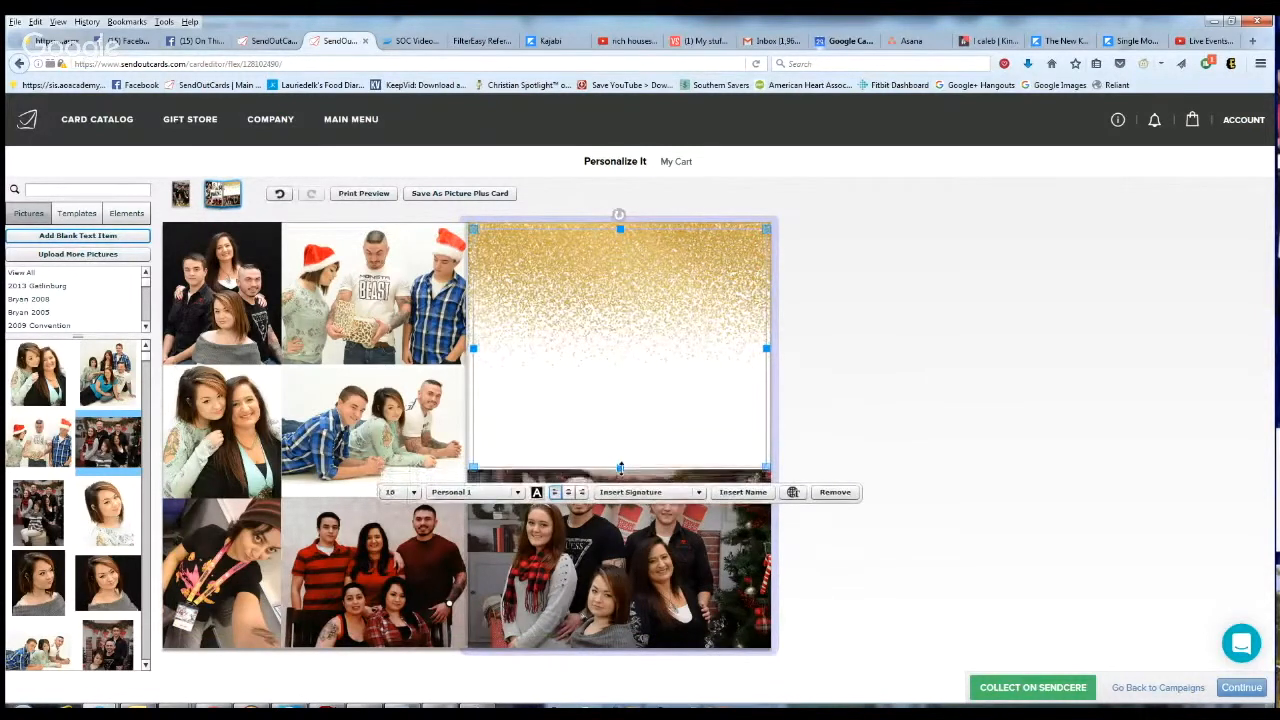
{"action": "left_click", "coordinate": [517, 492]}
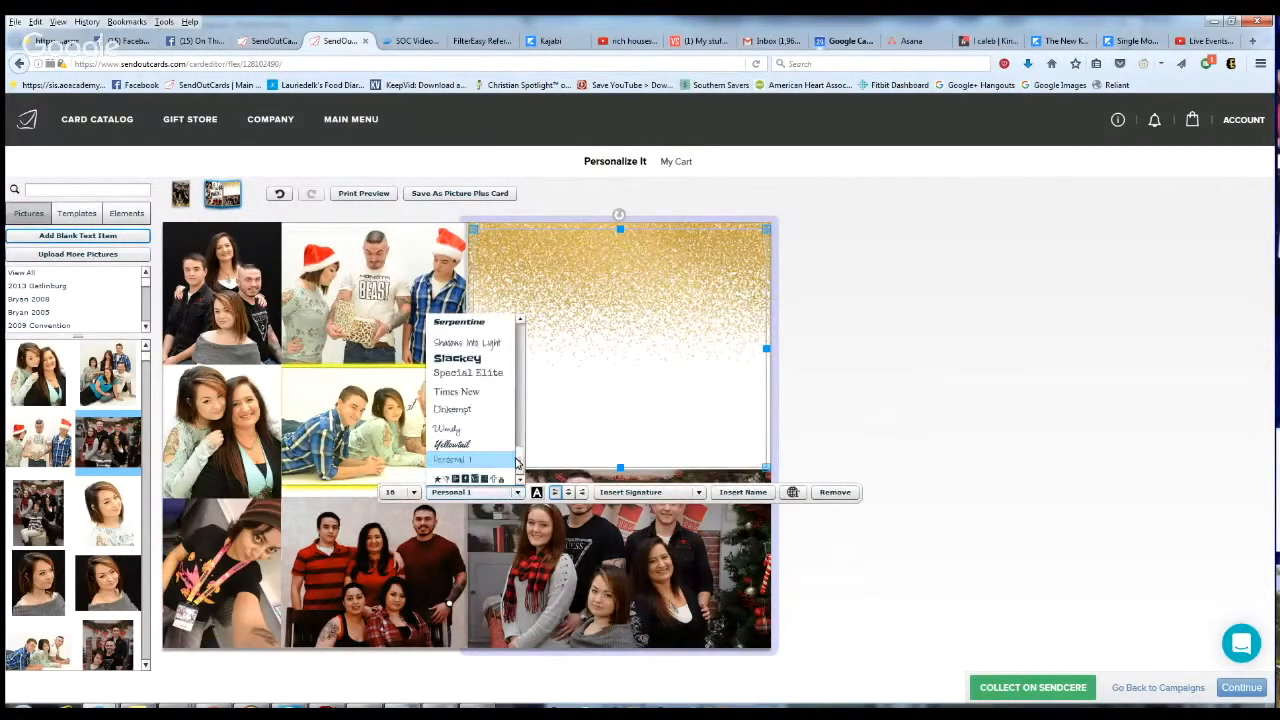
{"action": "left_click_drag", "start_coordinate": [520, 464], "coordinate": [522, 447]}
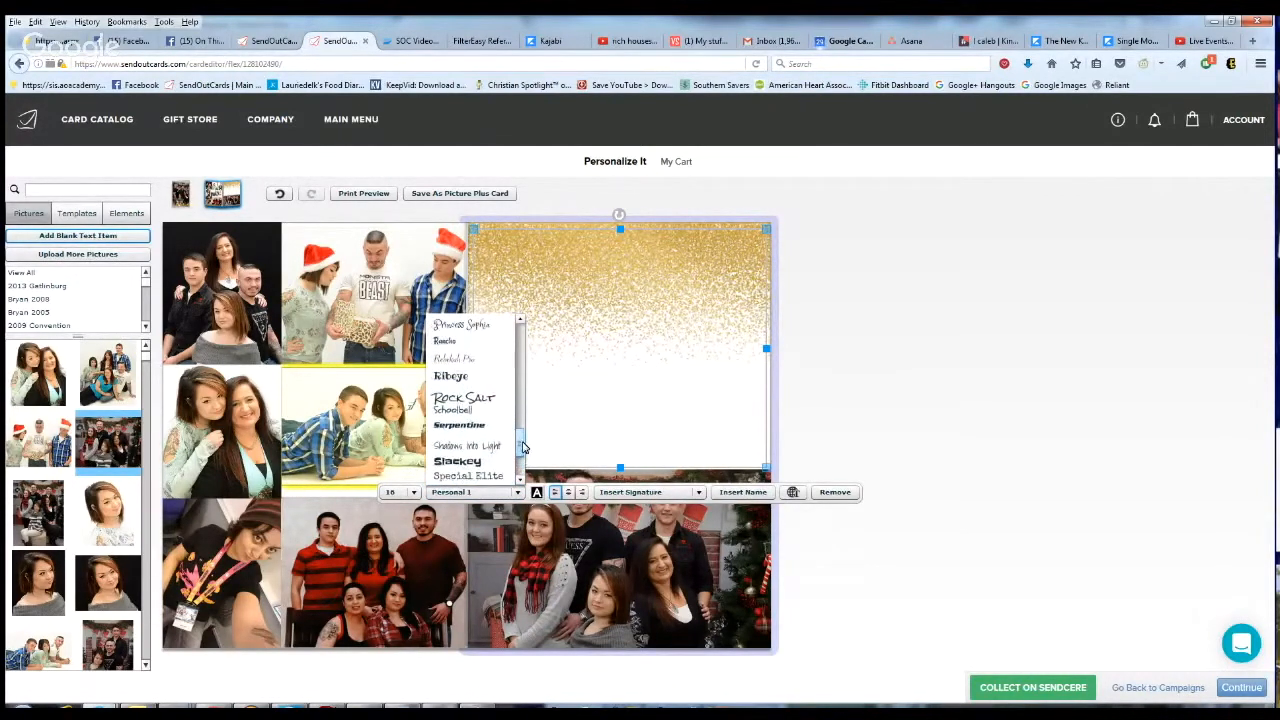
{"action": "left_click", "coordinate": [478, 358]}
{"action": "left_click", "coordinate": [412, 492]}
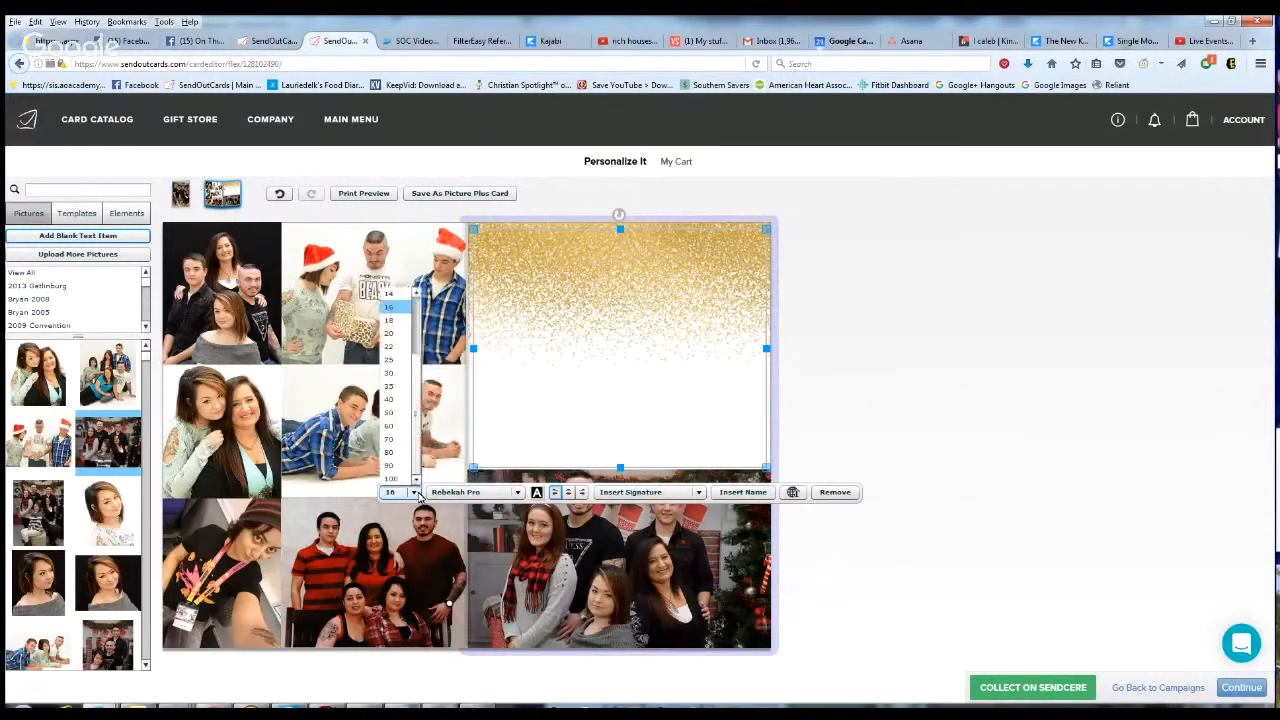
{"action": "scroll", "coordinate": [417, 295], "scroll_direction": "up", "scroll_amount": 1}
{"action": "left_click", "coordinate": [395, 294]}
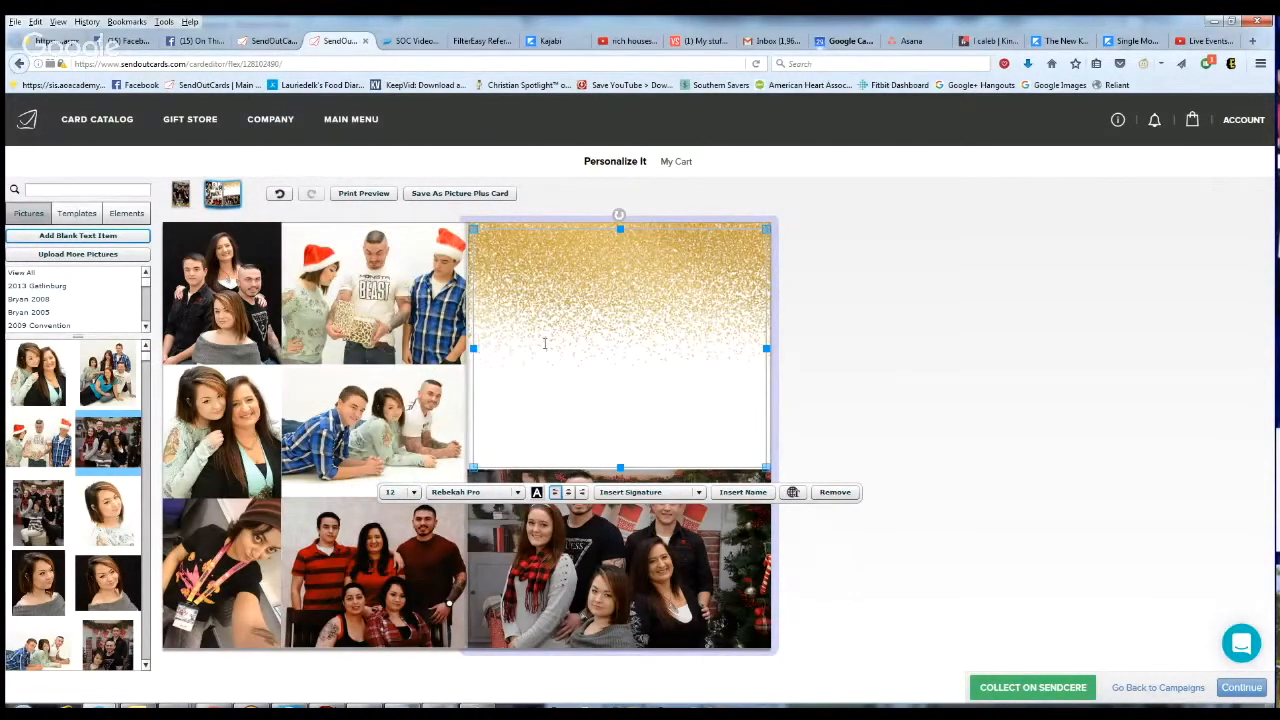
Step: Paste the prepared family letter without its news heading line, and shorten and raise the text box so the letter fits above the photo
{"action": "key", "text": "ctrl+v"}
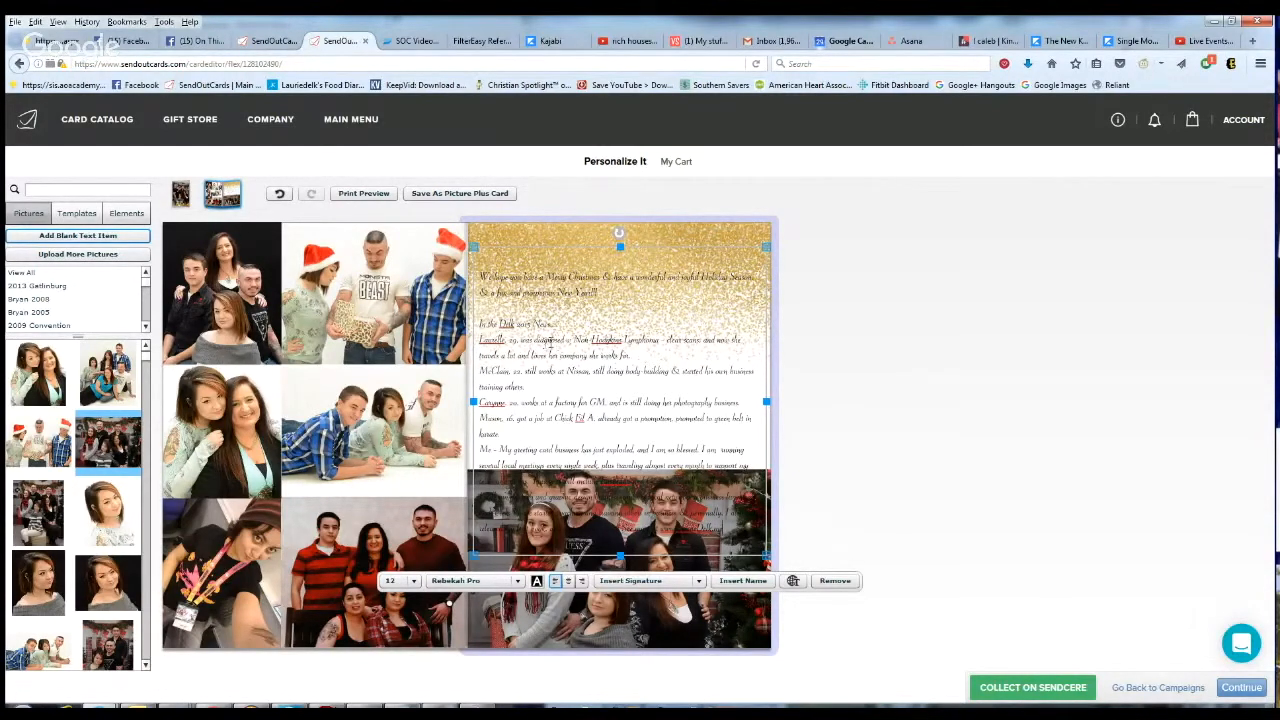
{"action": "left_click_drag", "start_coordinate": [572, 323], "coordinate": [466, 326]}
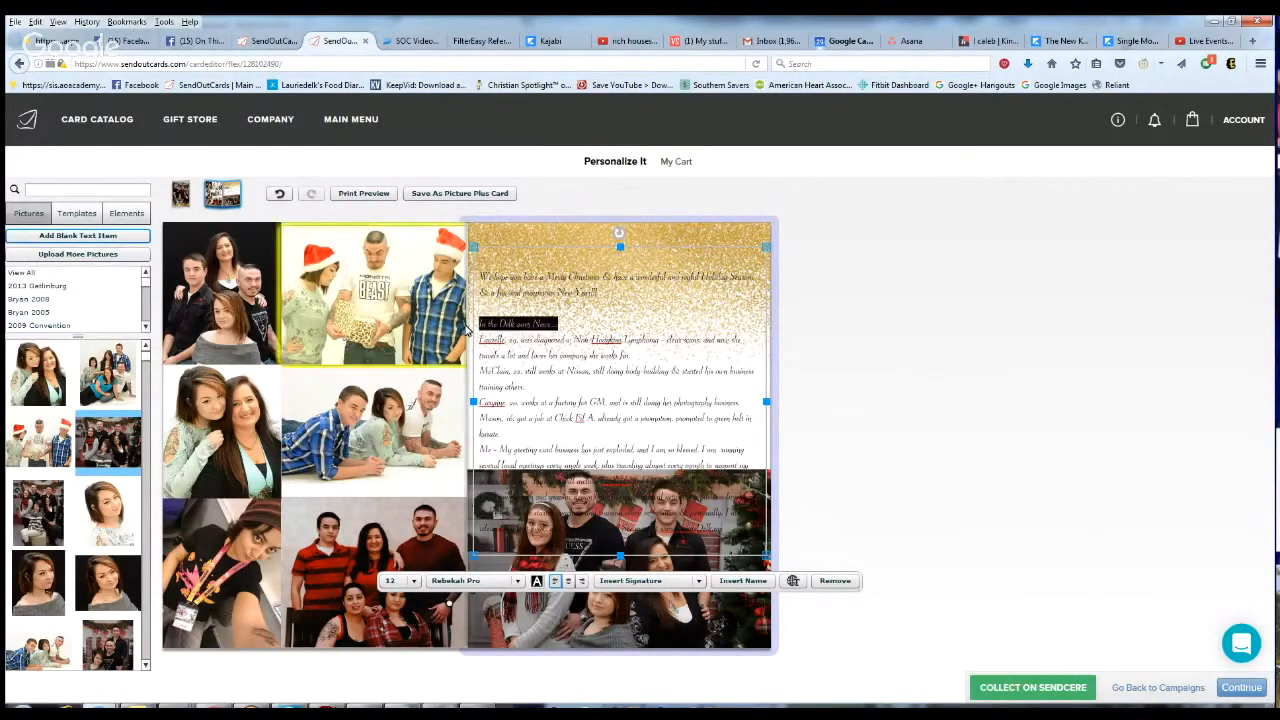
{"action": "key", "text": "BackSpace"}
{"action": "key", "text": "BackSpace"}
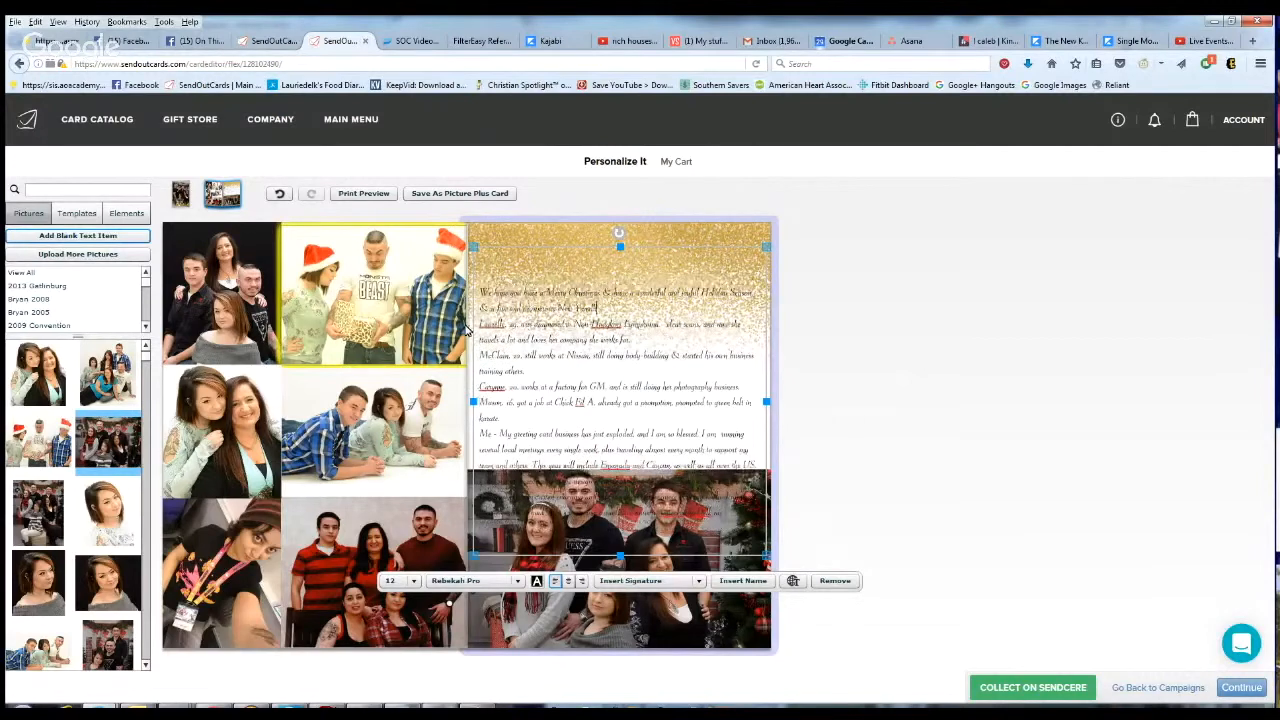
{"action": "left_click_drag", "start_coordinate": [620, 553], "coordinate": [620, 525]}
{"action": "left_click_drag", "start_coordinate": [613, 260], "coordinate": [612, 226]}
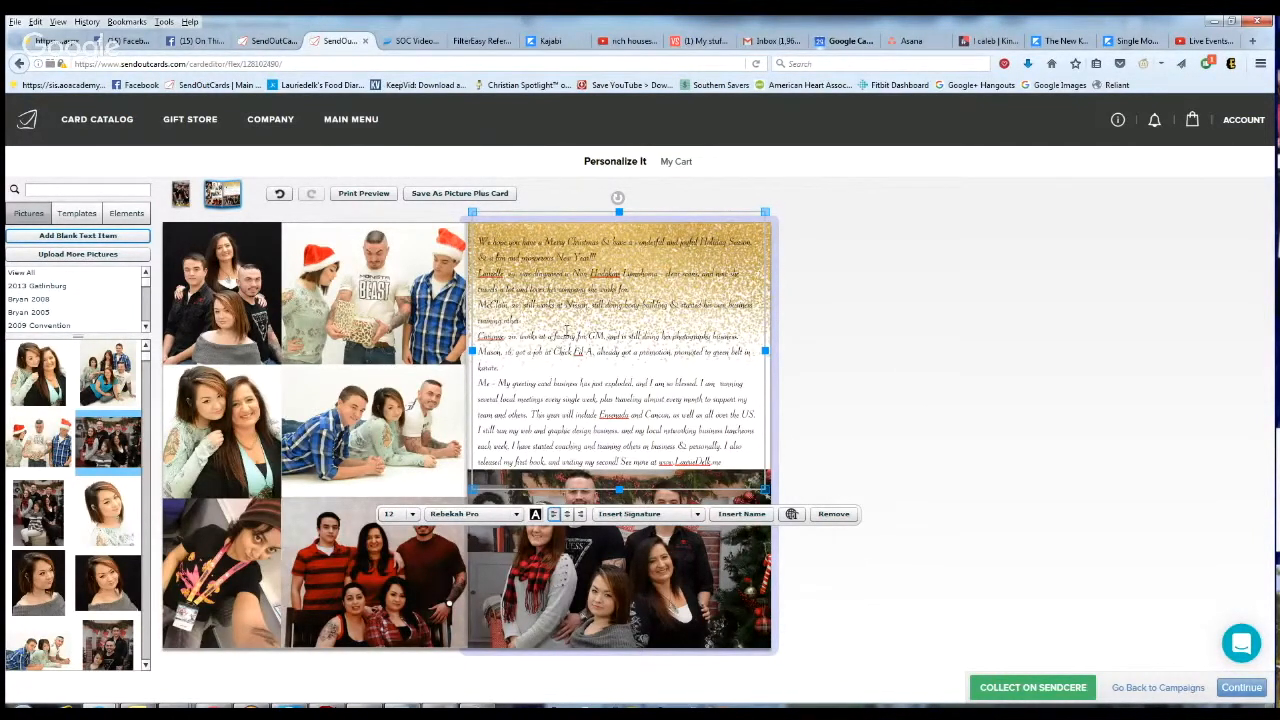
Step: Delete the words "training others" after "own business" in the letter's body building sentence
{"action": "key", "text": "BackSpace"}
{"action": "key", "text": "BackSpace"}
{"action": "key", "text": "BackSpace"}
{"action": "key", "text": "BackSpace"}
{"action": "key", "text": "BackSpace"}
{"action": "key", "text": "BackSpace"}
{"action": "key", "text": "BackSpace"}
{"action": "key", "text": "BackSpace"}
{"action": "key", "text": "BackSpace"}
{"action": "key", "text": "BackSpace"}
{"action": "key", "text": "BackSpace"}
{"action": "key", "text": "BackSpace"}
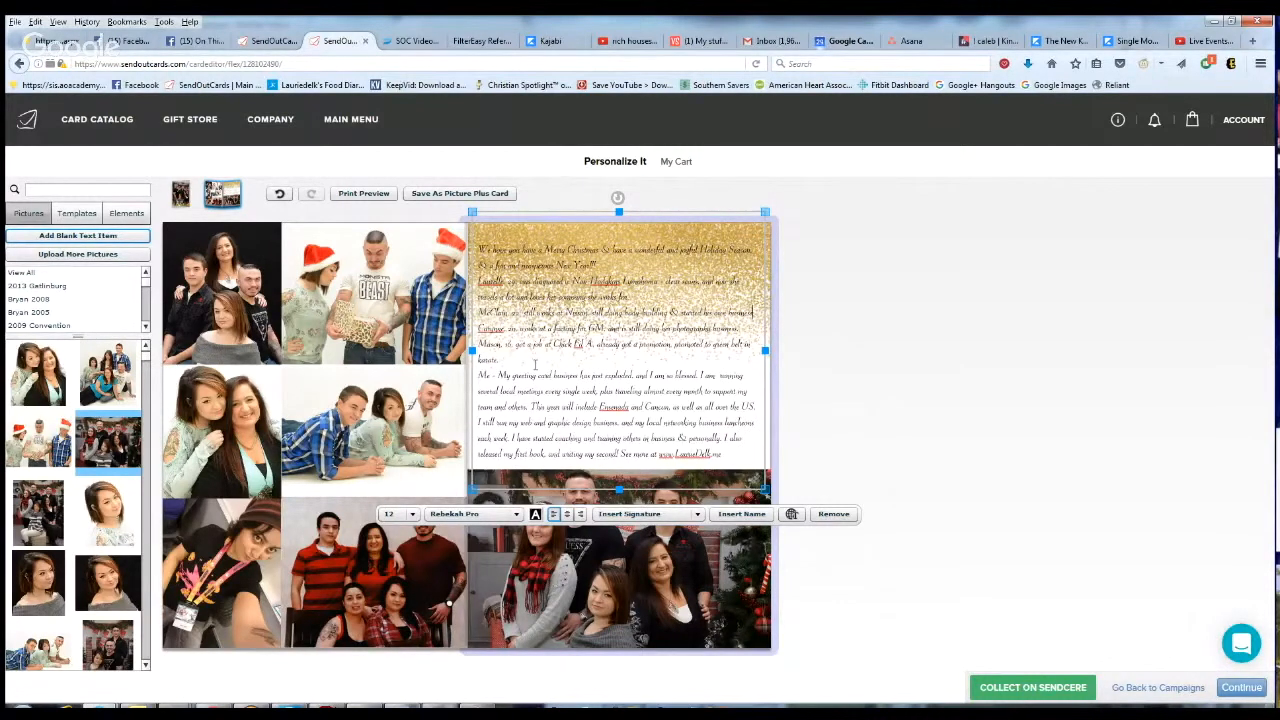
Step: Remove the spaces from "Chick Fil A" in the letter so it reads as one word
{"action": "left_click", "coordinate": [586, 344]}
{"action": "key", "text": "BackSpace"}
{"action": "left_click", "coordinate": [575, 344]}
{"action": "key", "text": "BackSpace"}
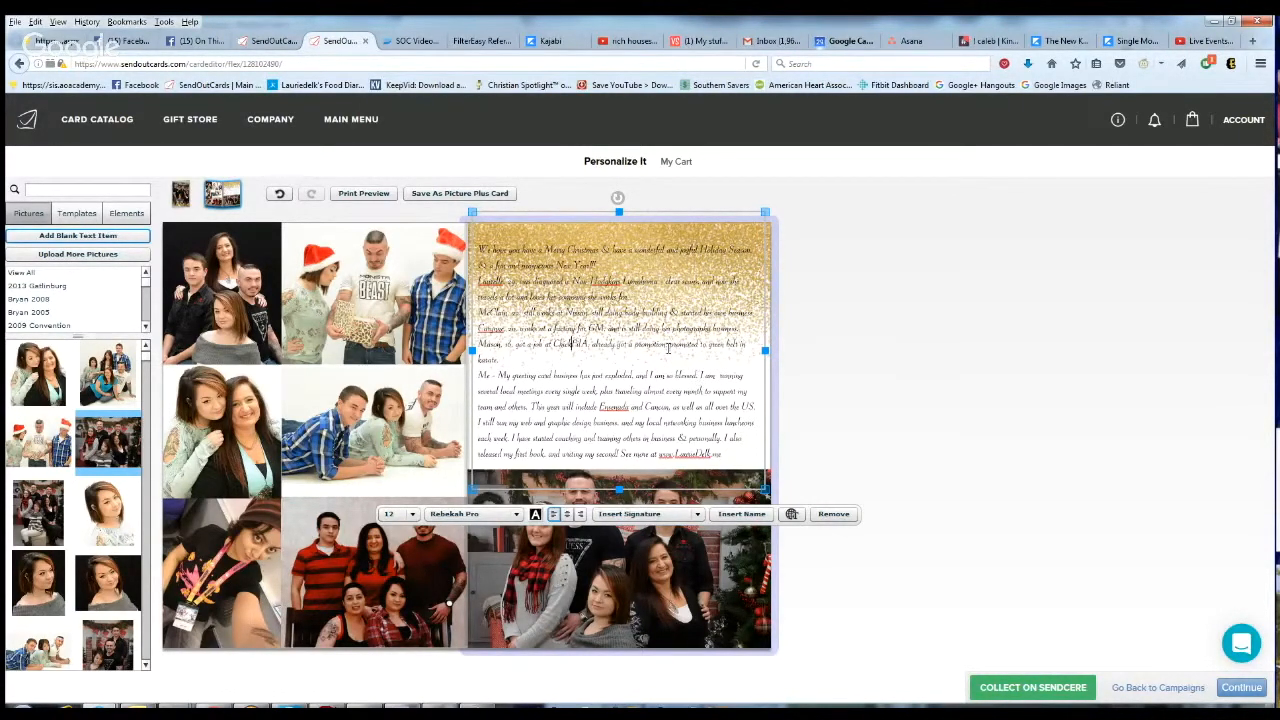
Step: Replace "already got a promotion" with "he also" in the green belt sentence, and nudge the letter's text box up slightly
{"action": "left_click", "coordinate": [665, 343]}
{"action": "left_click_drag", "start_coordinate": [603, 343], "coordinate": [590, 344]}
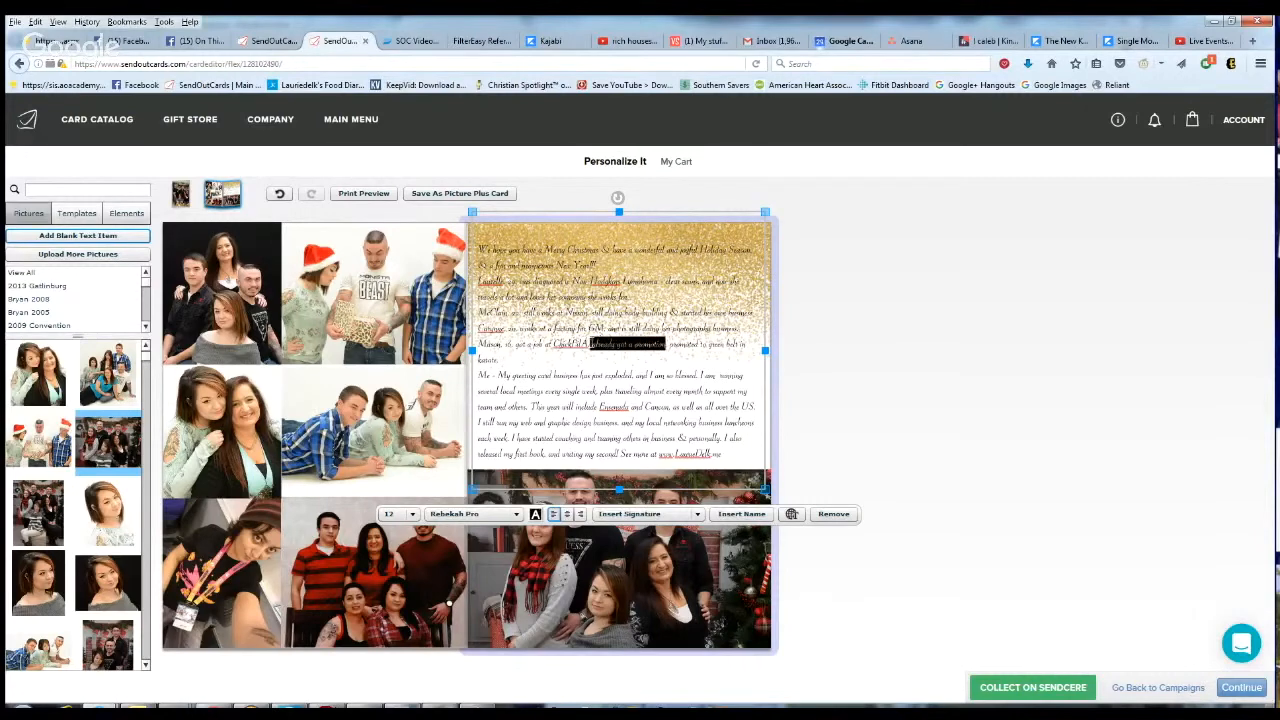
{"action": "key", "text": "BackSpace"}
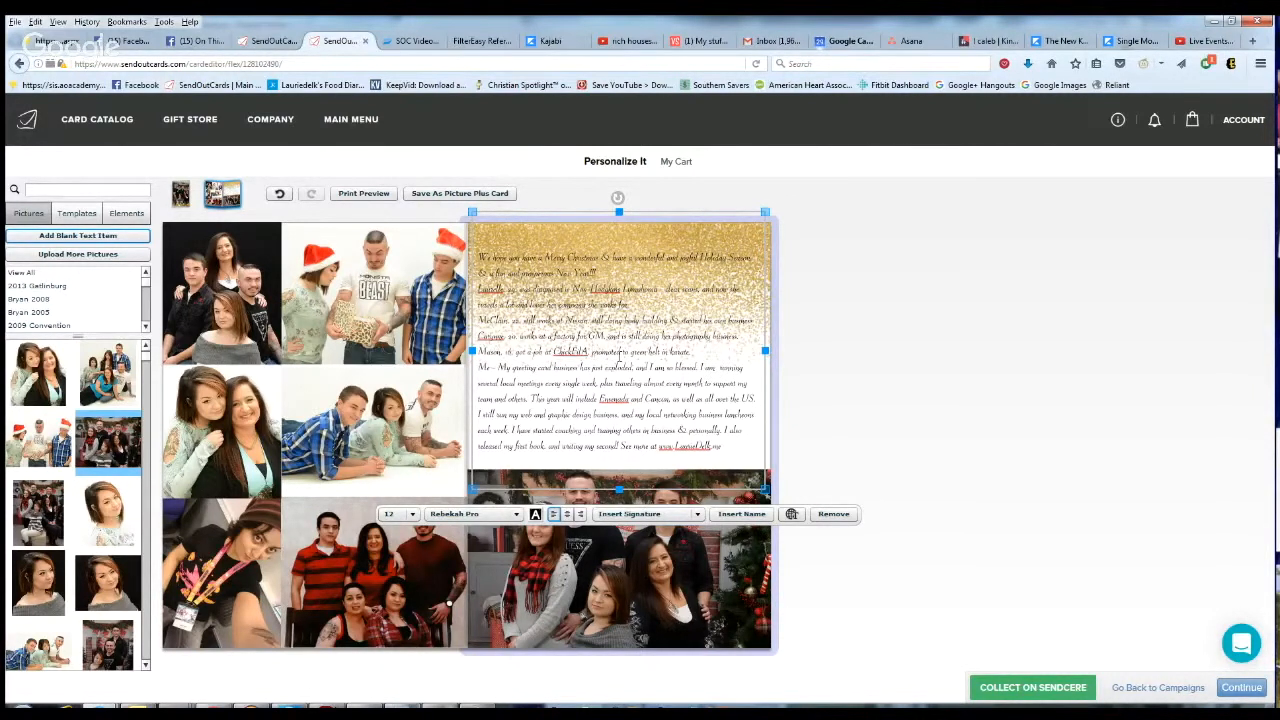
{"action": "type", "text": "he also"}
{"action": "left_click_drag", "start_coordinate": [677, 236], "coordinate": [679, 227]}
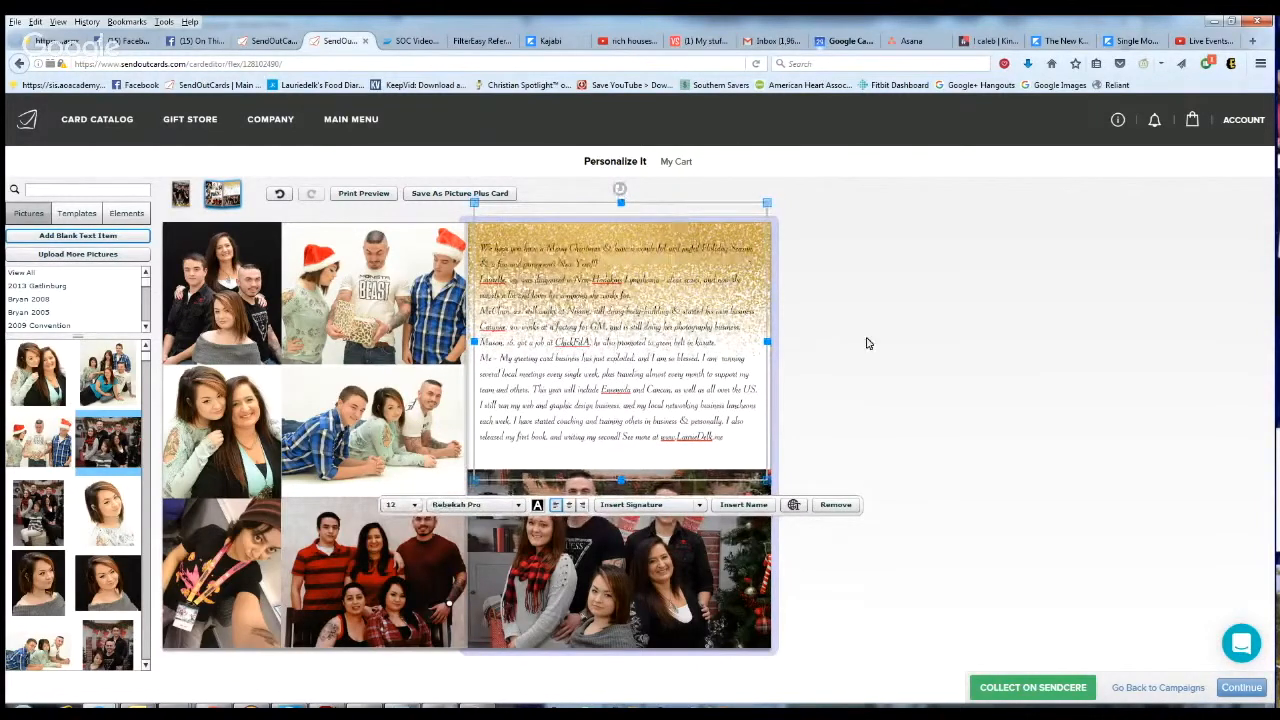
{"action": "left_click", "coordinate": [852, 366]}
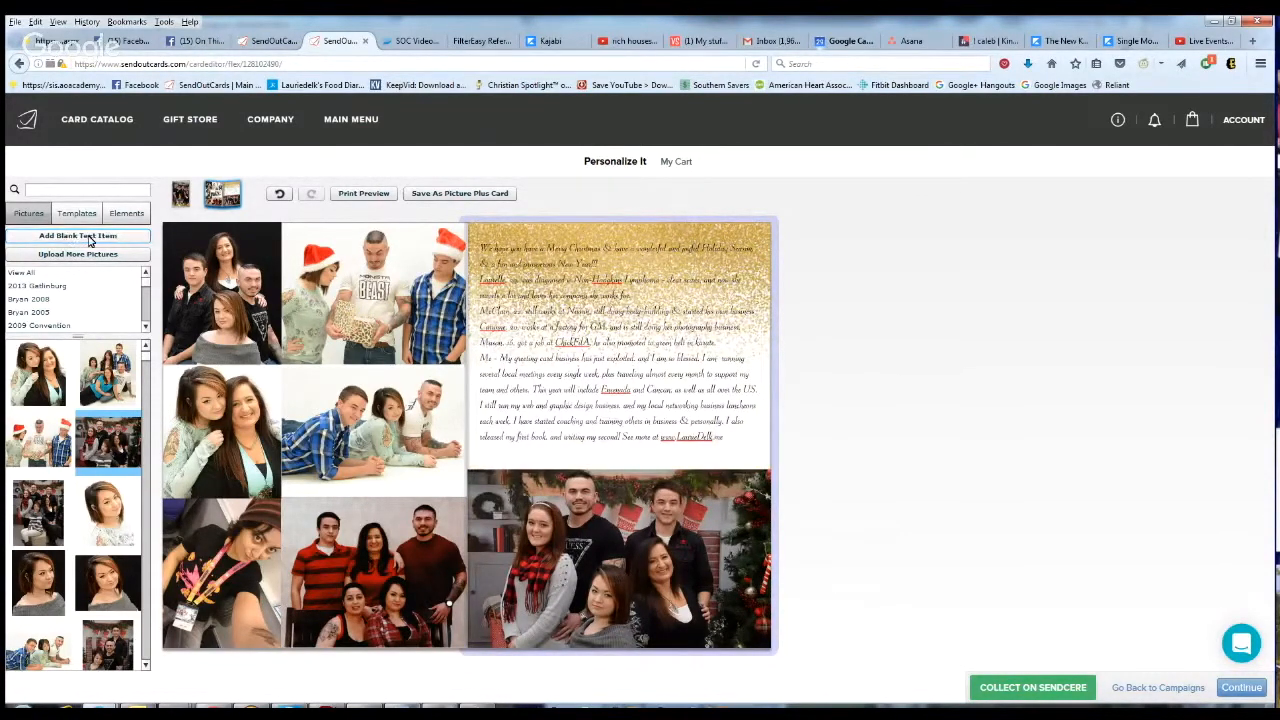
Step: Add another blank text item on the right page and insert the saved full-name handwritten signature near the end of the letter
{"action": "left_click", "coordinate": [89, 236]}
{"action": "left_click", "coordinate": [650, 577]}
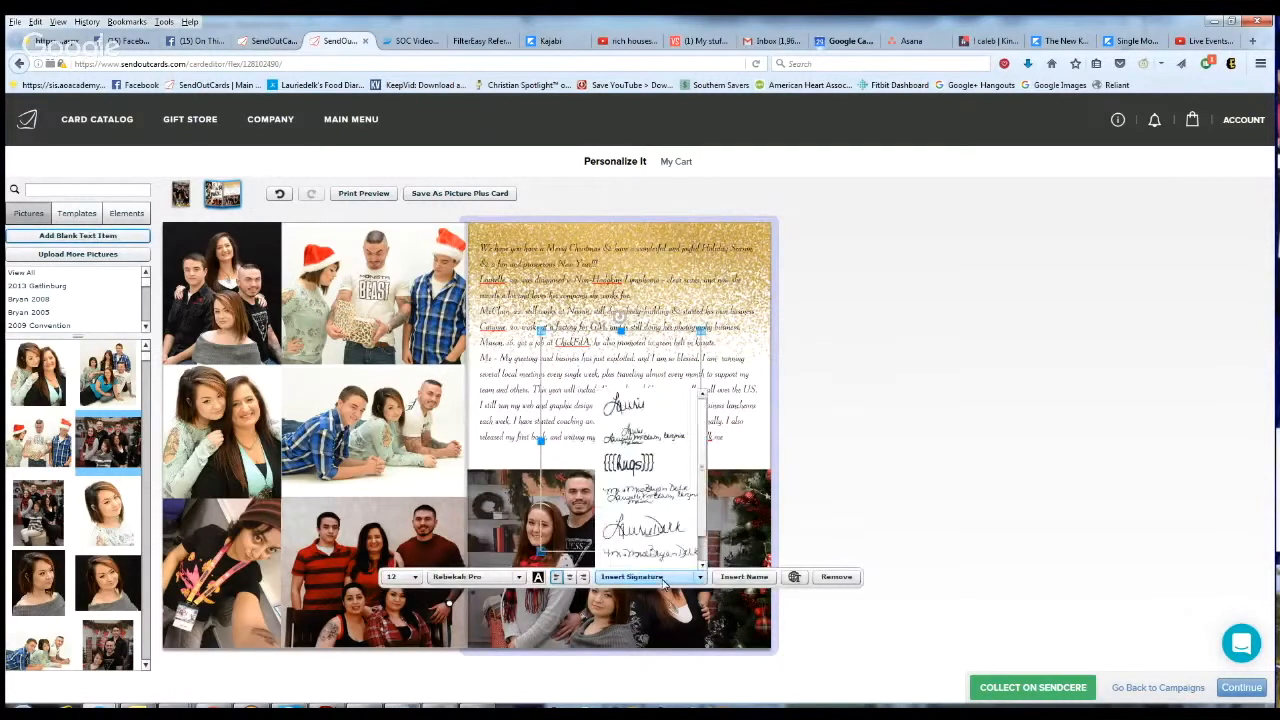
{"action": "left_click", "coordinate": [646, 528]}
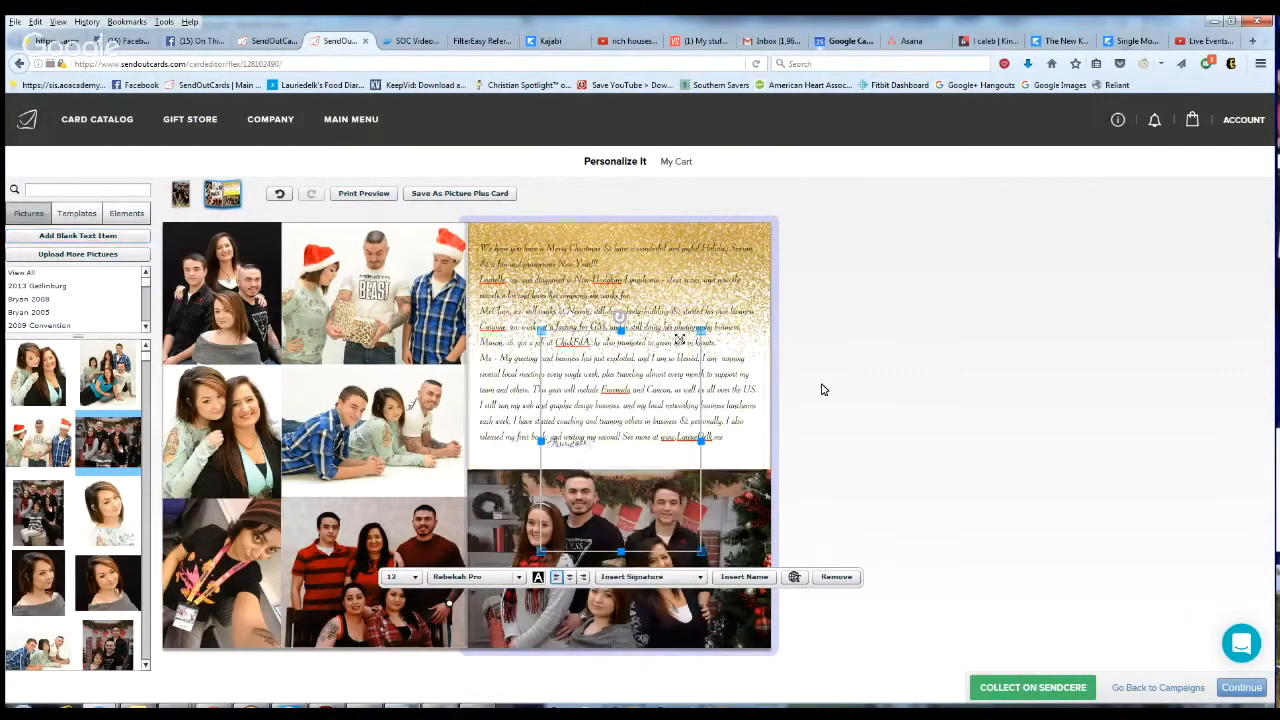
{"action": "left_click", "coordinate": [883, 406]}
Step: Remove the opening Merry Christmas and prosperous New Year greeting sentence from the letter
{"action": "left_click", "coordinate": [597, 311]}
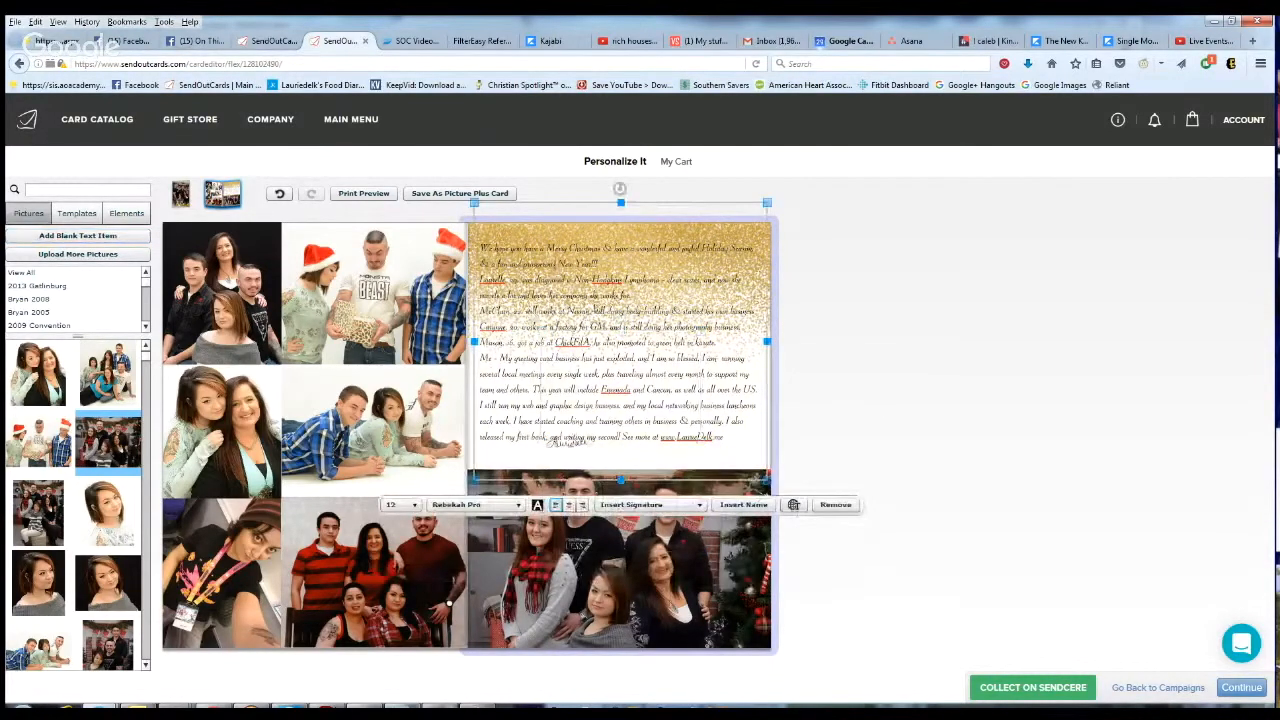
{"action": "left_click_drag", "start_coordinate": [600, 264], "coordinate": [482, 247]}
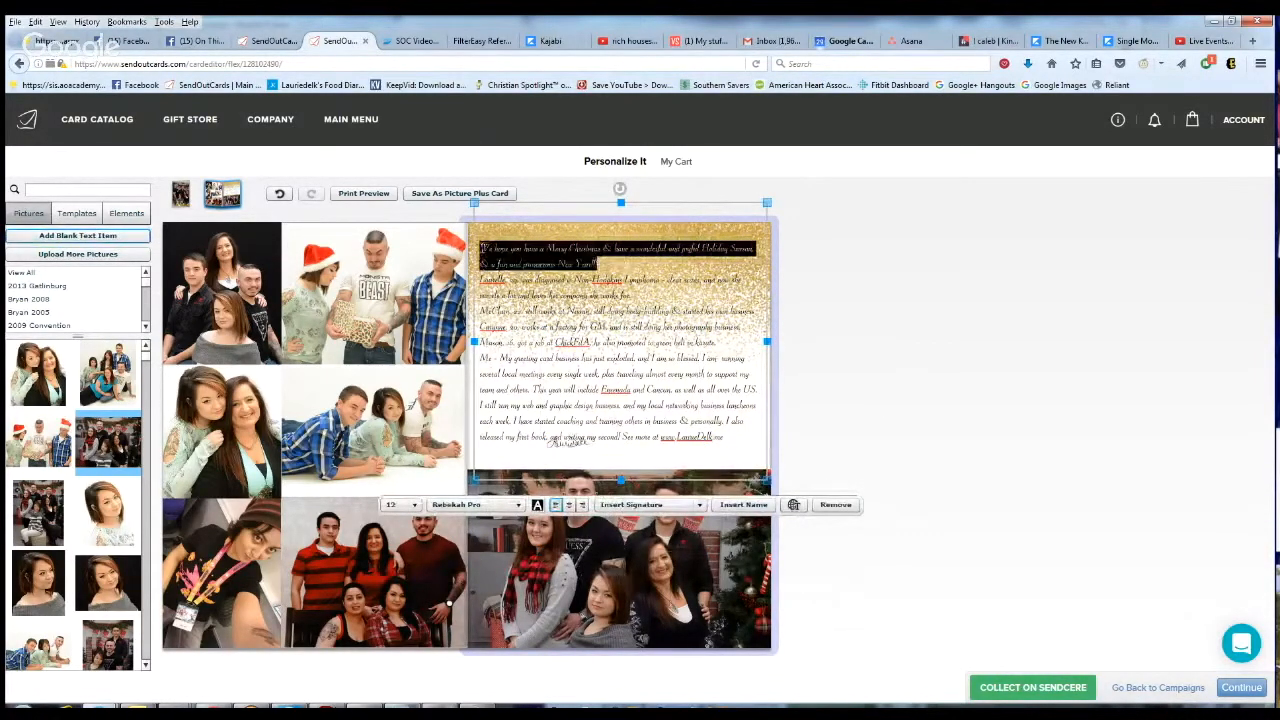
{"action": "key", "text": "BackSpace"}
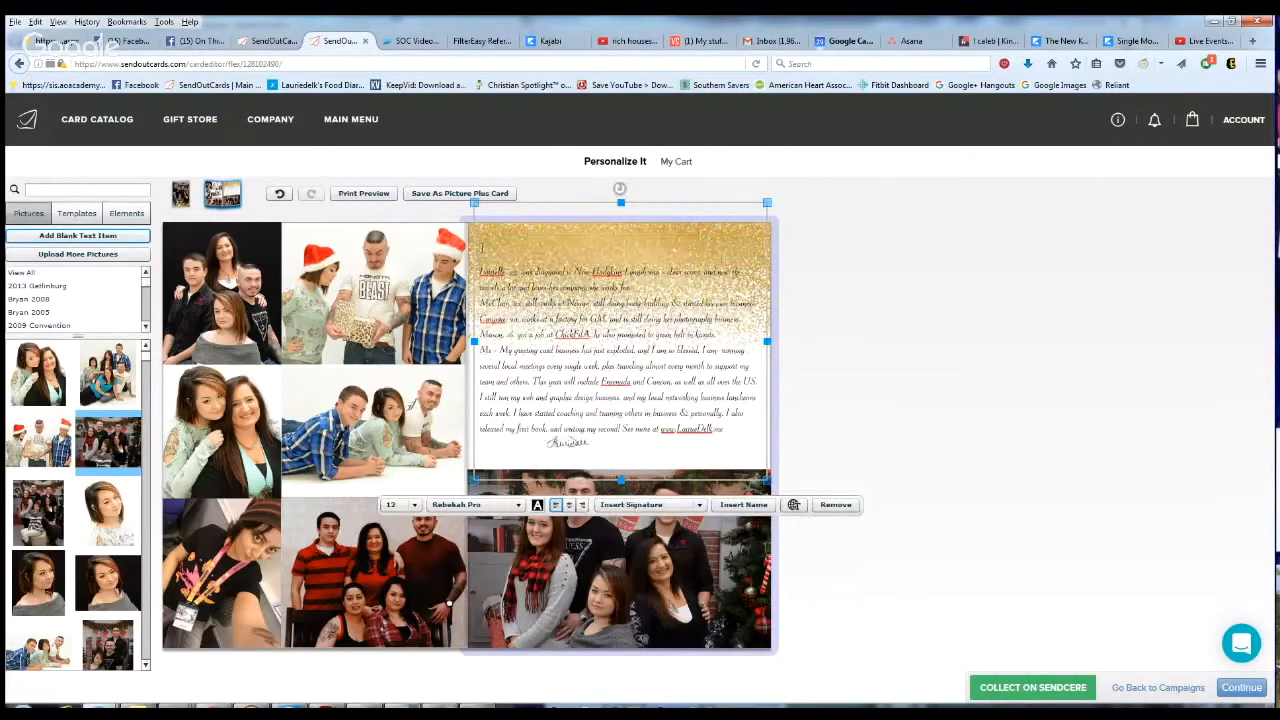
Step: Reinsert the removed Merry Christmas and prosperous New Year greeting as the letter's closing sentence, preceded by a blank line, and delete the empty opening line
{"action": "key", "text": "Down"}
{"action": "key", "text": "BackSpace"}
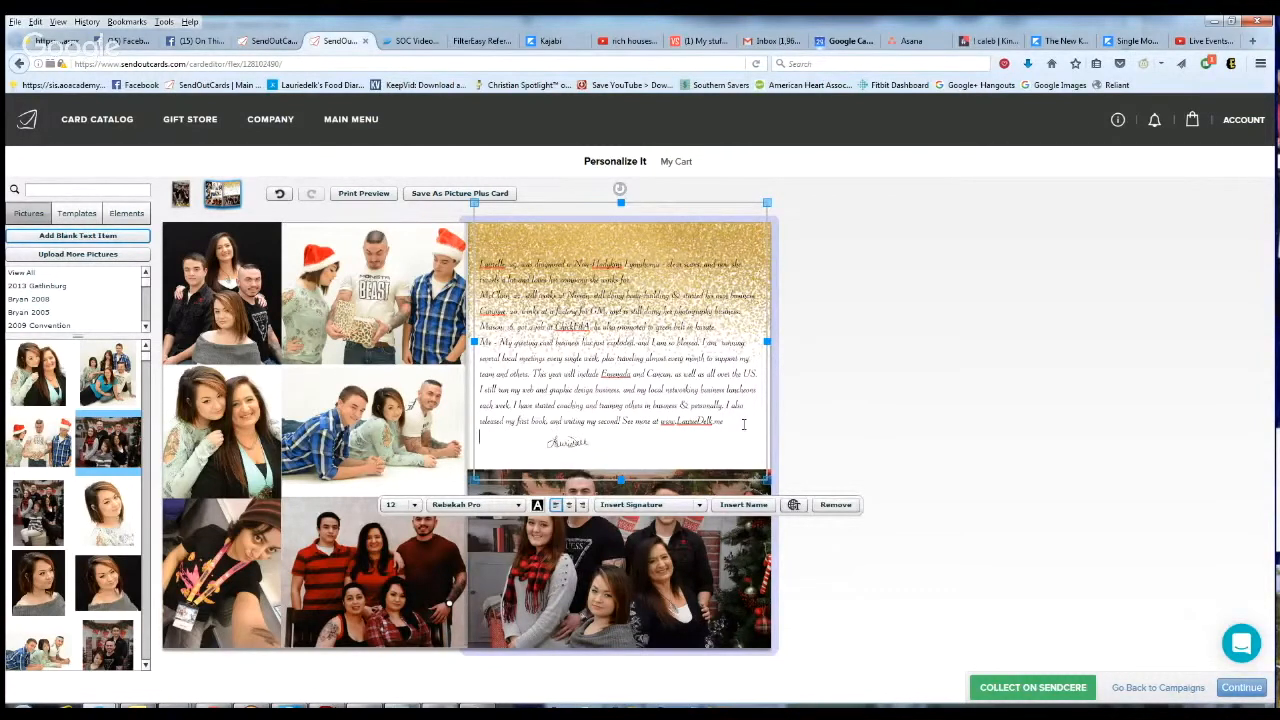
{"action": "type", "text": "We hope you have a Merry Christmas & have a wonderful and joyful Holiday Season & a fun and prosperous New Year!!"}
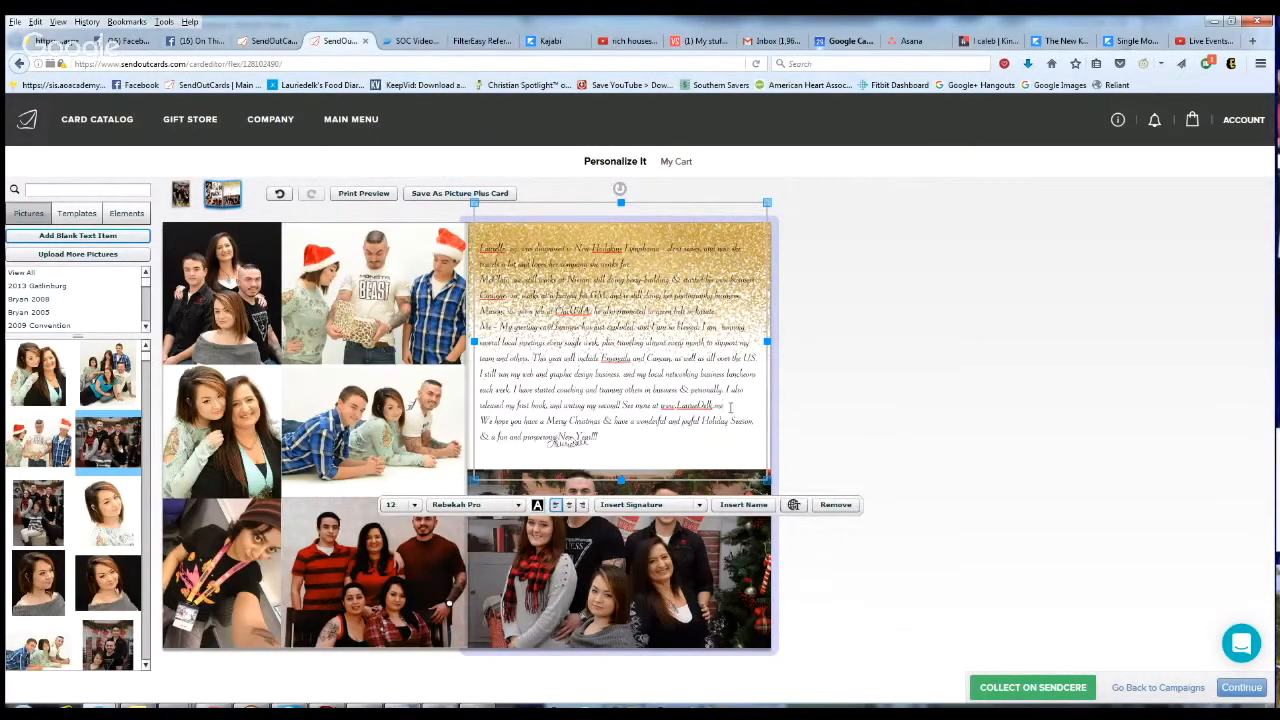
{"action": "key", "text": "Return"}
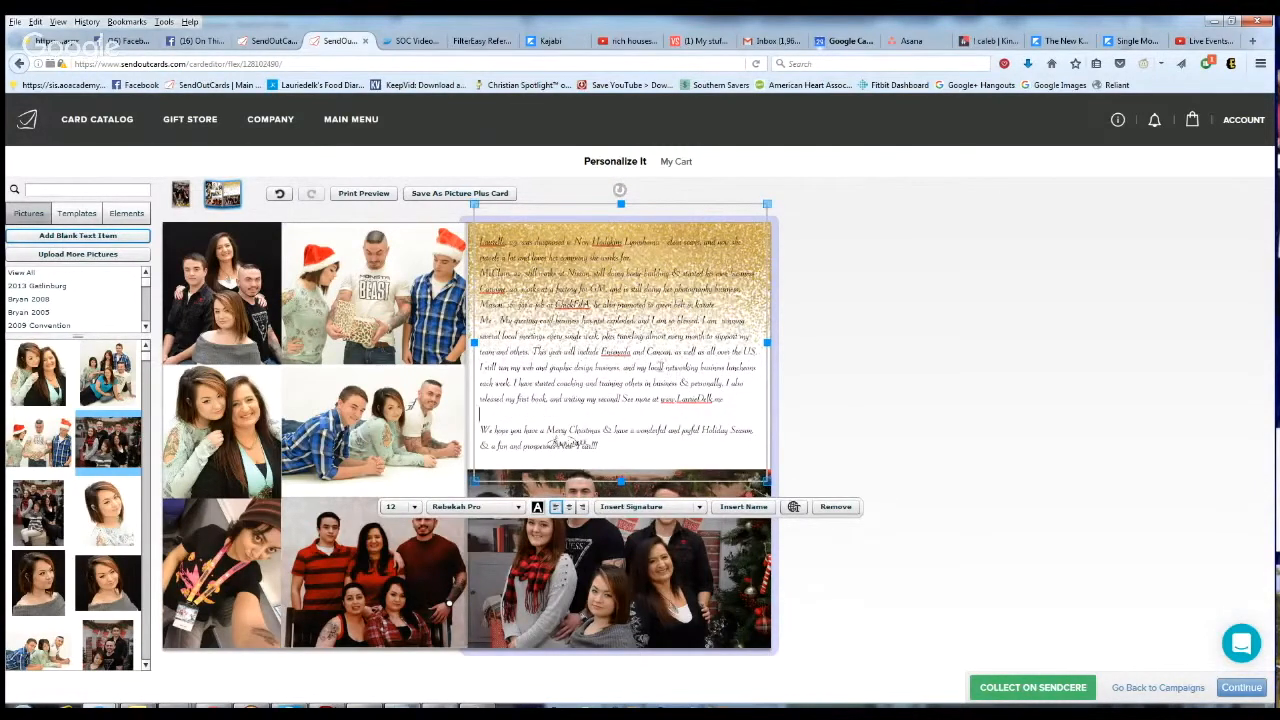
{"action": "left_click", "coordinate": [894, 509]}
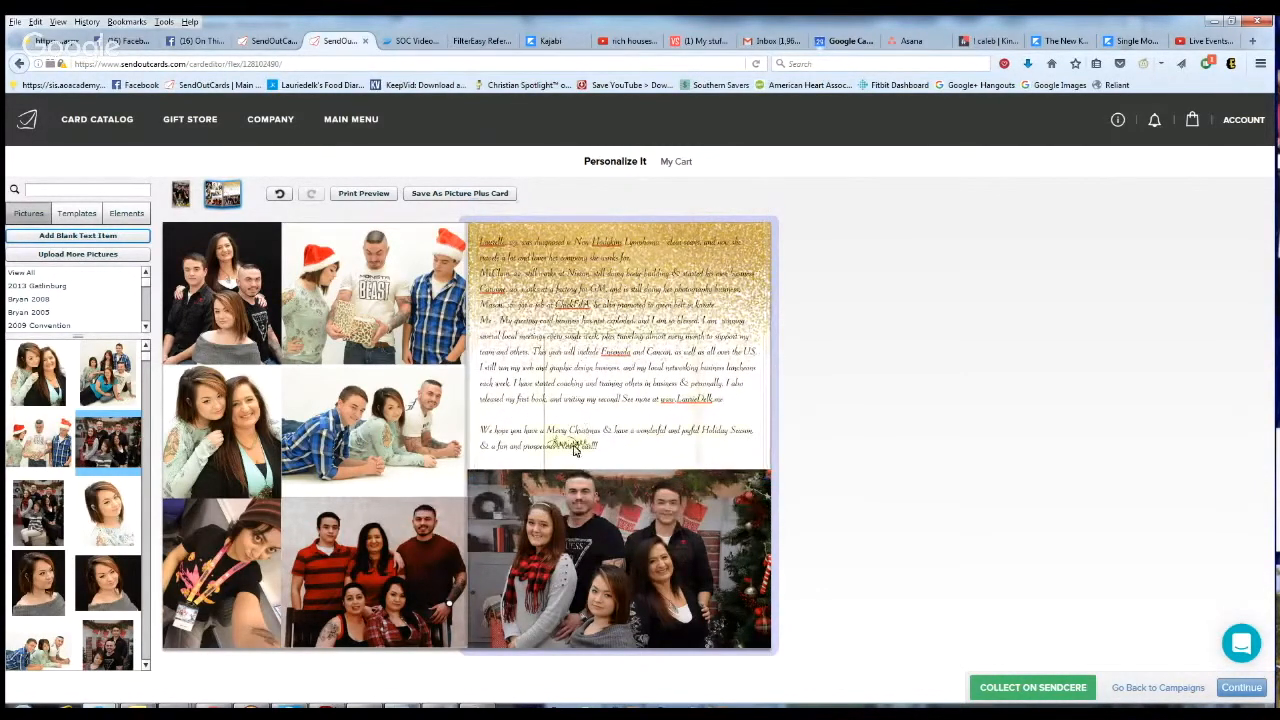
Step: Make the handwritten signature purple at size 35, and shrink its text box so it sits at the right below the closing sentence
{"action": "left_click", "coordinate": [575, 451]}
{"action": "left_click_drag", "start_coordinate": [592, 443], "coordinate": [546, 442]}
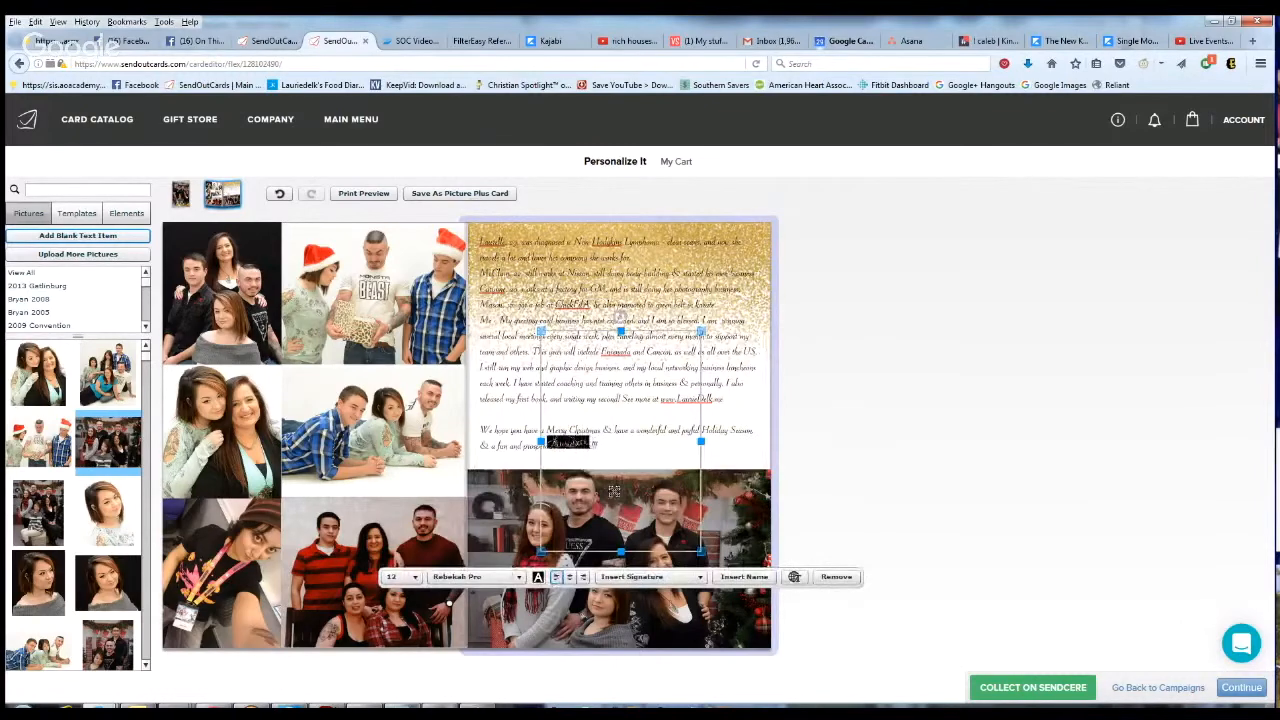
{"action": "left_click", "coordinate": [538, 577]}
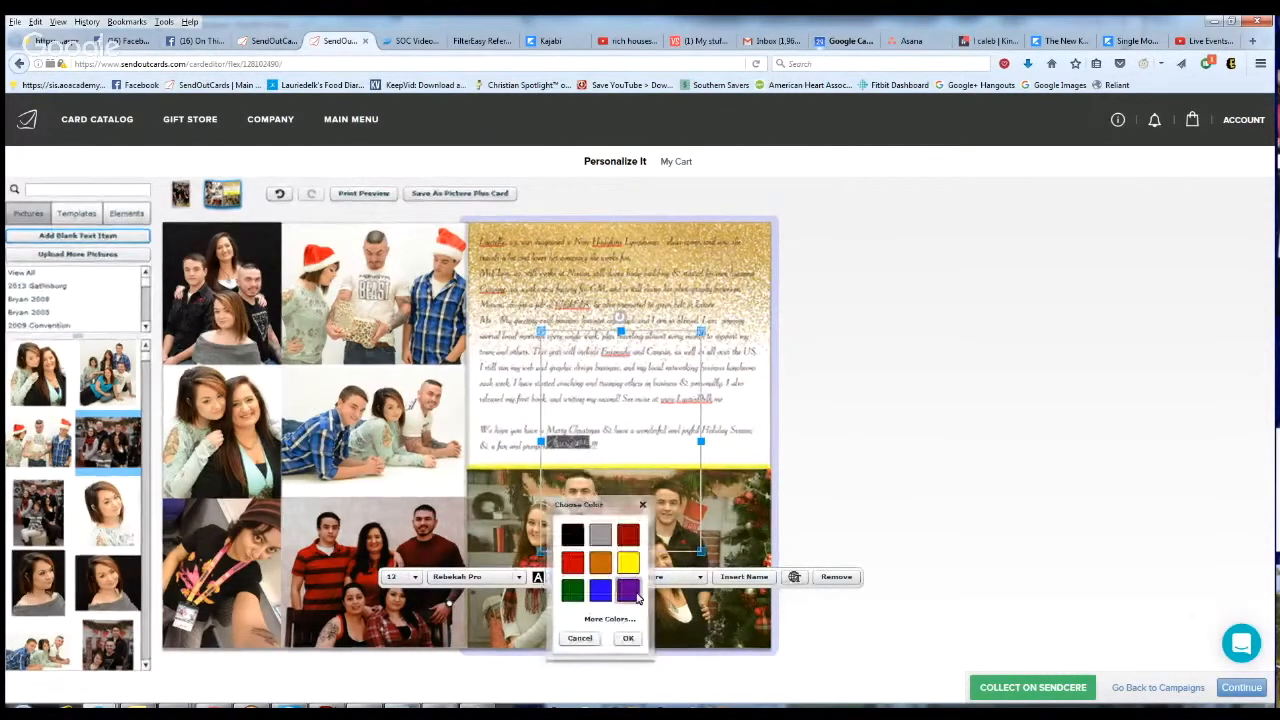
{"action": "left_click", "coordinate": [636, 595]}
{"action": "left_click", "coordinate": [413, 577]}
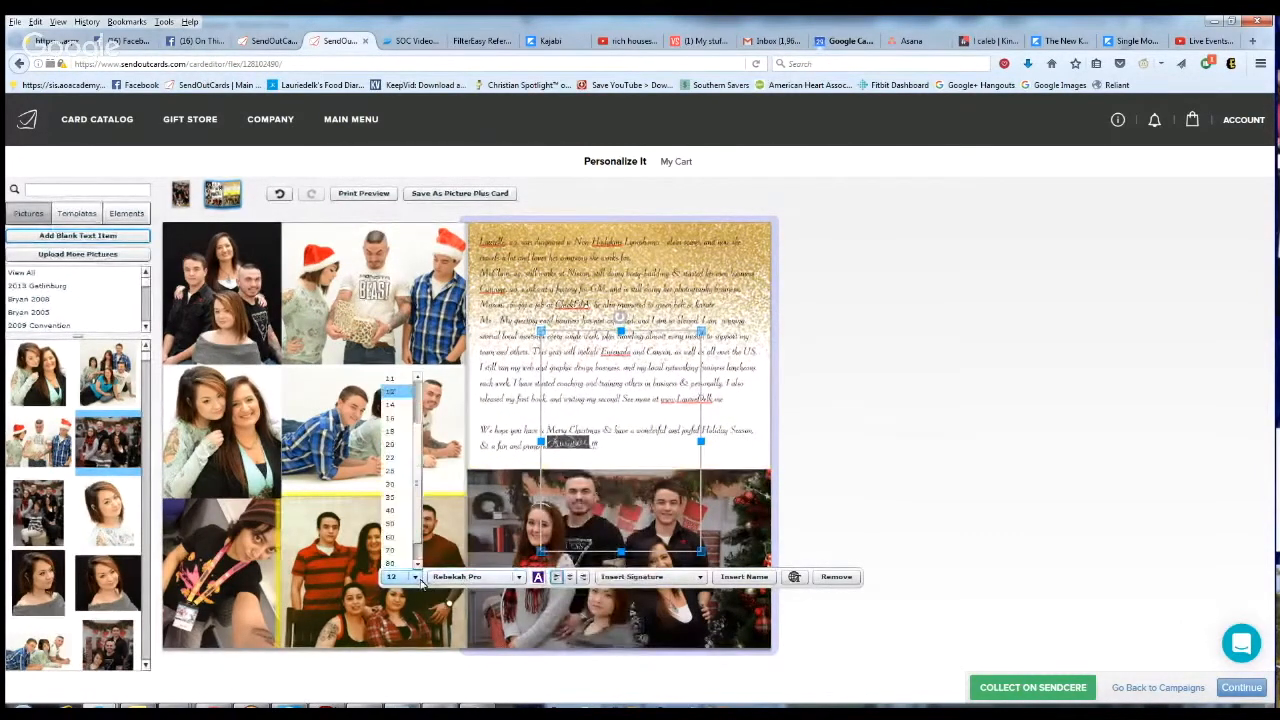
{"action": "left_click", "coordinate": [404, 496]}
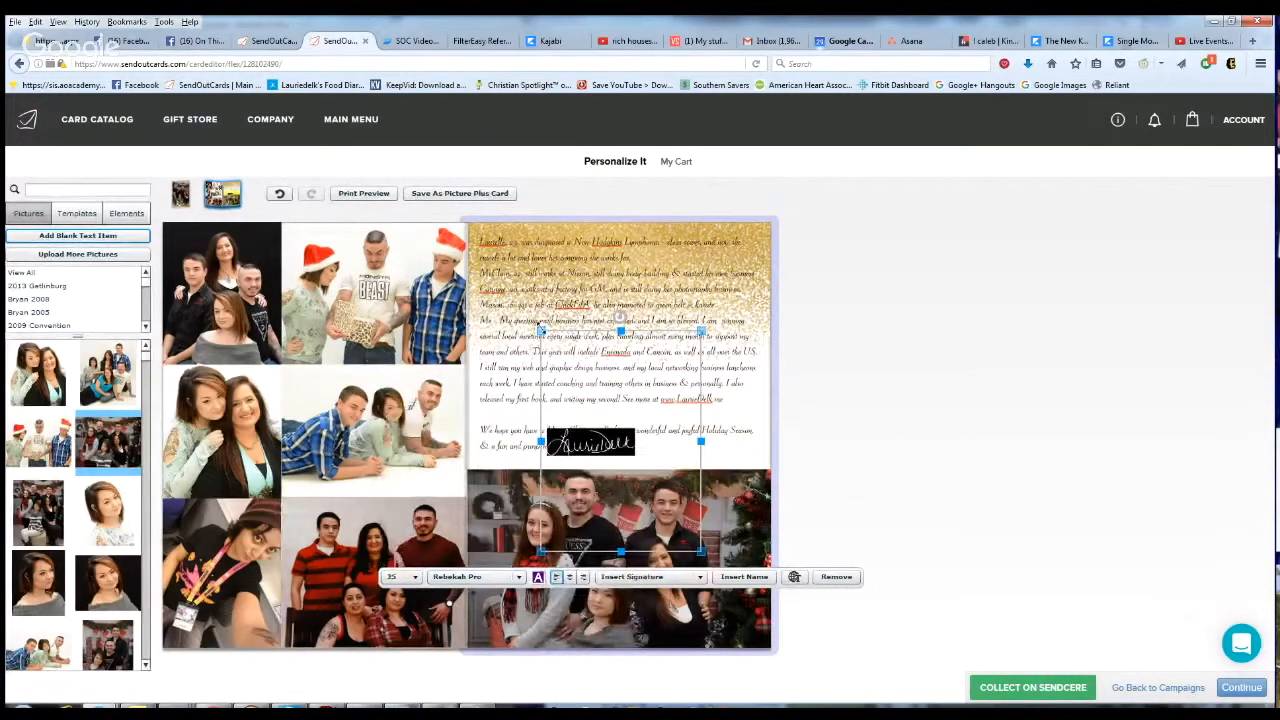
{"action": "mouse_move", "coordinate": [538, 328]}
{"action": "left_mouse_down"}
{"action": "mouse_move", "coordinate": [602, 455]}
{"action": "mouse_move", "coordinate": [730, 428]}
{"action": "left_mouse_up"}
{"action": "left_click", "coordinate": [855, 421]}
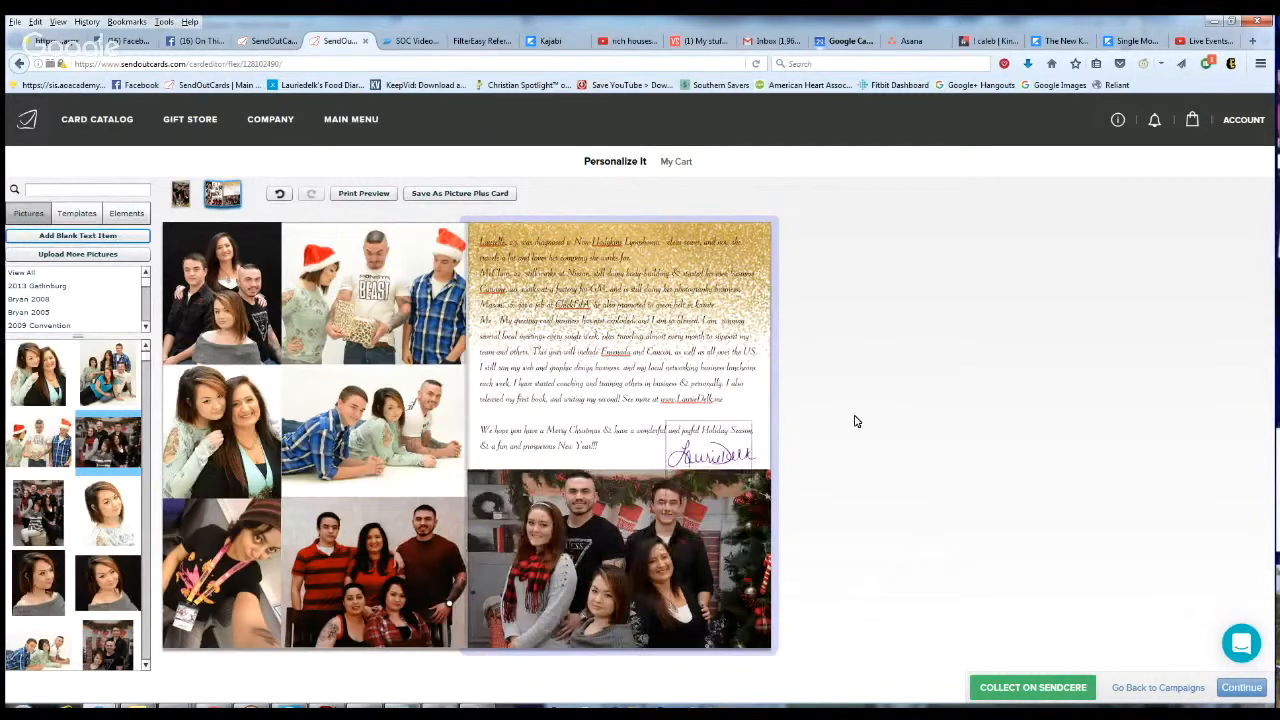
Step: Enlarge the gold-glitter background image on the right page well past the page's upper and outer edges so less glitter lies behind the letter
{"action": "left_click", "coordinate": [769, 238]}
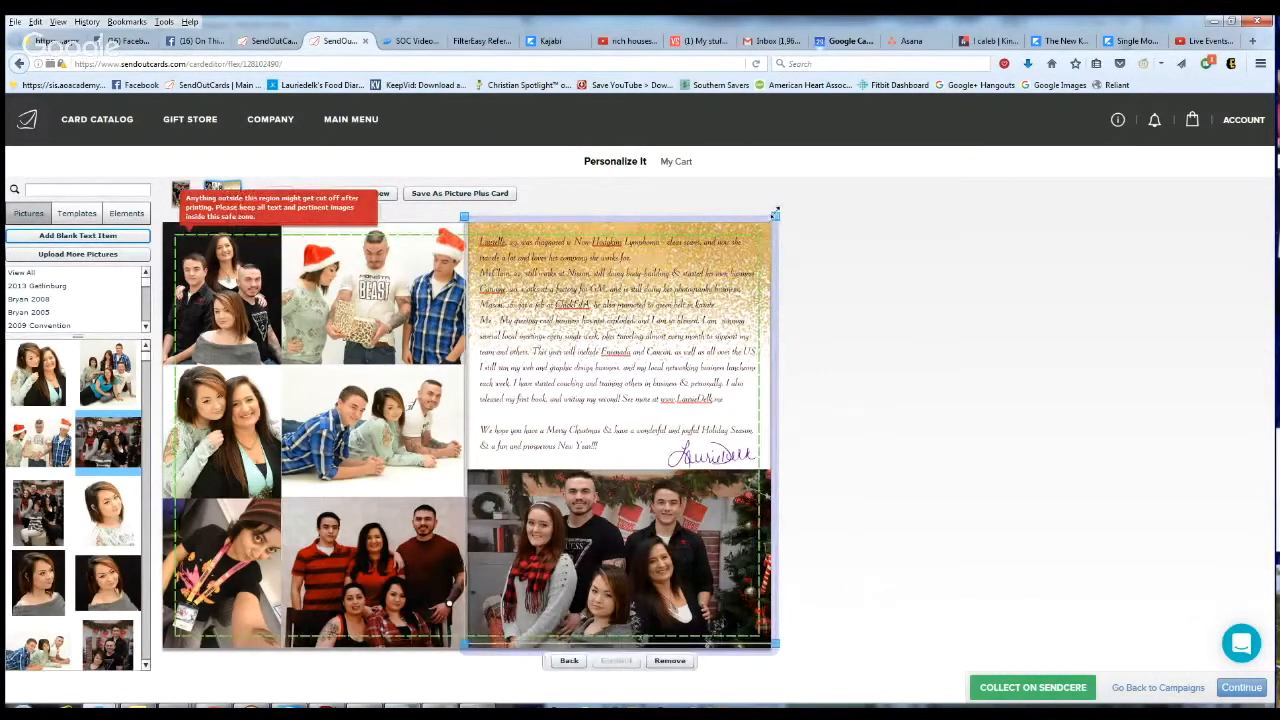
{"action": "left_click_drag", "start_coordinate": [775, 213], "coordinate": [771, 175]}
{"action": "left_click", "coordinate": [771, 178]}
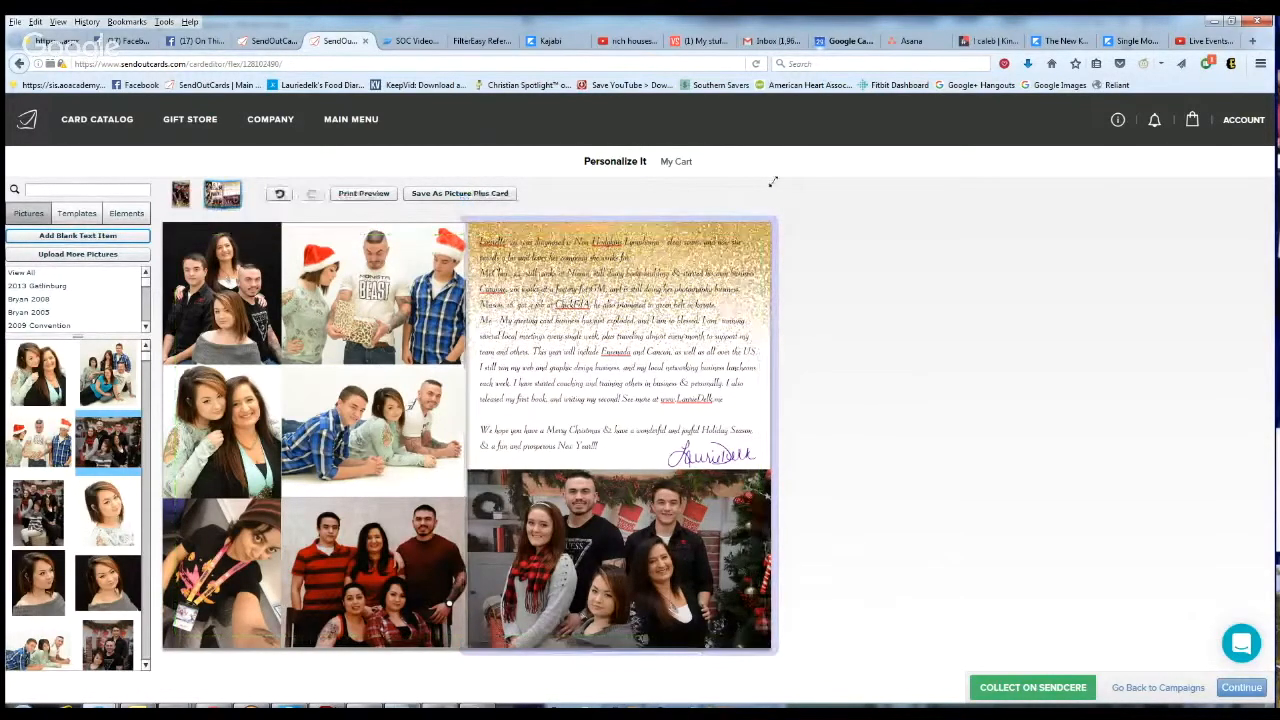
{"action": "left_click", "coordinate": [757, 252]}
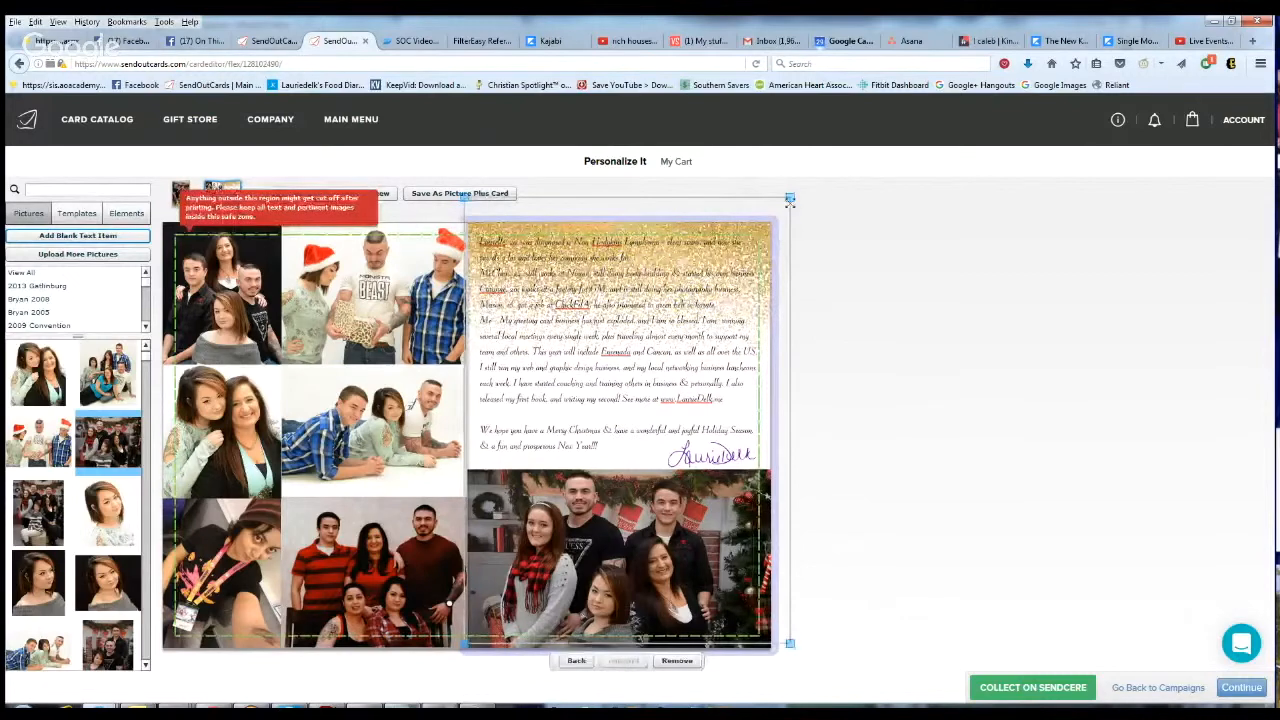
{"action": "left_click_drag", "start_coordinate": [790, 195], "coordinate": [804, 182]}
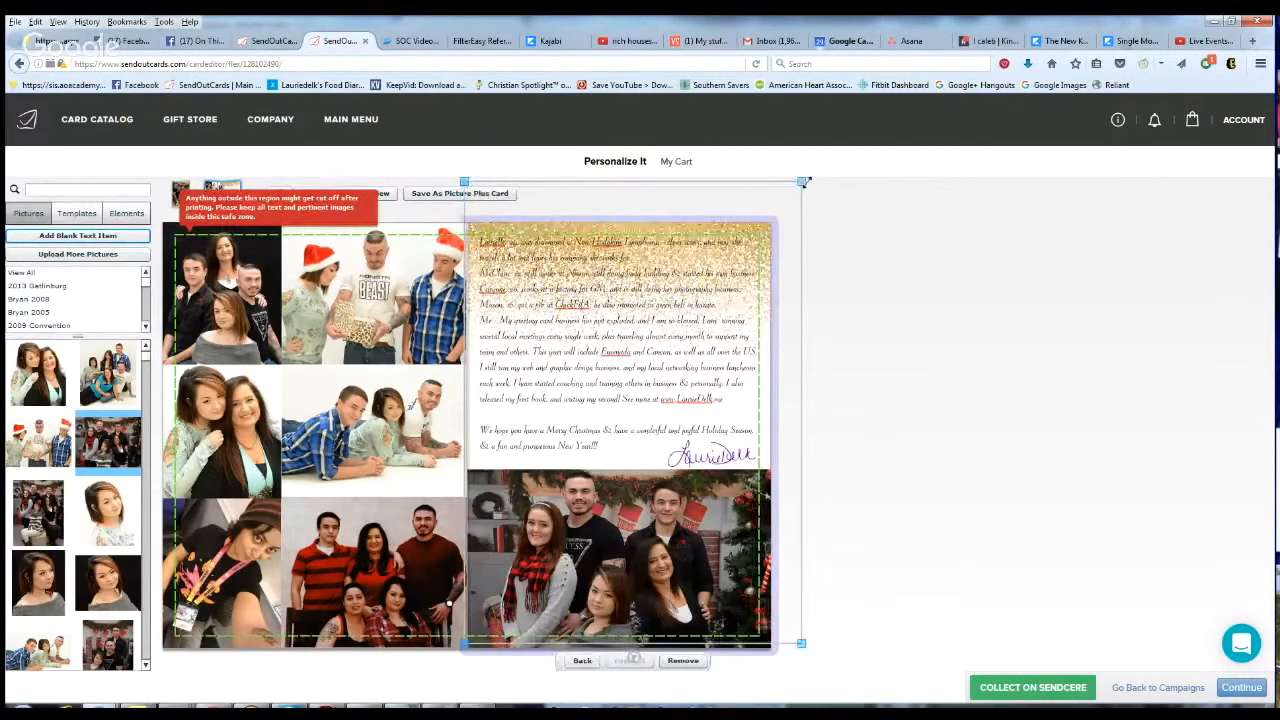
{"action": "left_click", "coordinate": [822, 197]}
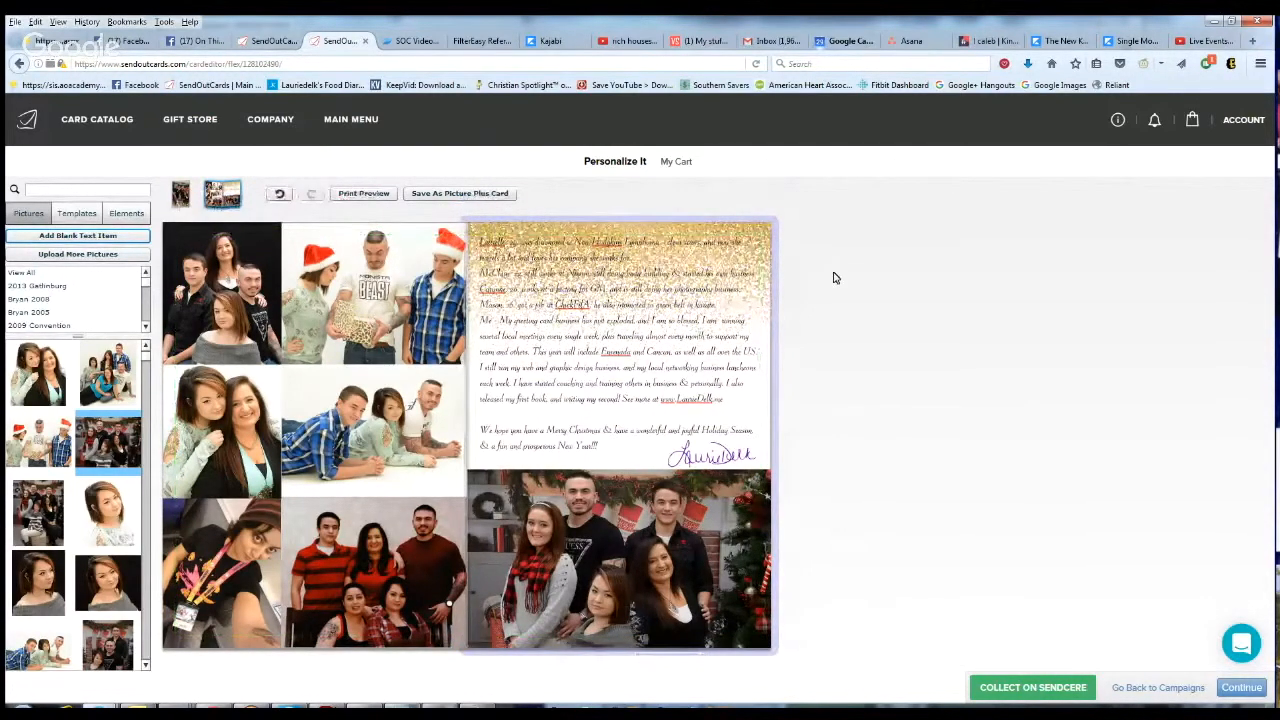
{"action": "left_click", "coordinate": [766, 254]}
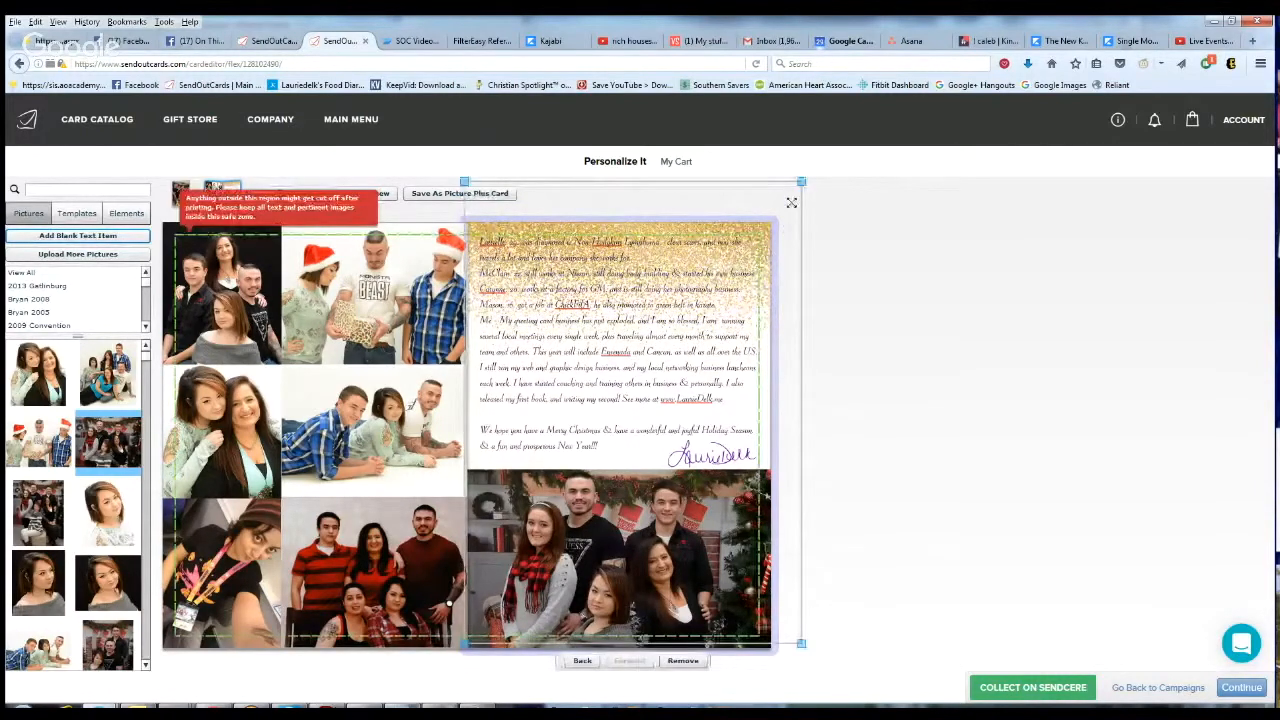
{"action": "left_click_drag", "start_coordinate": [802, 183], "coordinate": [908, 194]}
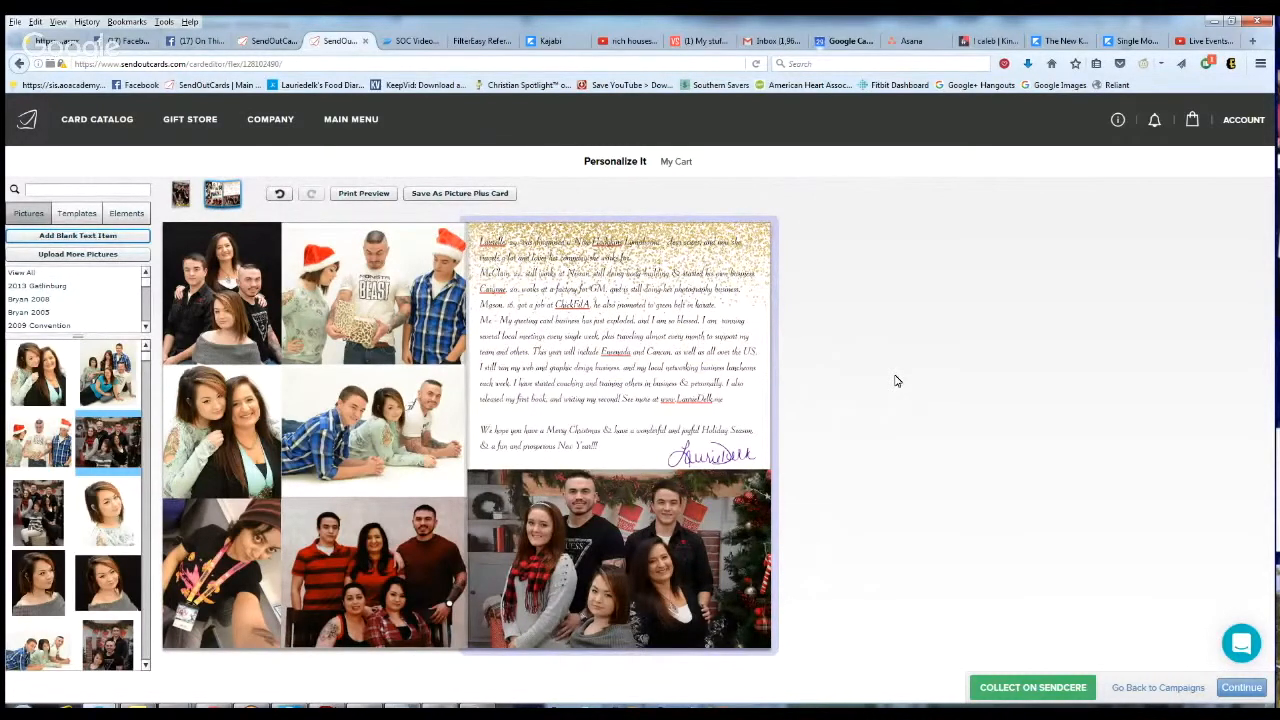
Step: Save the design as a picture plus card, and save the card to the campaign with the Immediate send time
{"action": "left_click", "coordinate": [465, 195]}
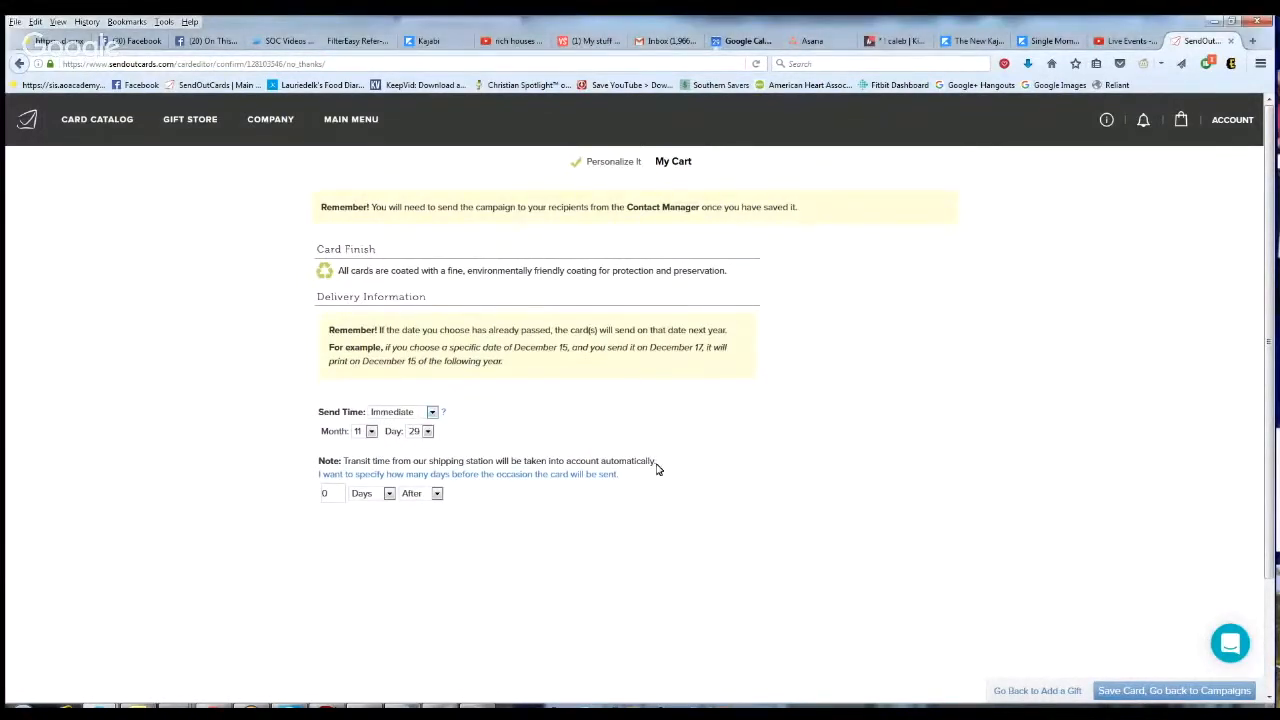
{"action": "left_click", "coordinate": [1210, 692]}
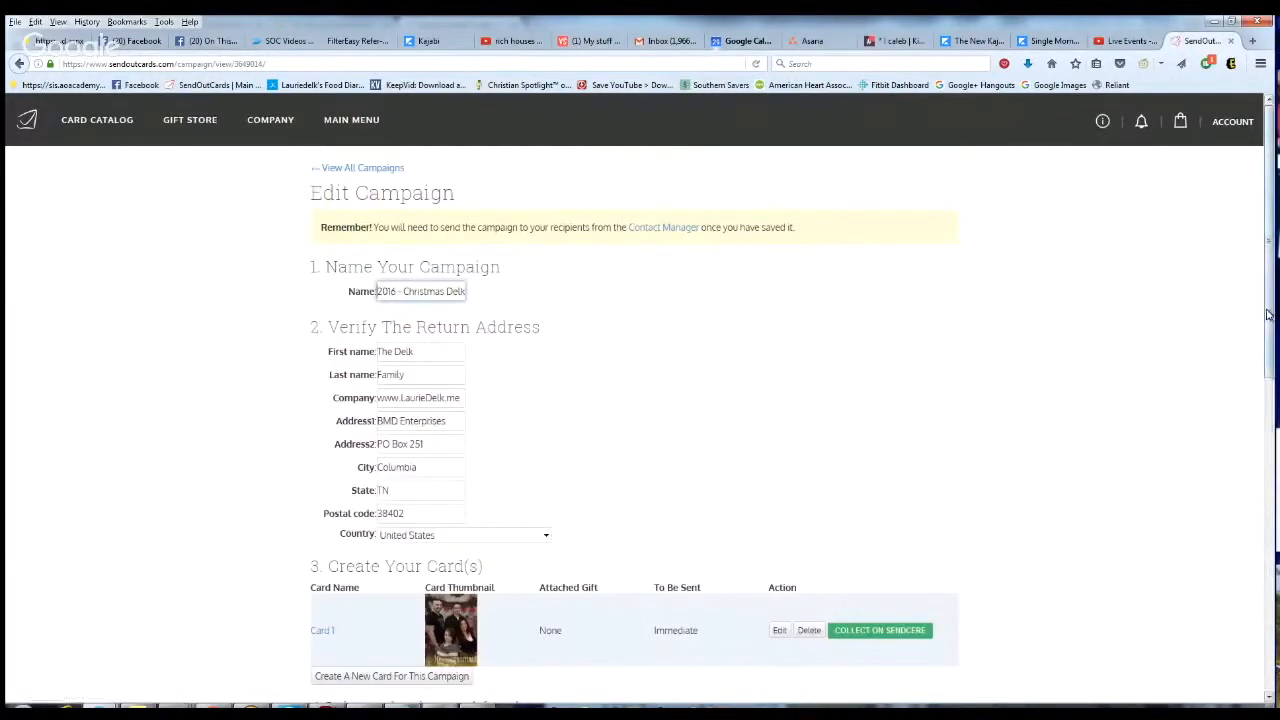
Step: Create a new card back using the full-image layout without a return address, filled with the FAMILY group picture
{"action": "left_click_drag", "start_coordinate": [1270, 315], "coordinate": [1268, 450]}
{"action": "left_click_drag", "start_coordinate": [436, 599], "coordinate": [968, 627]}
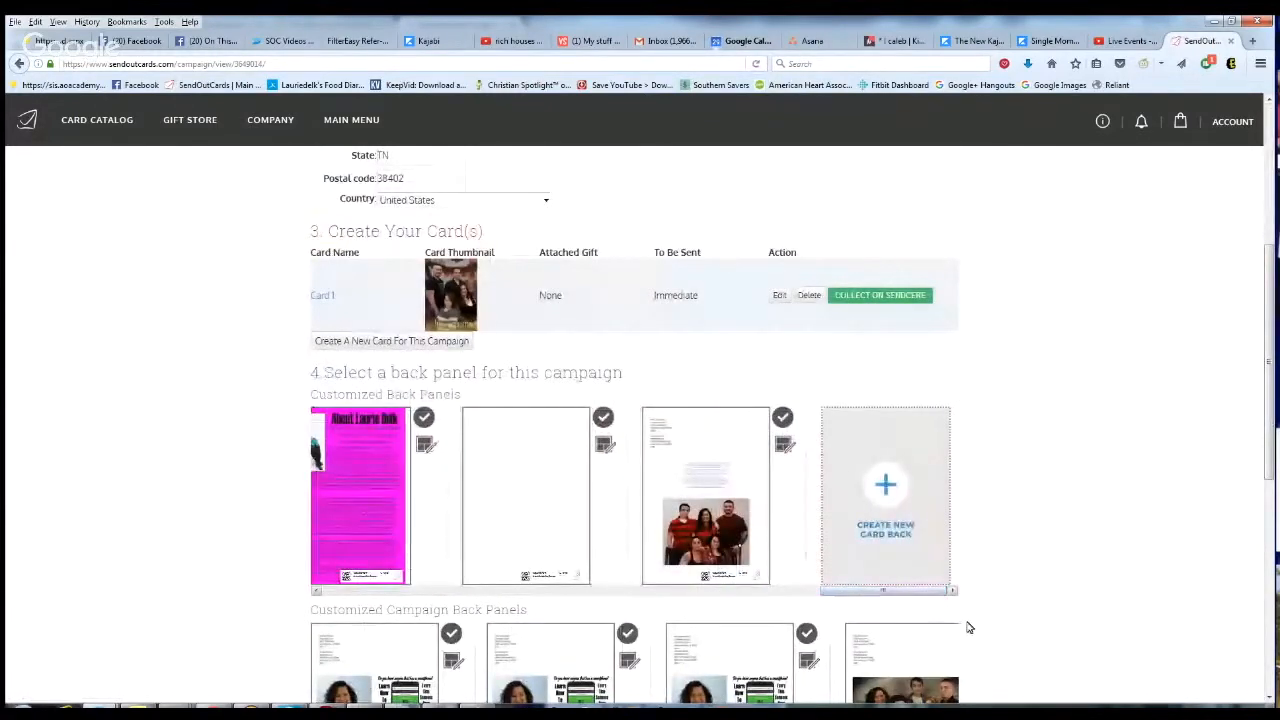
{"action": "left_click", "coordinate": [885, 486]}
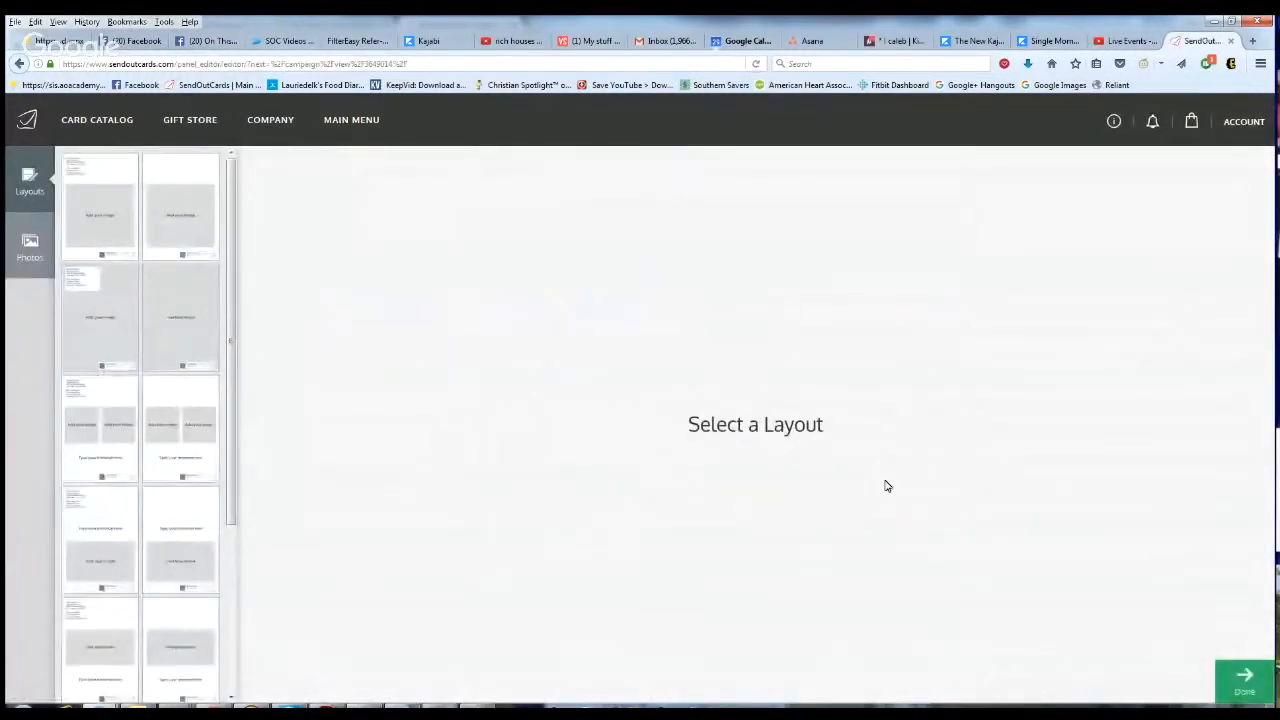
{"action": "left_click", "coordinate": [202, 310]}
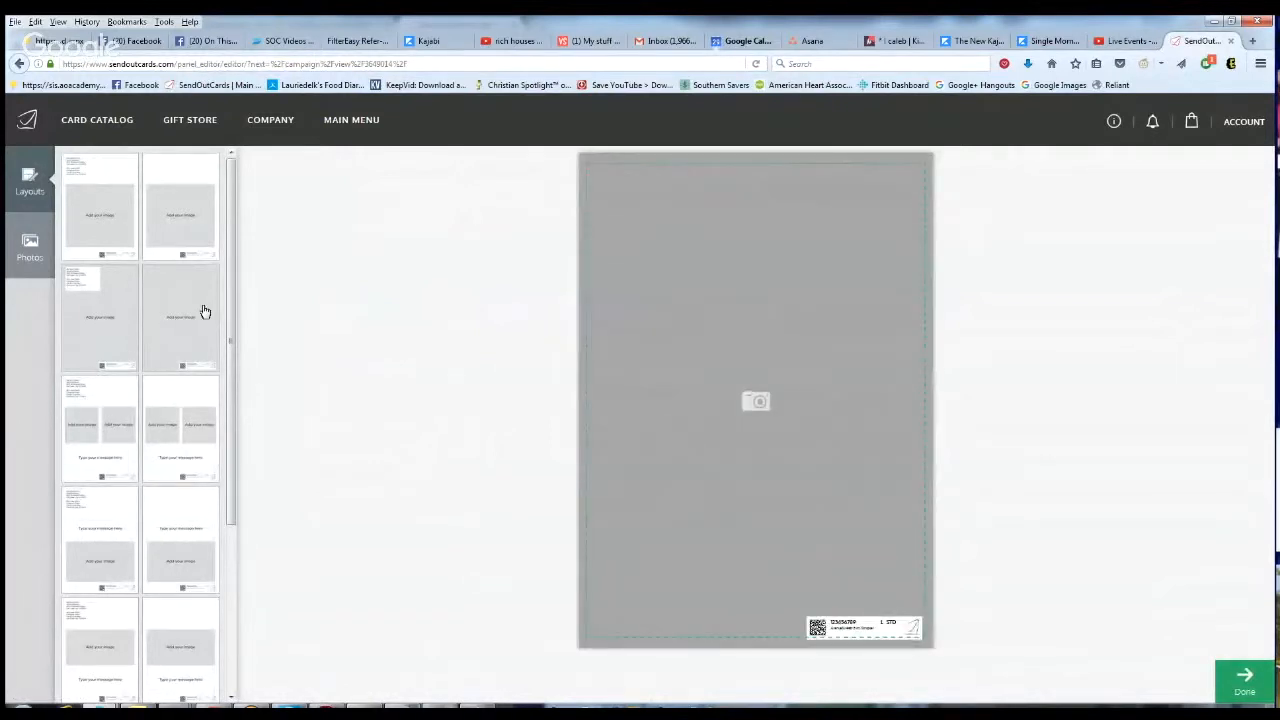
{"action": "left_click", "coordinate": [32, 250]}
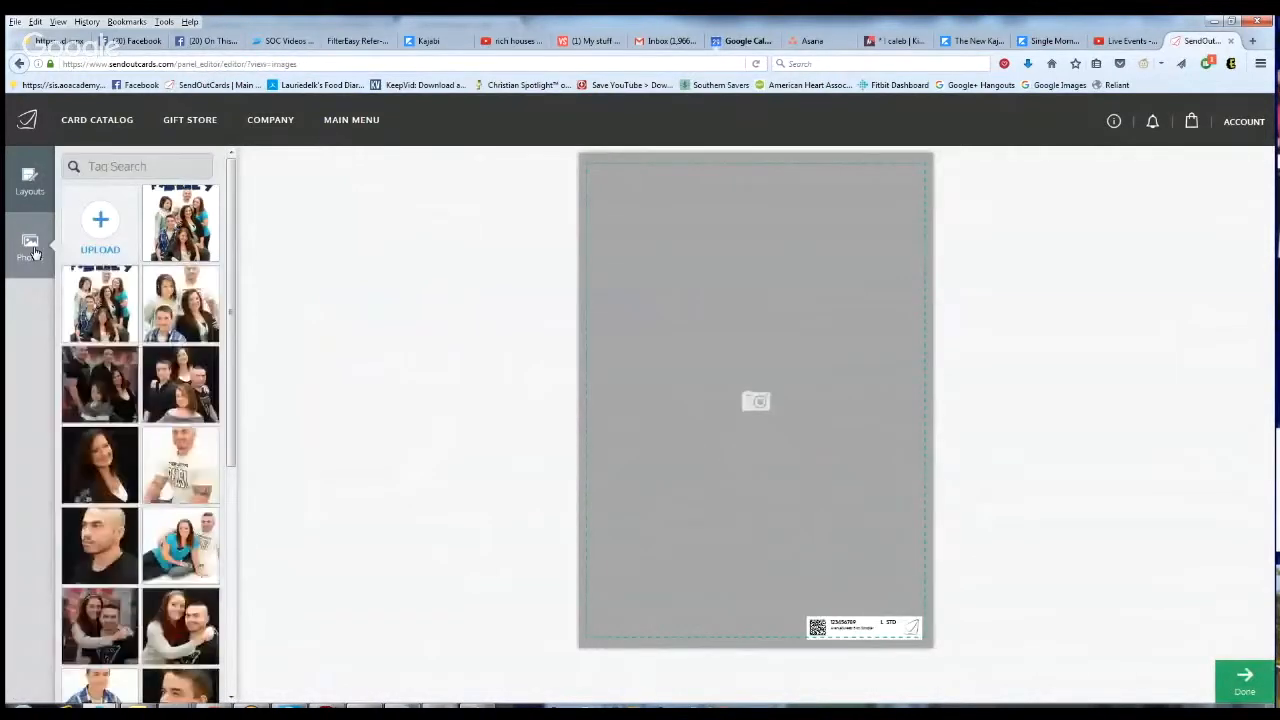
{"action": "left_click_drag", "start_coordinate": [165, 248], "coordinate": [756, 398]}
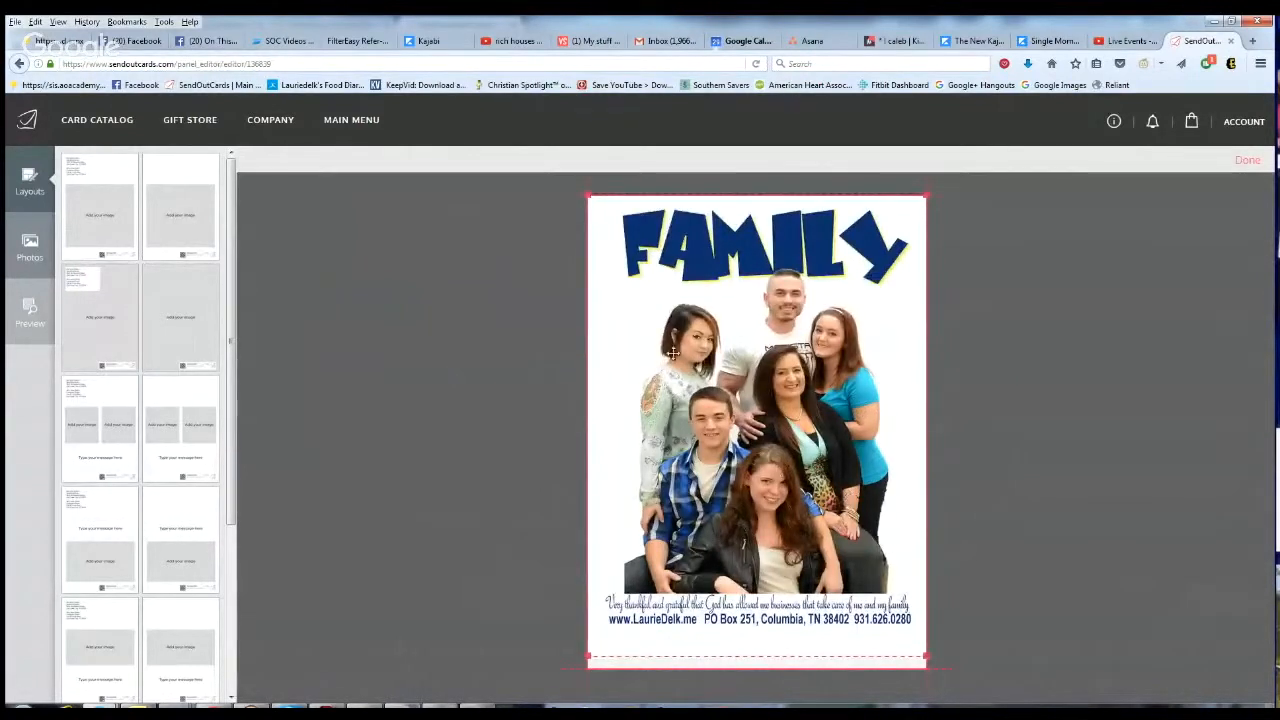
{"action": "left_click", "coordinate": [1250, 161]}
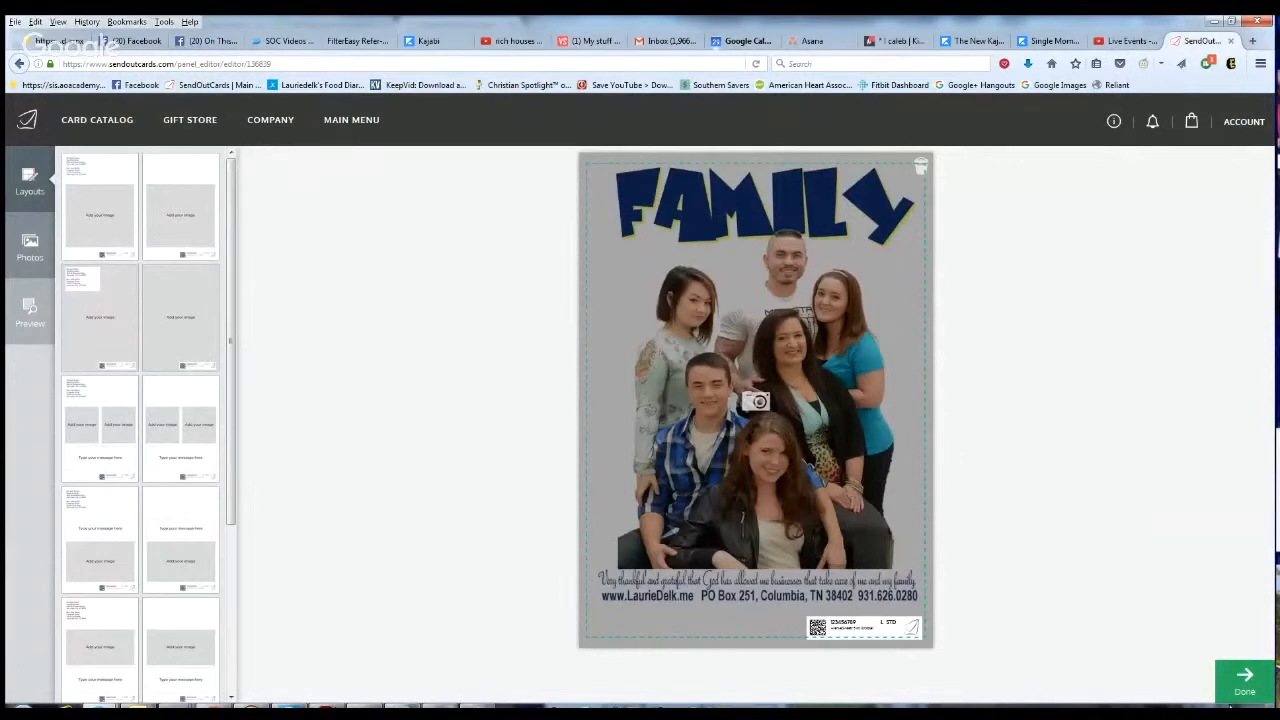
{"action": "left_click", "coordinate": [1245, 680]}
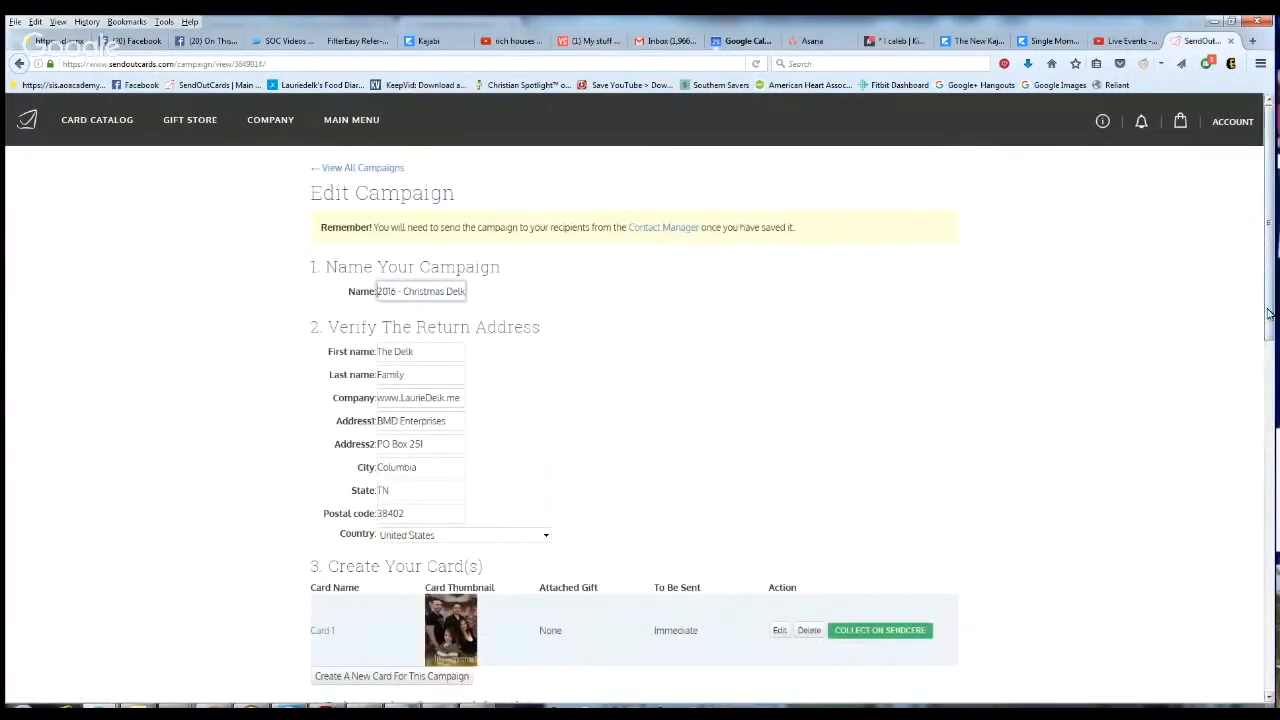
Step: Select the customized FAMILY picture back panel for the campaign and save the campaign
{"action": "left_click_drag", "start_coordinate": [1268, 314], "coordinate": [1271, 504]}
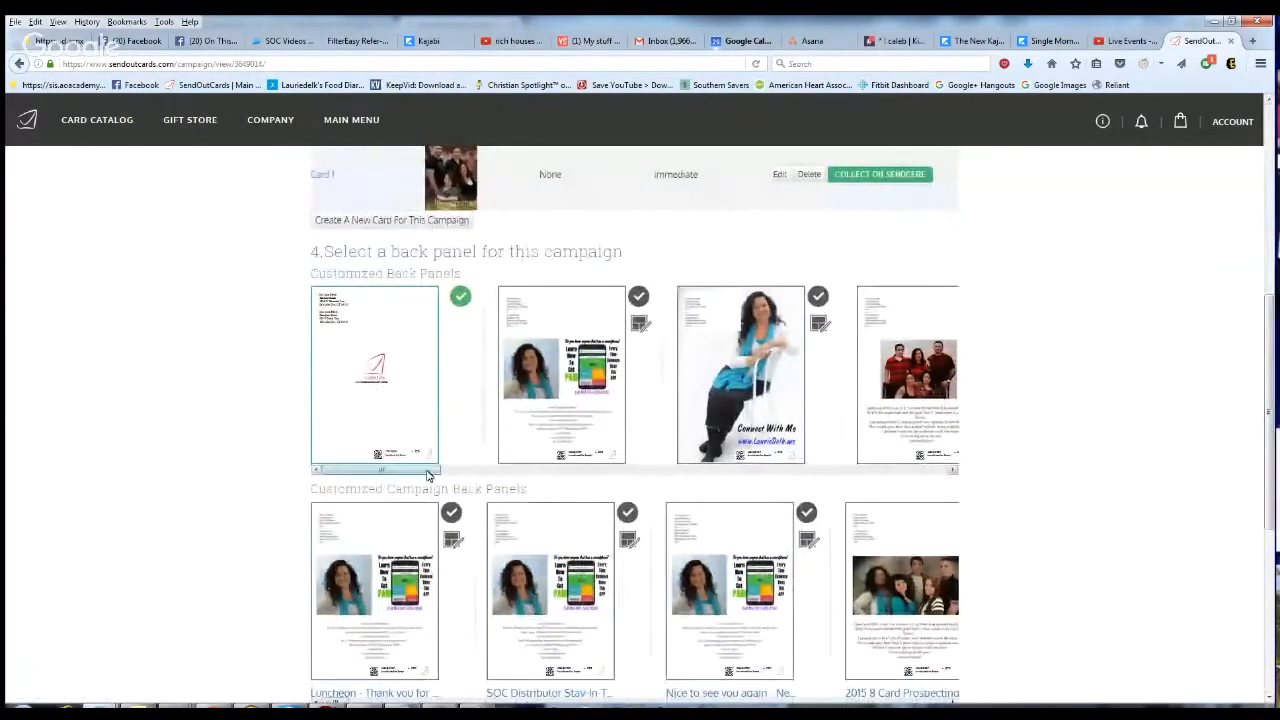
{"action": "left_click_drag", "start_coordinate": [428, 476], "coordinate": [907, 478]}
{"action": "left_click", "coordinate": [722, 297]}
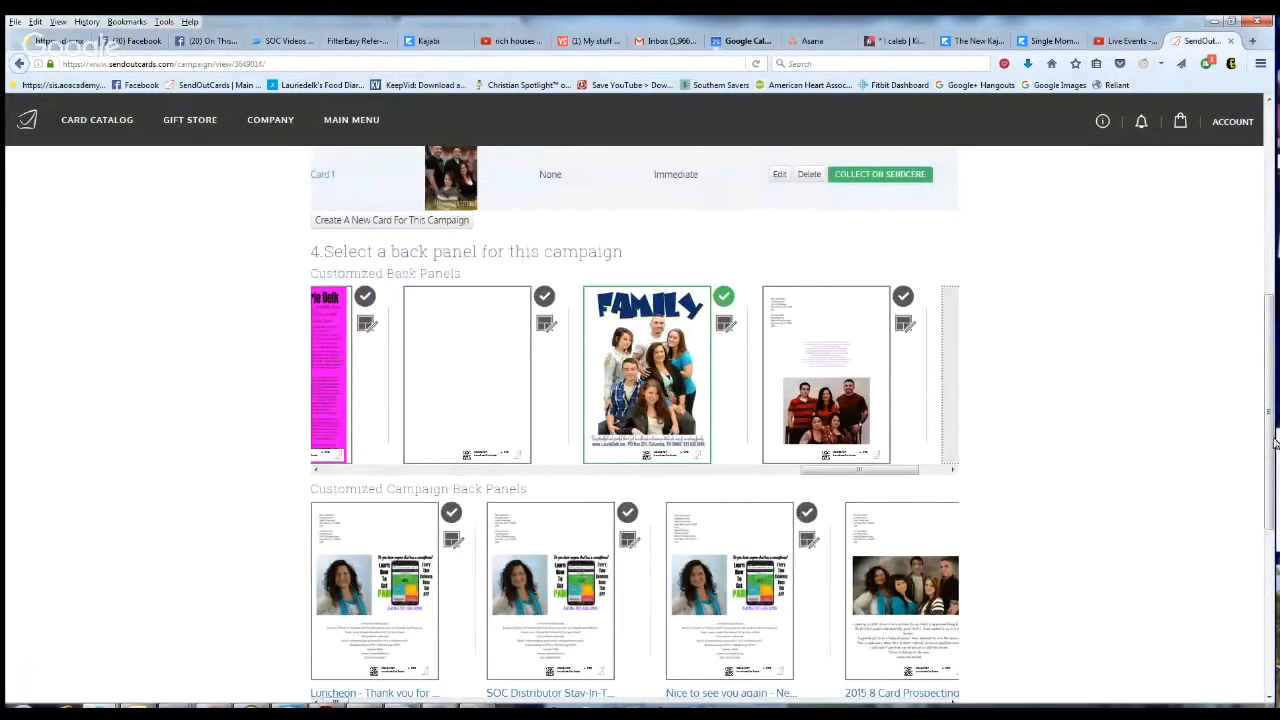
{"action": "scroll", "coordinate": [1275, 443], "scroll_direction": "down", "scroll_amount": 5}
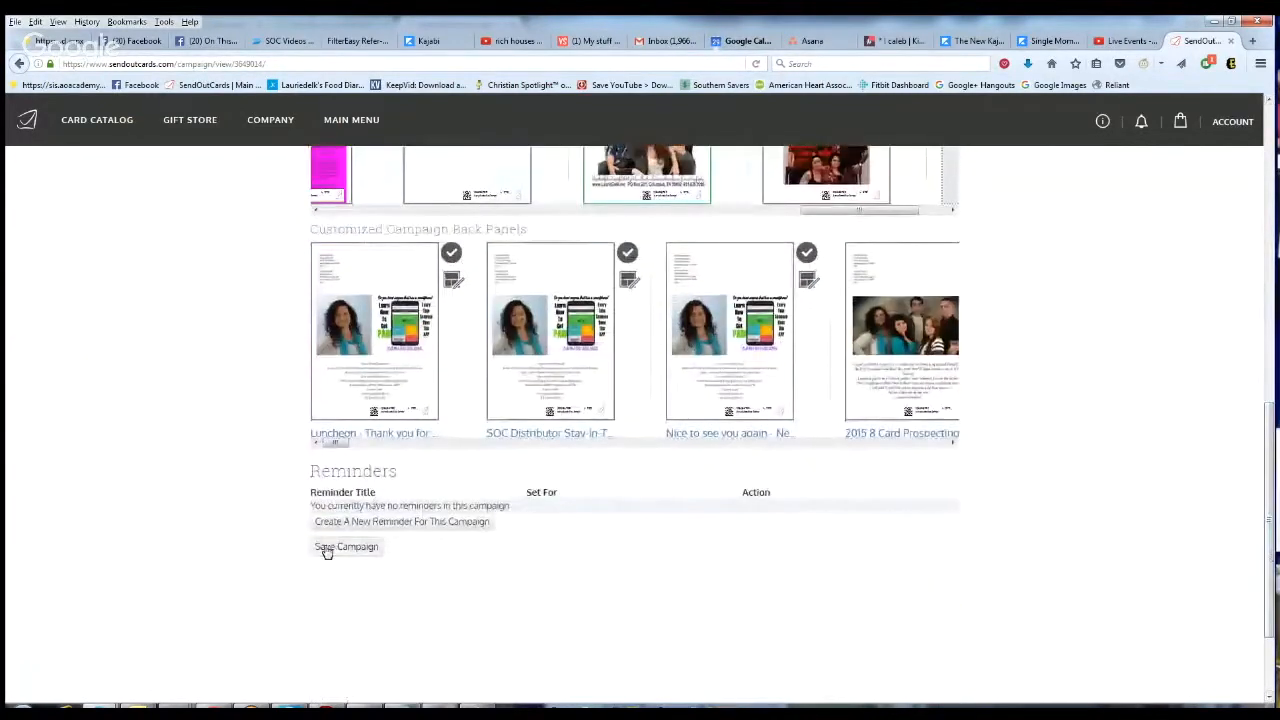
{"action": "left_click", "coordinate": [326, 550]}
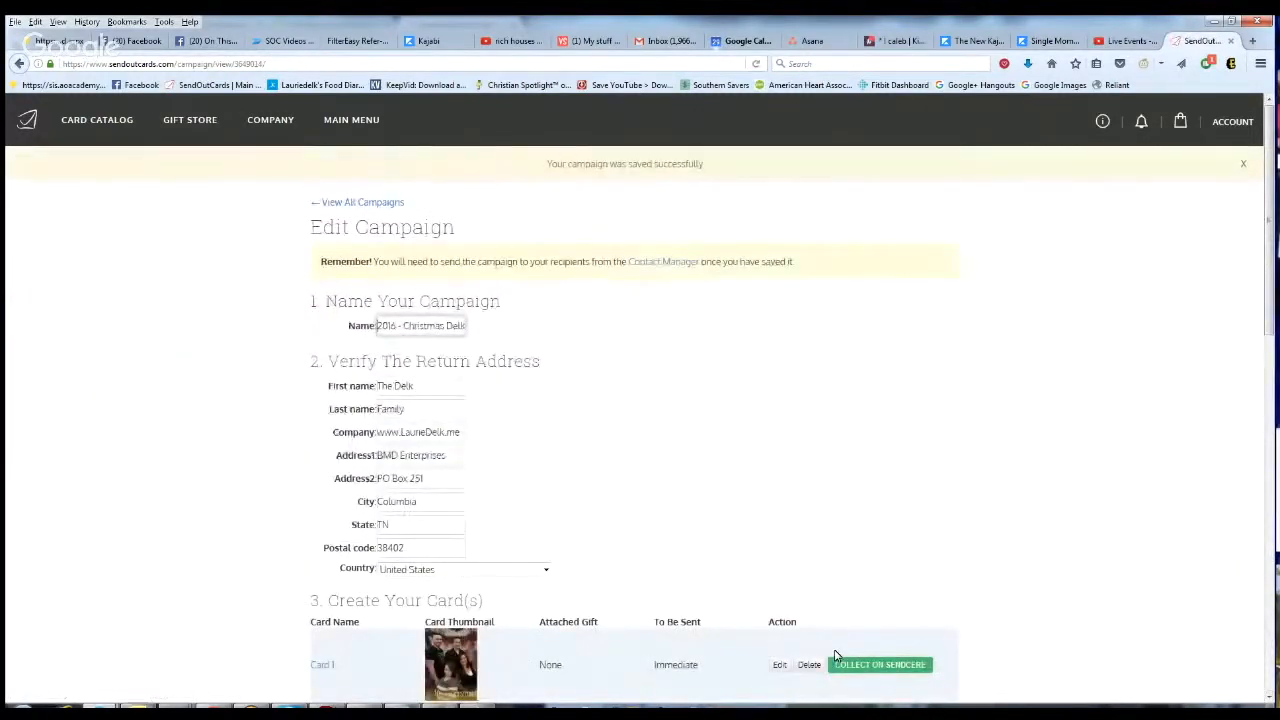
Step: Open the contact search in the Contact Manager and exclude spouses and children from the search
{"action": "left_click", "coordinate": [355, 135]}
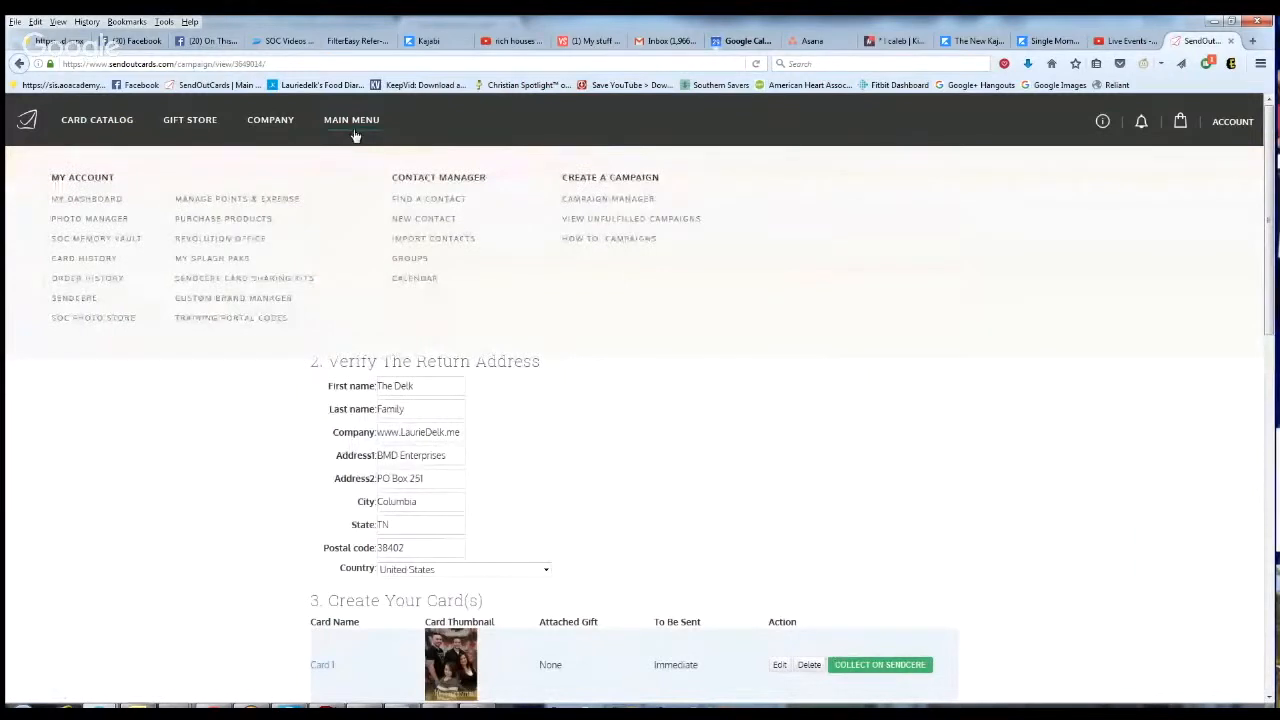
{"action": "left_click", "coordinate": [422, 200]}
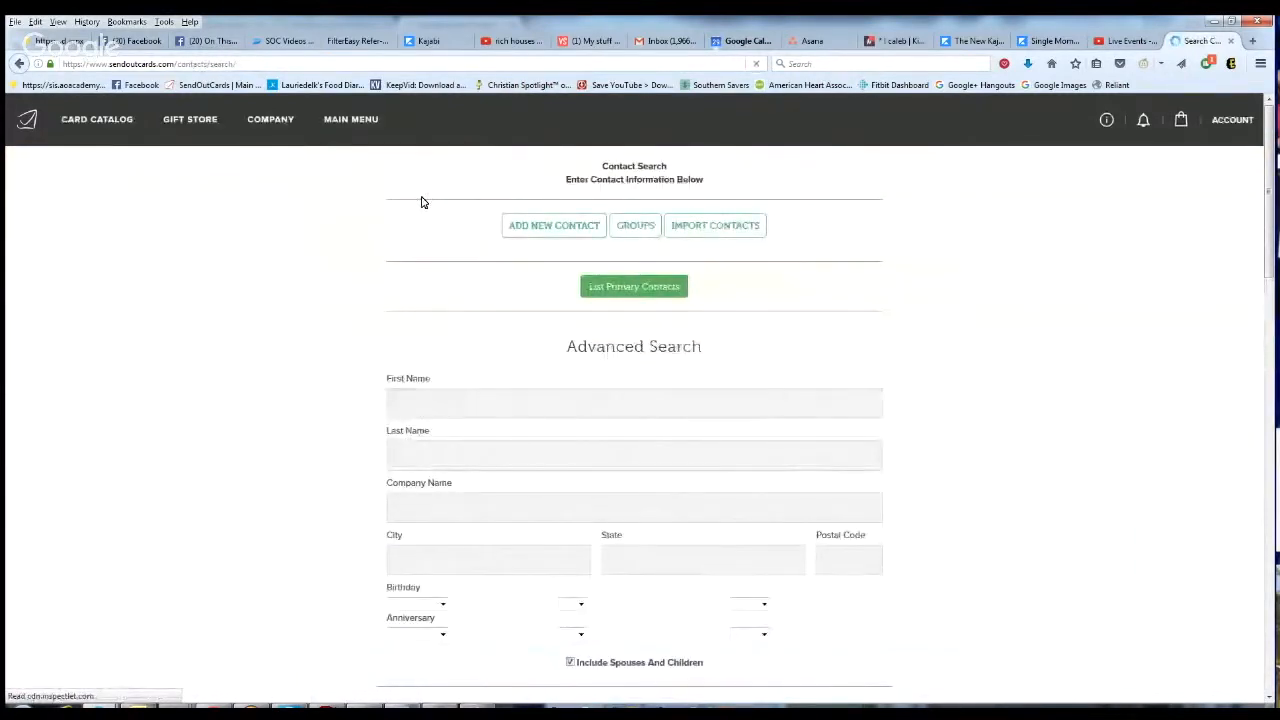
{"action": "scroll", "coordinate": [1272, 285], "scroll_direction": "down", "scroll_amount": 2}
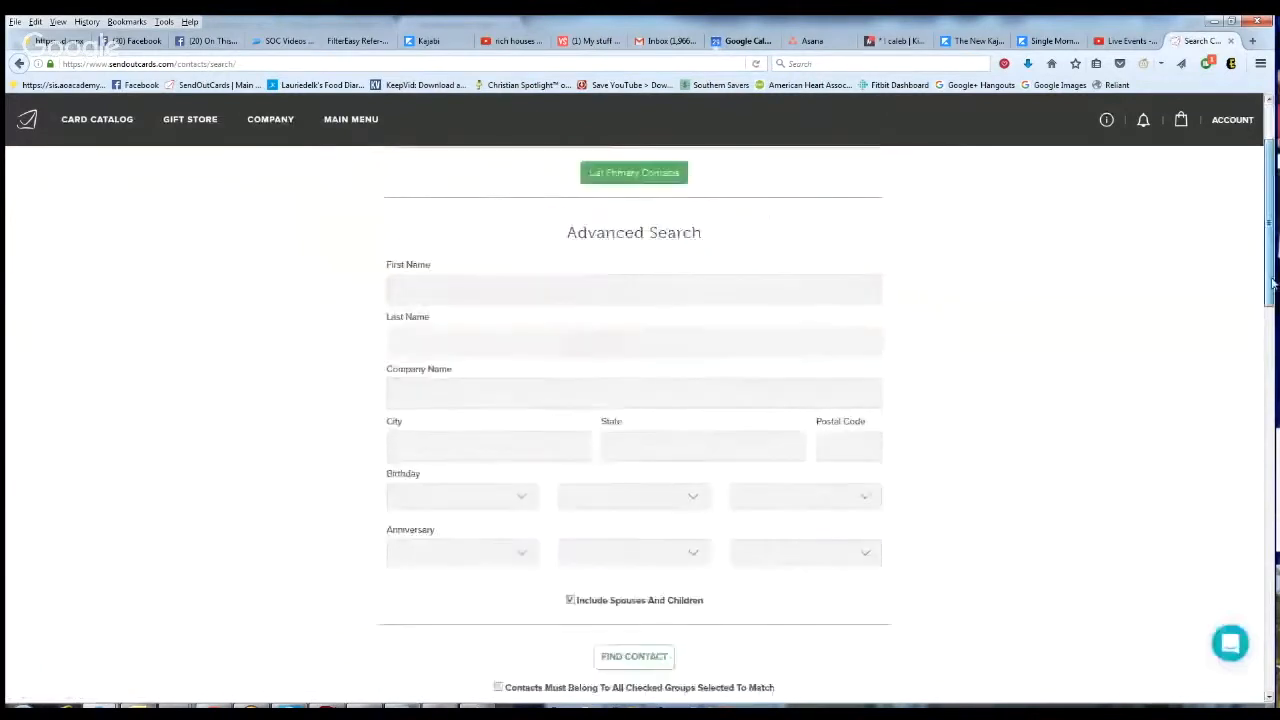
{"action": "scroll", "coordinate": [1272, 285], "scroll_direction": "down", "scroll_amount": 4}
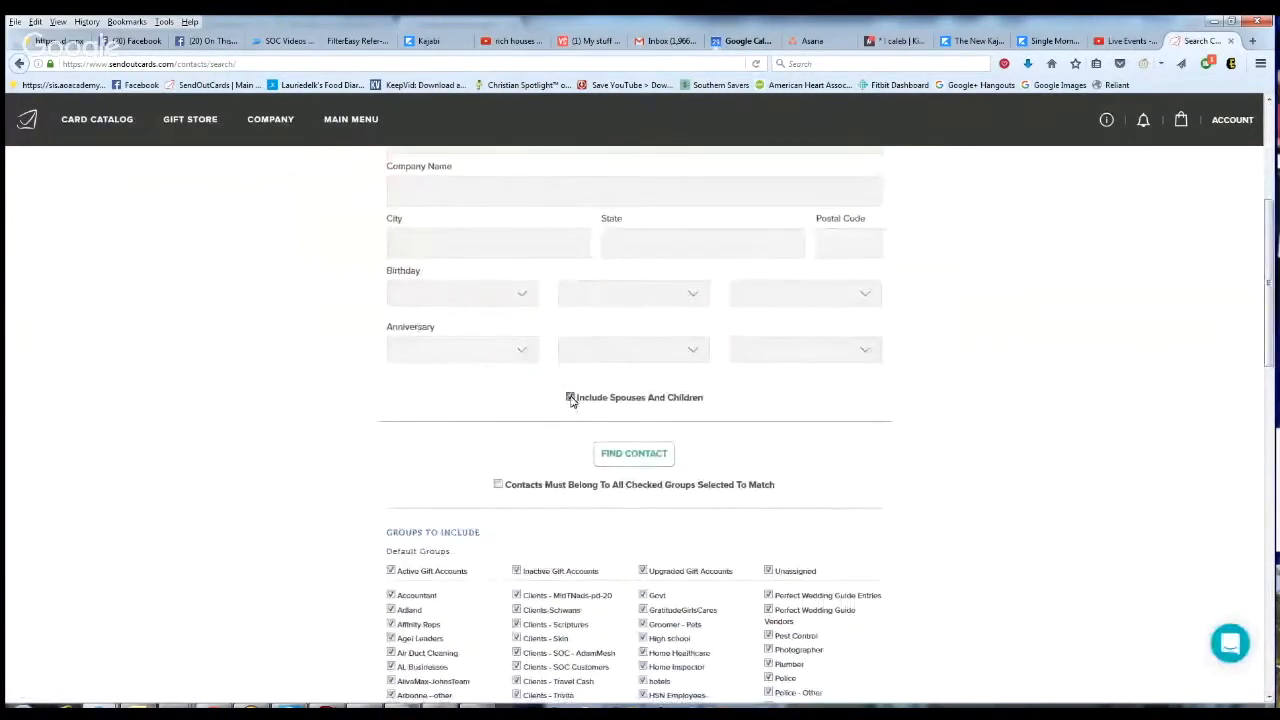
{"action": "left_click", "coordinate": [571, 398]}
Step: Deselect all contact groups in the list of groups to include in the search
{"action": "left_click_drag", "start_coordinate": [1270, 340], "coordinate": [1238, 590]}
{"action": "left_click", "coordinate": [430, 490]}
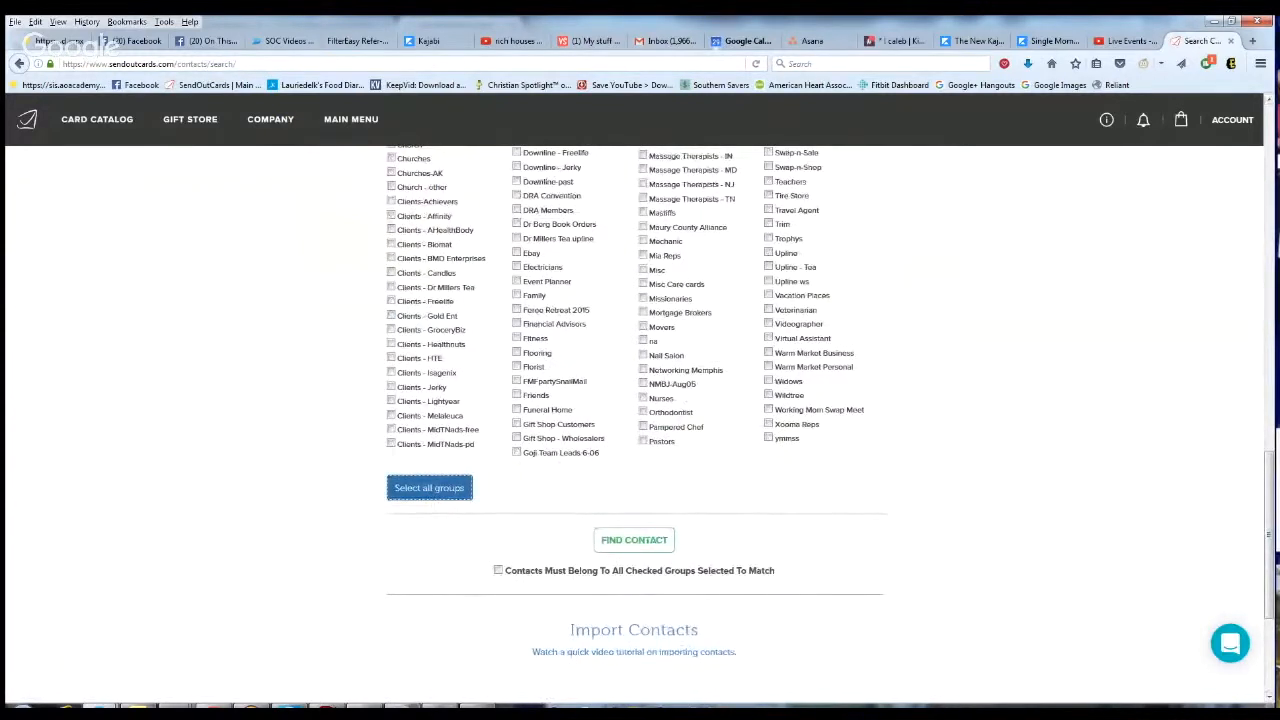
{"action": "left_click_drag", "start_coordinate": [1270, 530], "coordinate": [1272, 503]}
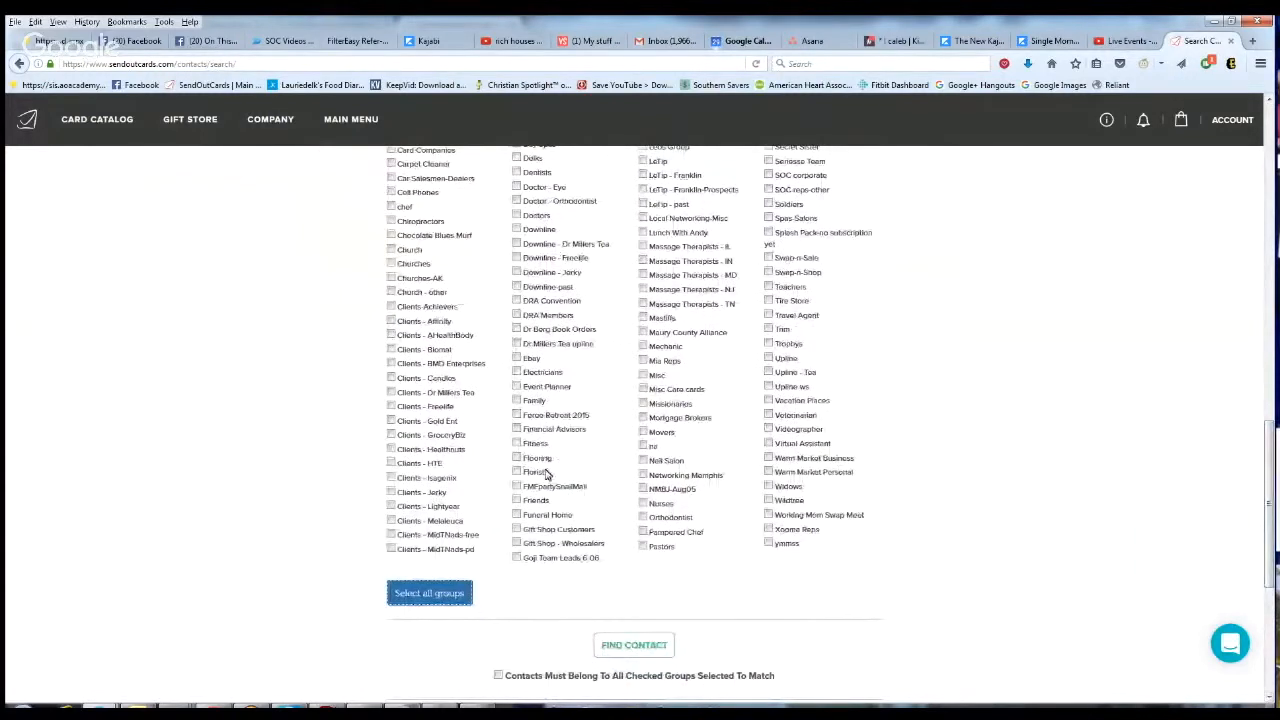
Step: Include the groups Clients - AHealthBody, Clients - BMD Enterprises, Clients - SOC Customers, Downline and Downline-past in the contact search
{"action": "left_click", "coordinate": [391, 336]}
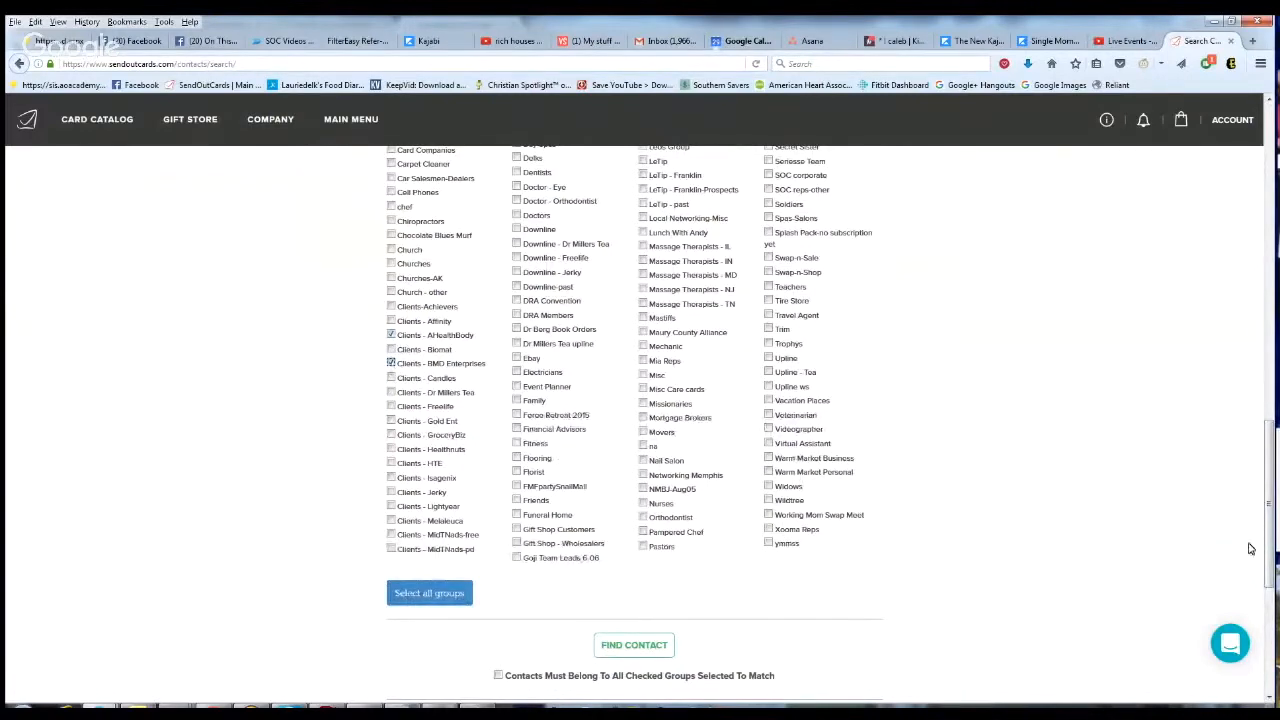
{"action": "left_click_drag", "start_coordinate": [1271, 555], "coordinate": [1261, 438]}
{"action": "left_click", "coordinate": [516, 323]}
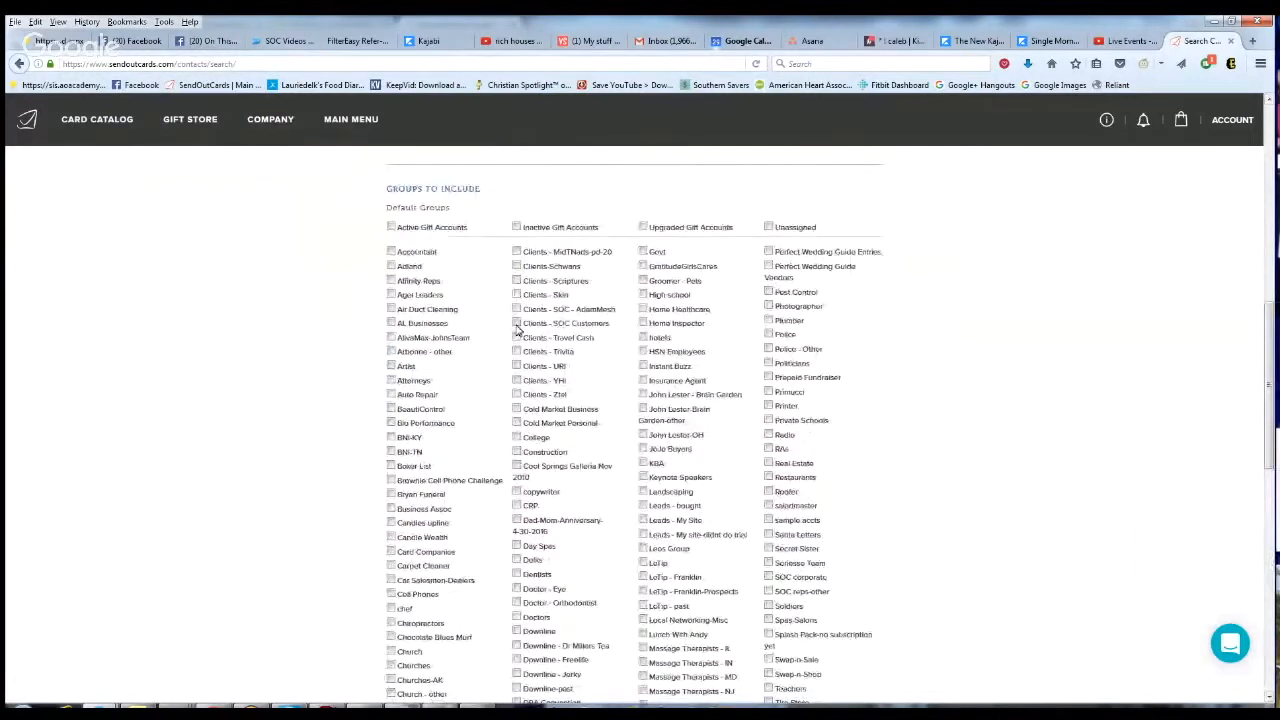
{"action": "left_click", "coordinate": [516, 631]}
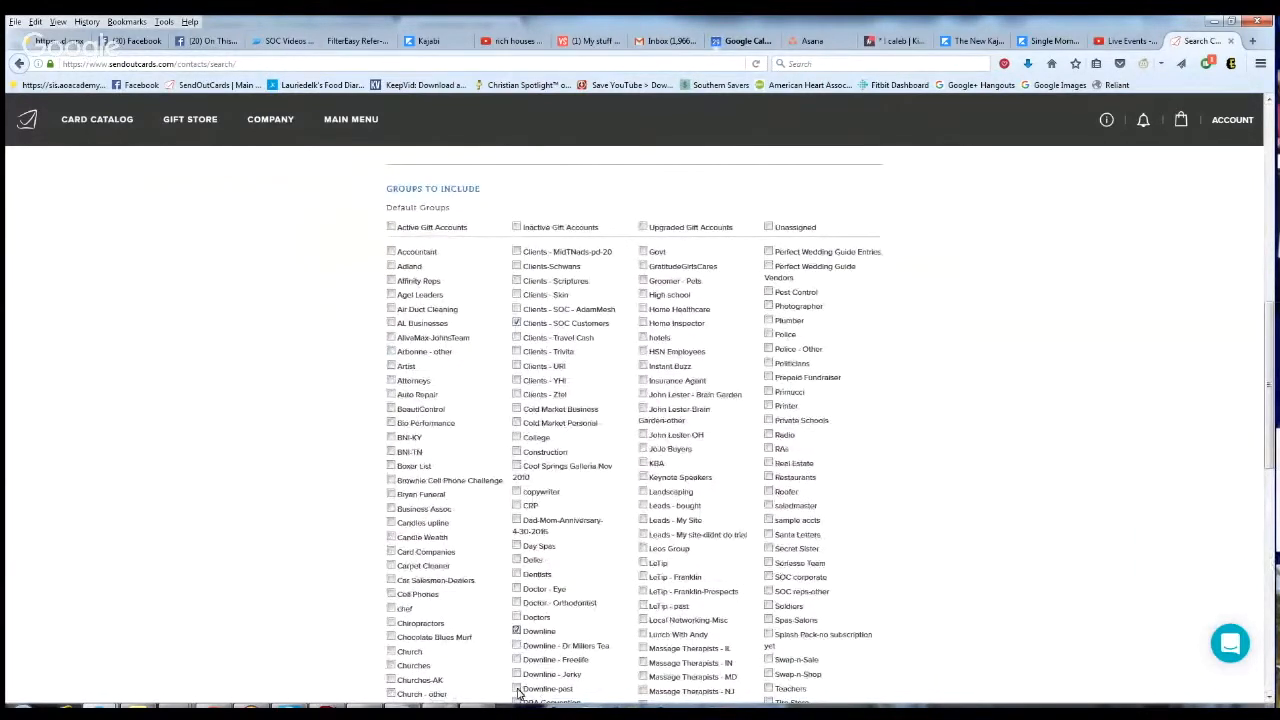
{"action": "left_click", "coordinate": [516, 688]}
Step: Add the Family, Friends, HSN Employees and KBA groups to the contact search
{"action": "scroll", "coordinate": [1276, 364], "scroll_direction": "down", "scroll_amount": 4}
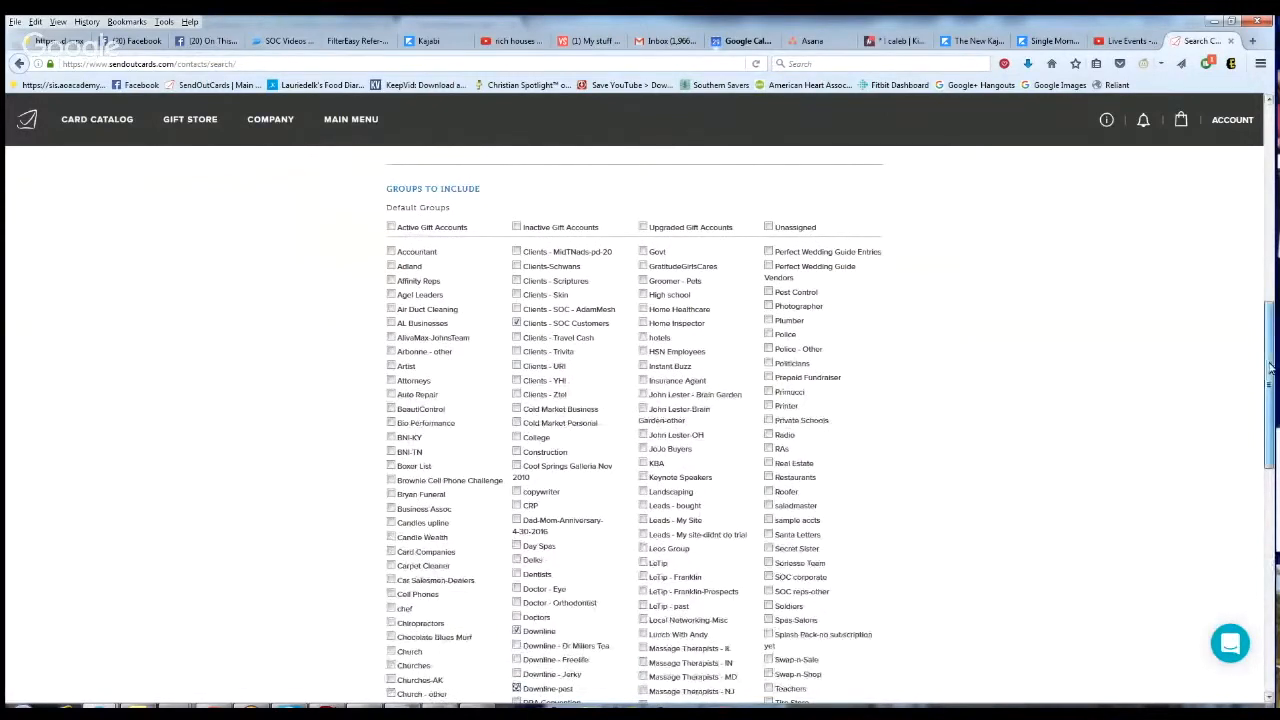
{"action": "left_click", "coordinate": [516, 420]}
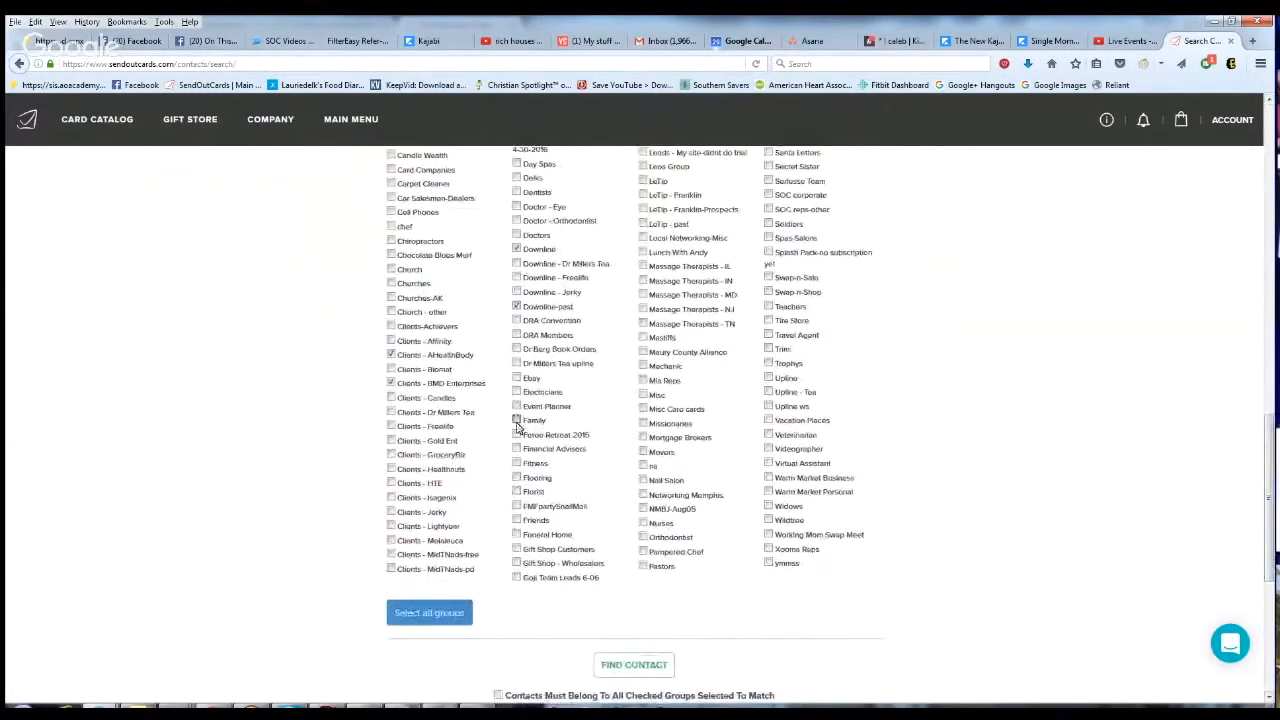
{"action": "left_click", "coordinate": [516, 520]}
{"action": "left_click_drag", "start_coordinate": [1272, 525], "coordinate": [1274, 430]}
{"action": "left_click", "coordinate": [643, 306]}
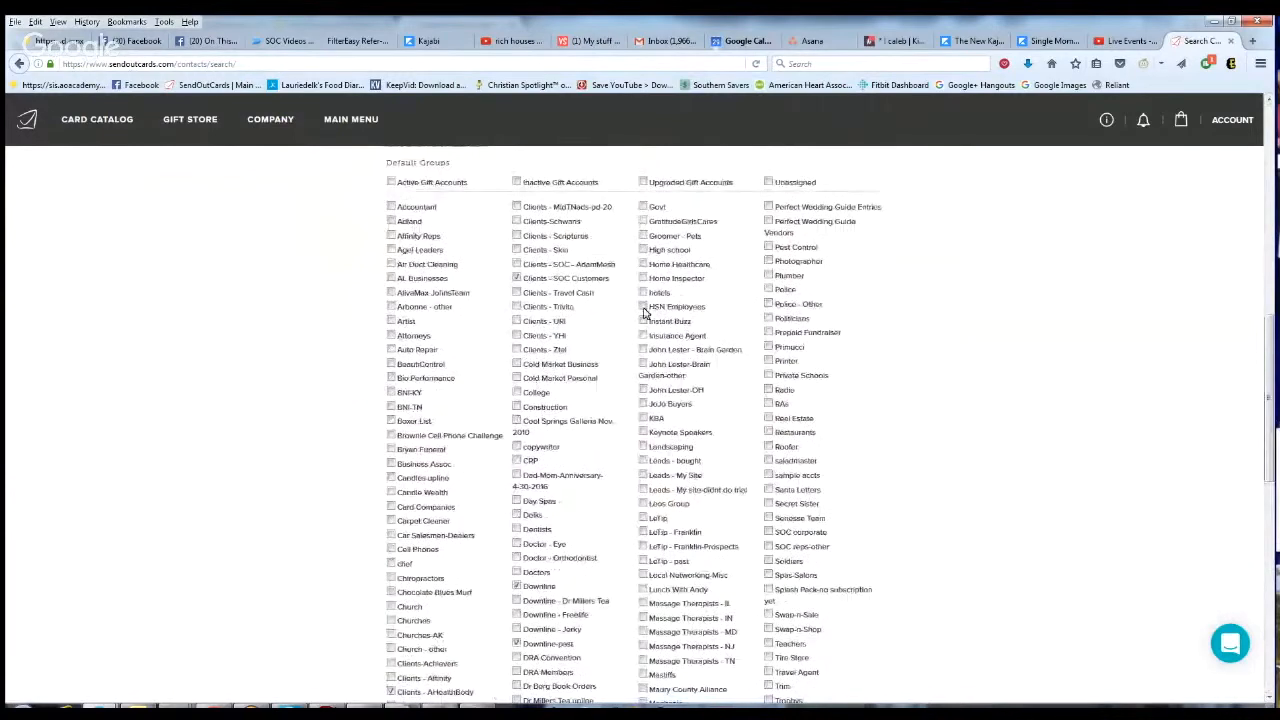
{"action": "left_click", "coordinate": [643, 418]}
Step: Add the Local Networking-Misc, Police, Police - Other and Widows groups to the contact search
{"action": "left_click_drag", "start_coordinate": [1273, 422], "coordinate": [1274, 484]}
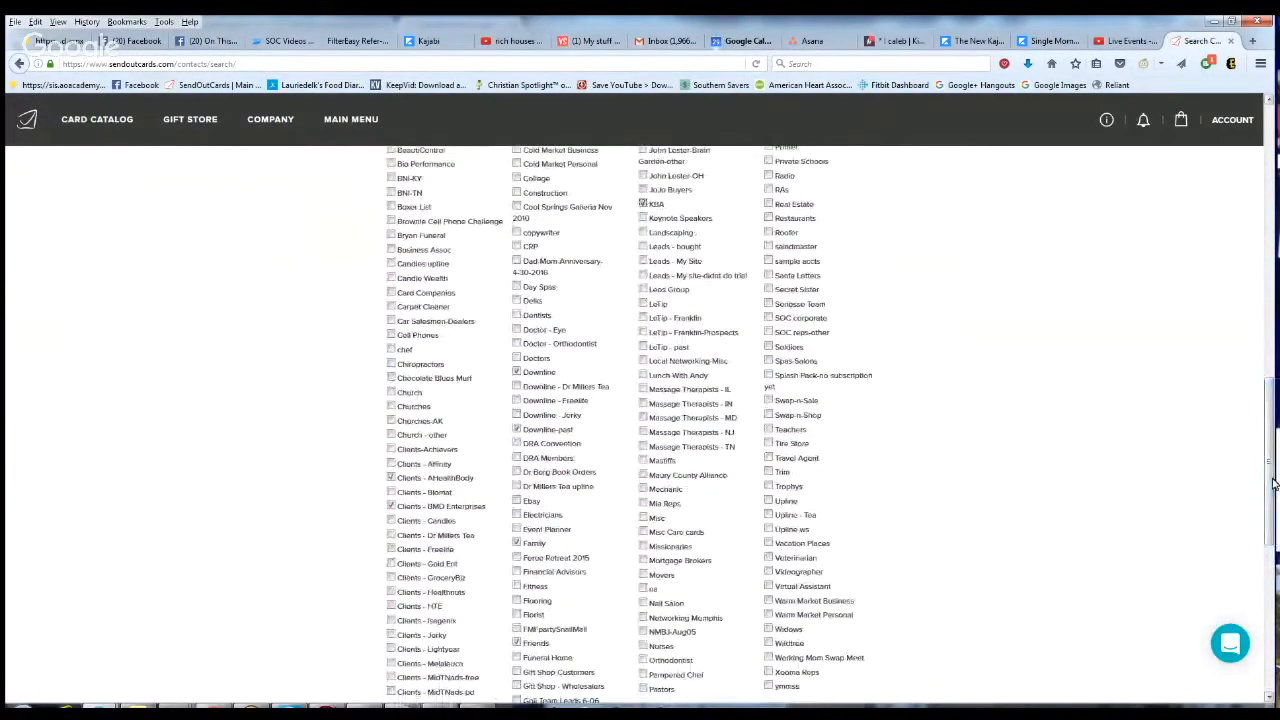
{"action": "left_click", "coordinate": [643, 362]}
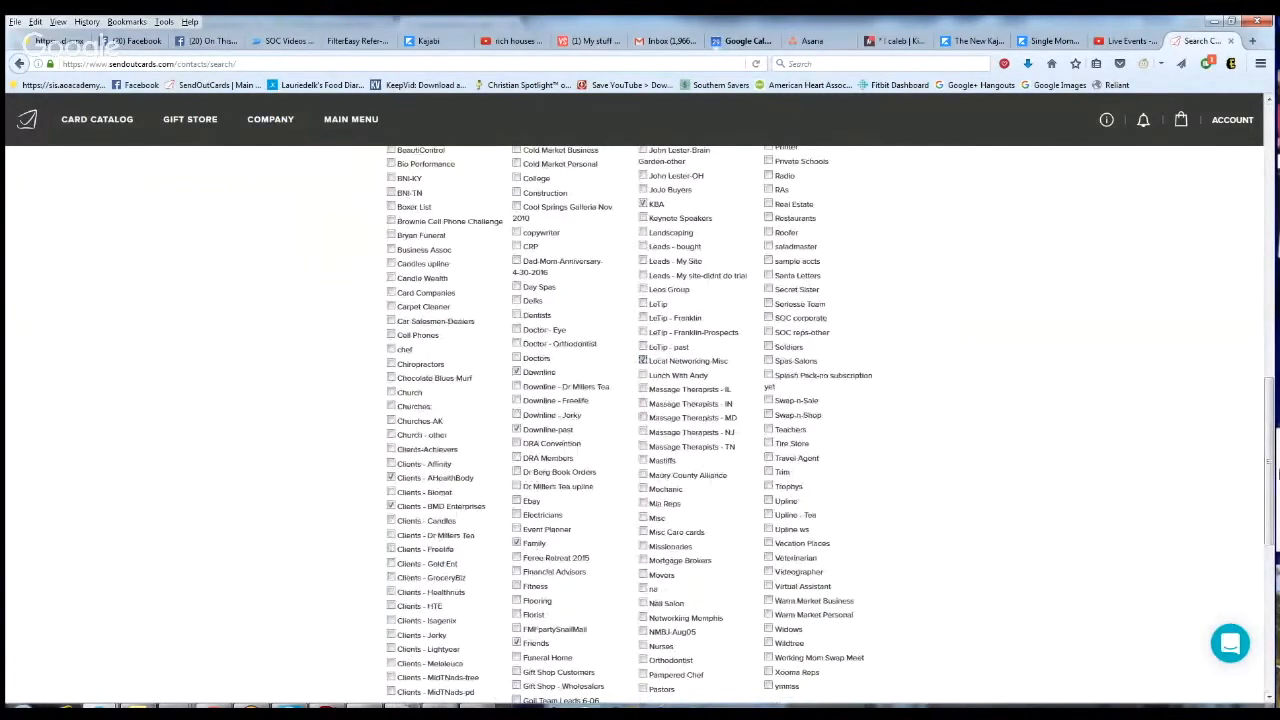
{"action": "scroll", "coordinate": [866, 286], "scroll_direction": "up", "scroll_amount": 3}
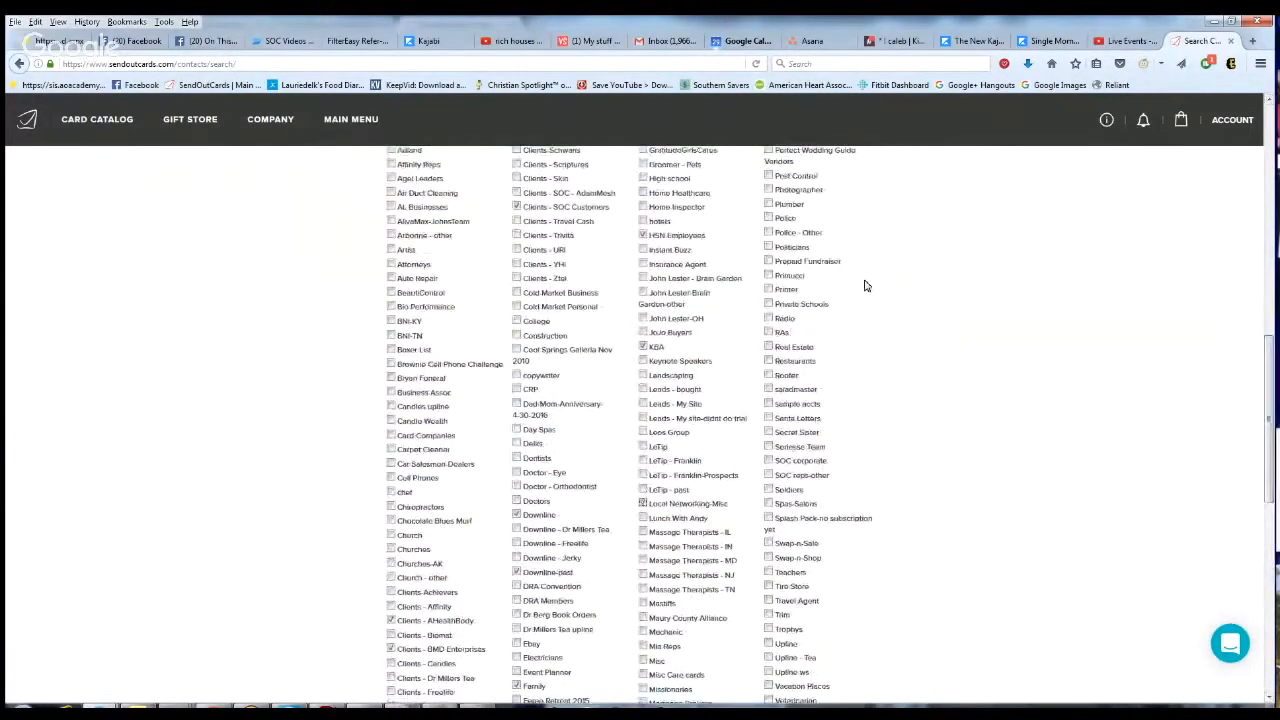
{"action": "left_click", "coordinate": [769, 218]}
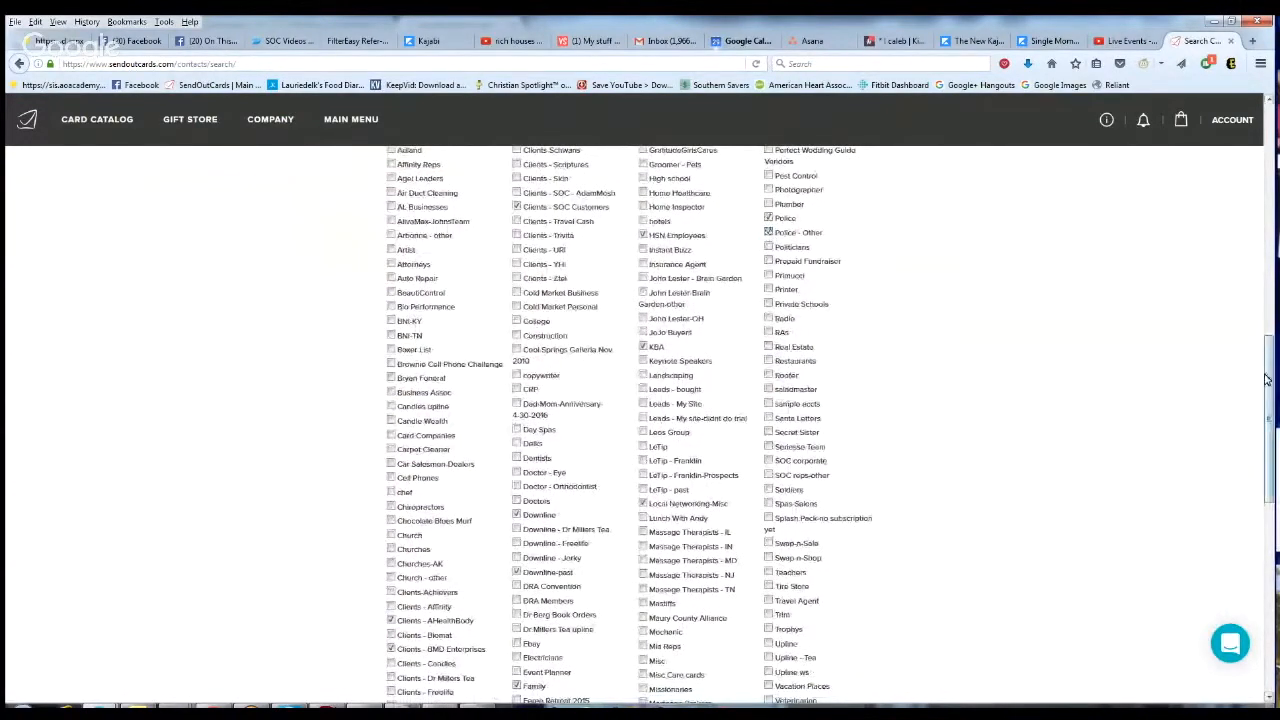
{"action": "left_click_drag", "start_coordinate": [1270, 383], "coordinate": [1271, 476]}
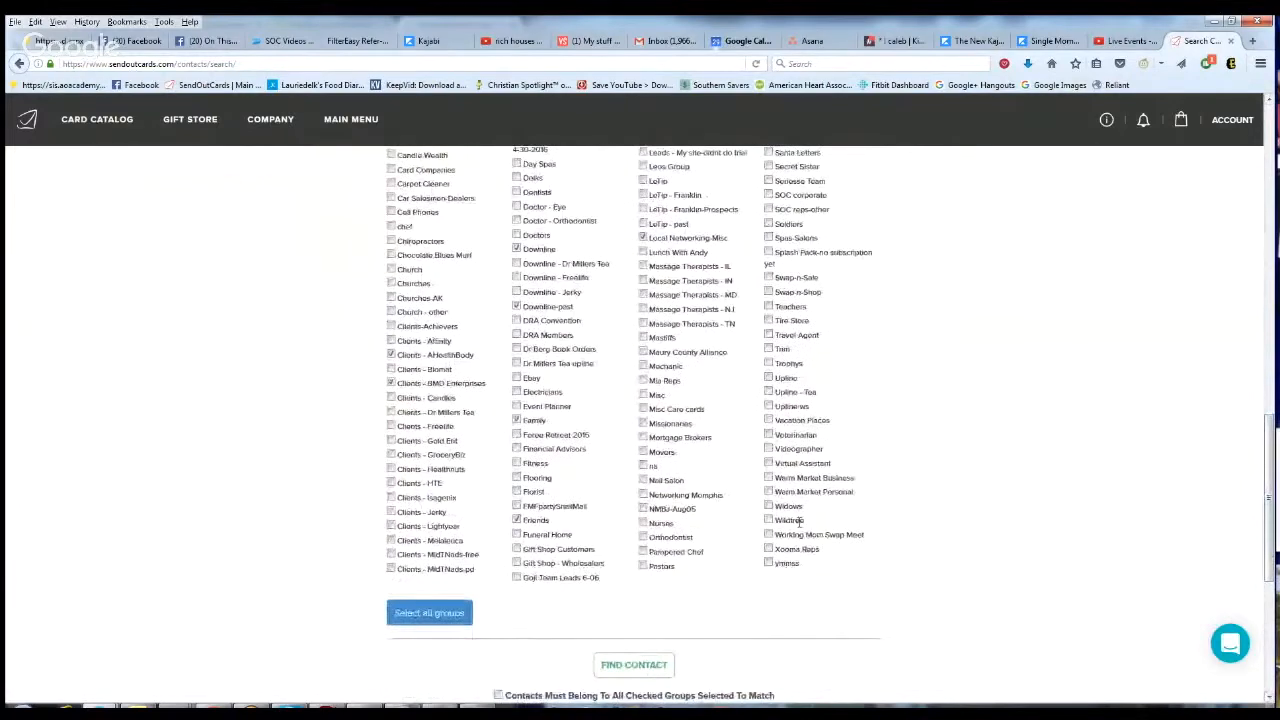
{"action": "left_click", "coordinate": [768, 505]}
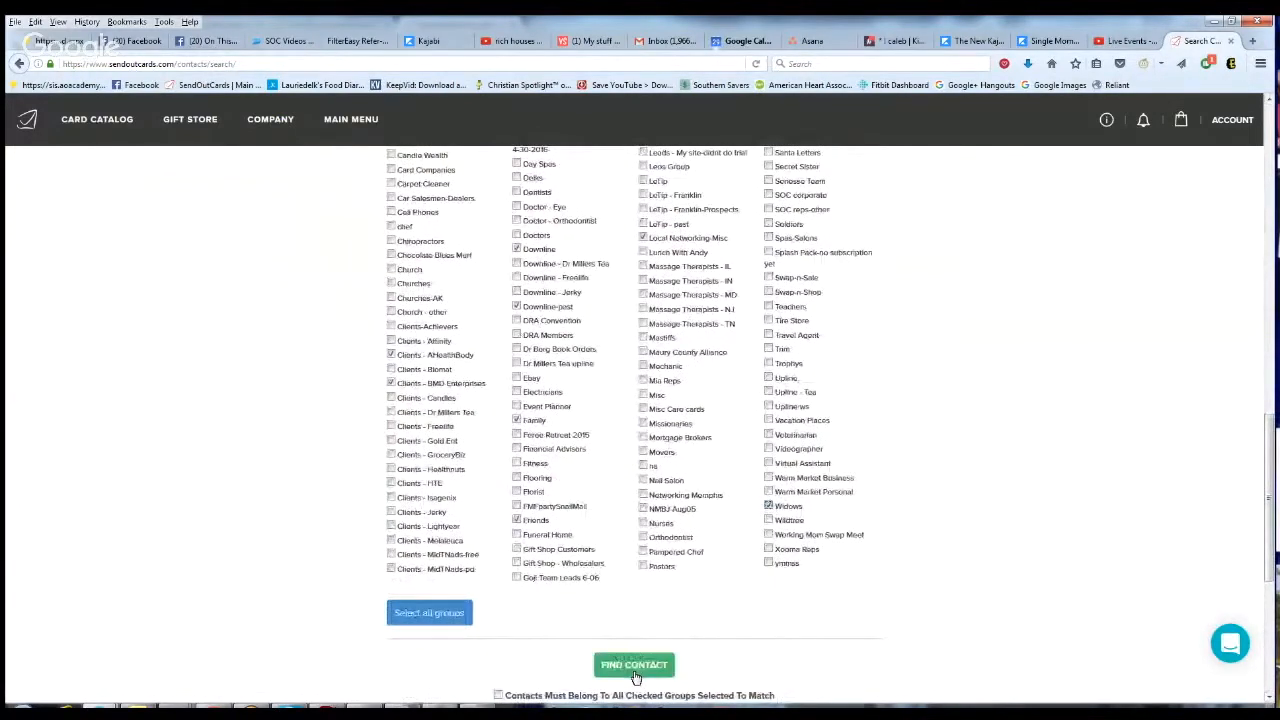
Step: Find the contacts belonging to the checked groups and look through the resulting contact list
{"action": "left_click_drag", "start_coordinate": [1270, 520], "coordinate": [1270, 554]}
{"action": "left_click", "coordinate": [626, 563]}
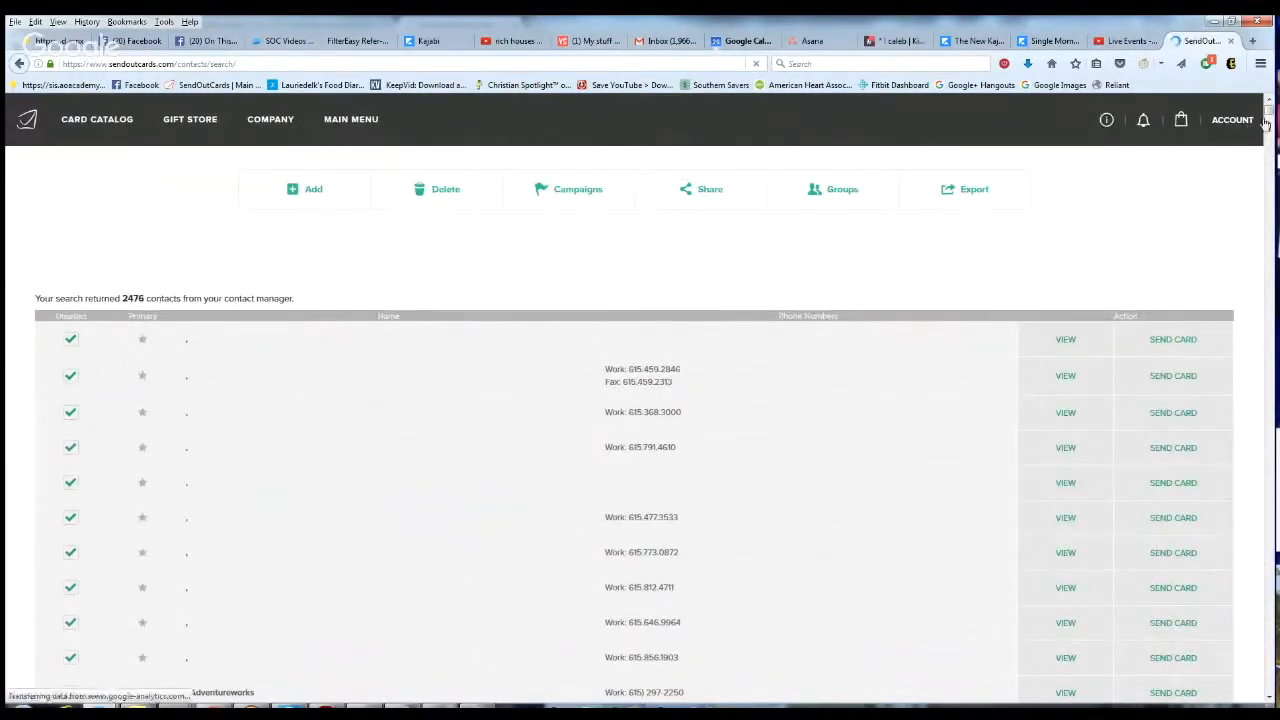
{"action": "left_click_drag", "start_coordinate": [1269, 111], "coordinate": [1270, 116]}
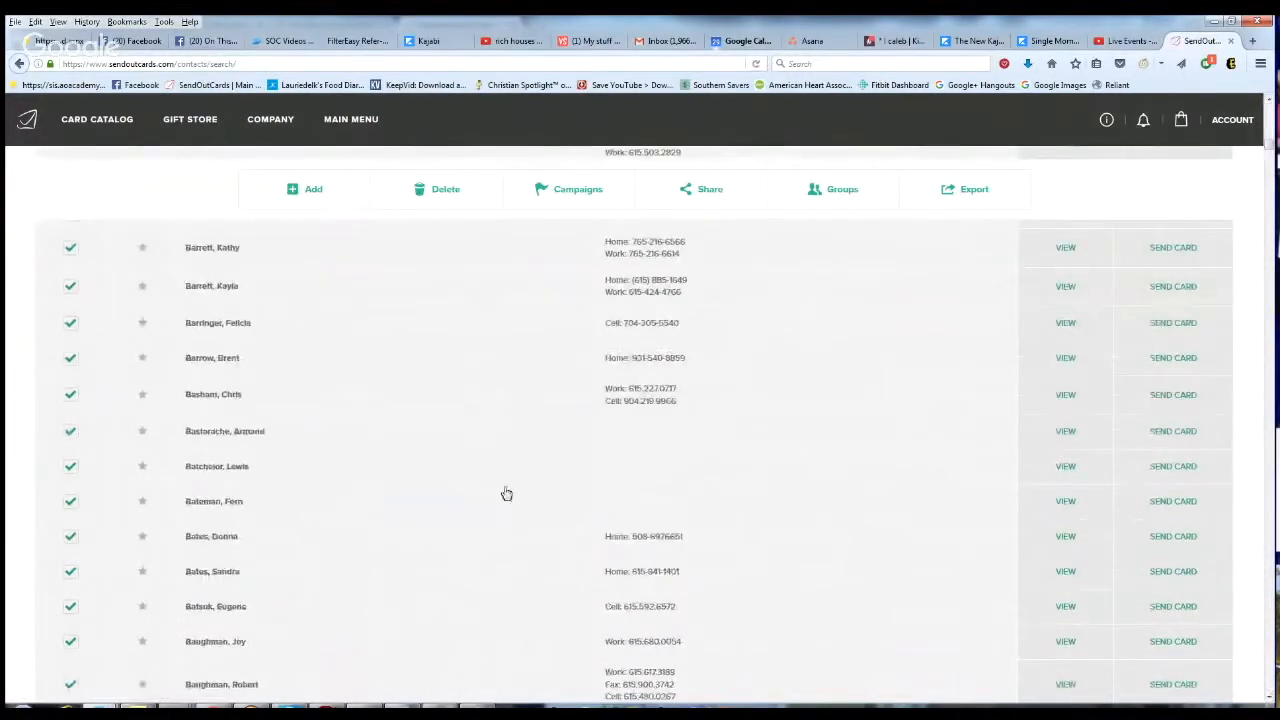
{"action": "left_click_drag", "start_coordinate": [1270, 147], "coordinate": [1273, 109]}
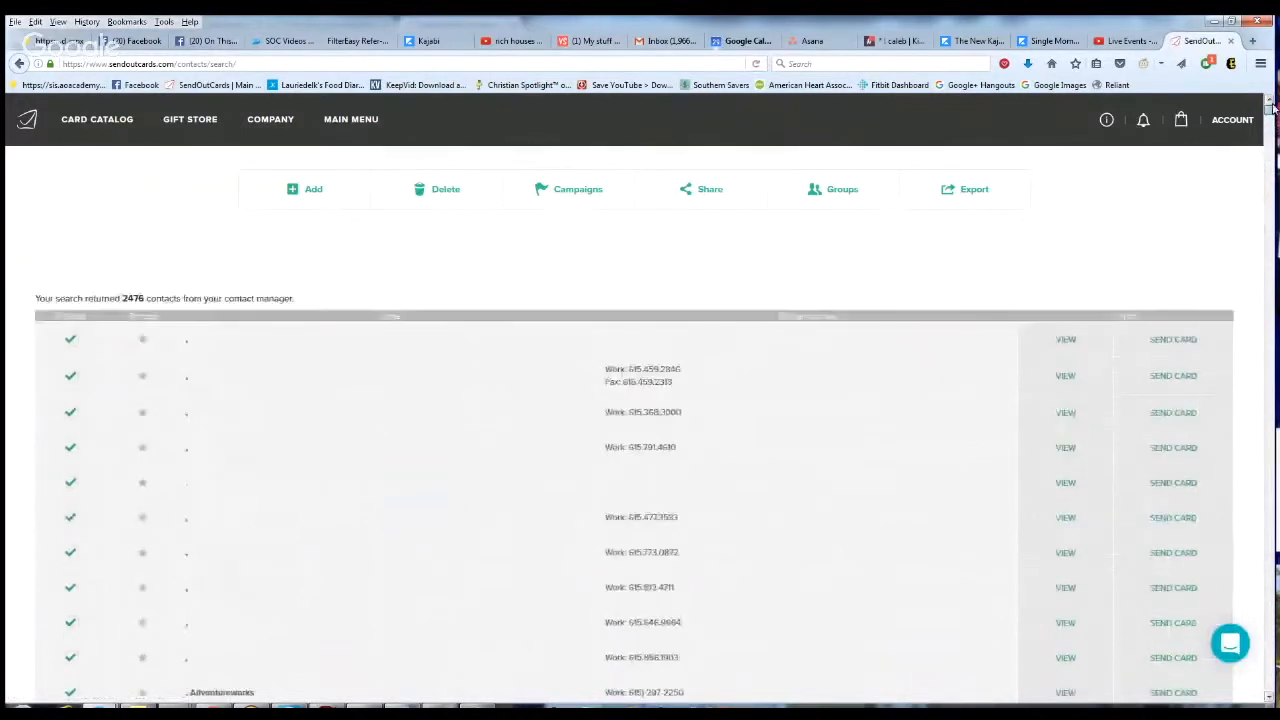
Step: Choose the 2016 family Christmas campaign and try to send it to all checked contacts
{"action": "left_click", "coordinate": [586, 197]}
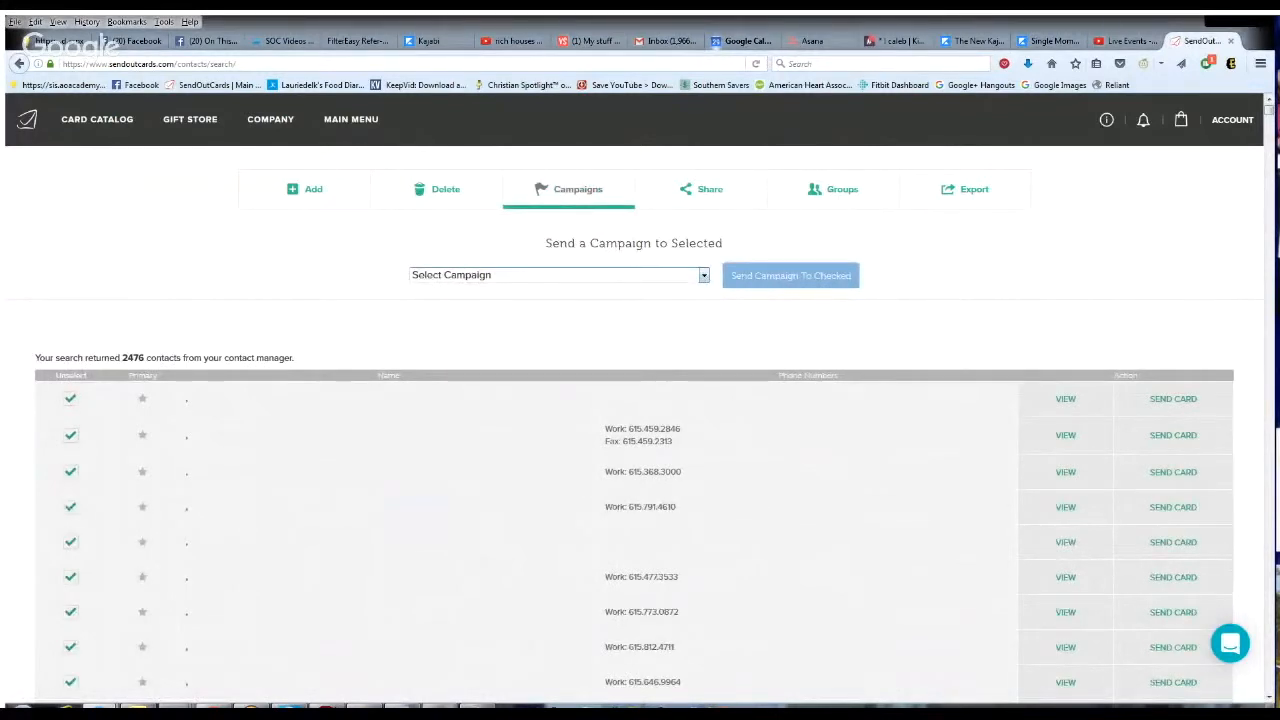
{"action": "left_click", "coordinate": [874, 463]}
{"action": "left_click", "coordinate": [808, 275]}
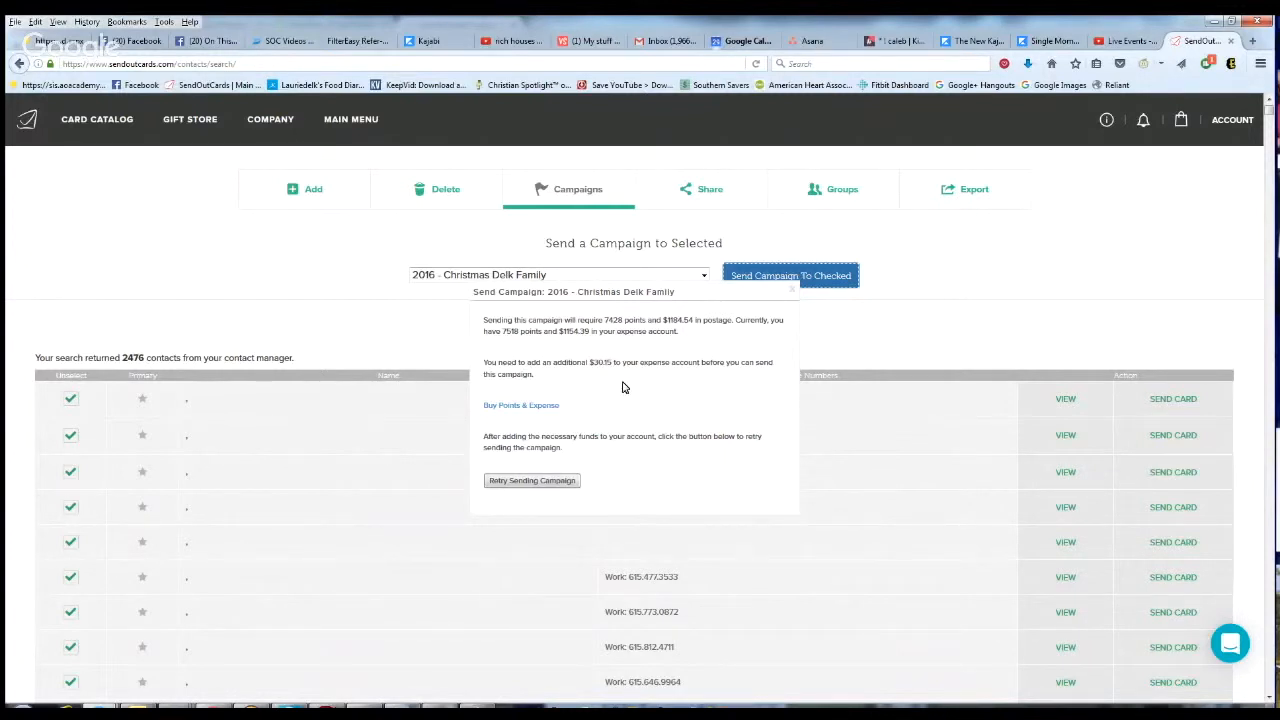
Step: Open the points and expense purchase page from the campaign message and add $40.00 of expense
{"action": "left_click", "coordinate": [537, 409]}
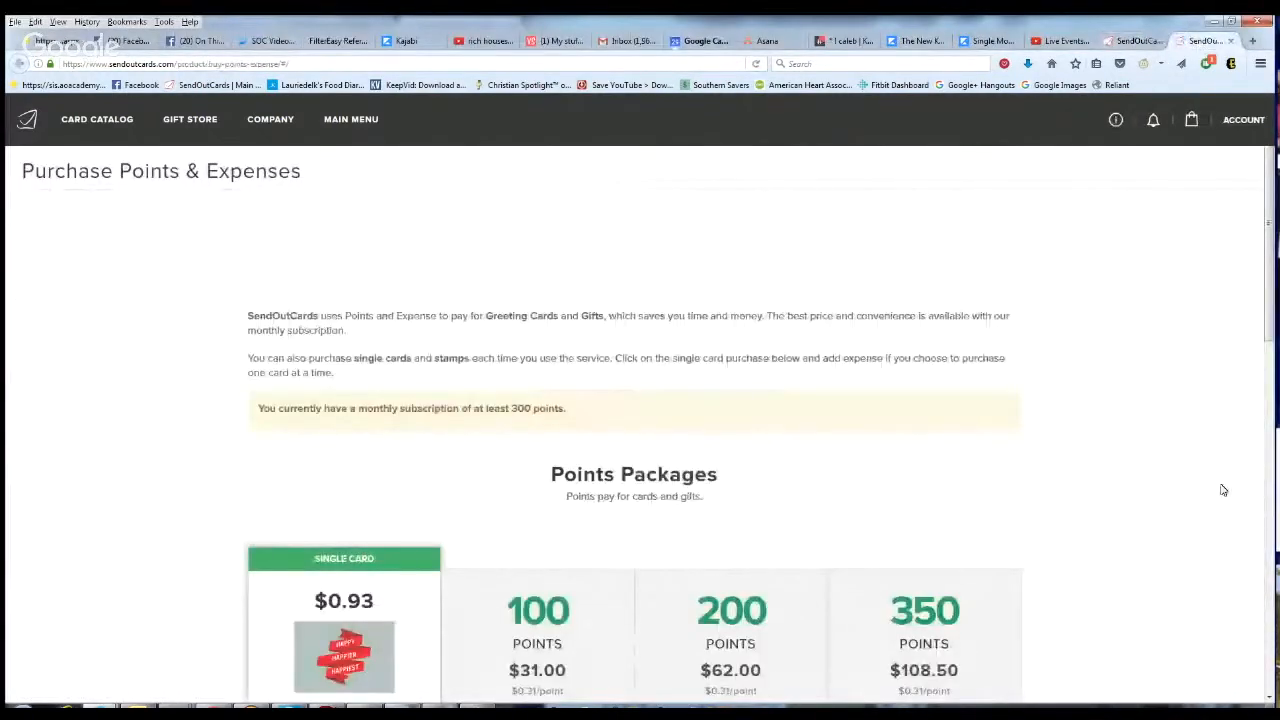
{"action": "left_click_drag", "start_coordinate": [1268, 330], "coordinate": [1265, 592]}
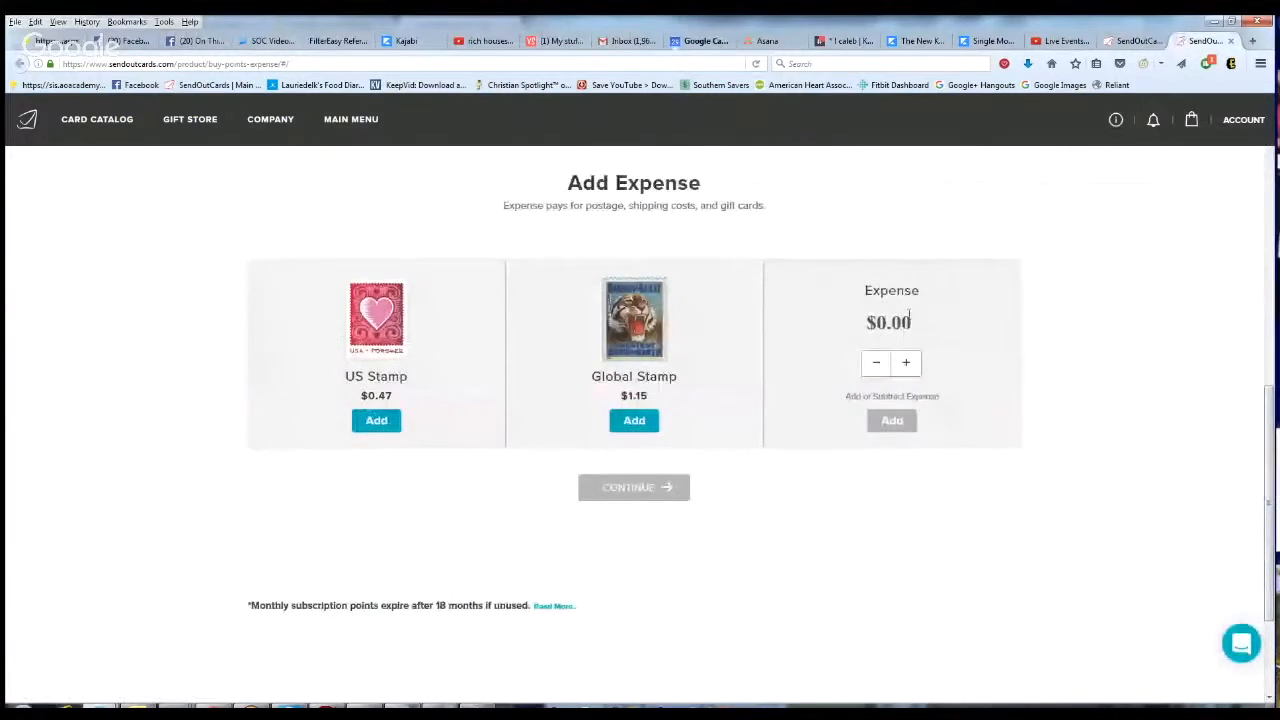
{"action": "left_click", "coordinate": [889, 322]}
{"action": "key", "text": "BackSpace"}
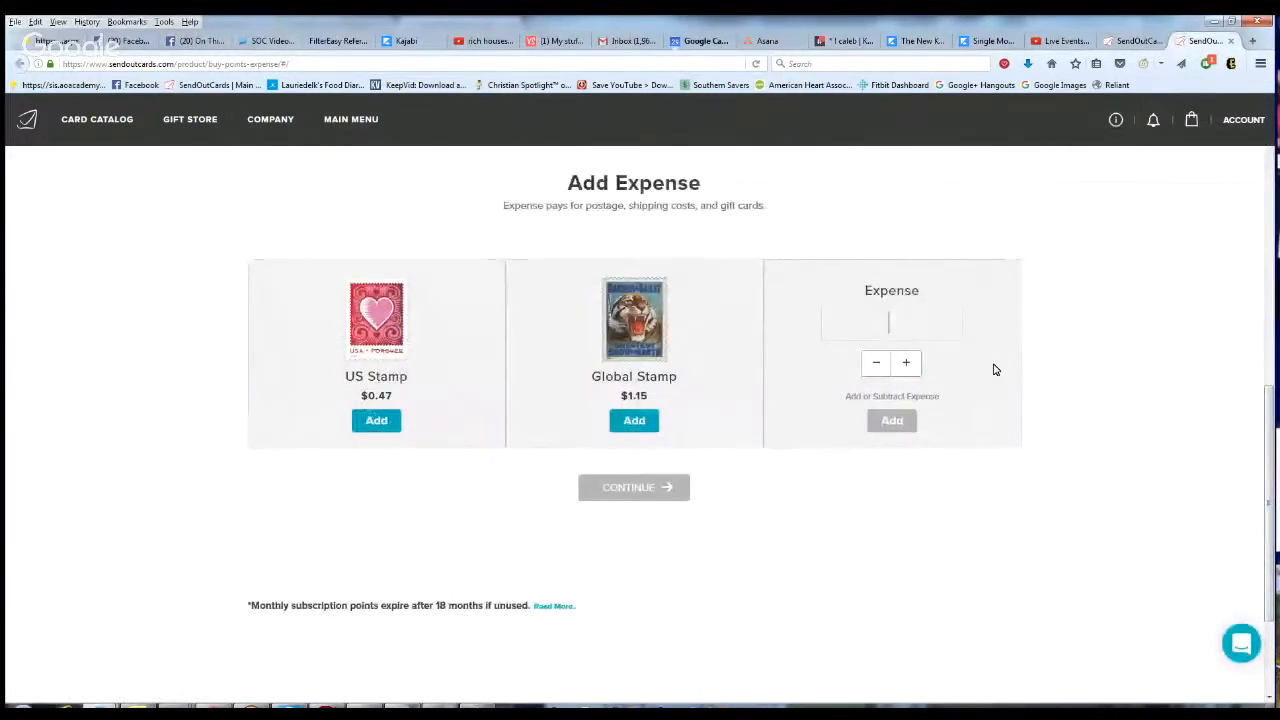
{"action": "type", "text": "4000"}
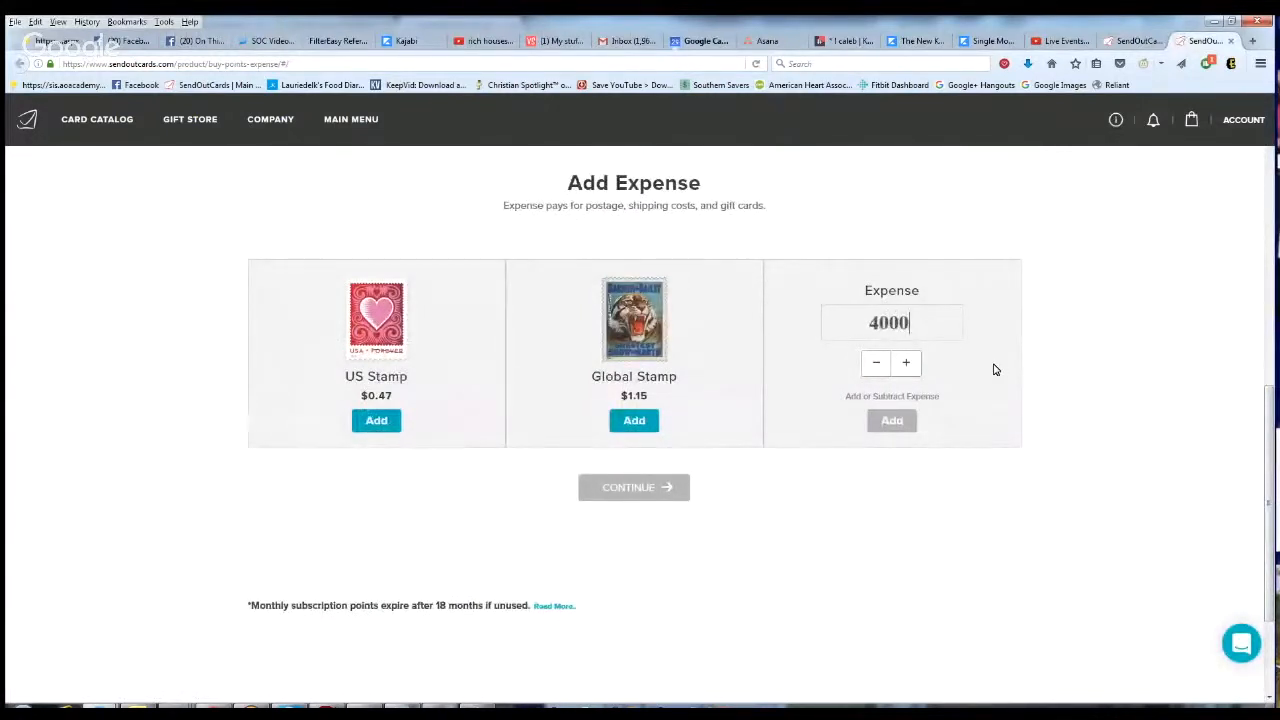
{"action": "key", "text": "BackSpace"}
{"action": "key", "text": "BackSpace"}
{"action": "left_click", "coordinate": [1062, 377]}
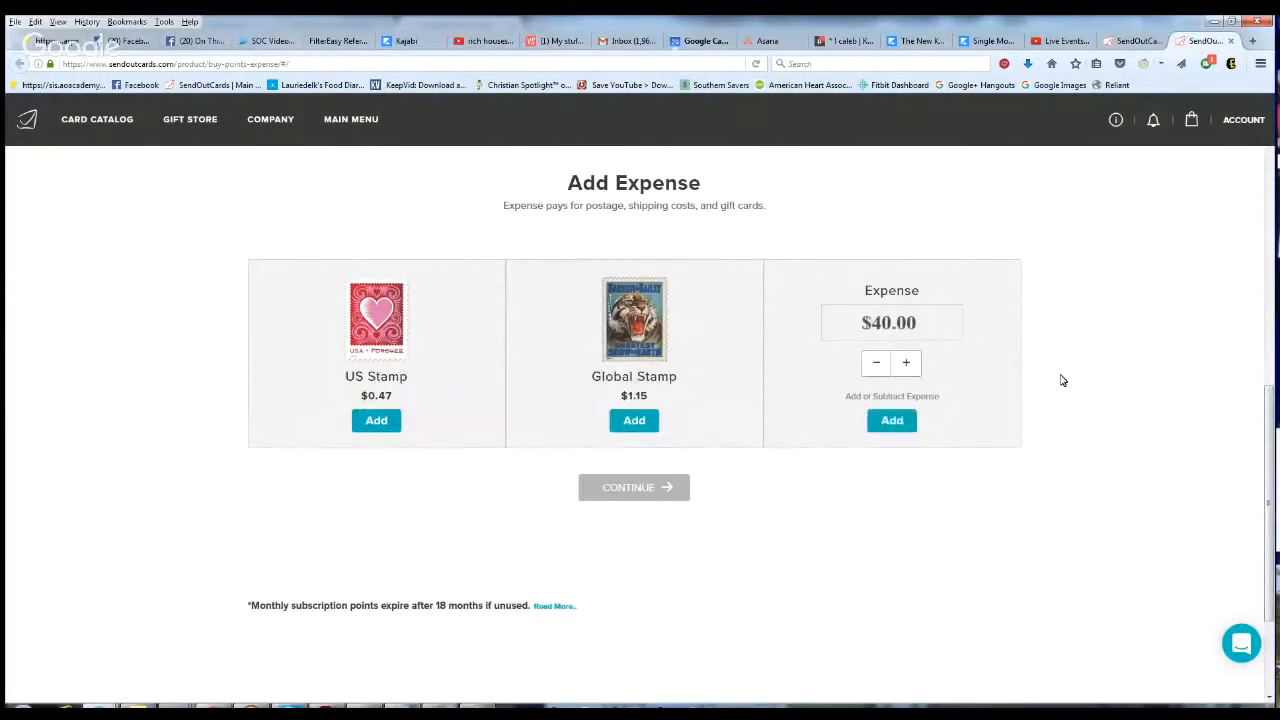
{"action": "left_click", "coordinate": [891, 420]}
Step: Continue to the purchaser details form, agree to the terms and conditions, and submit the form
{"action": "left_click", "coordinate": [646, 489]}
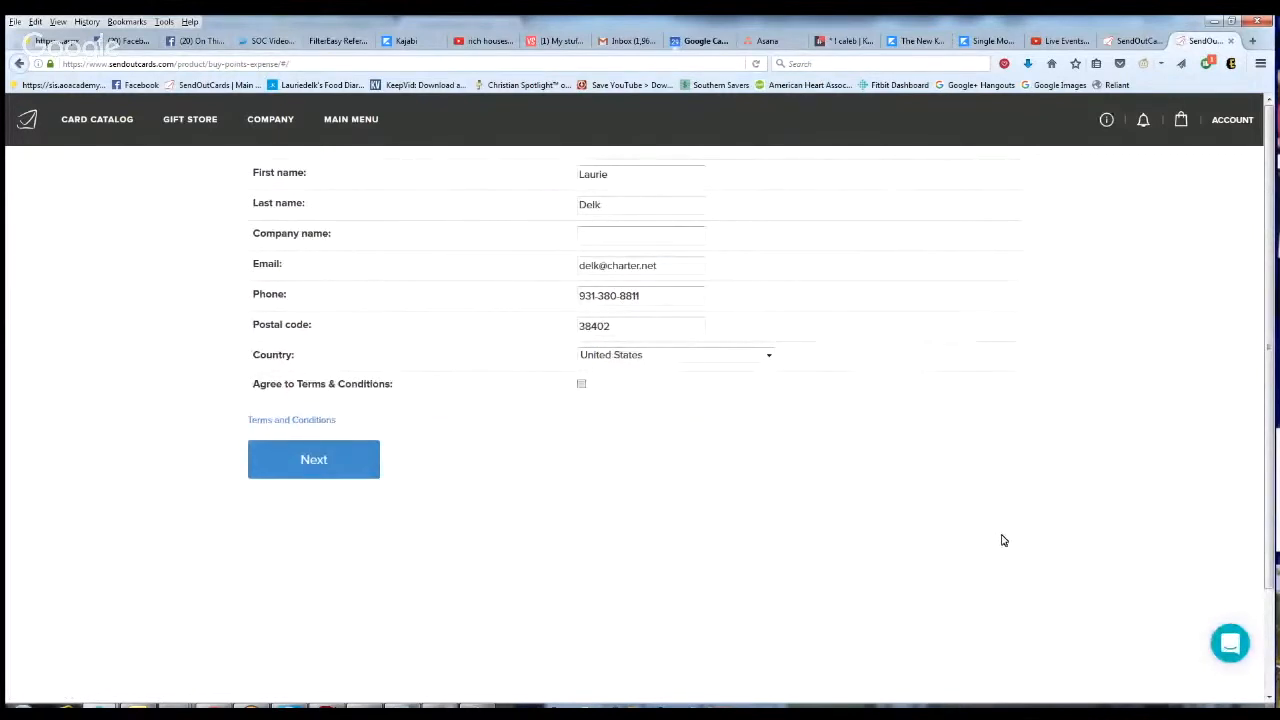
{"action": "left_click", "coordinate": [582, 385]}
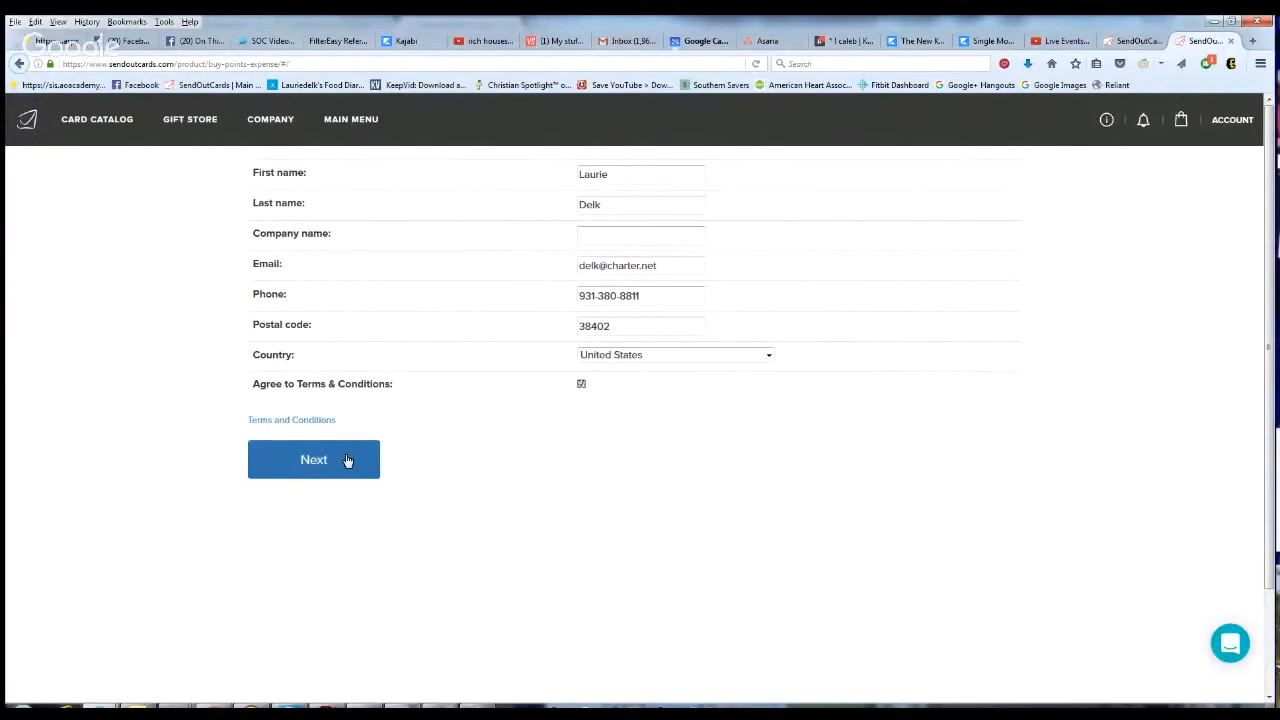
{"action": "left_click", "coordinate": [348, 461]}
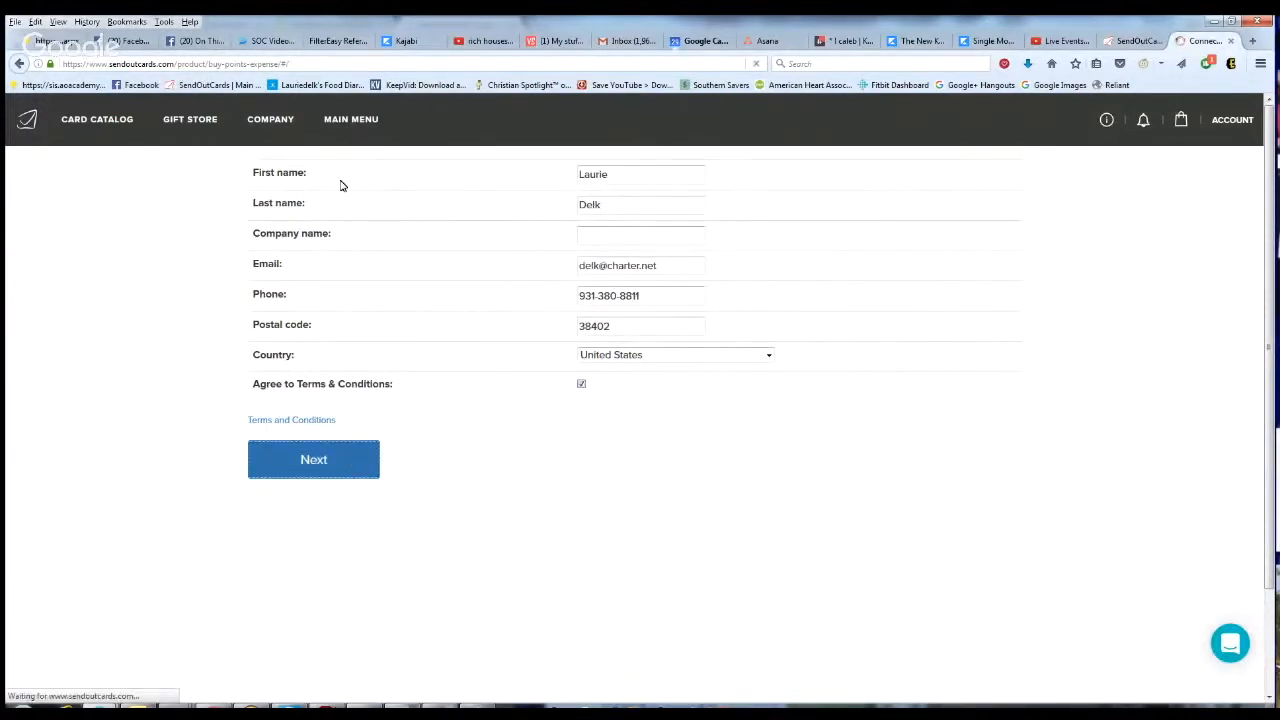